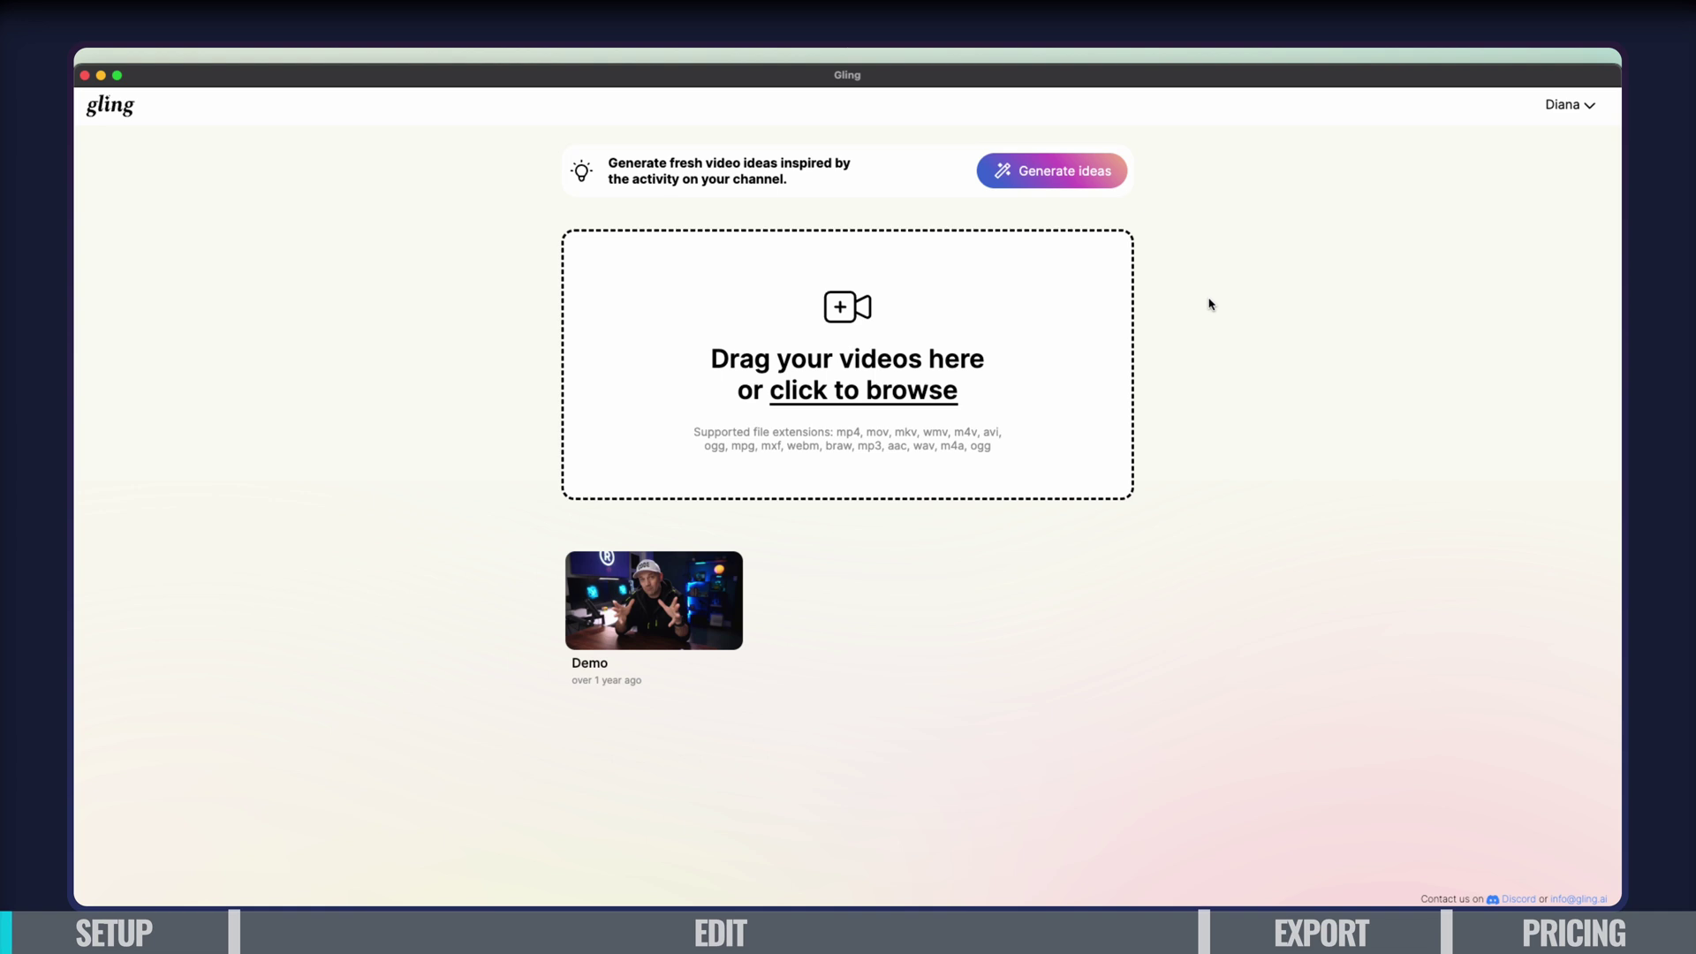
# Import the podcast recording into a new project named 'VSPodcast Ep 138'.
pyautogui.moveTo(1210, 304); pyautogui.dragTo(950, 383)
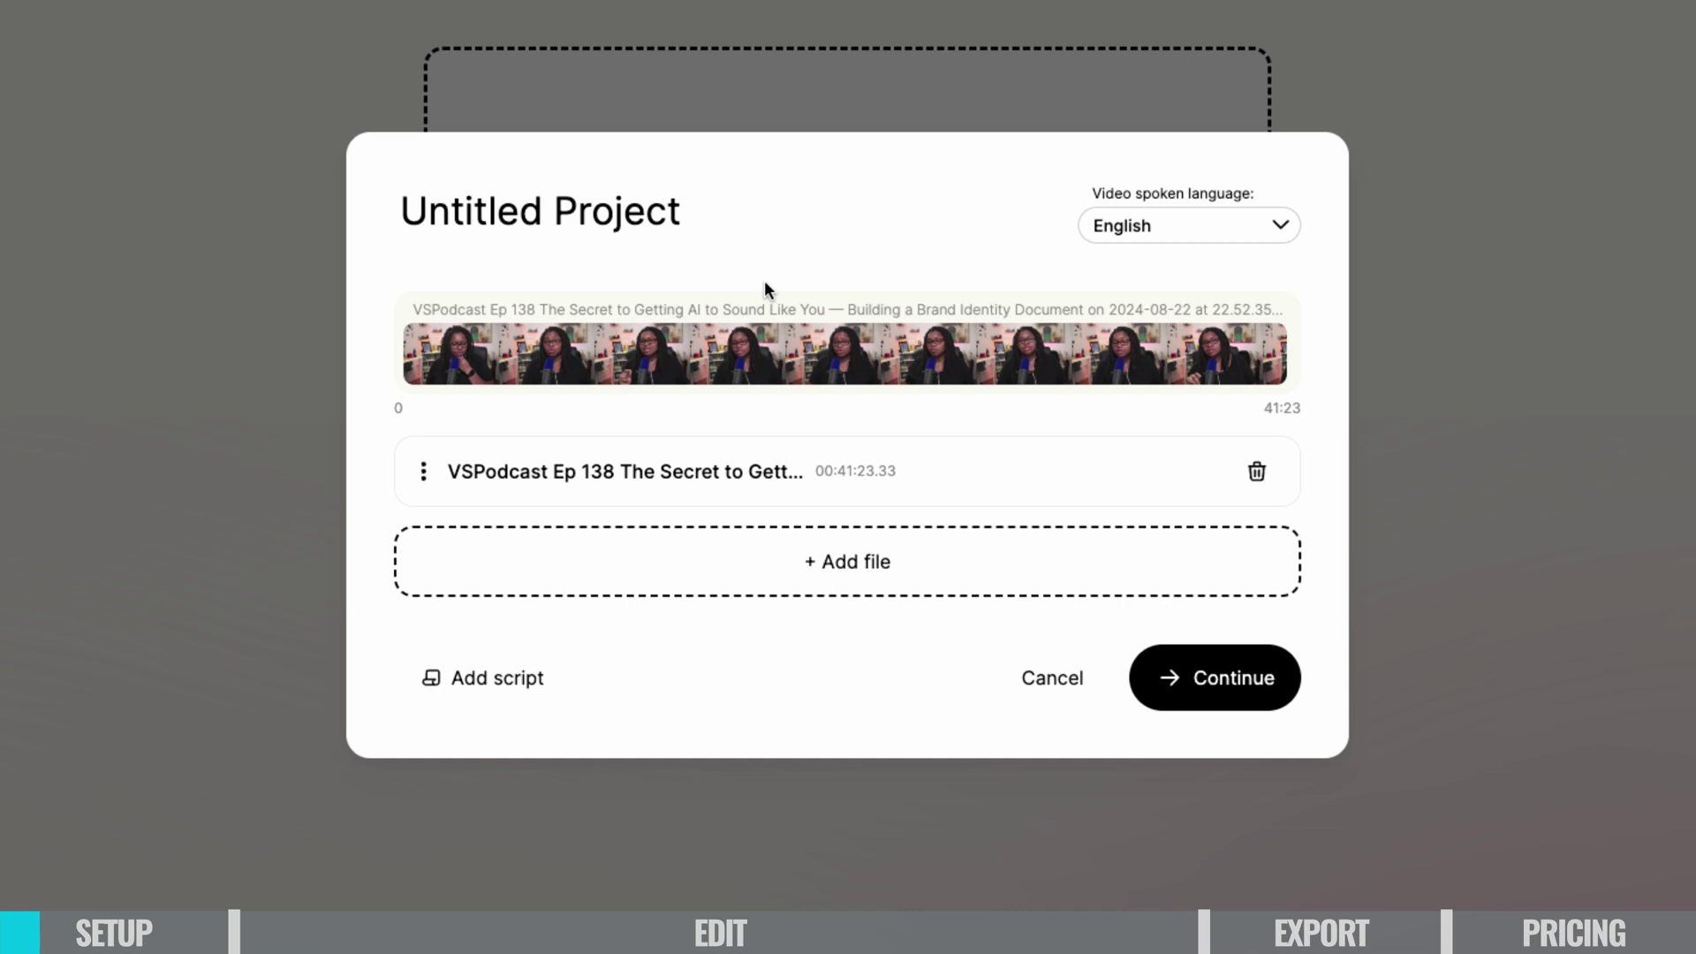
pyautogui.click(665, 214)
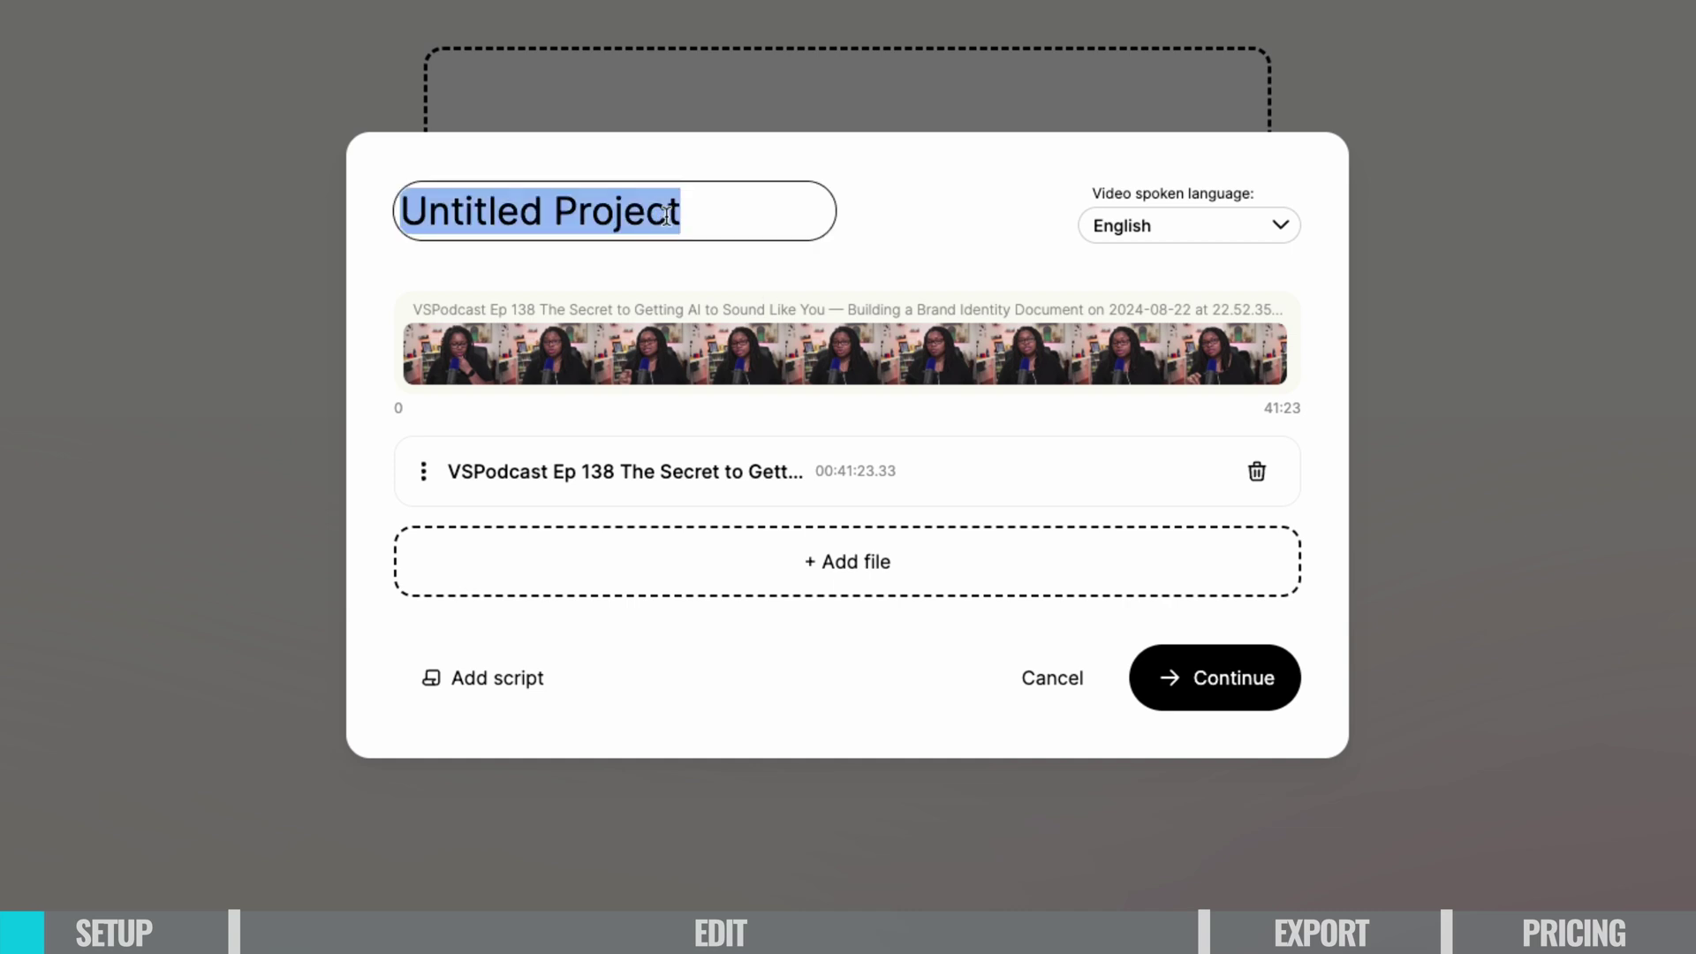
pyautogui.write('VSpo')
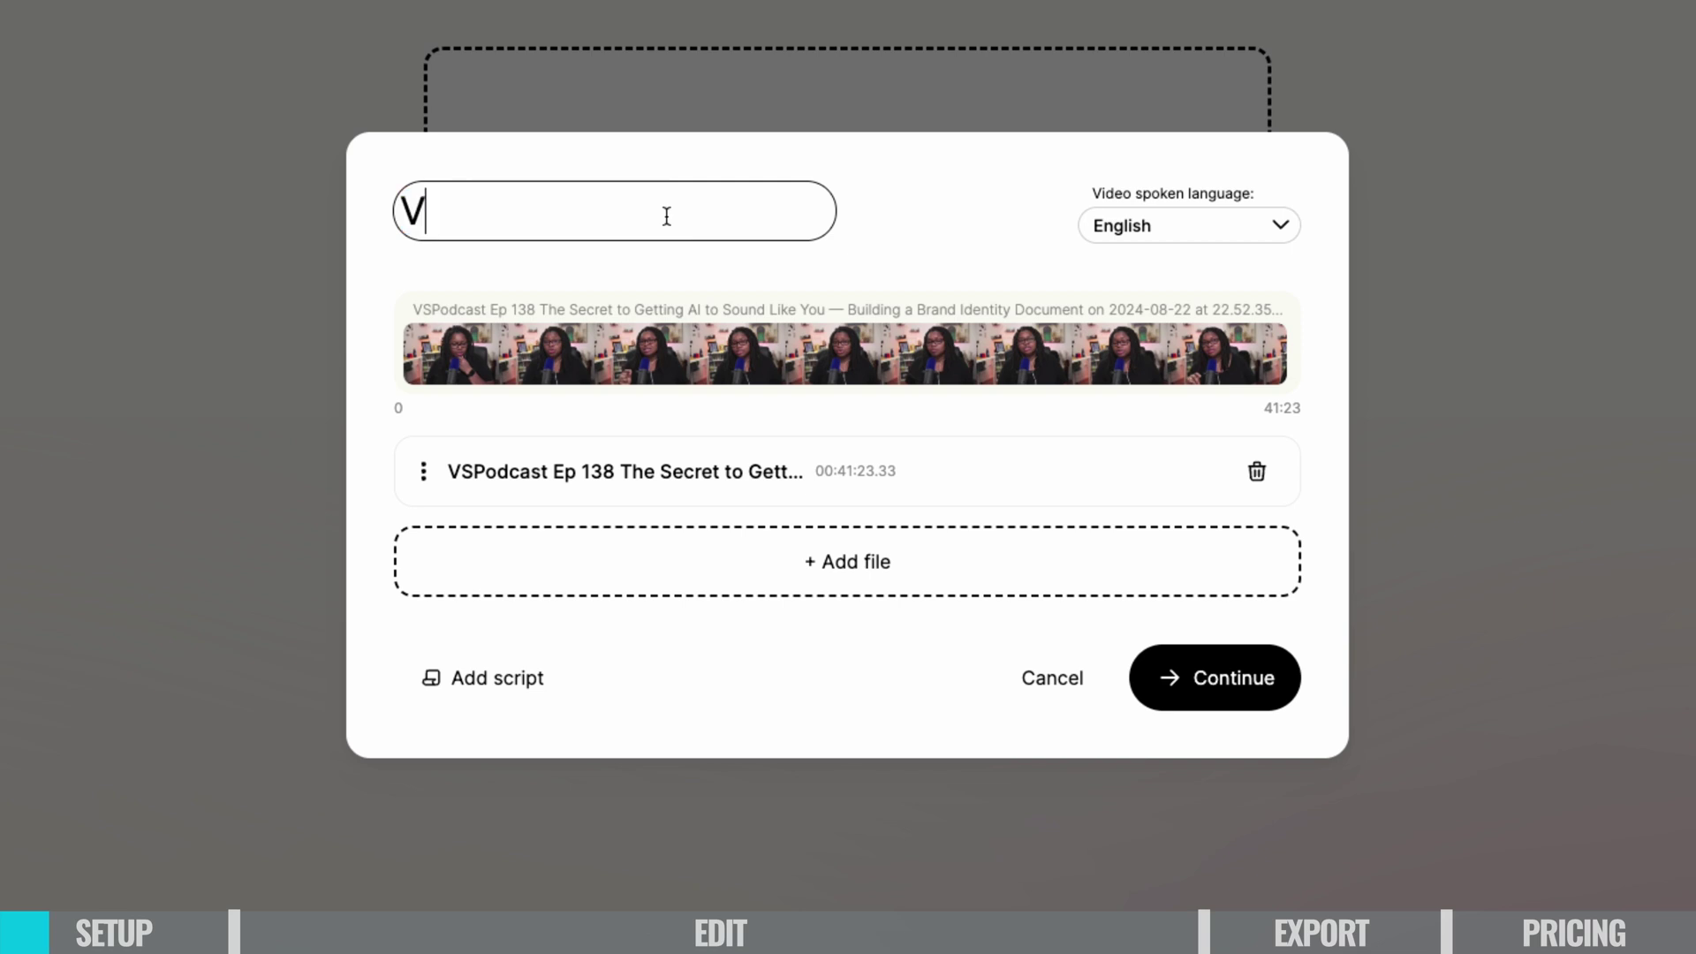
pyautogui.press('BackSpace')
pyautogui.press('BackSpace')
pyautogui.write('Podcast Ep 138')
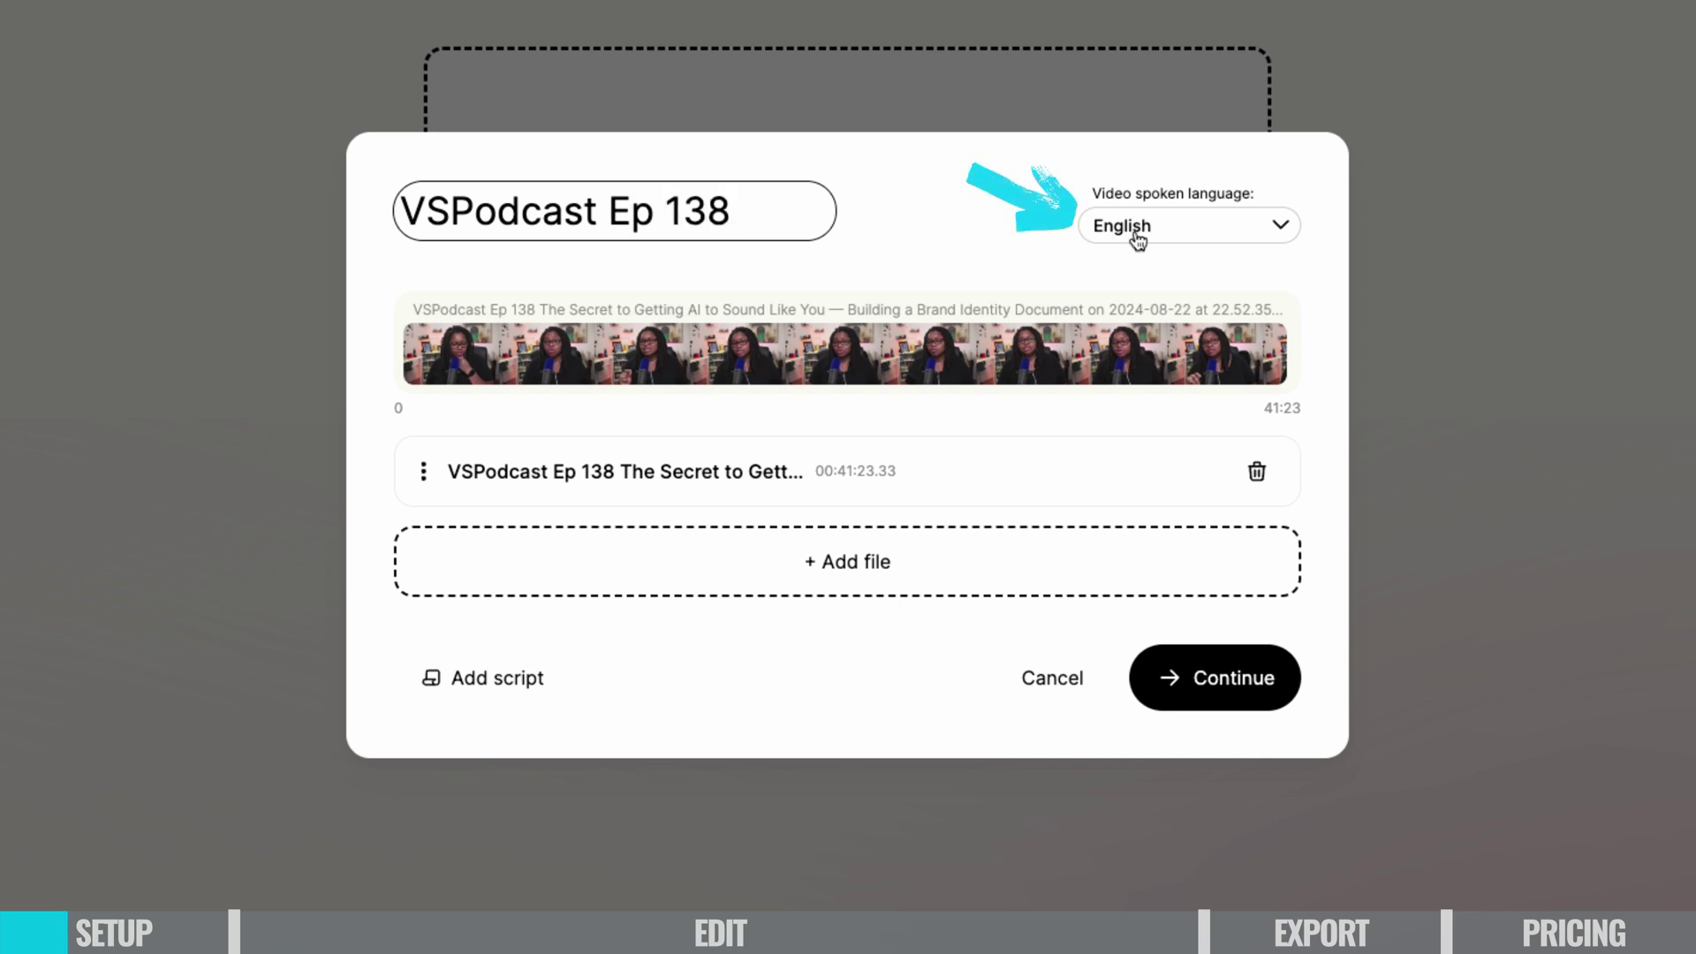
# Keep English as the spoken language and return from Add script without adding one.
pyautogui.click(1137, 231)
pyautogui.click(1135, 220)
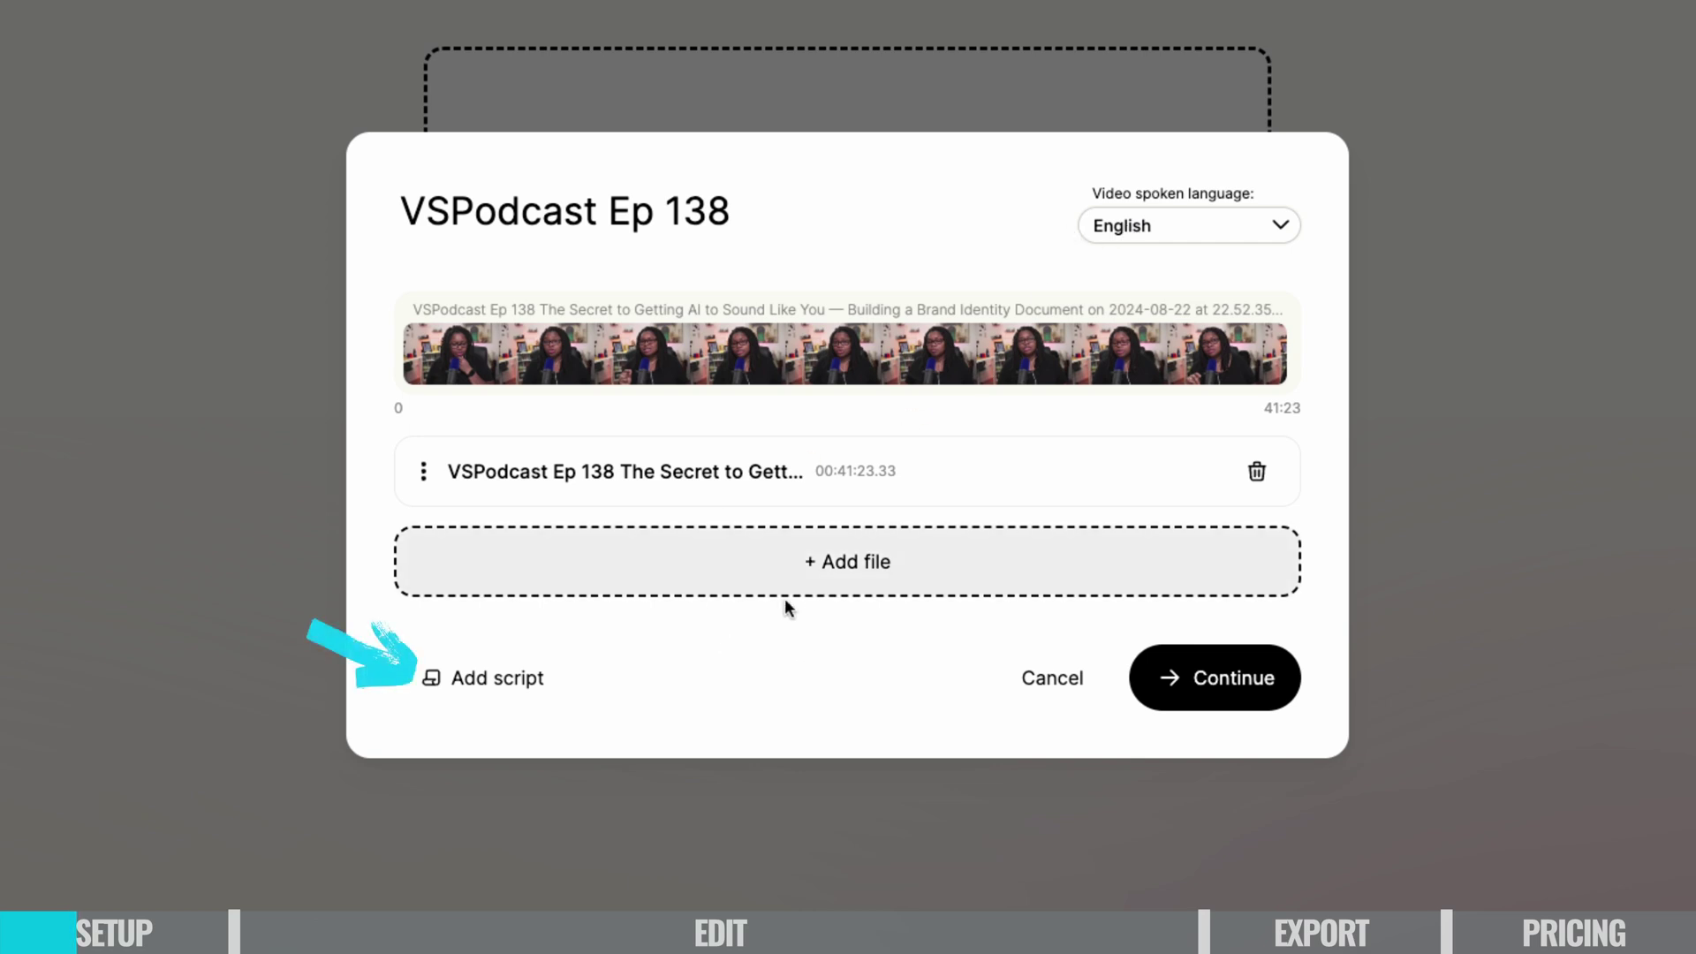
pyautogui.click(521, 689)
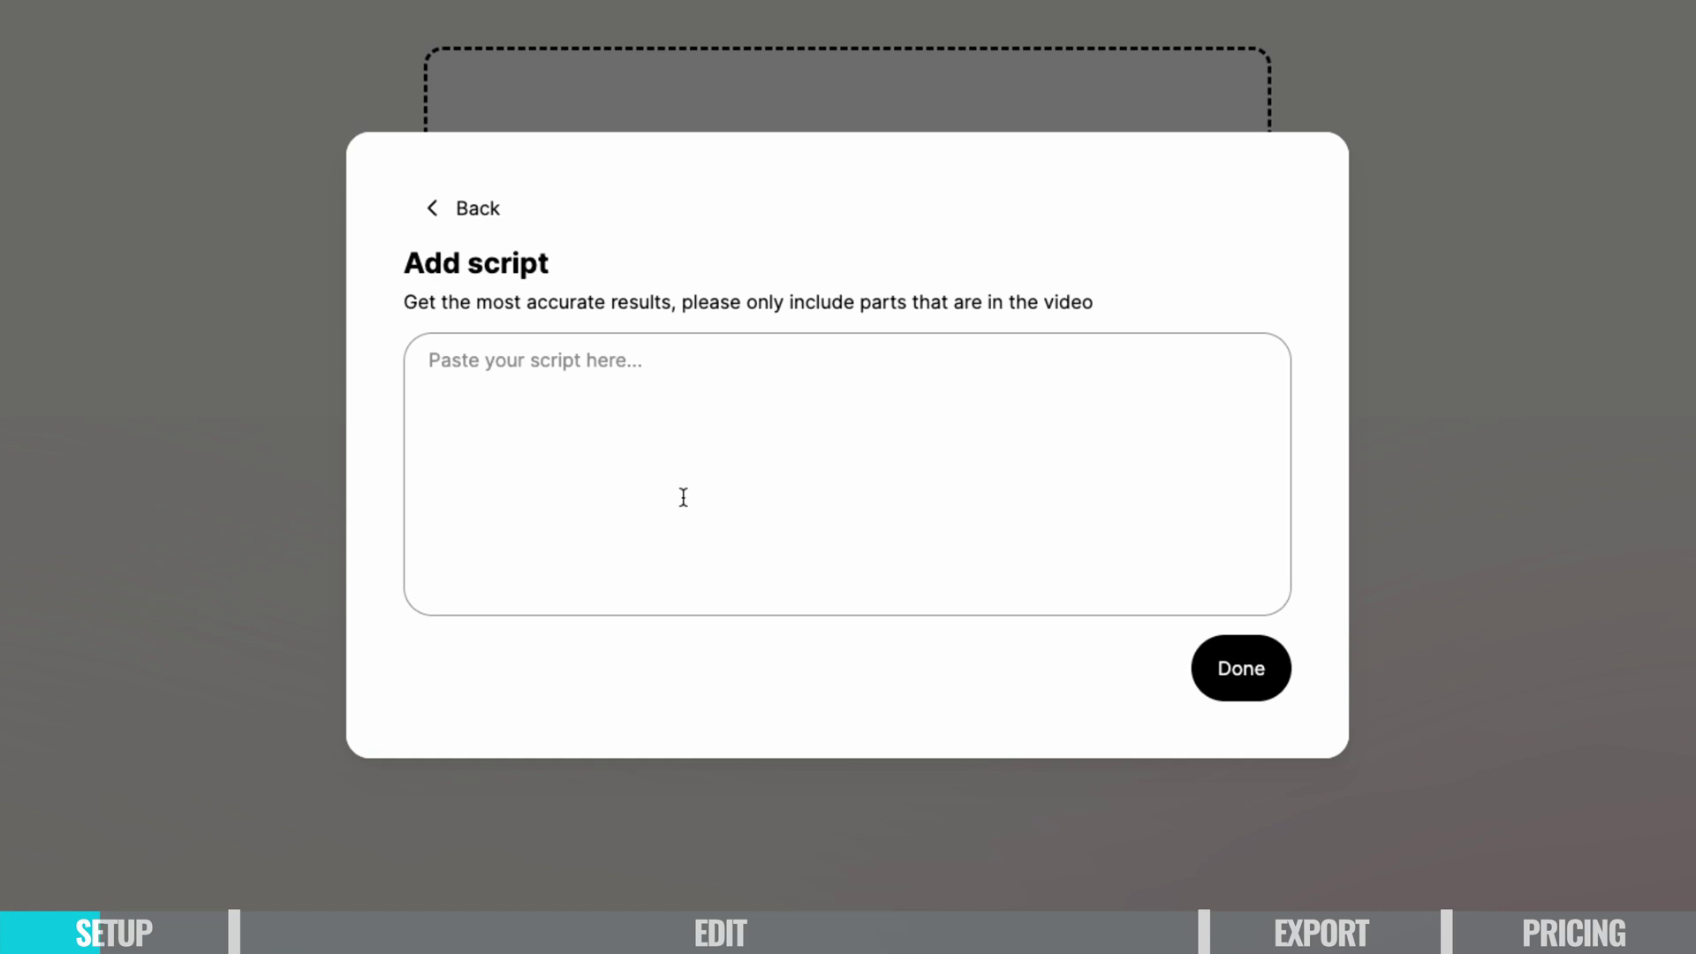
pyautogui.click(463, 211)
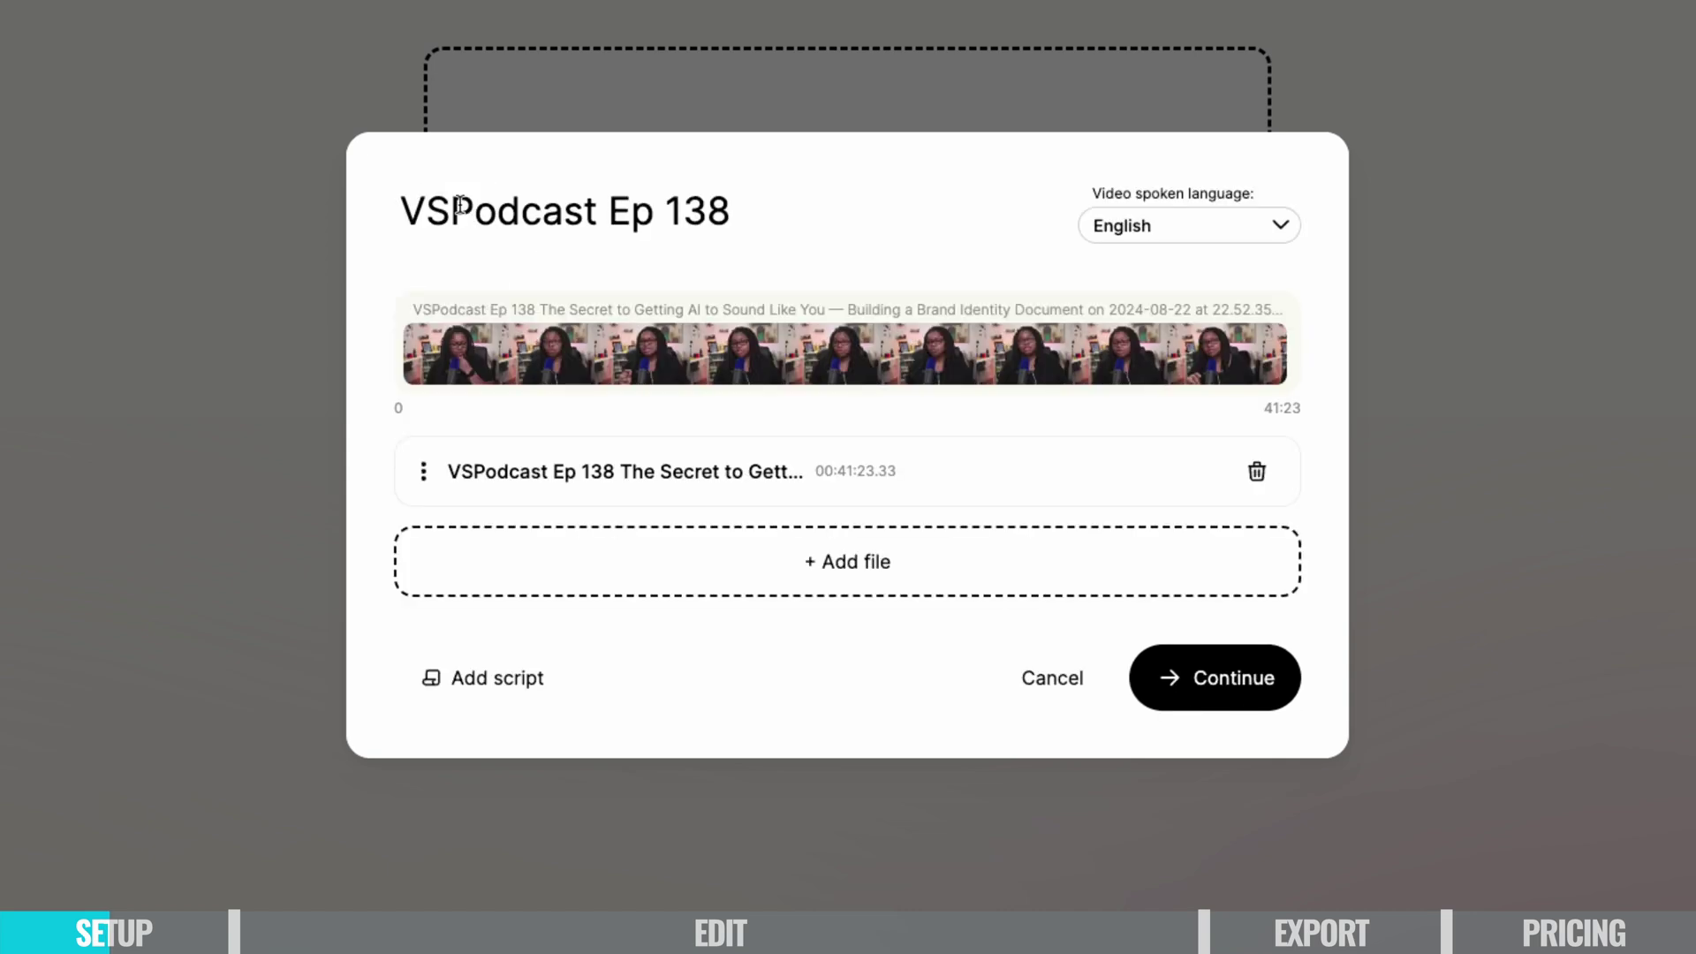
# Run Enhance and edit with both Cut silences and Cut bad takes enabled.
pyautogui.click(1241, 680)
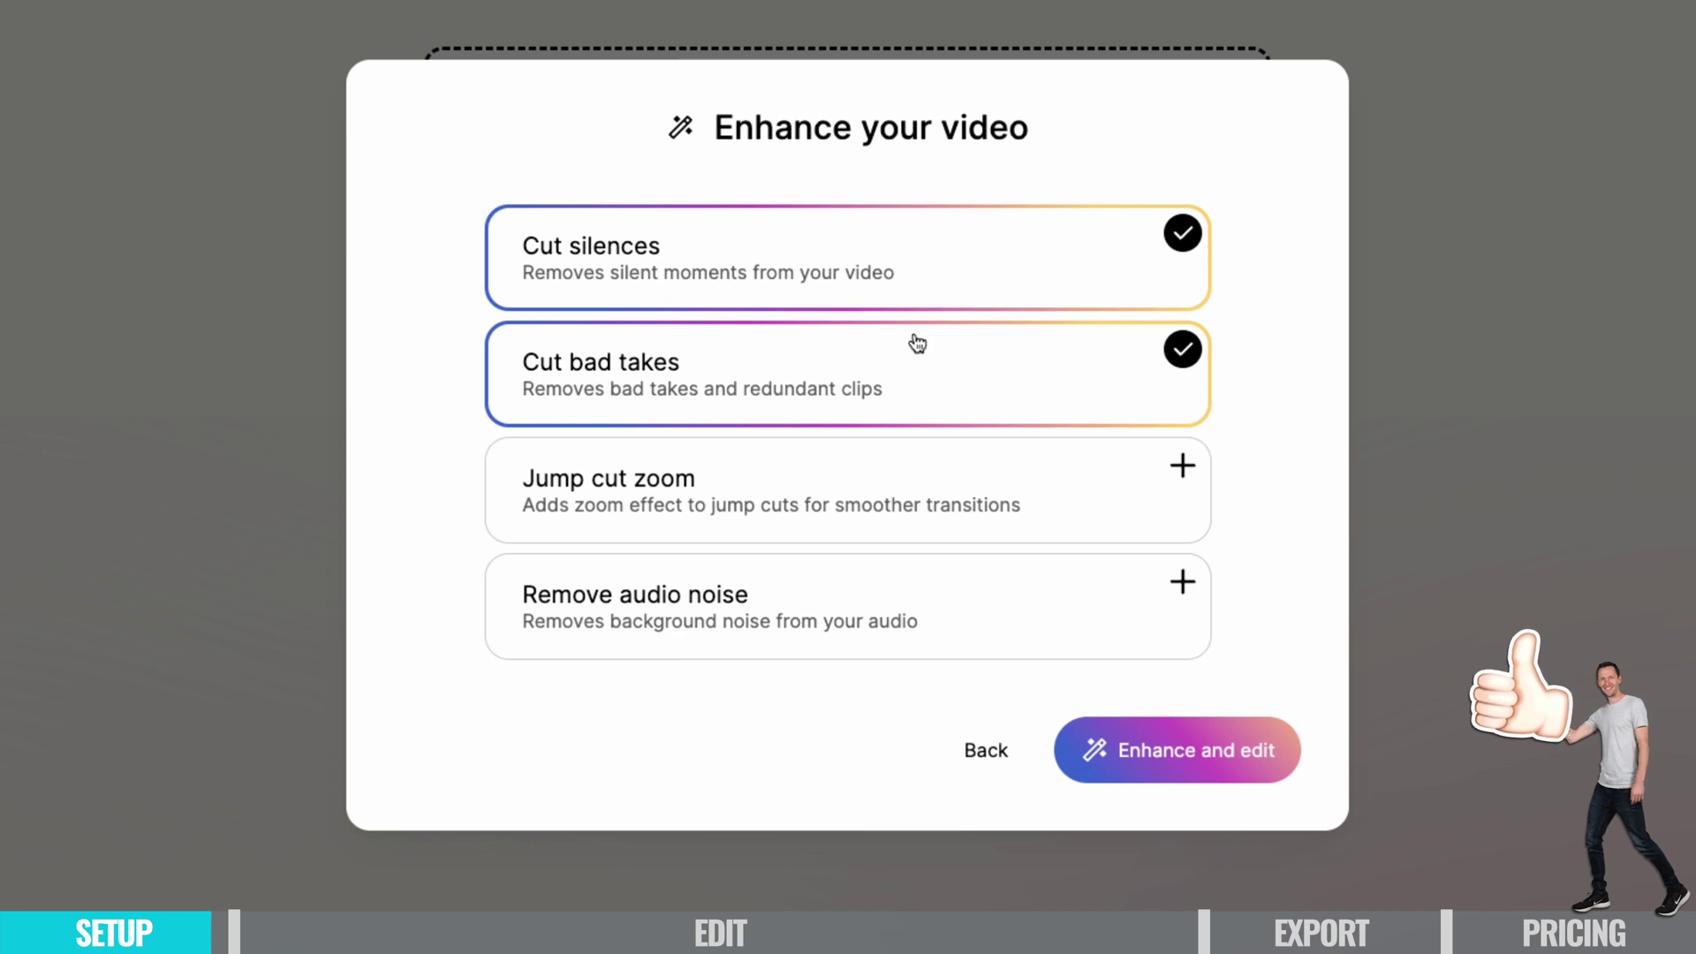
pyautogui.click(1181, 351)
pyautogui.click(1180, 352)
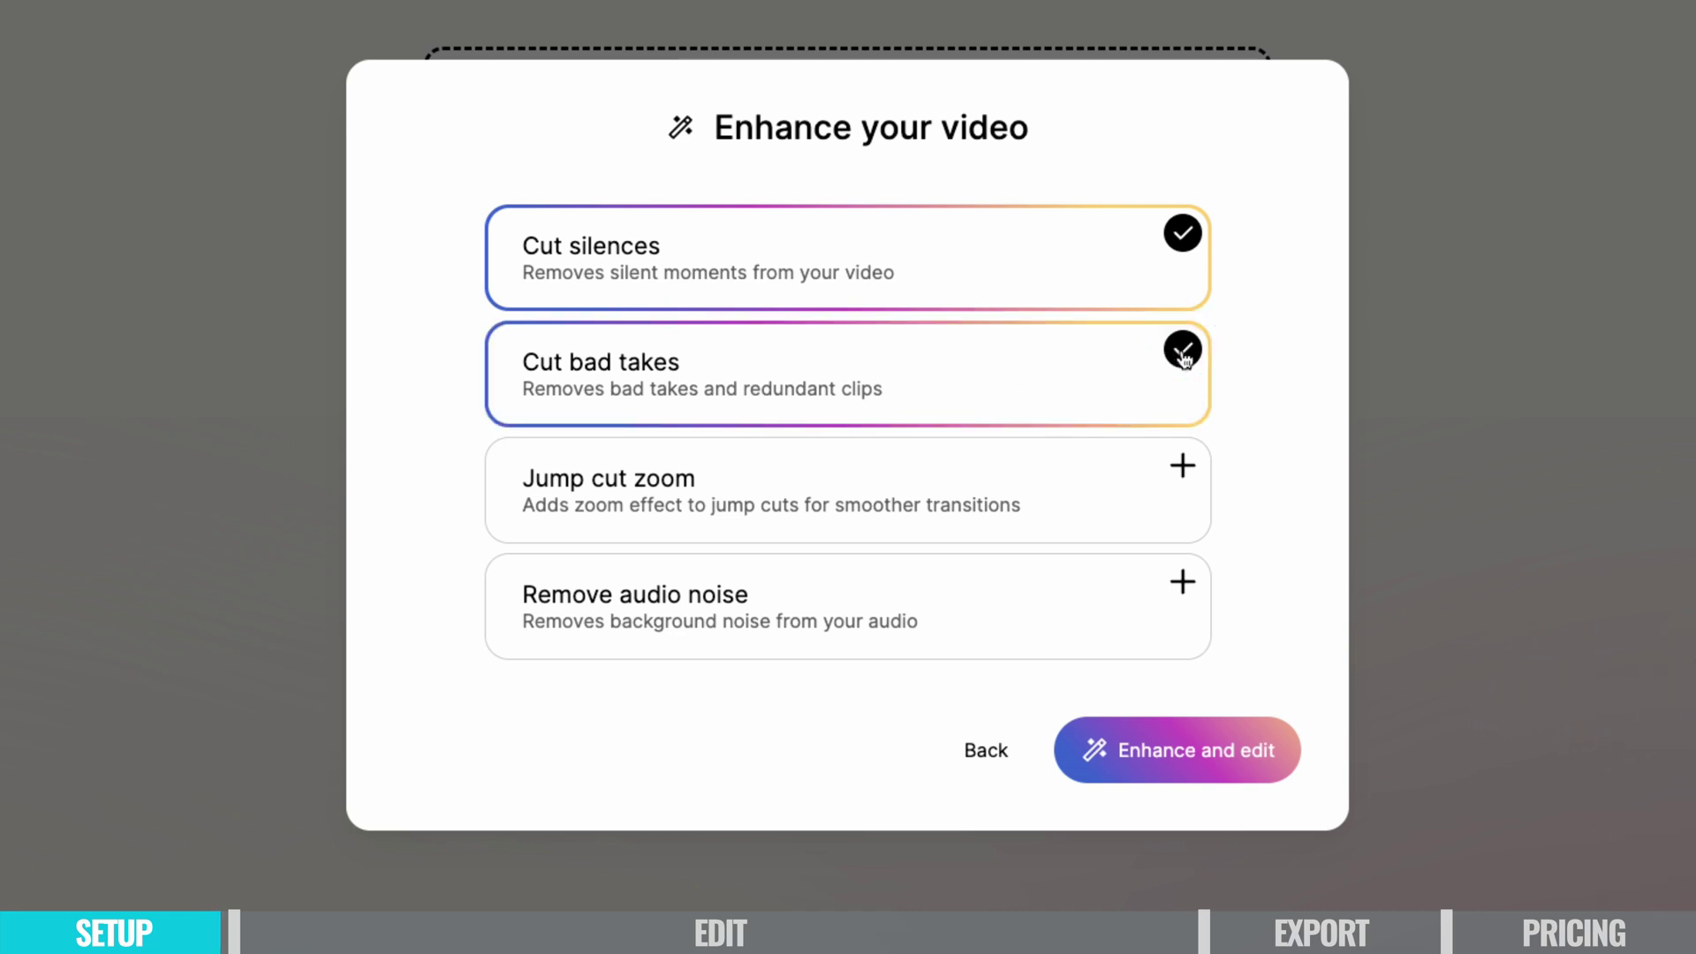
pyautogui.click(1202, 766)
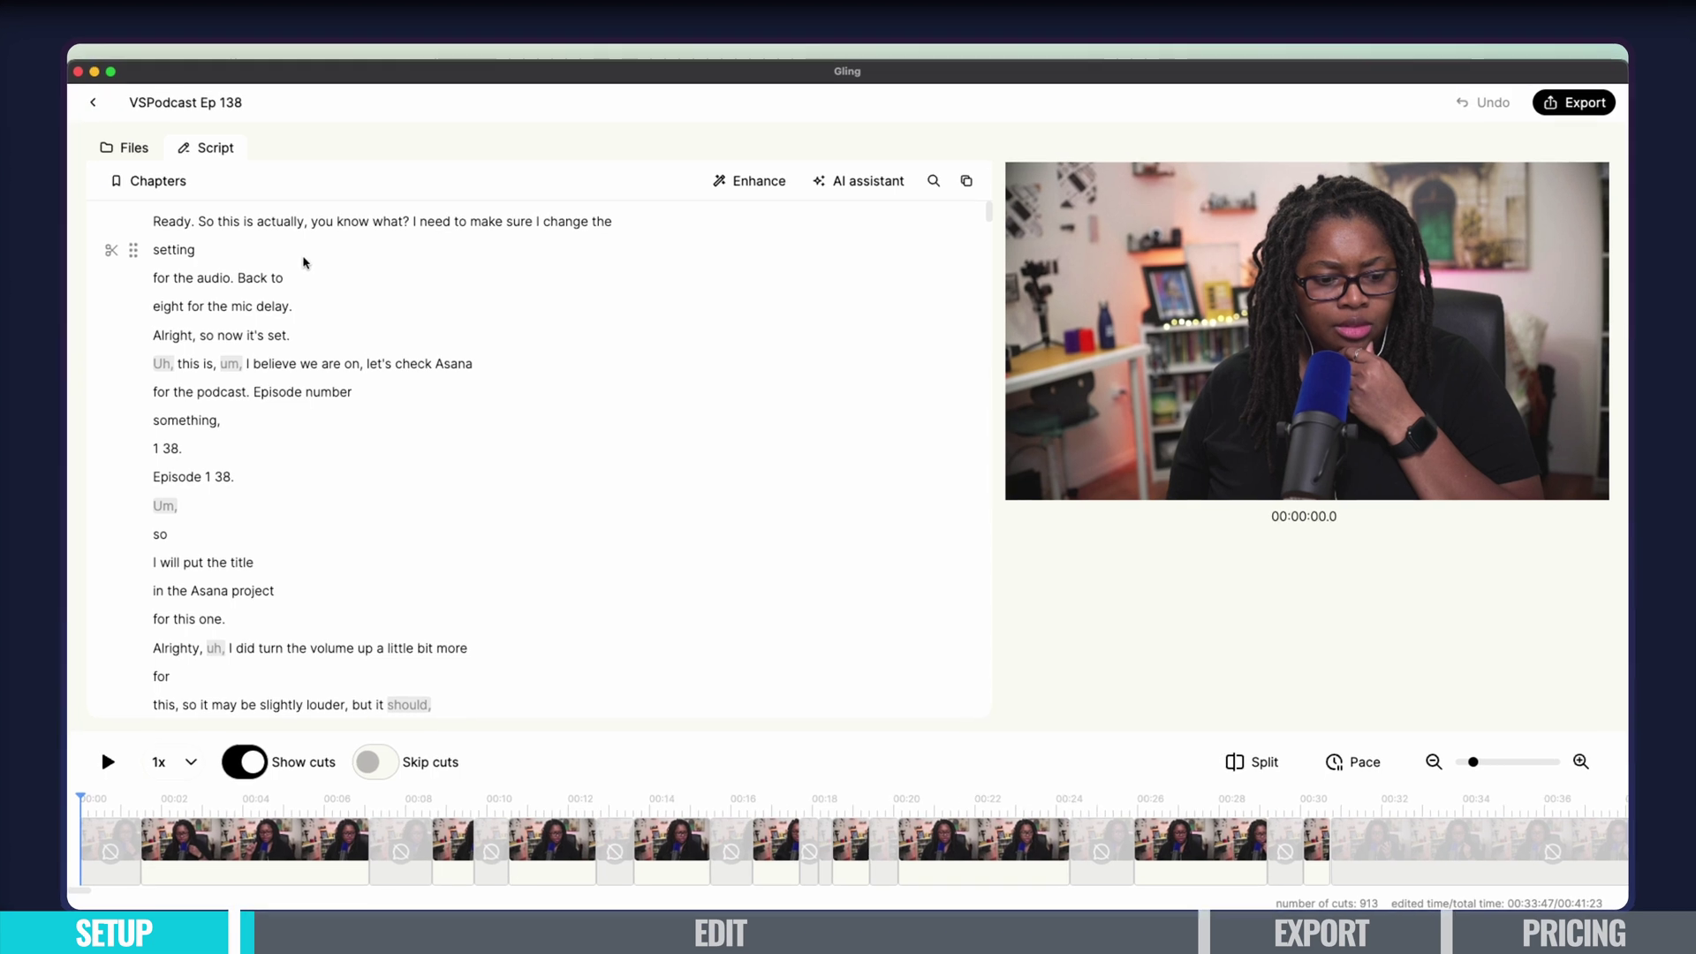
pyautogui.click(115, 142)
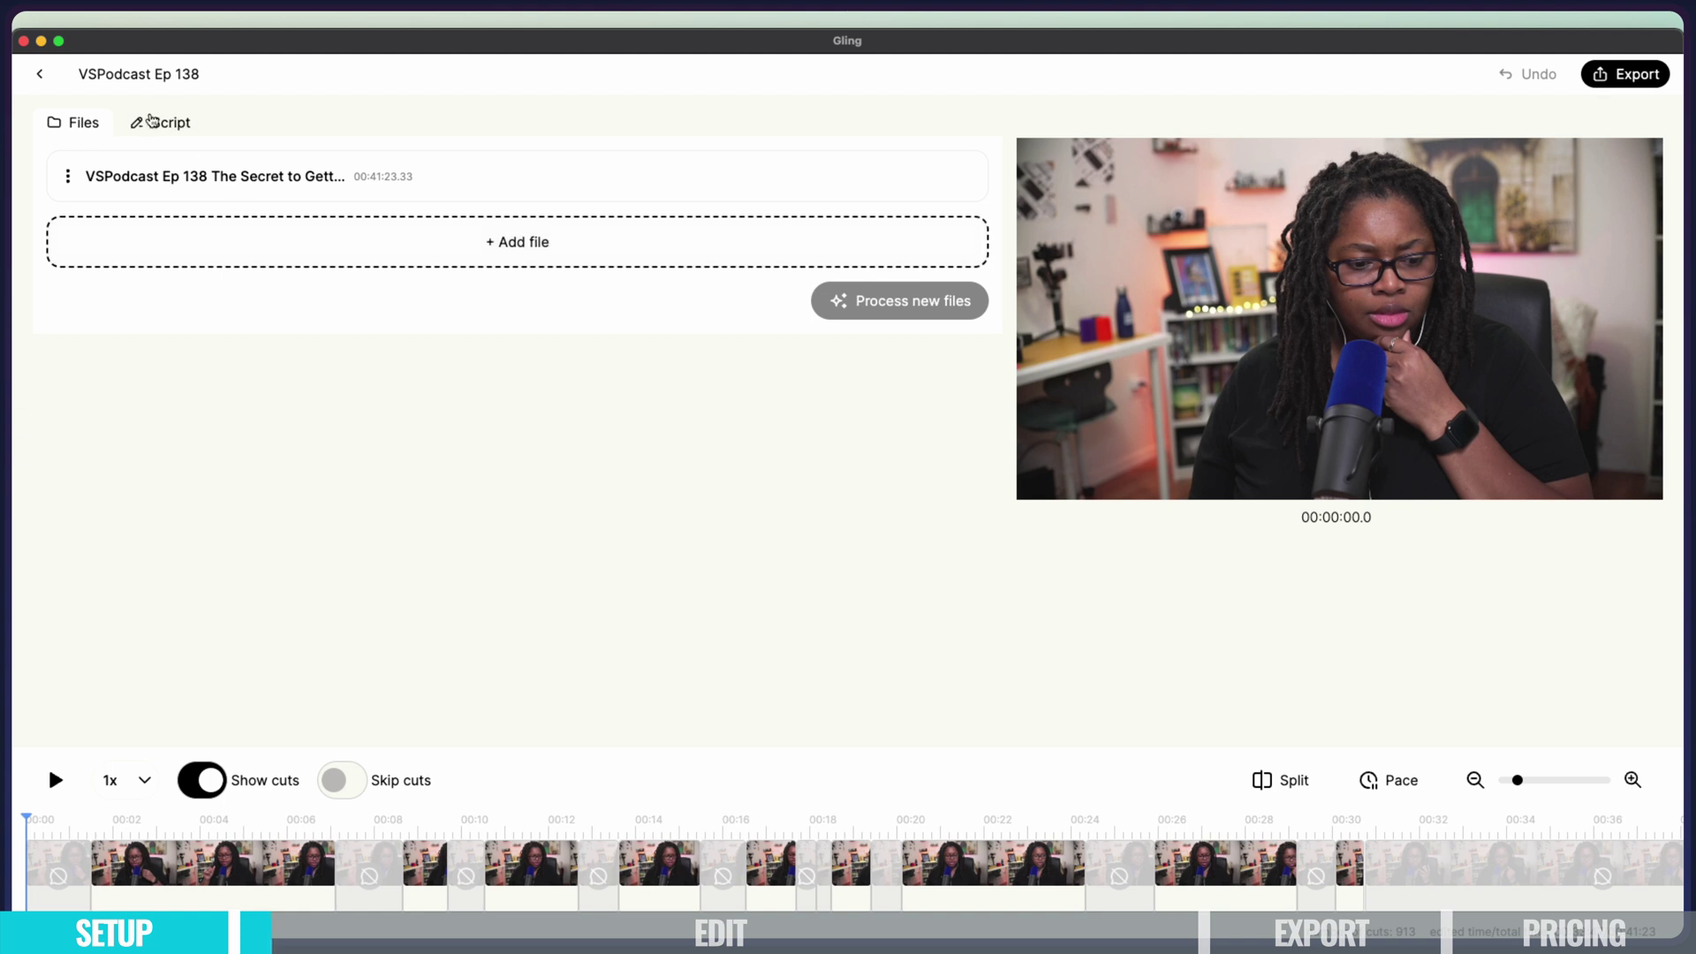
pyautogui.click(152, 120)
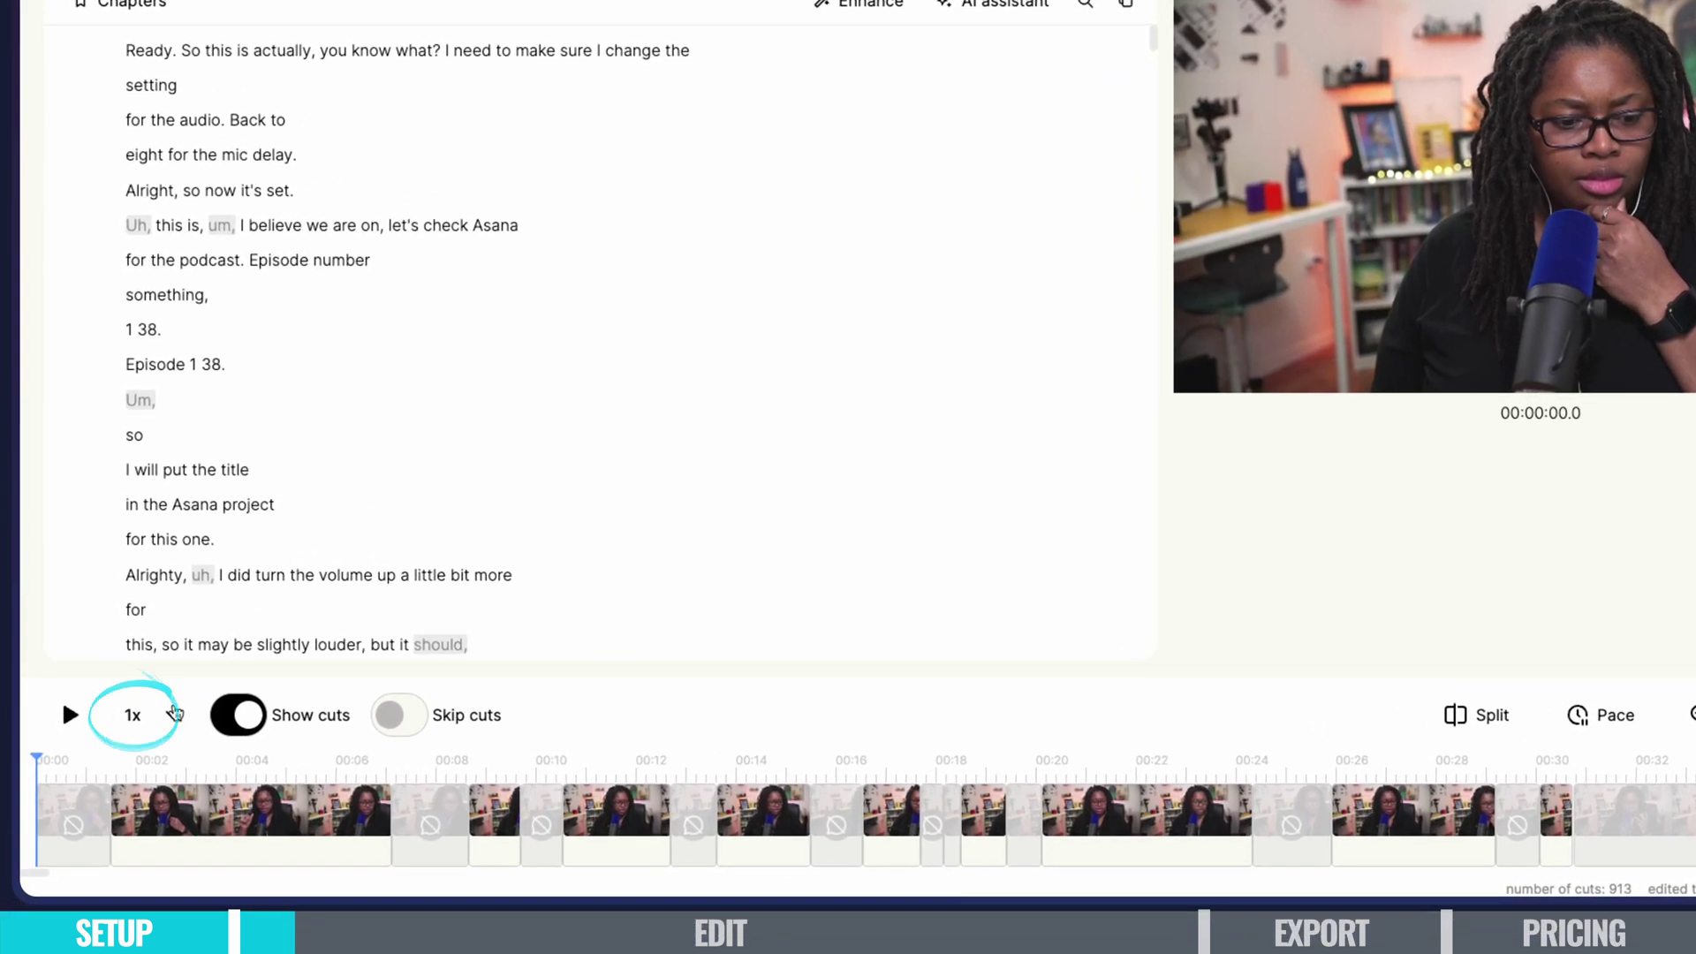
pyautogui.click(174, 713)
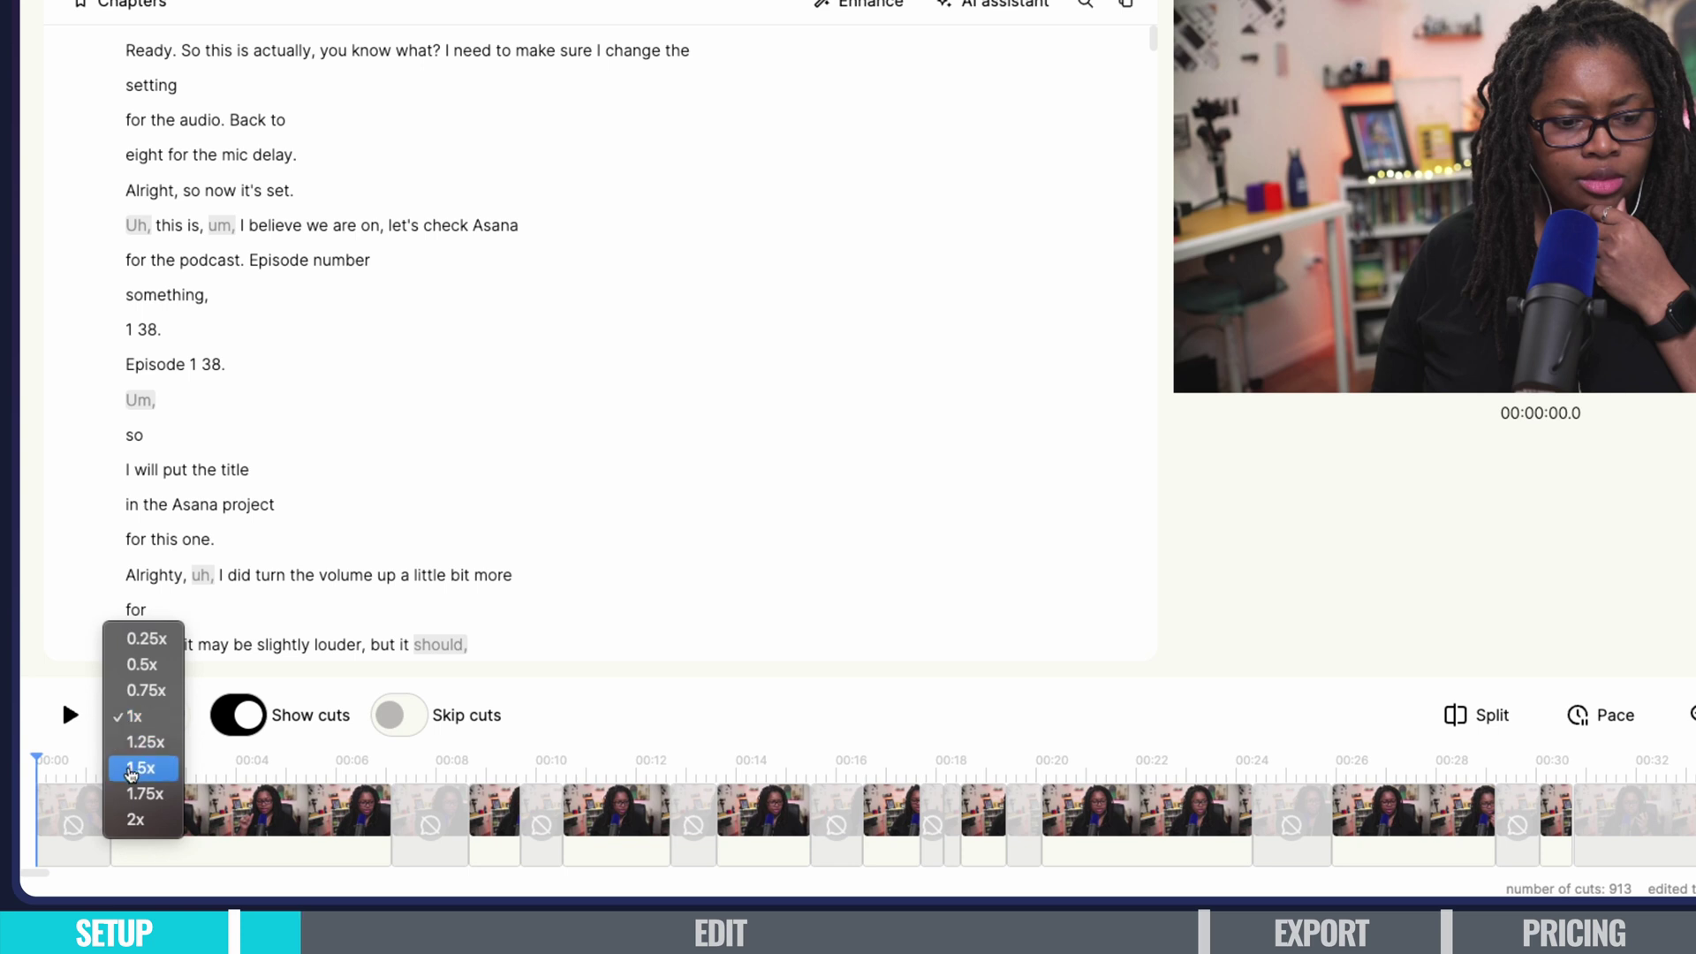
pyautogui.click(165, 717)
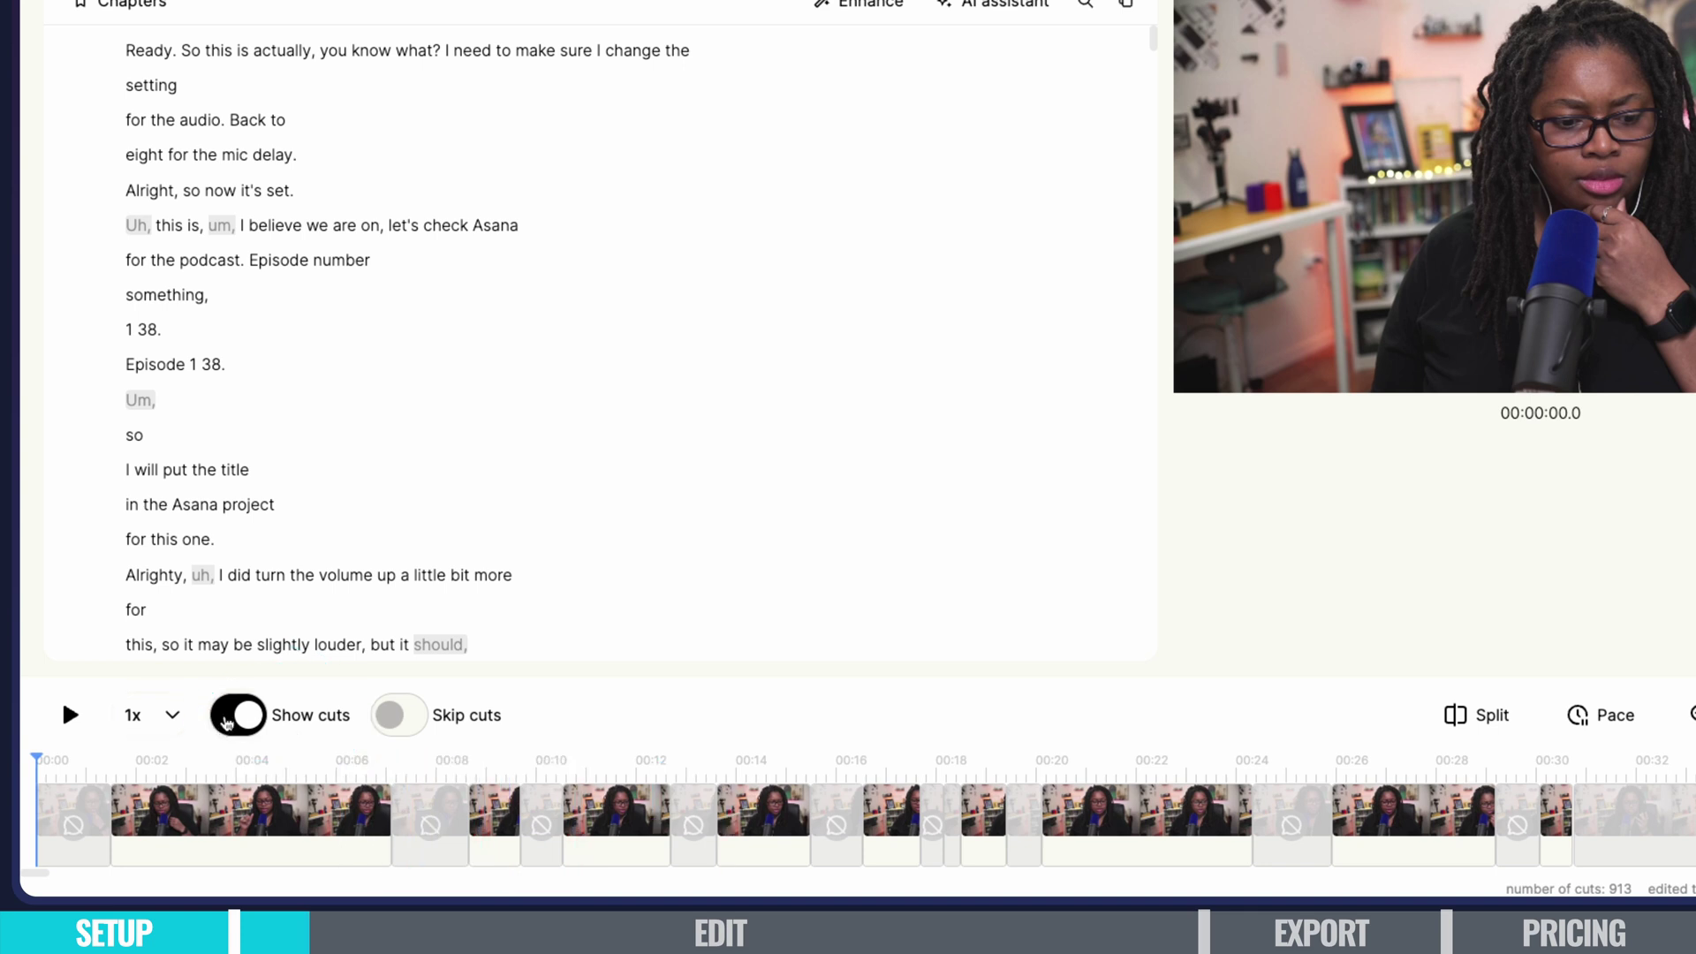
pyautogui.click(227, 720)
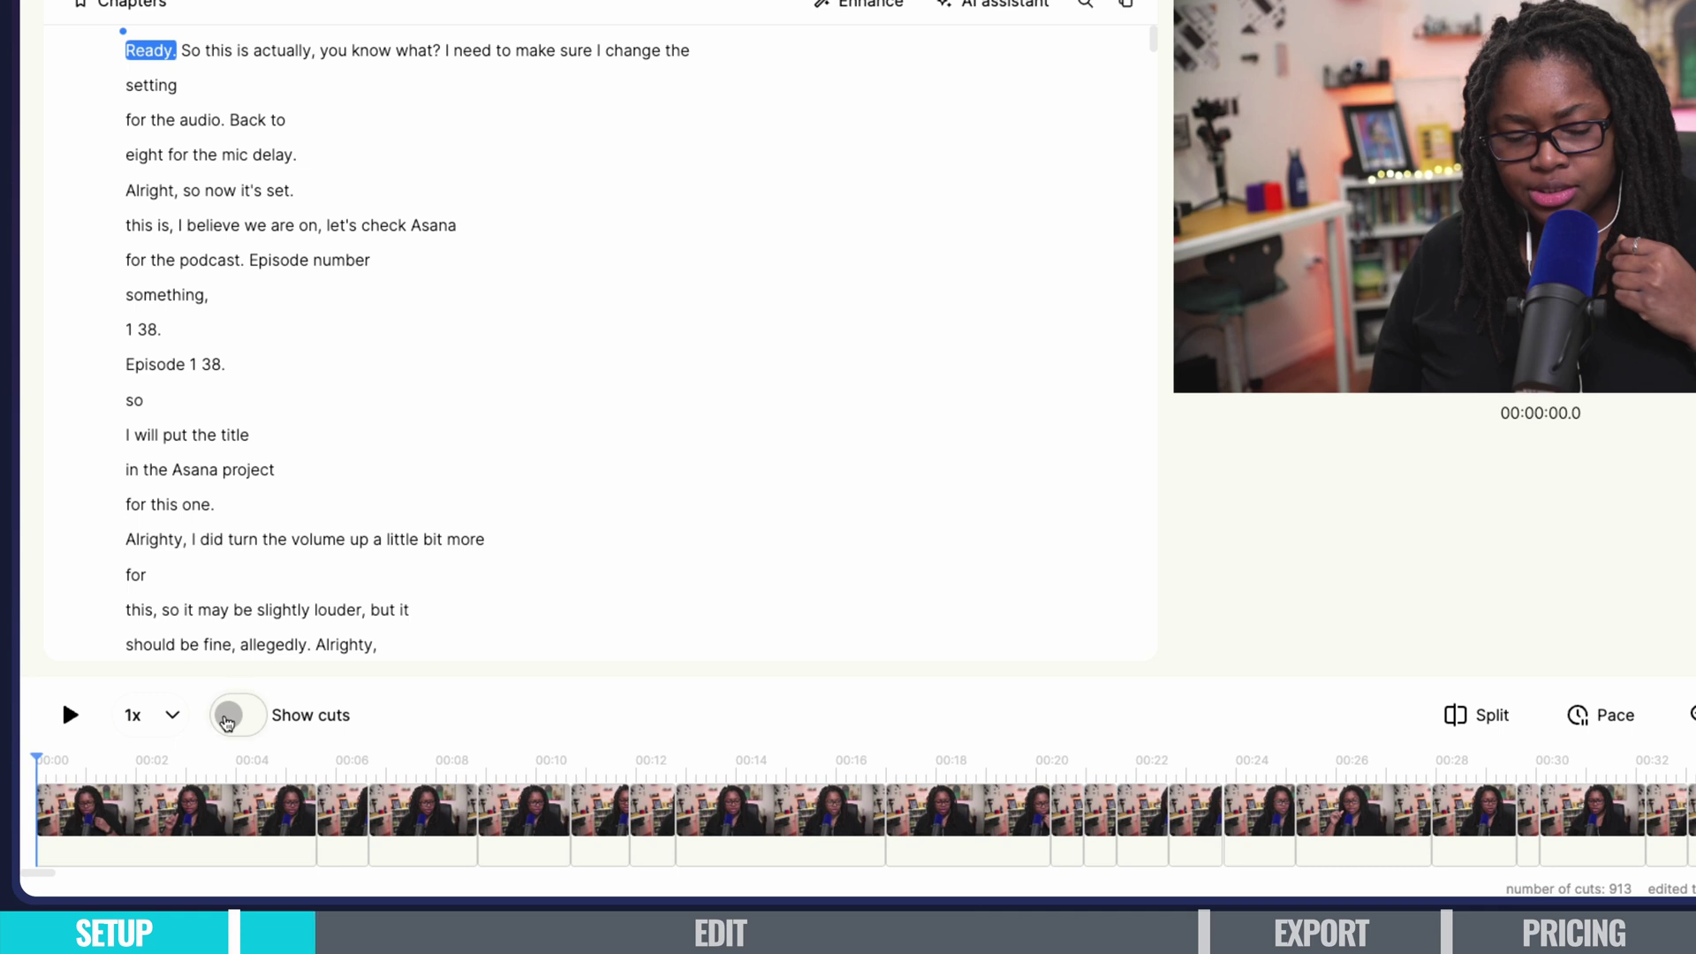
pyautogui.click(227, 719)
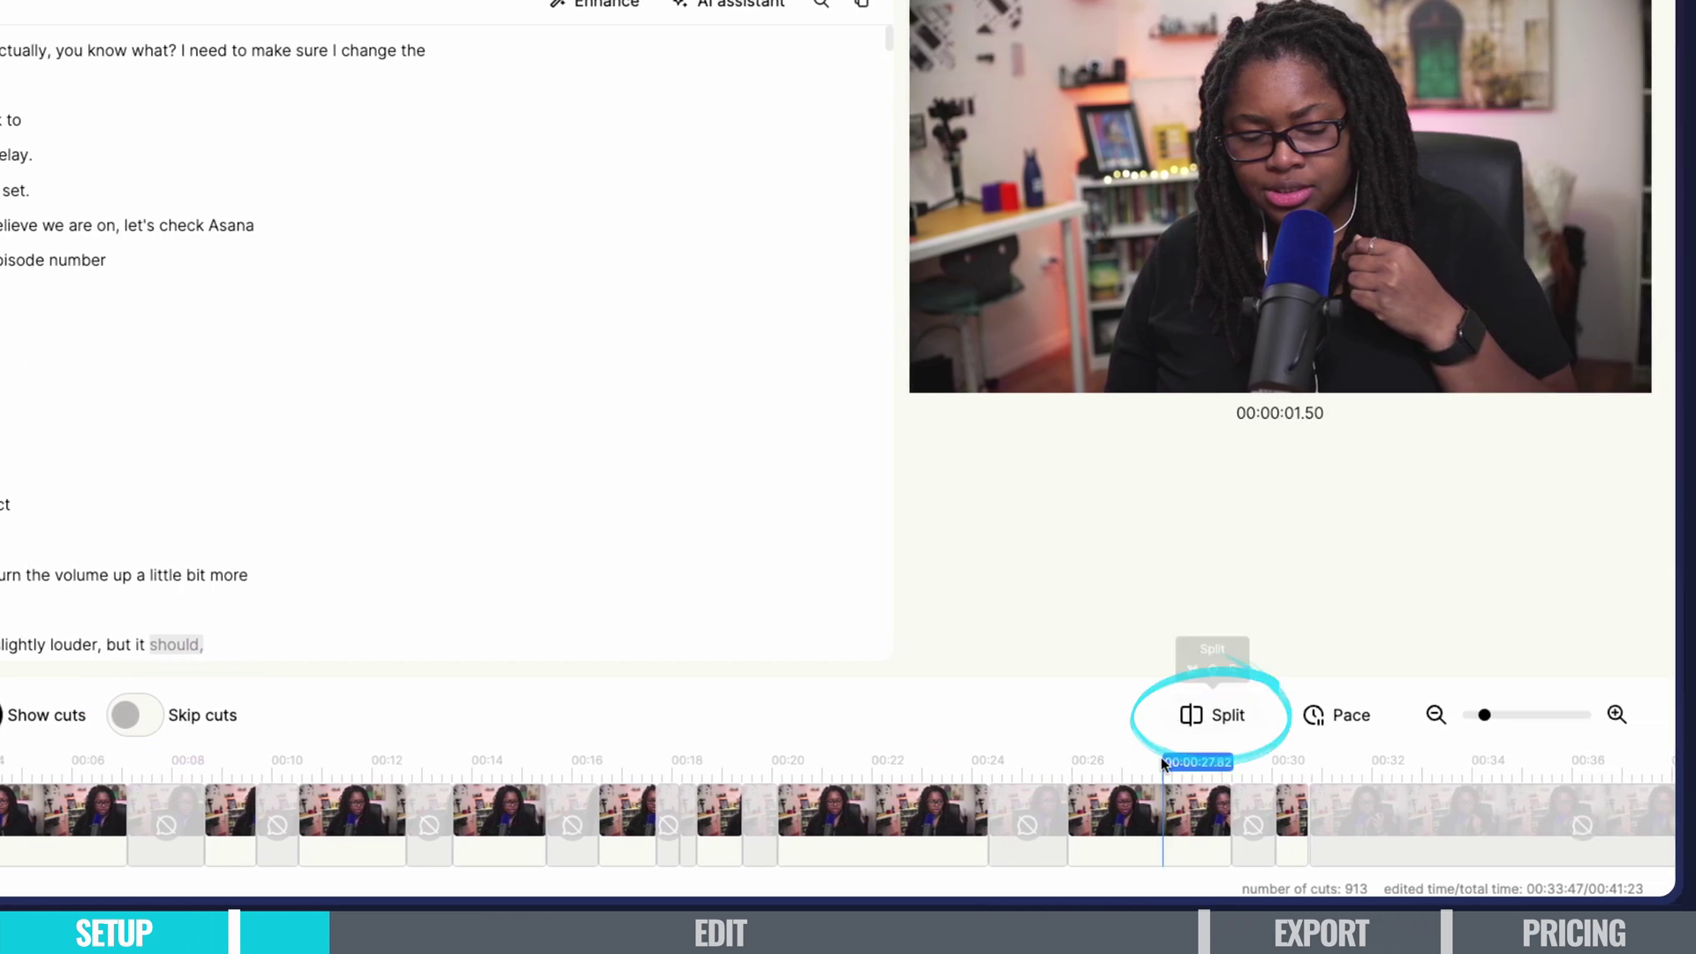
# Move the playhead to about 00:27 and bring up the Set pace popover.
pyautogui.click(1153, 765)
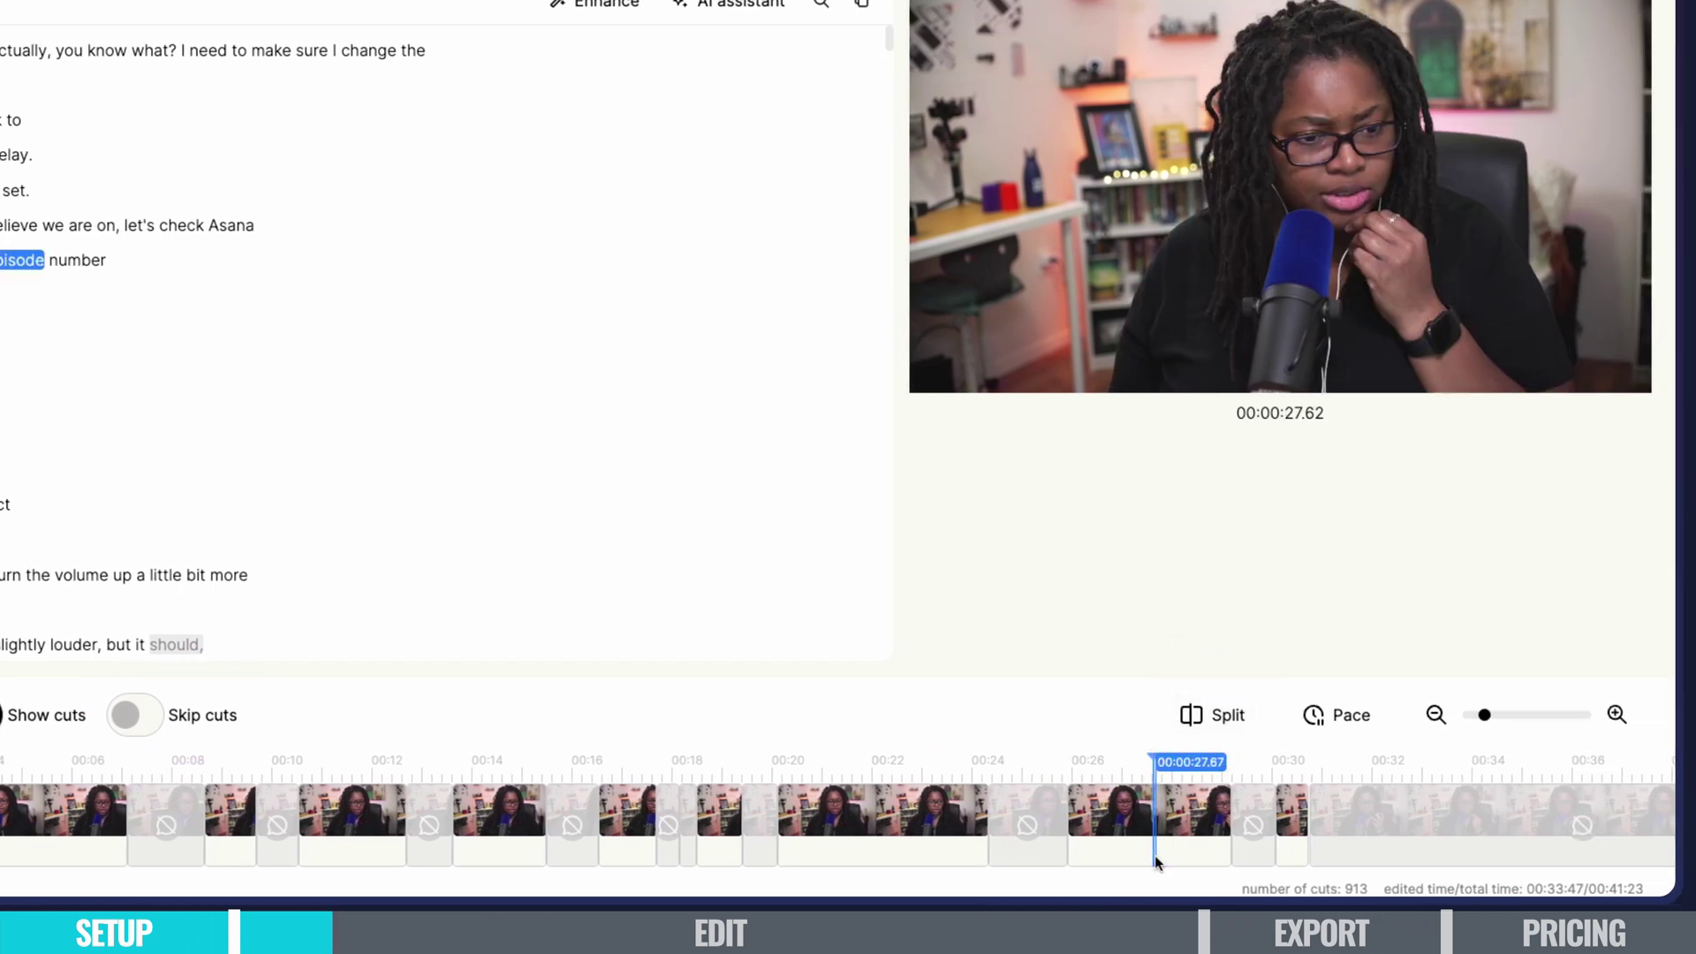
pyautogui.click(1333, 730)
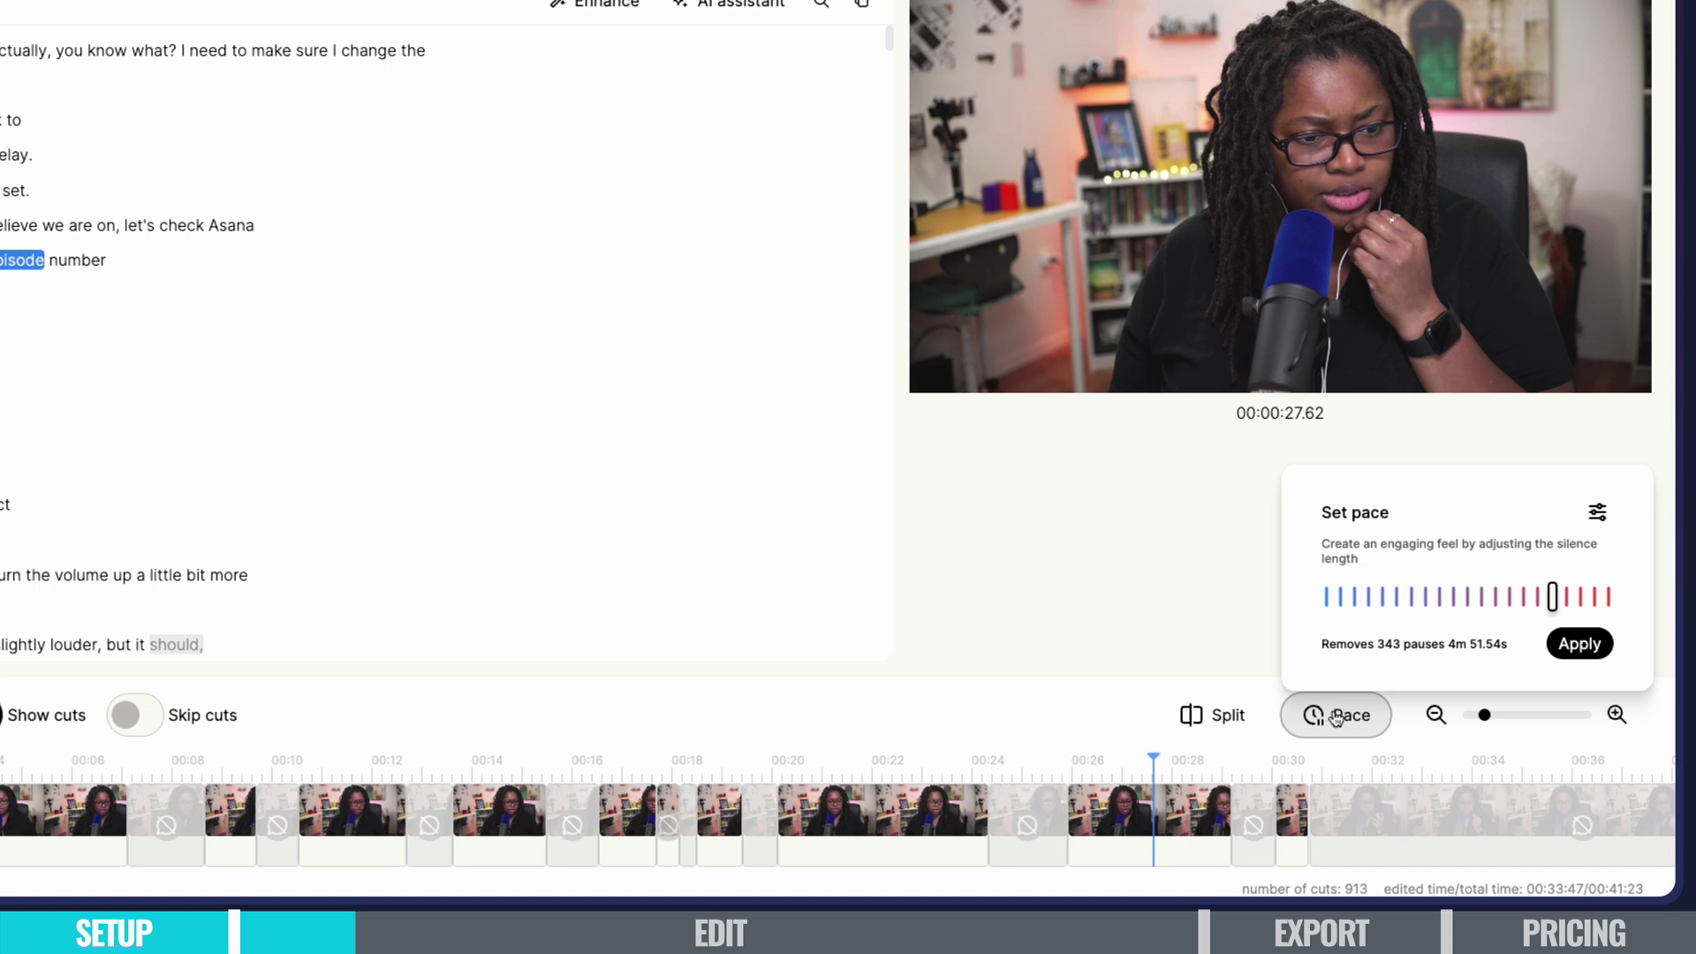
pyautogui.moveTo(1552, 601)
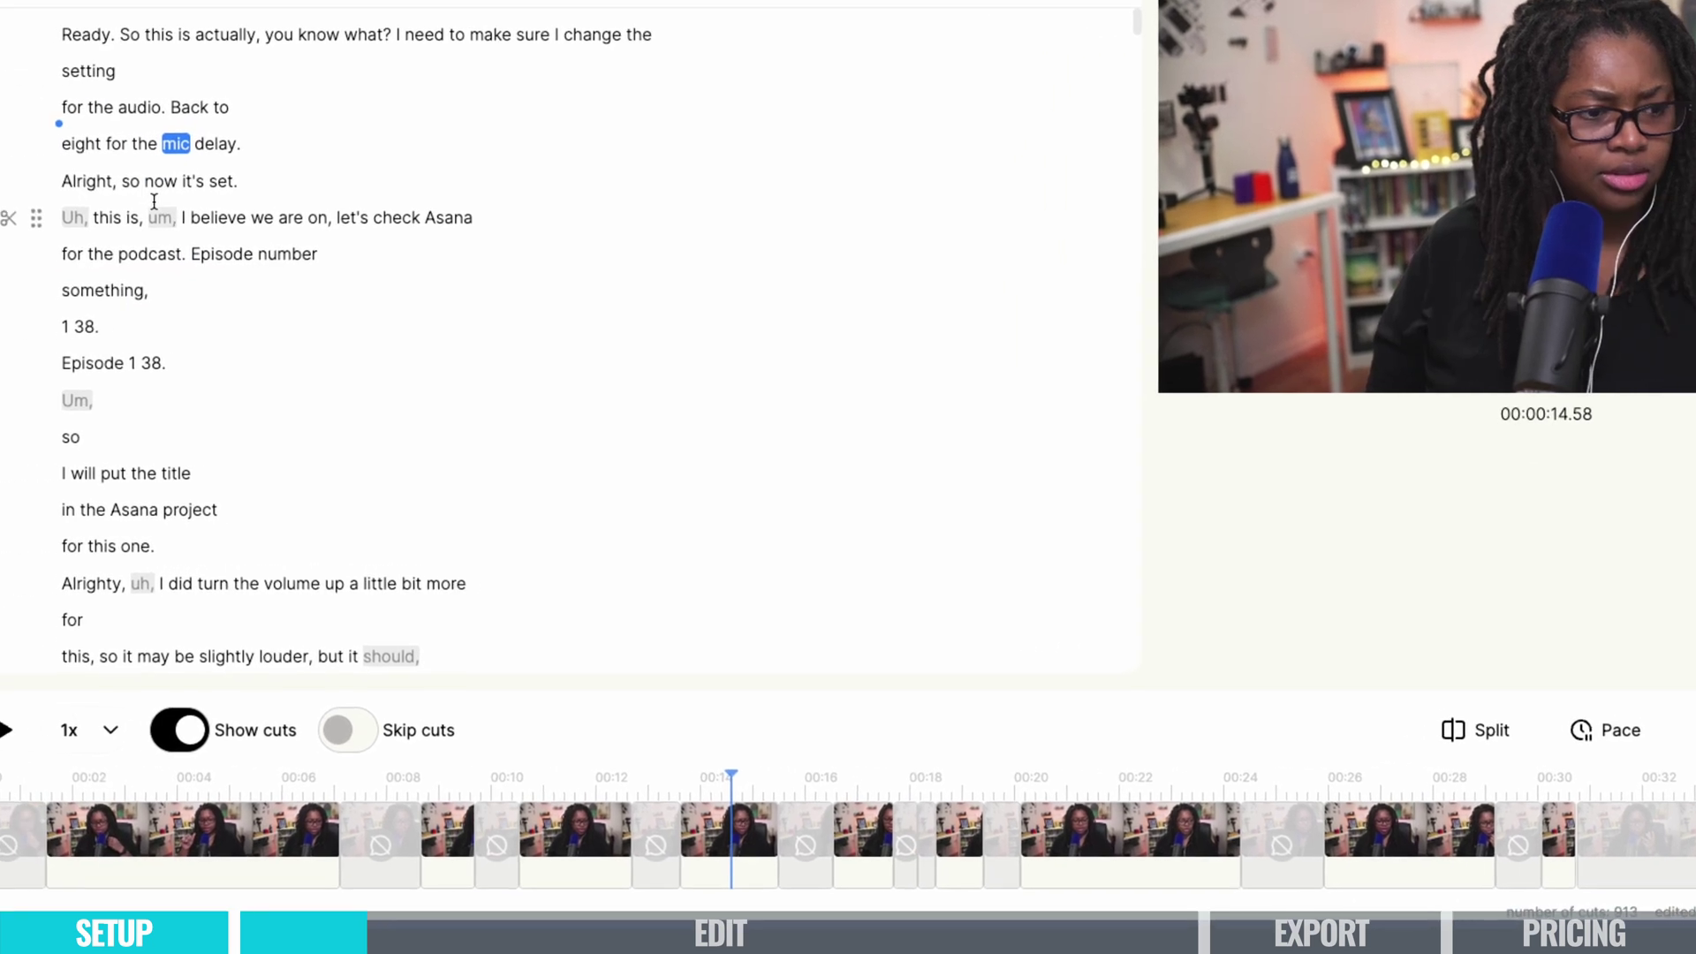
pyautogui.click(239, 213)
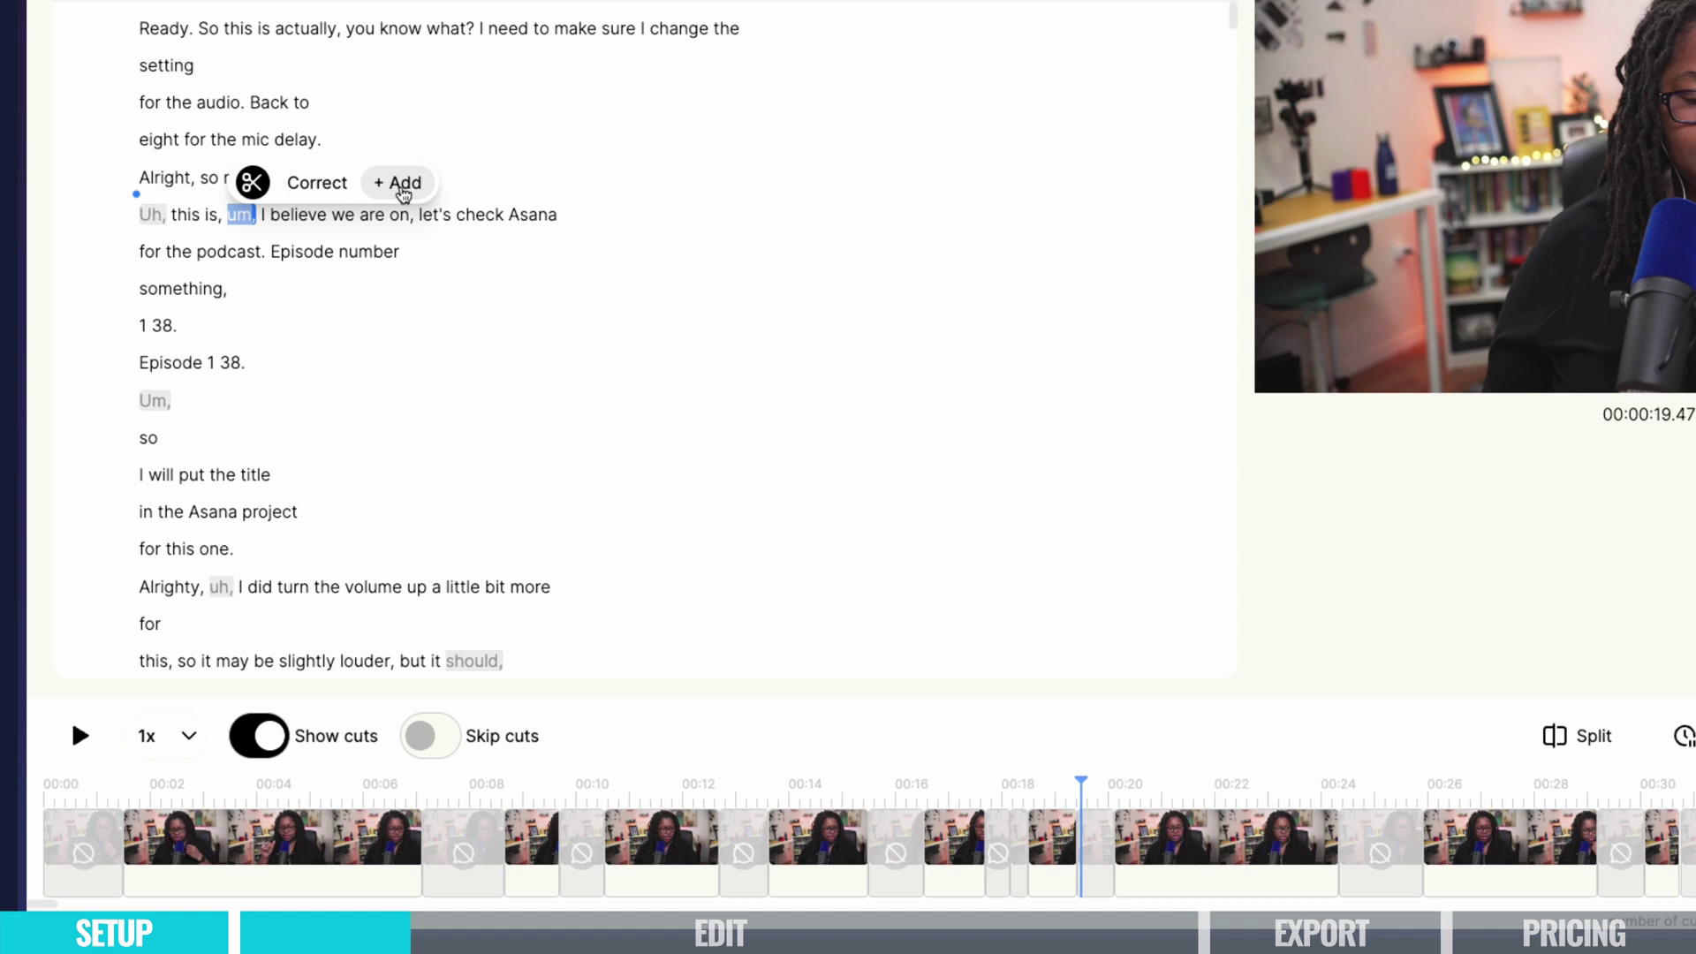
pyautogui.click(252, 186)
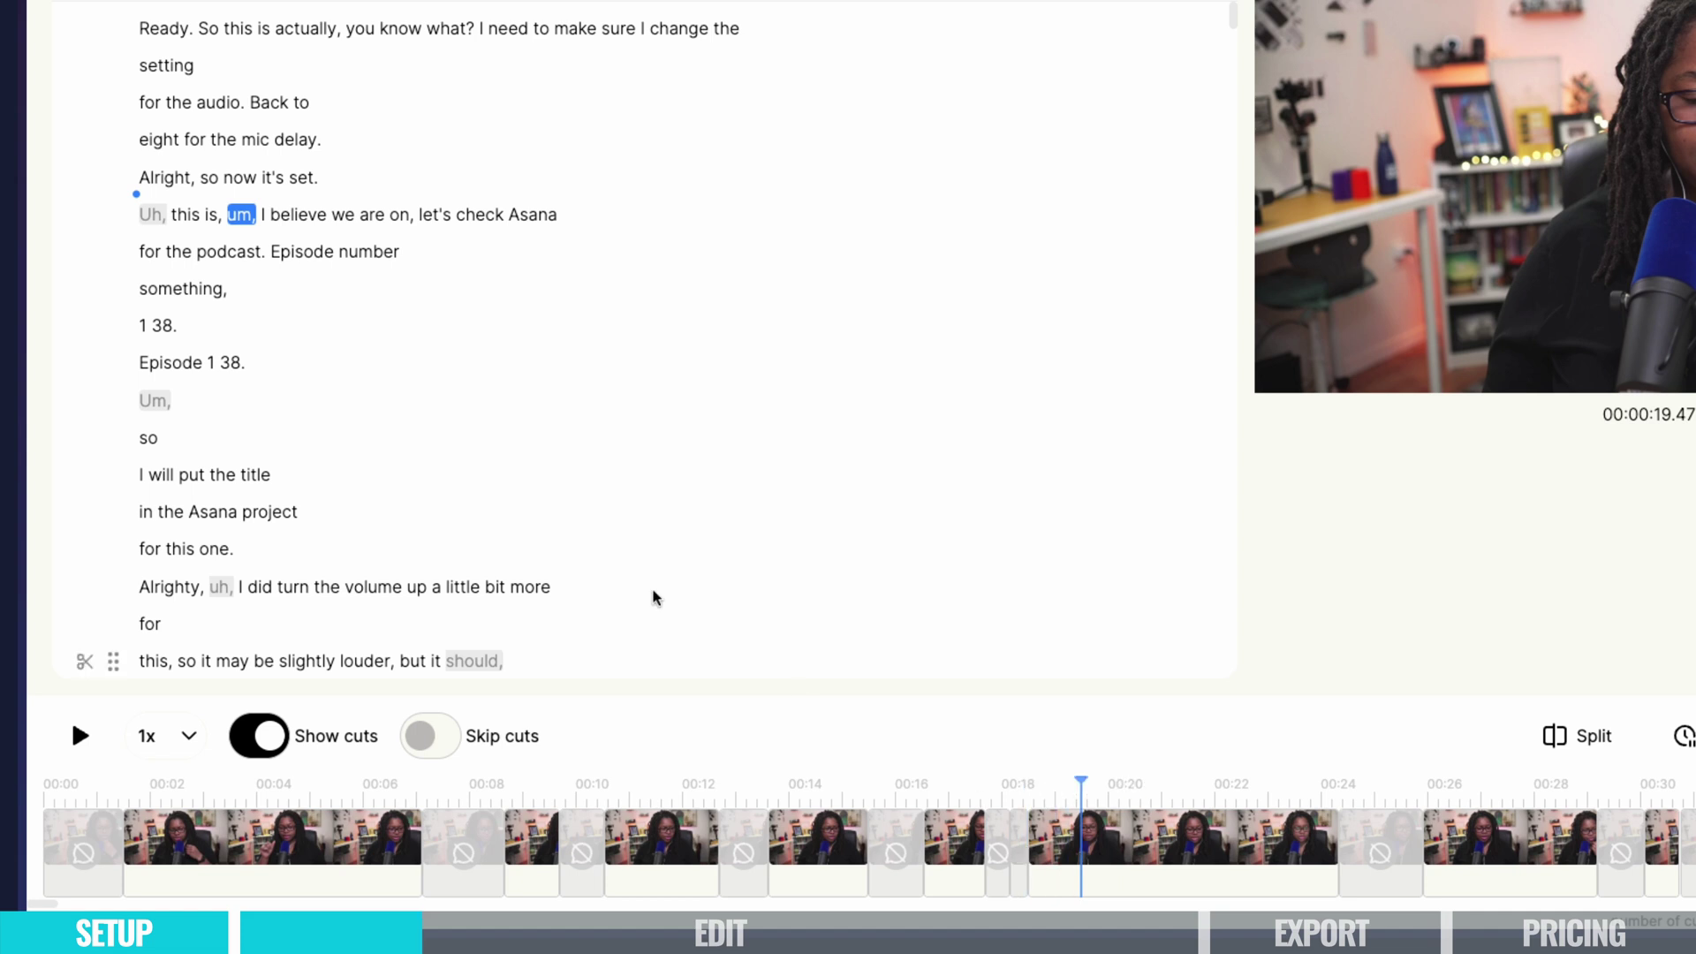
pyautogui.click(242, 212)
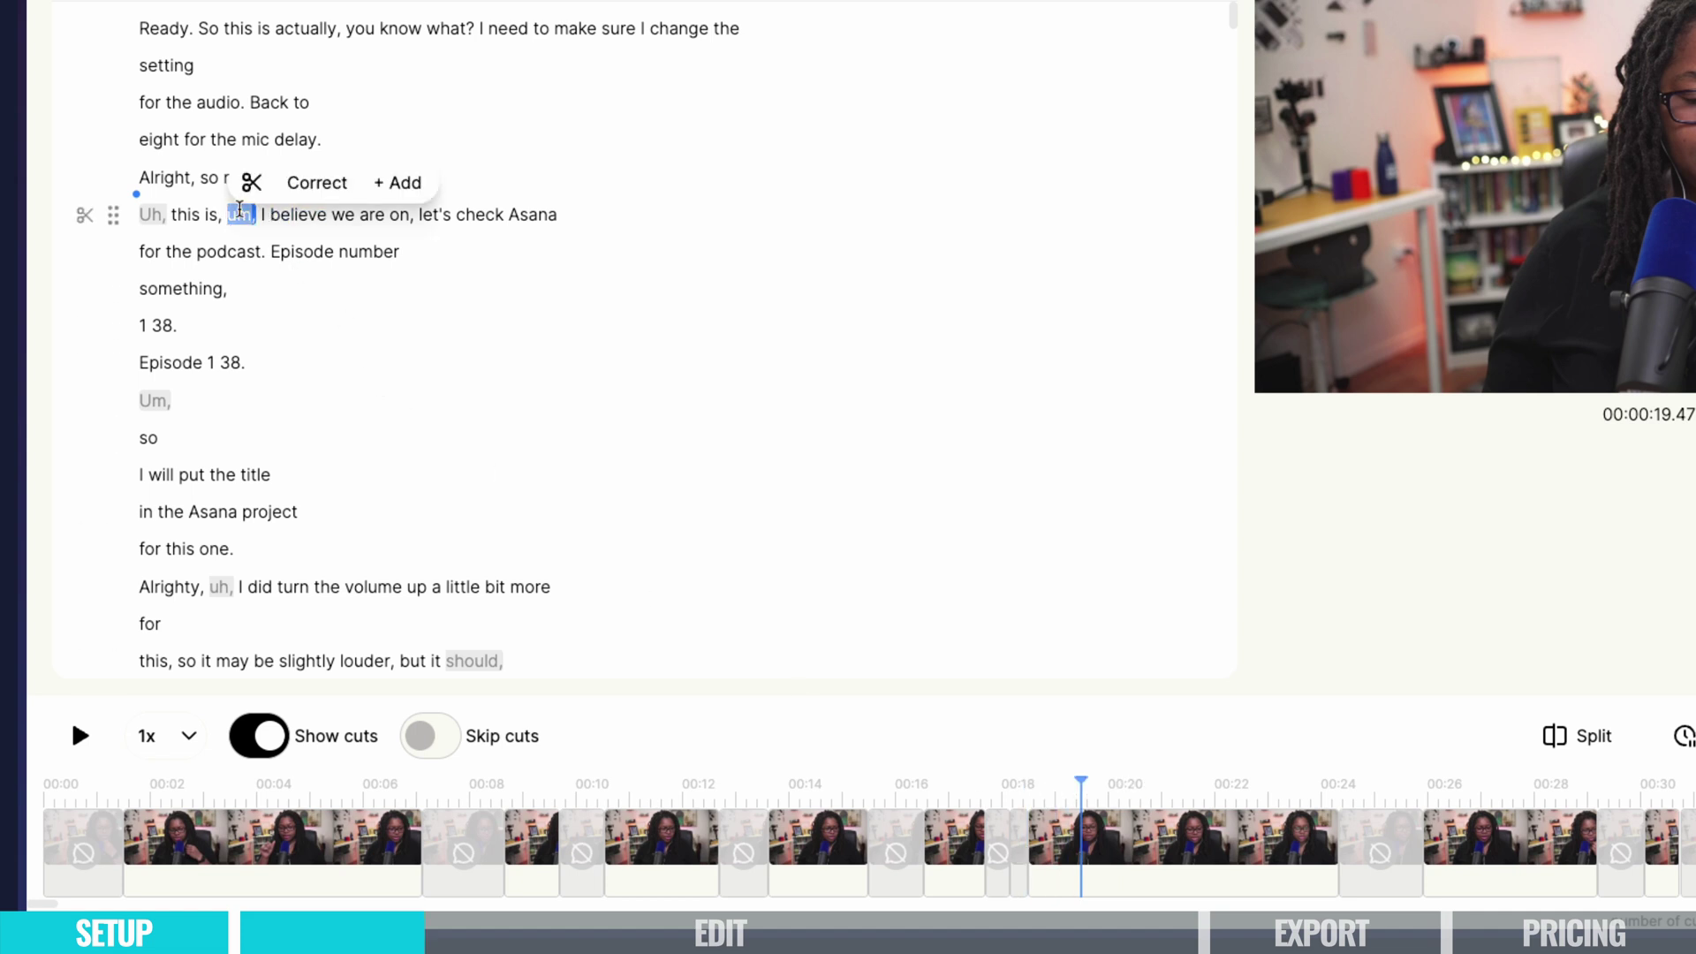
pyautogui.click(252, 182)
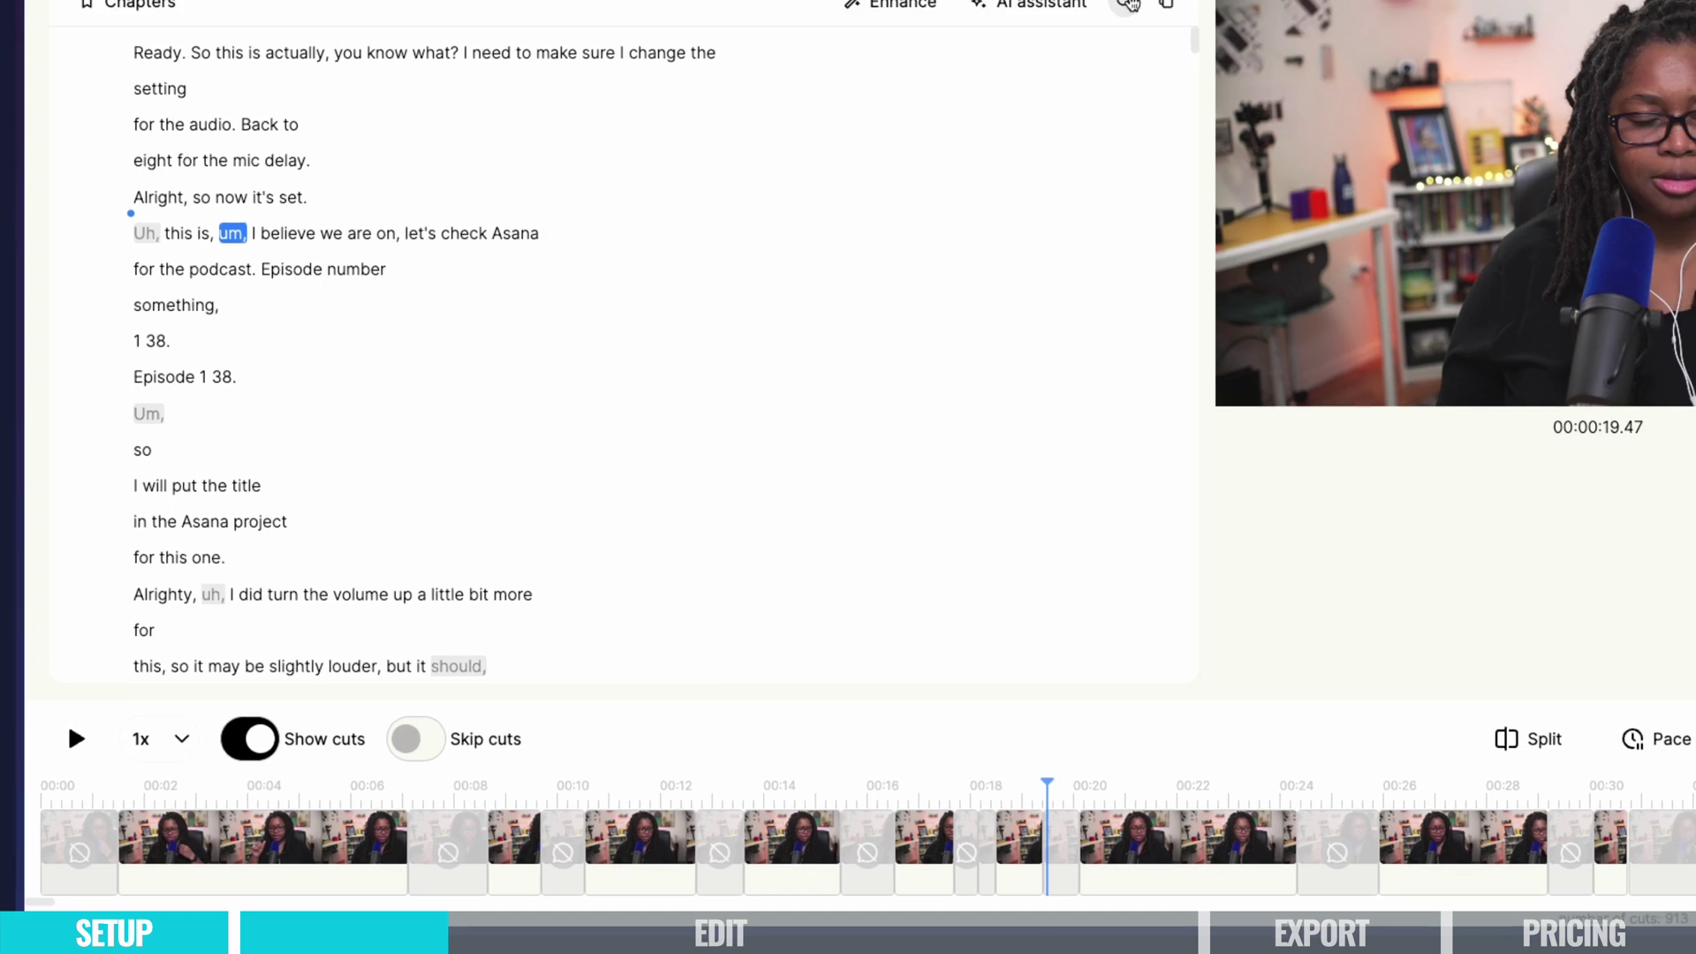
# Find 'Video simpli' in the transcript to jump to the podcast intro, then close search.
pyautogui.click(1027, 72)
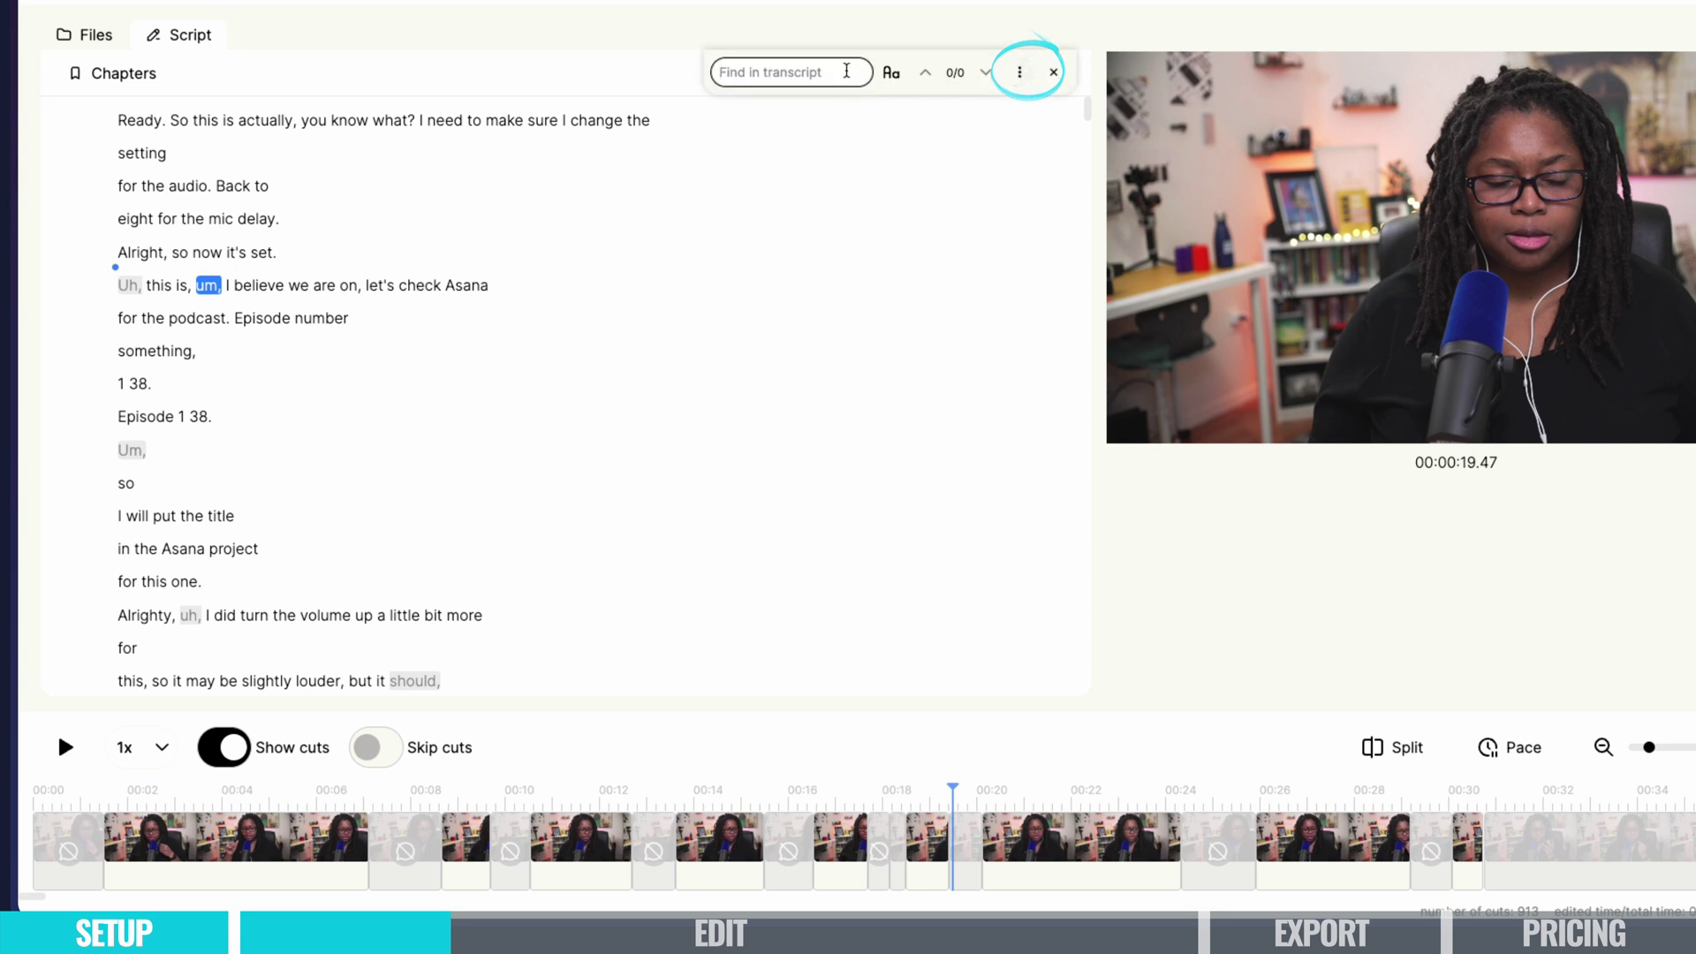
pyautogui.write('Video simpli')
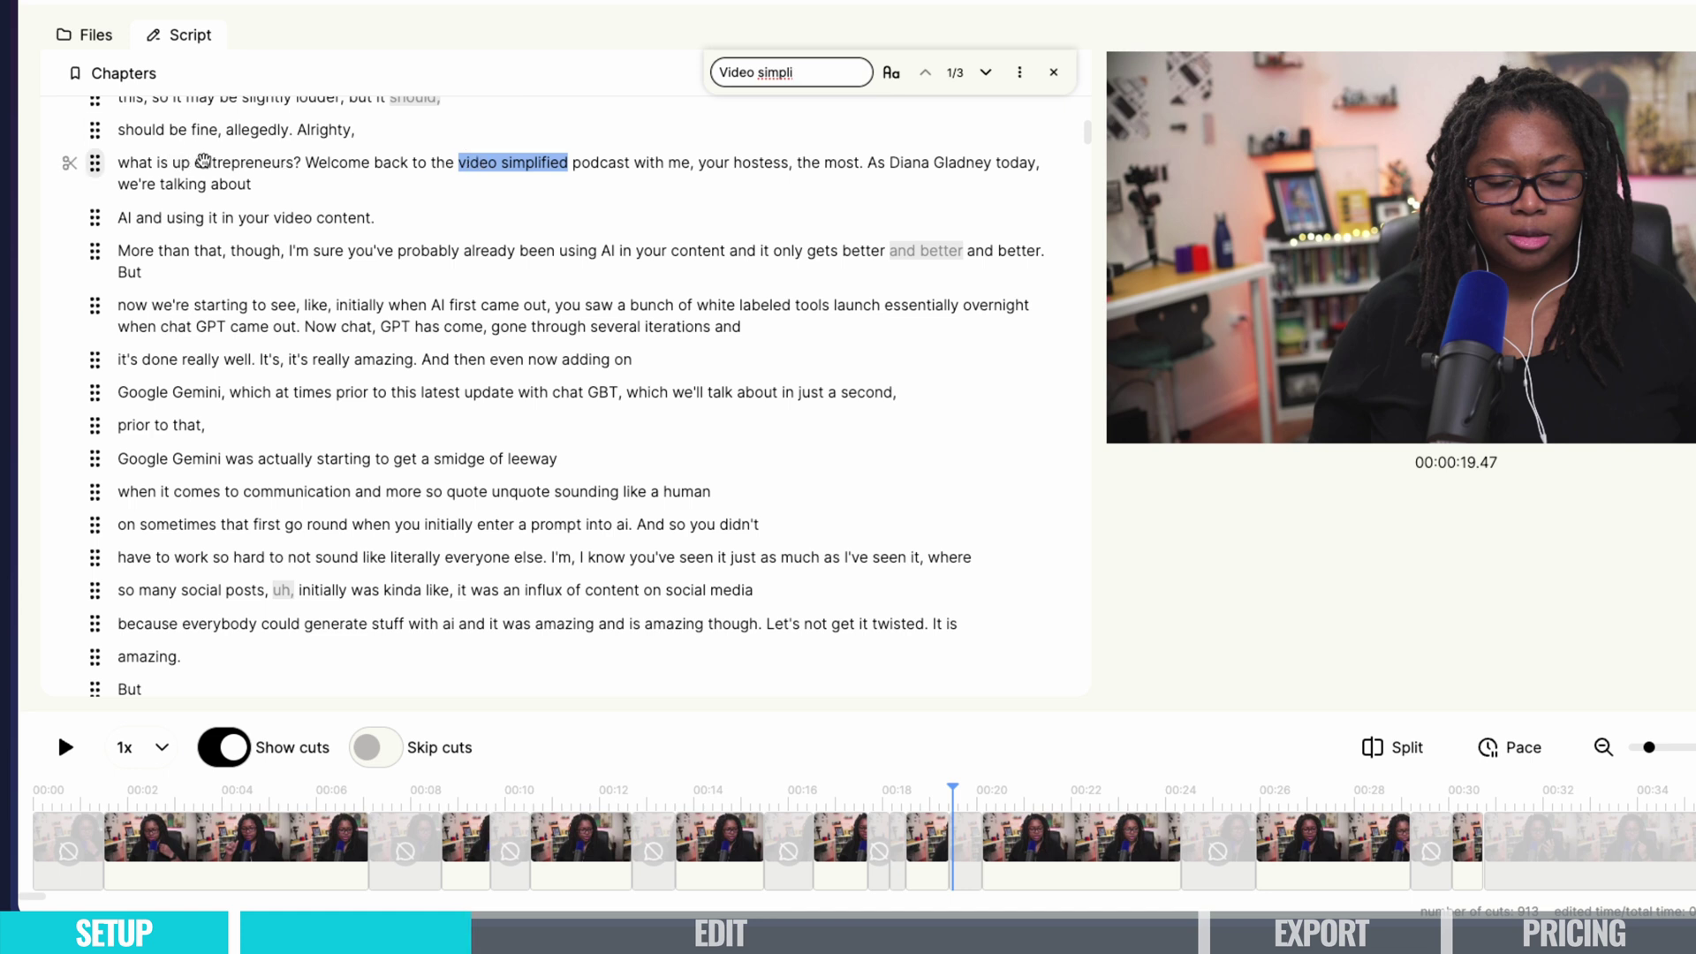
pyautogui.click(379, 130)
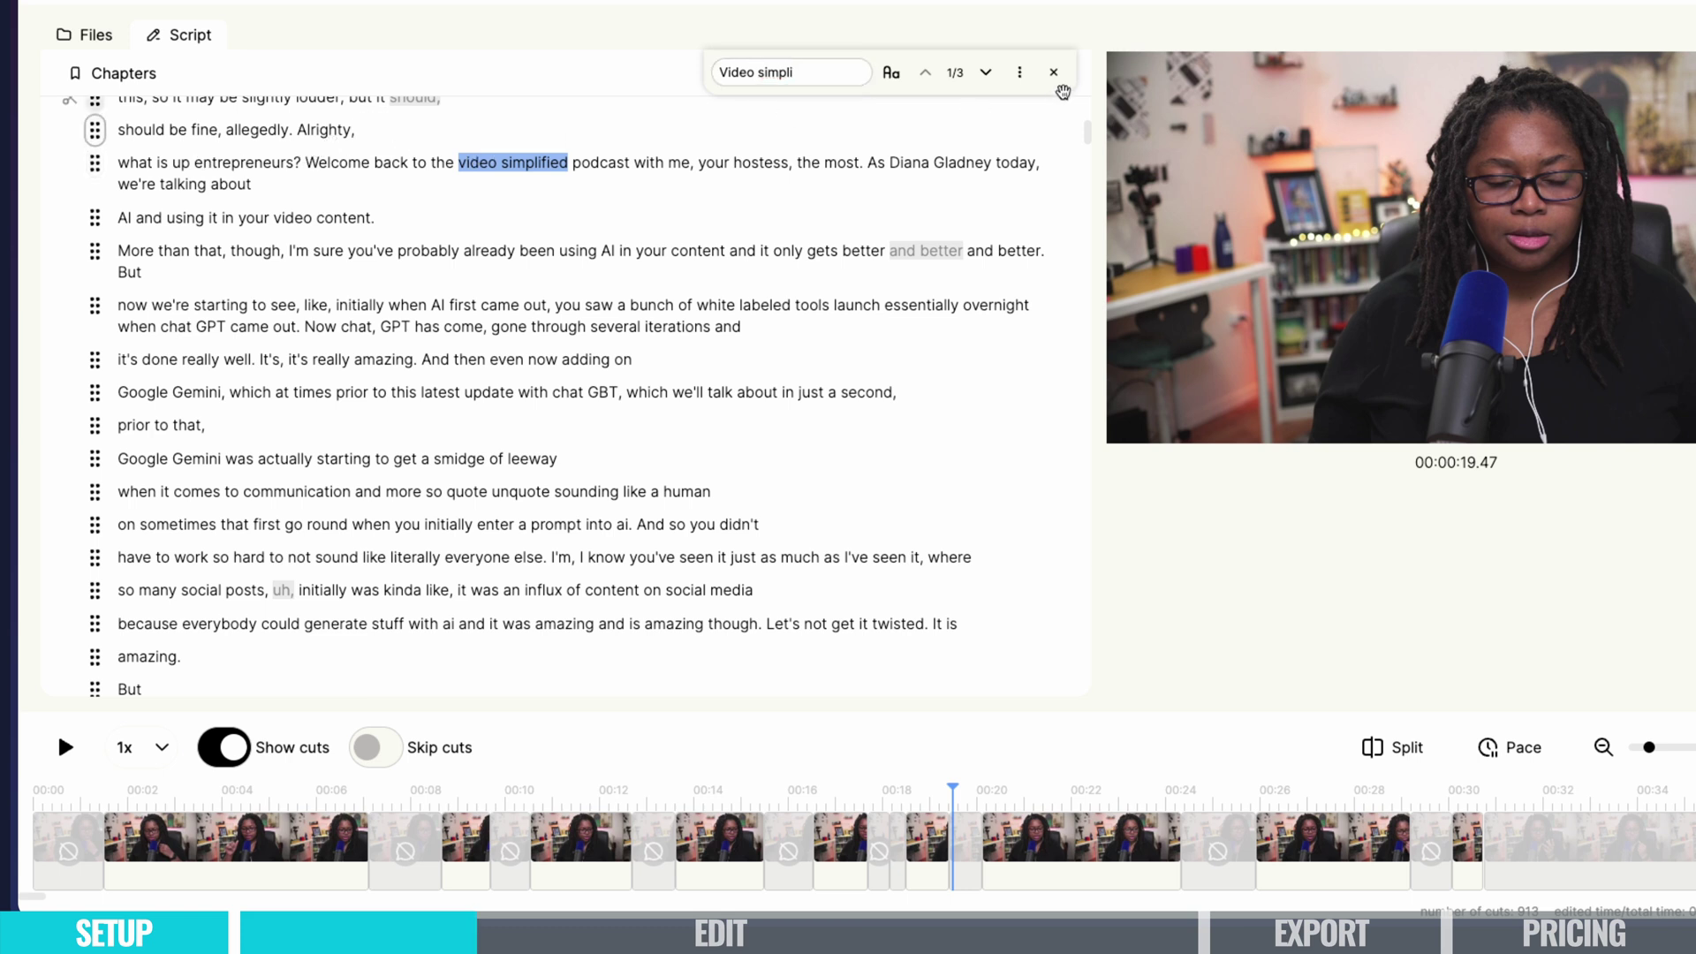
pyautogui.click(1053, 71)
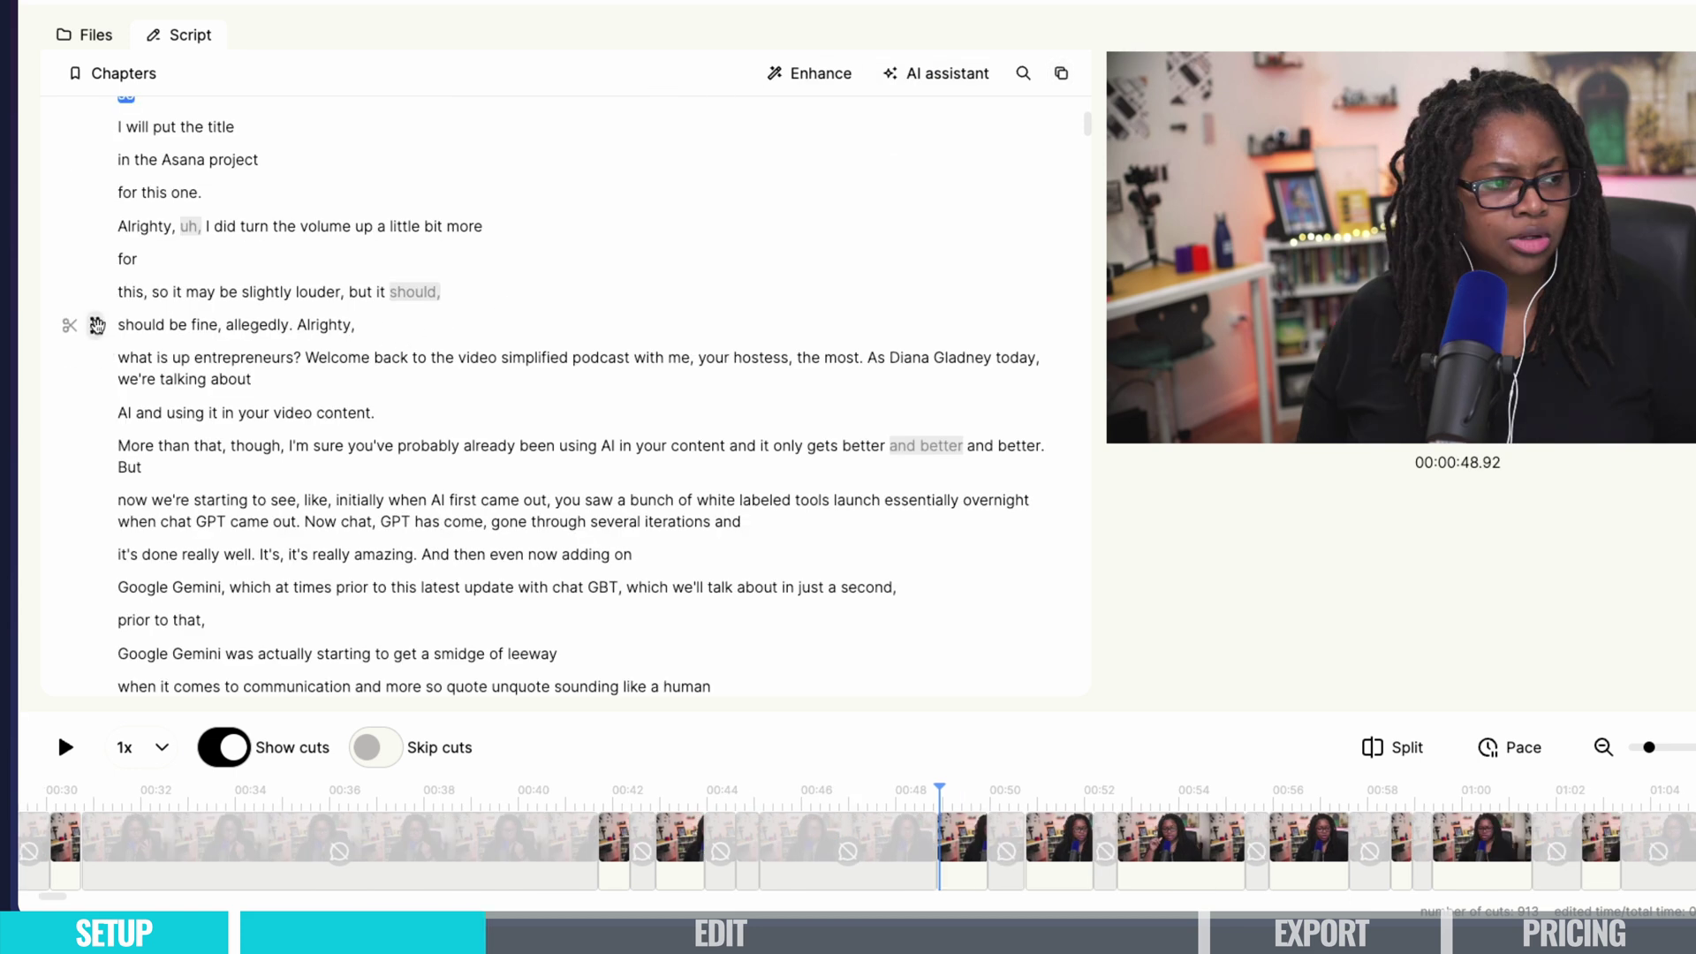
# Select the opening chatter through 'fine, allegedly.' and cut it.
pyautogui.moveTo(96, 325)
pyautogui.mouseDown()
pyautogui.moveTo(115, 291)
pyautogui.moveTo(115, 323)
pyautogui.mouseUp()
pyautogui.moveTo(353, 326); pyautogui.dragTo(126, 116)
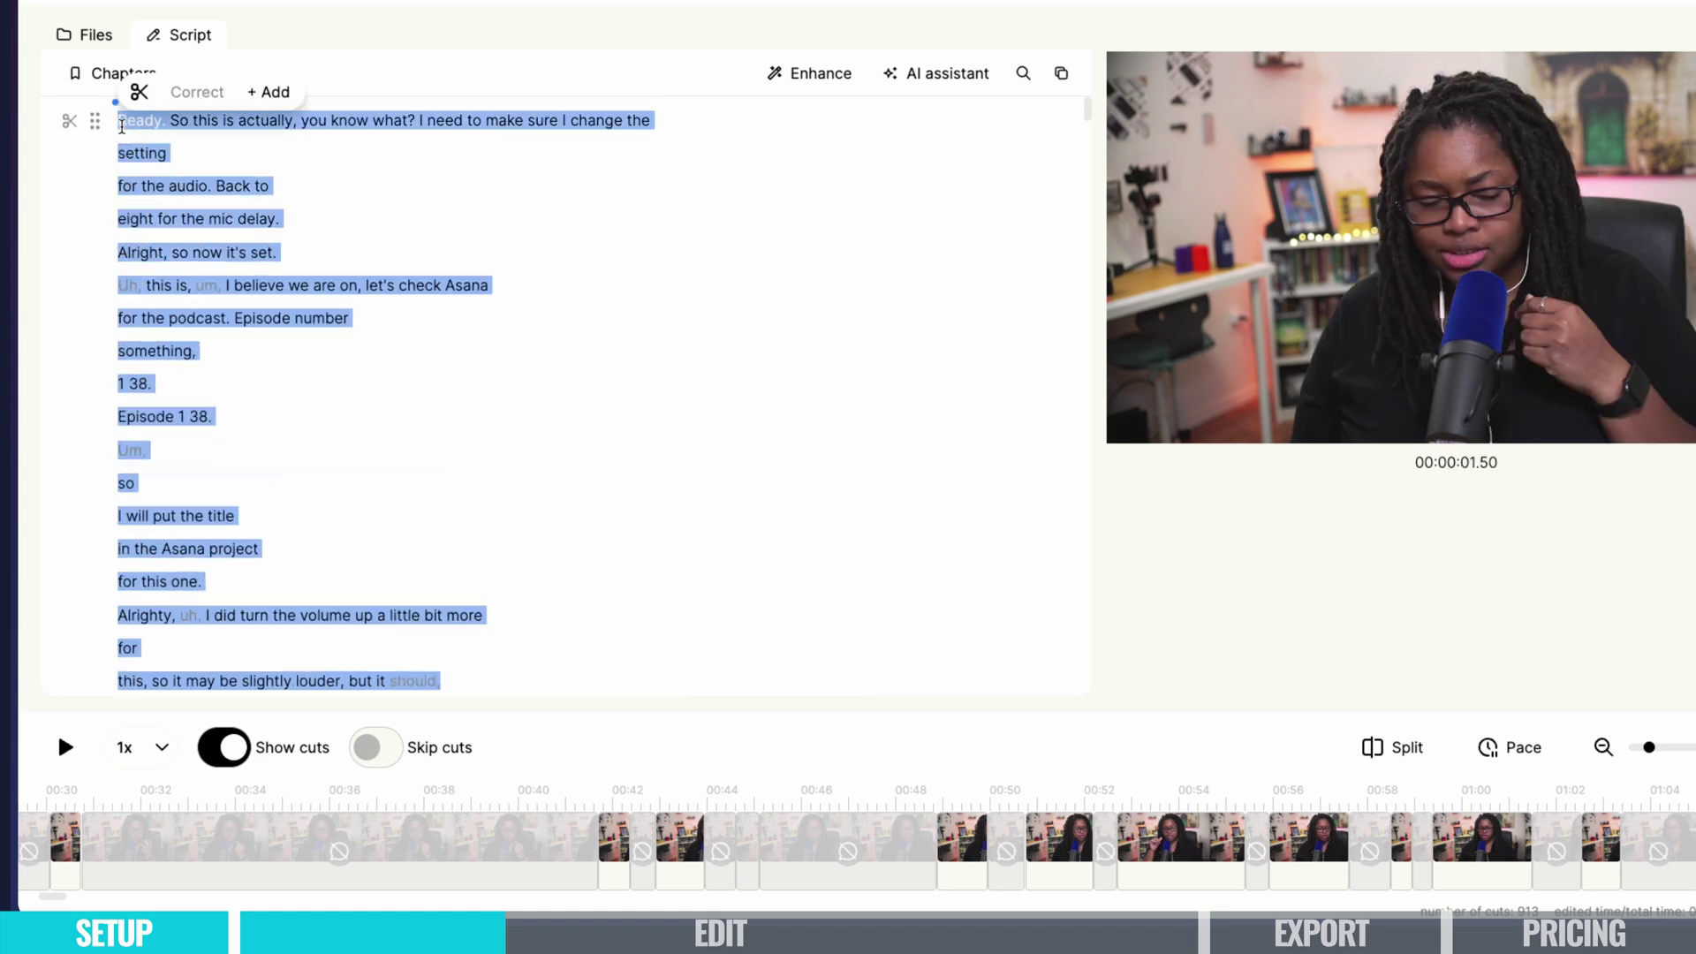
pyautogui.click(139, 92)
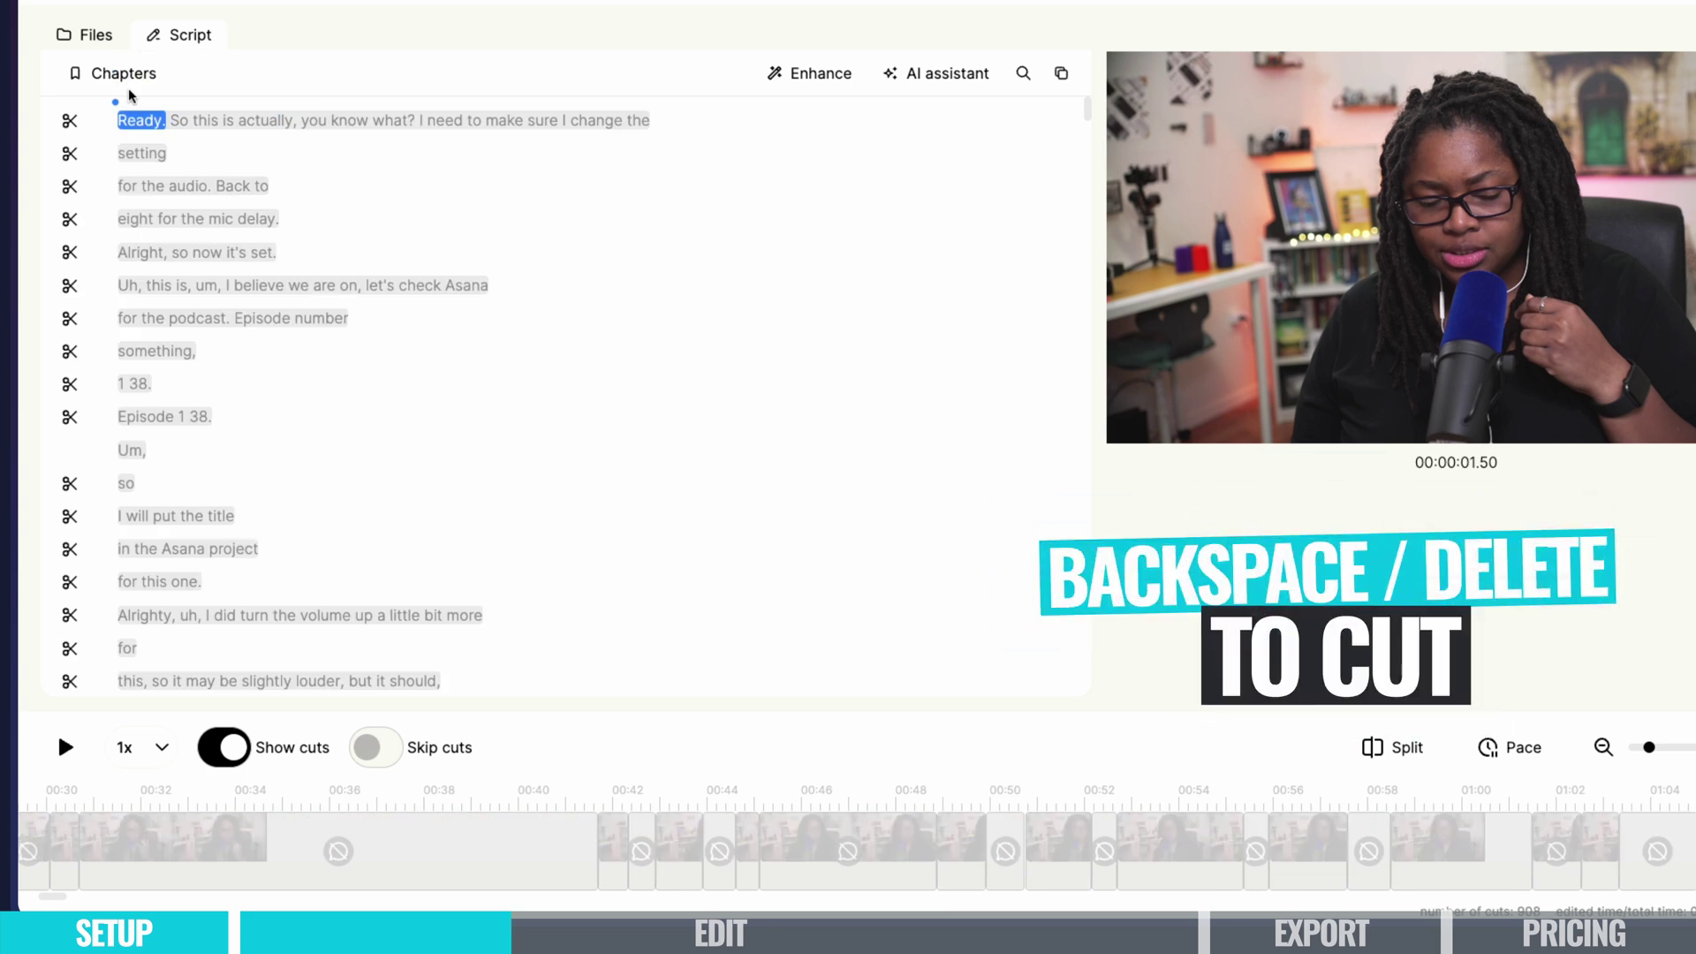
# Keep 'should be fine, allegedly.' cut so the episode starts at 'Alrighty, what is up entrepreneurs'.
pyautogui.scroll(-1, 256, 221)
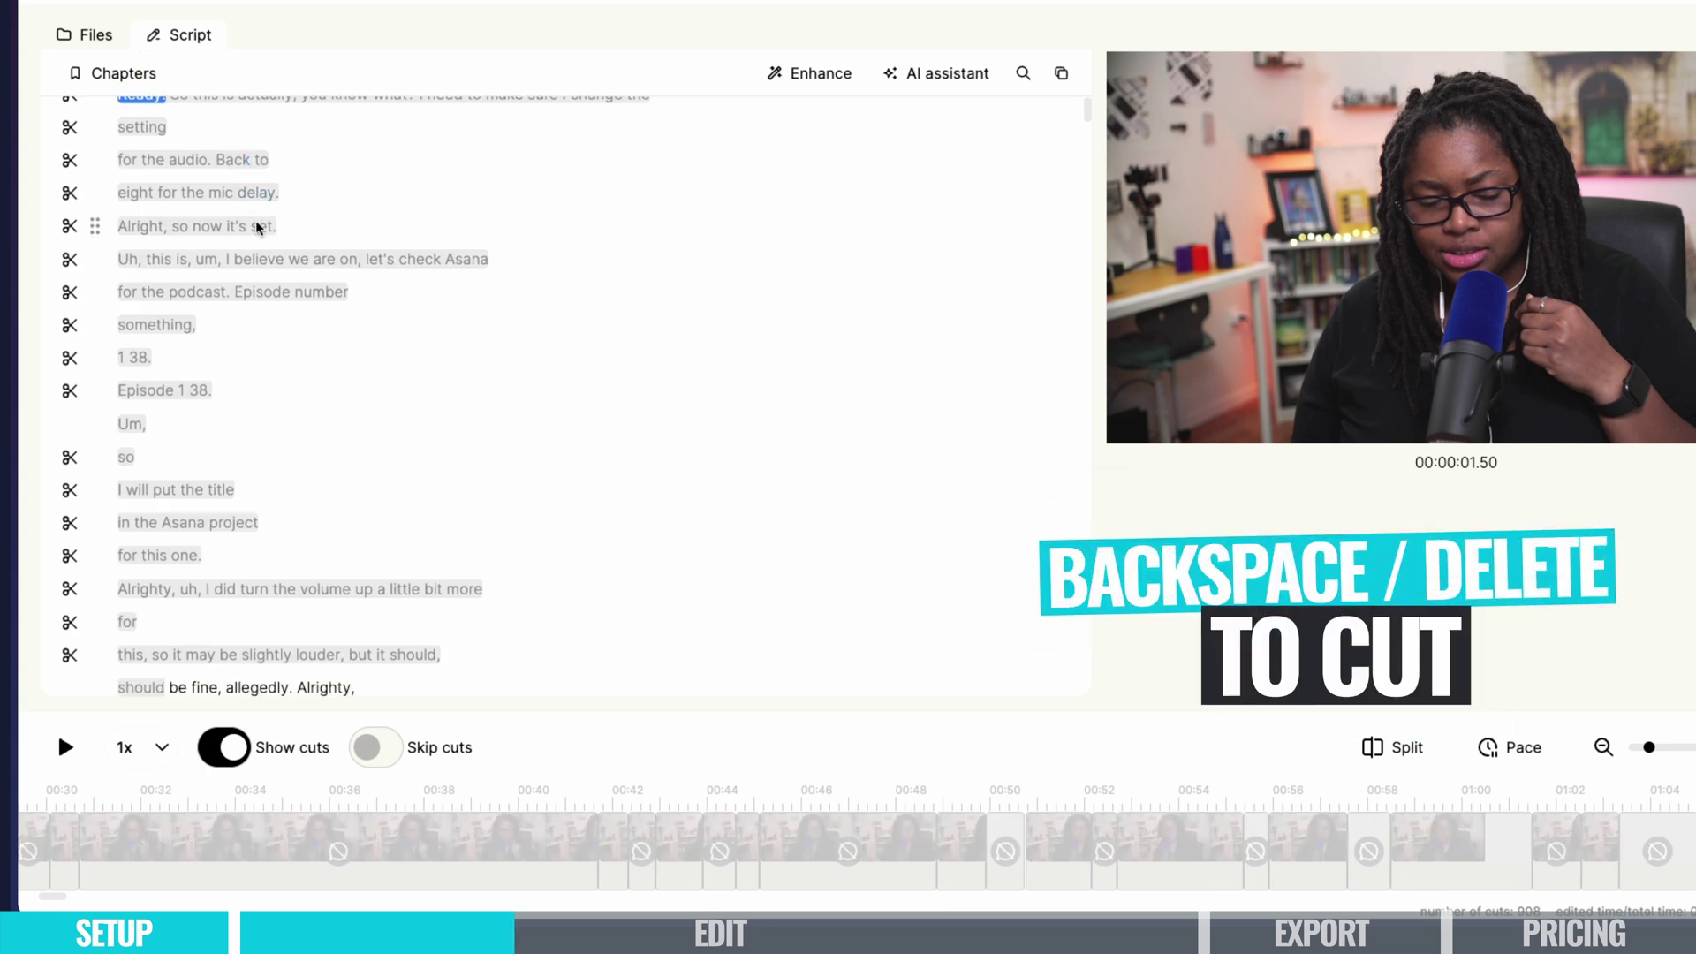
pyautogui.scroll(-5, 259, 228)
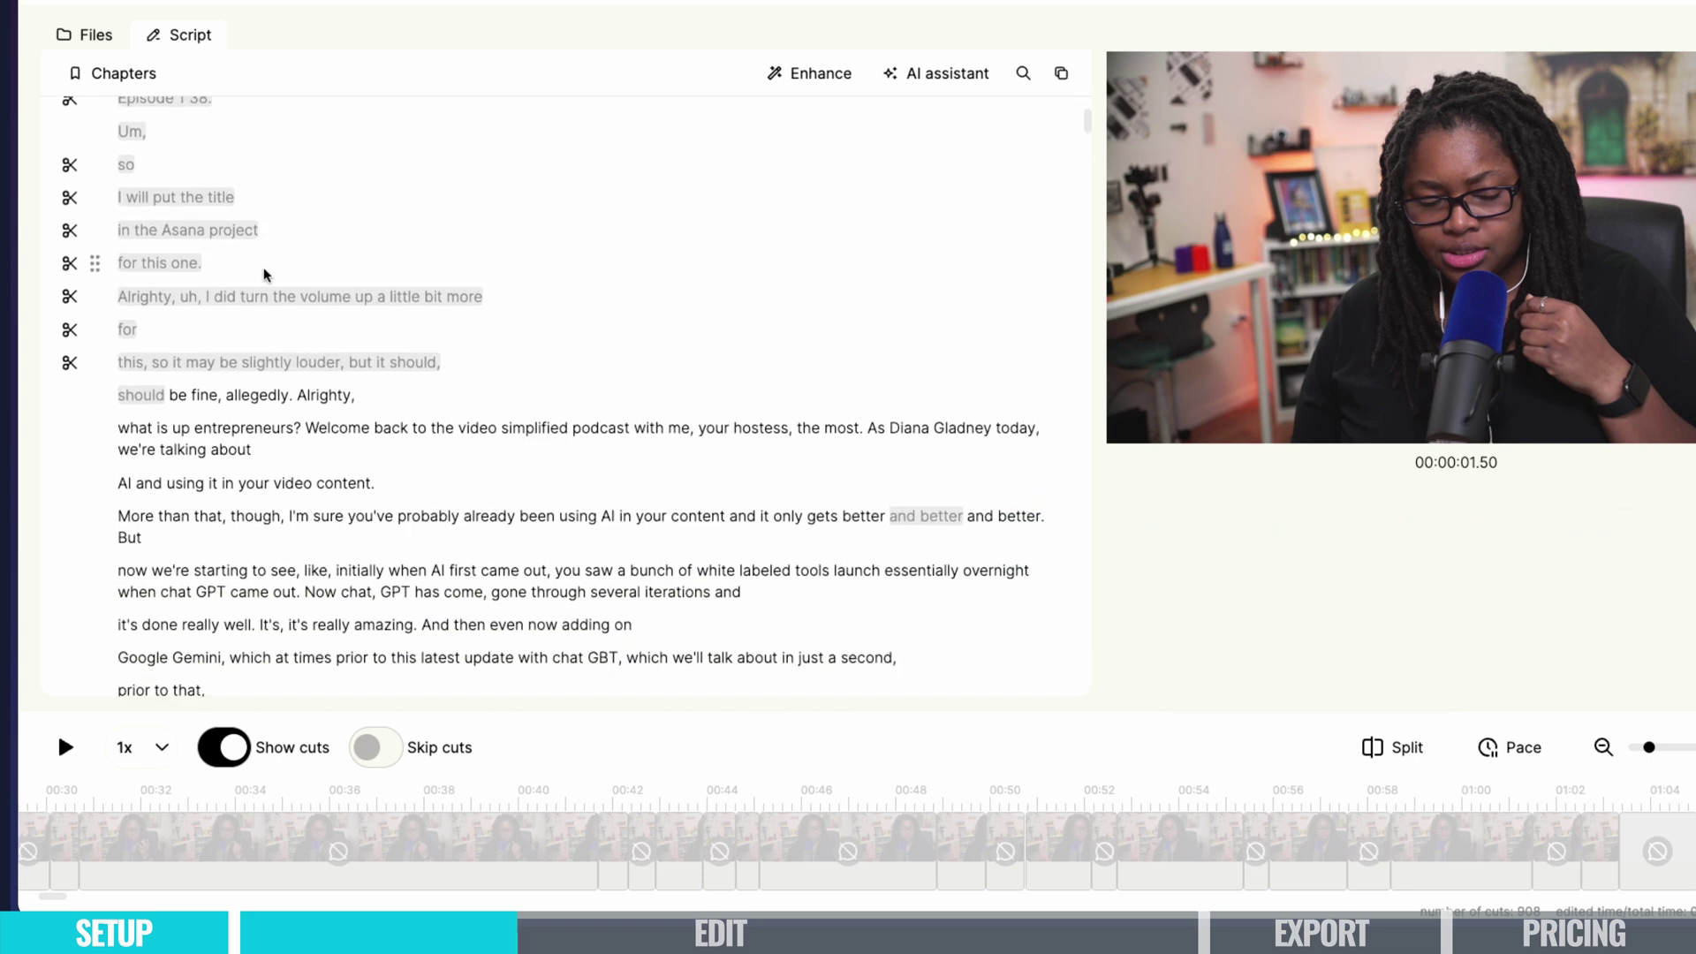
pyautogui.scroll(-1, 263, 275)
pyautogui.click(378, 366)
pyautogui.moveTo(378, 366); pyautogui.dragTo(298, 364)
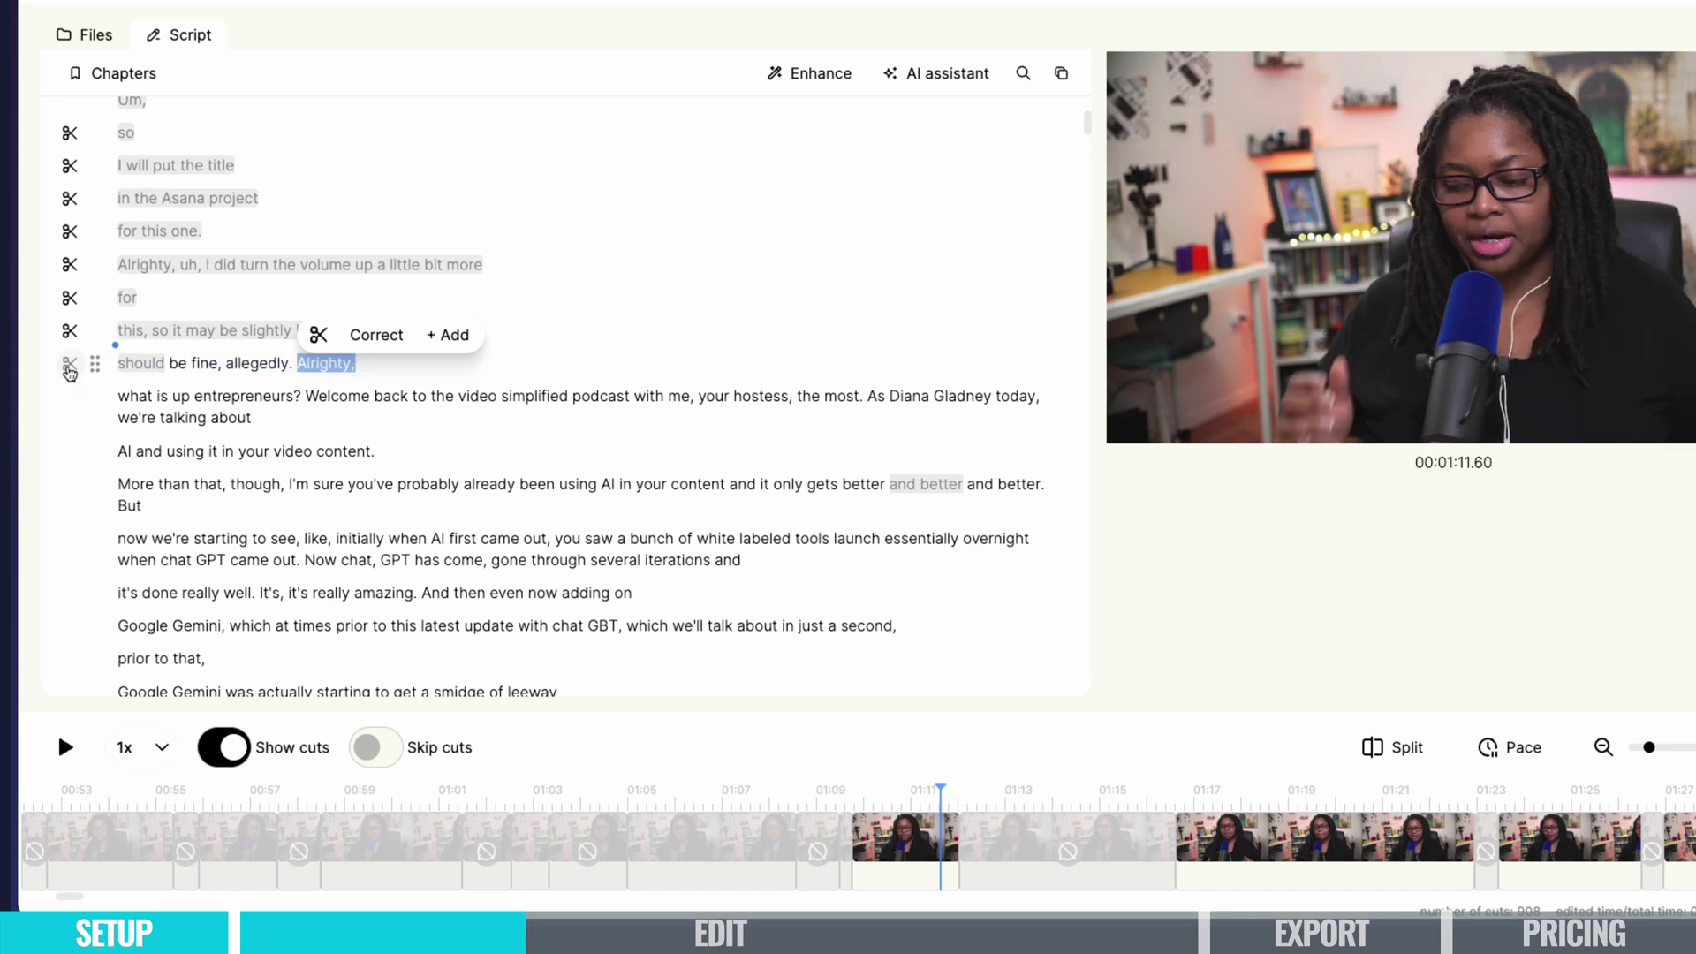
pyautogui.click(70, 365)
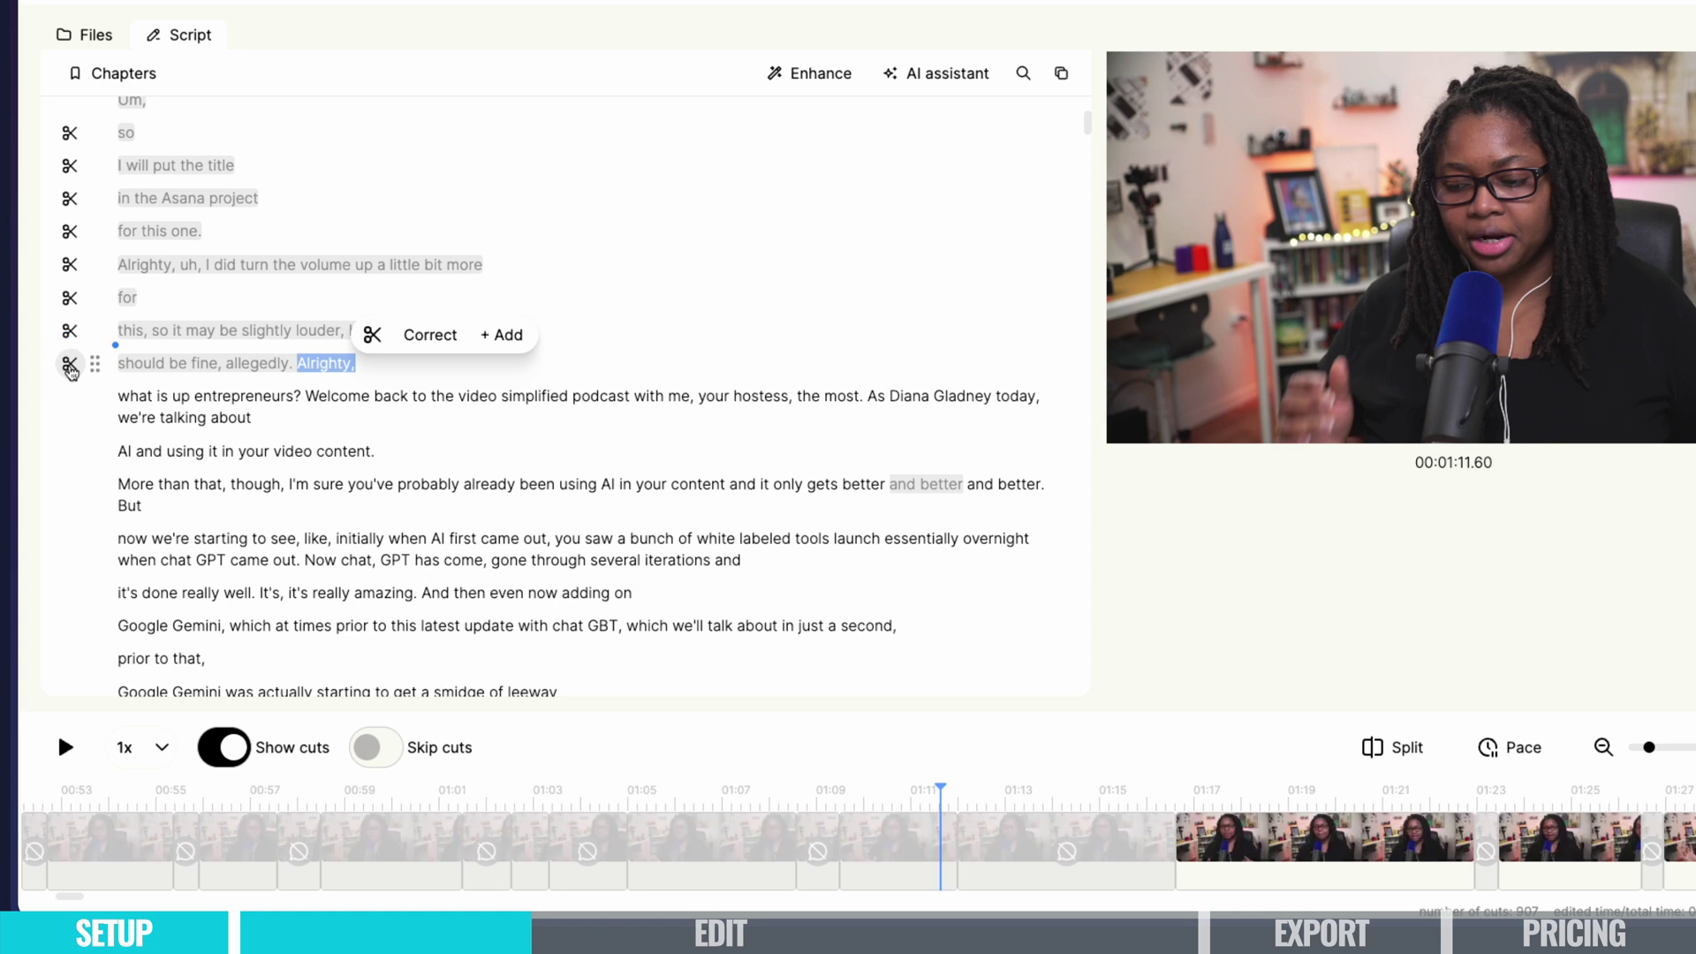
pyautogui.click(70, 365)
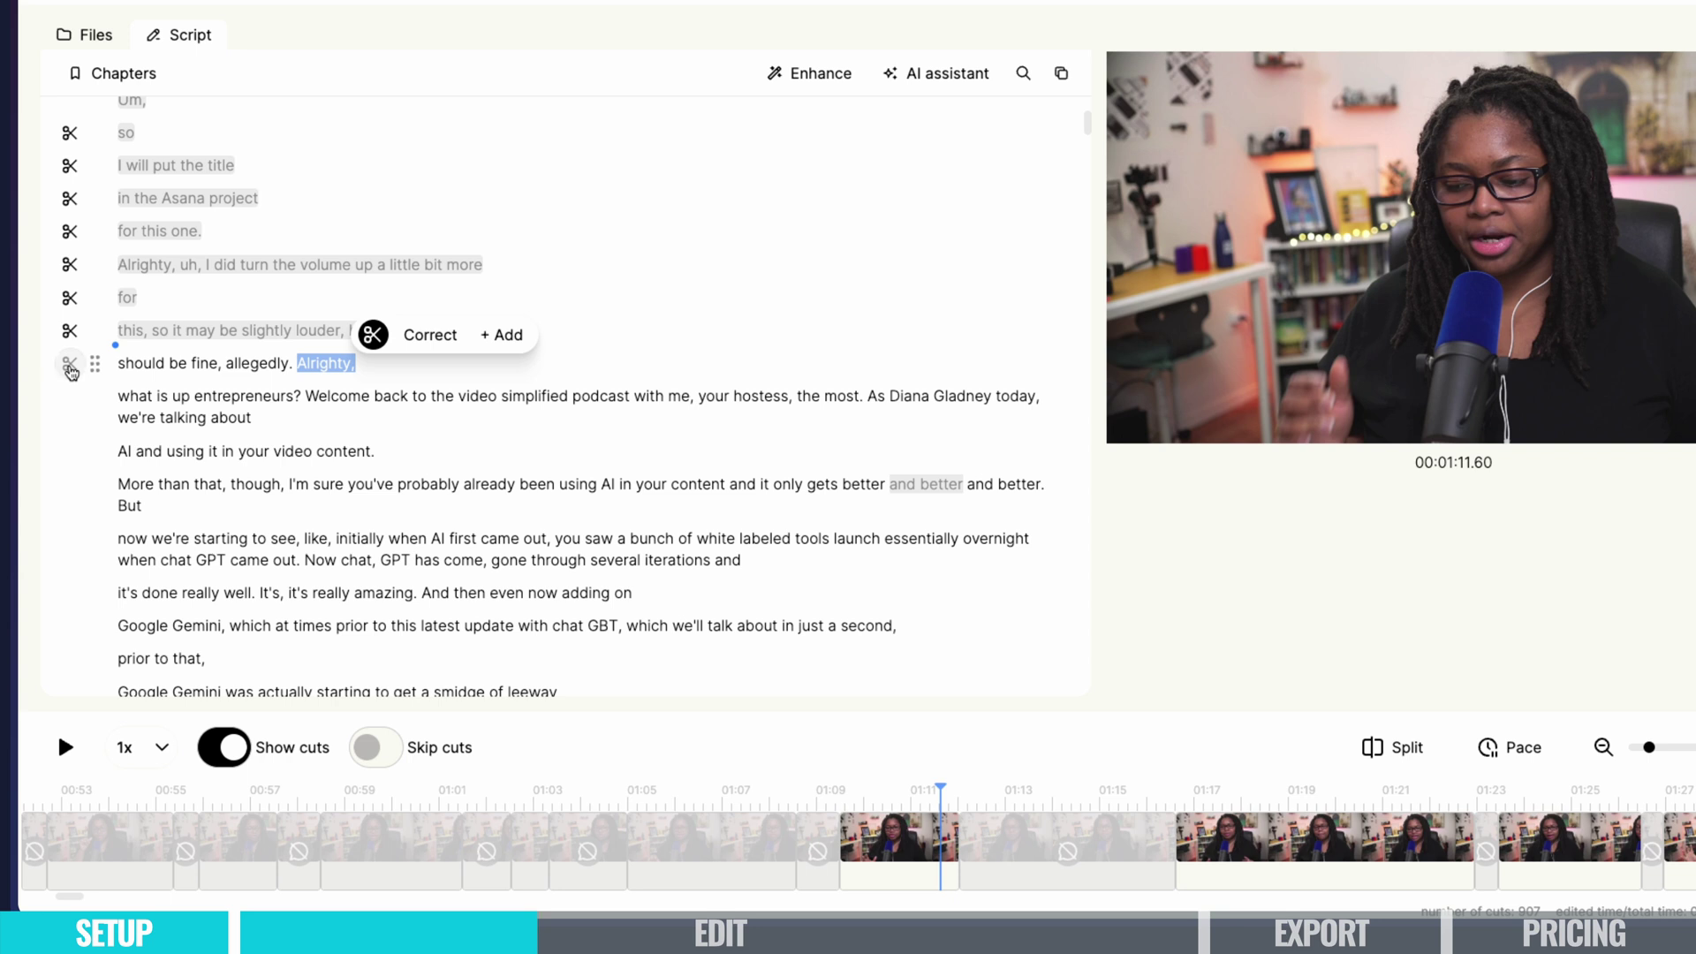
pyautogui.click(69, 365)
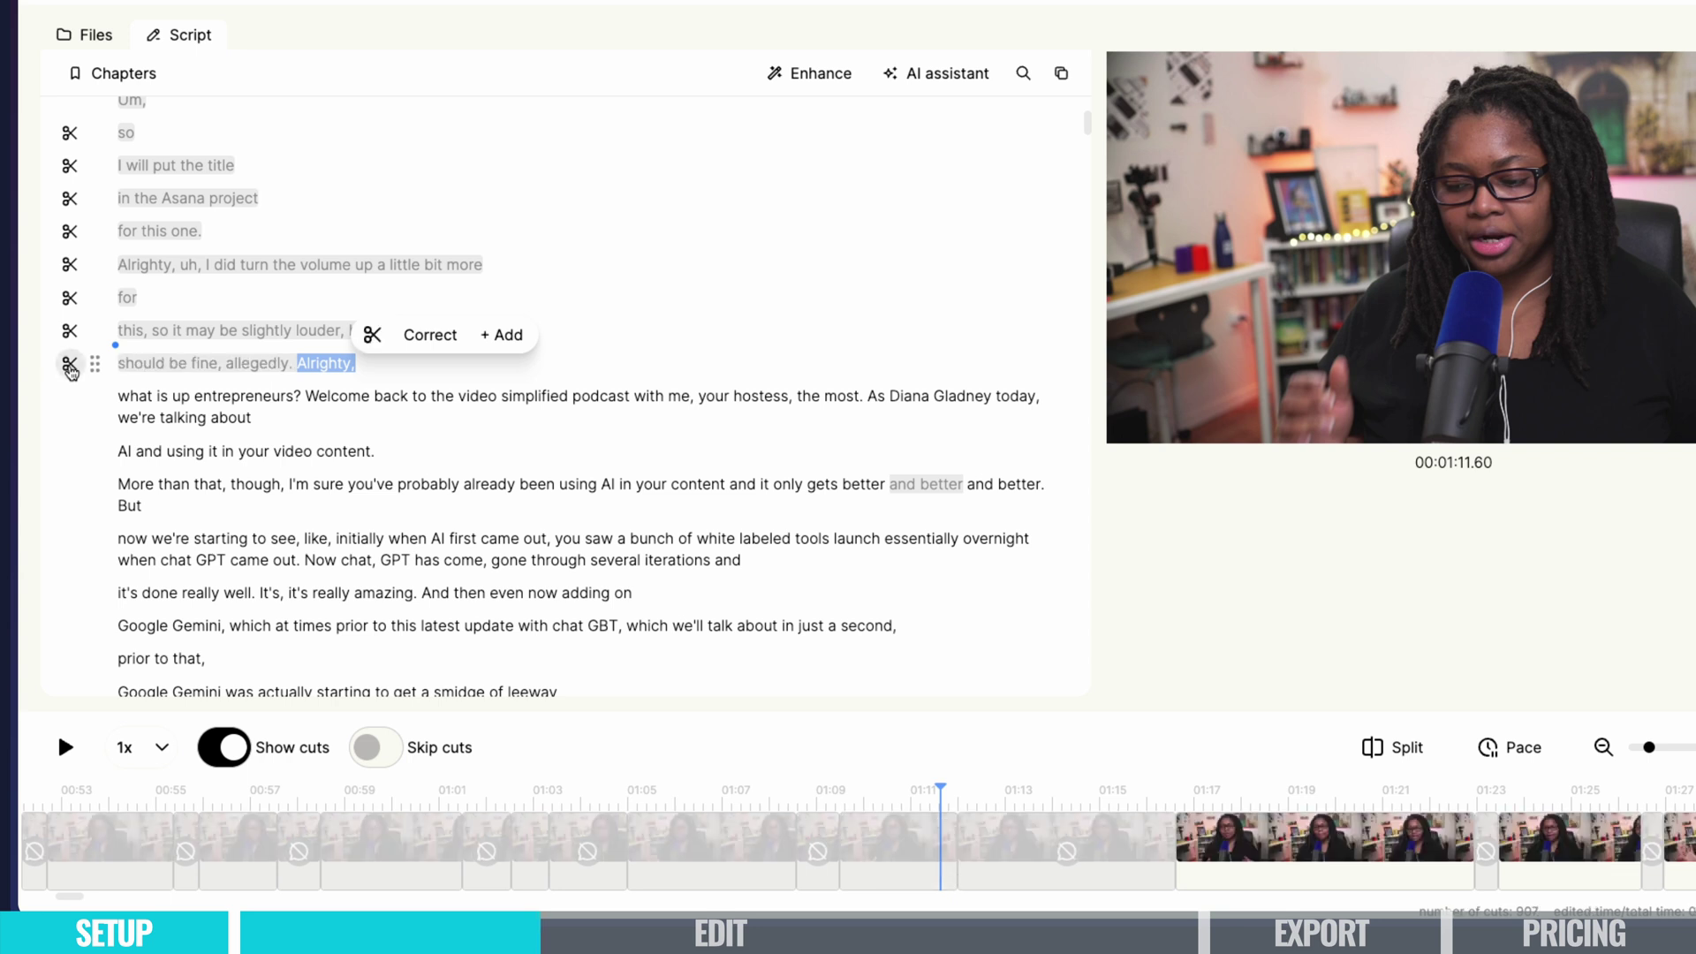
pyautogui.click(742, 484)
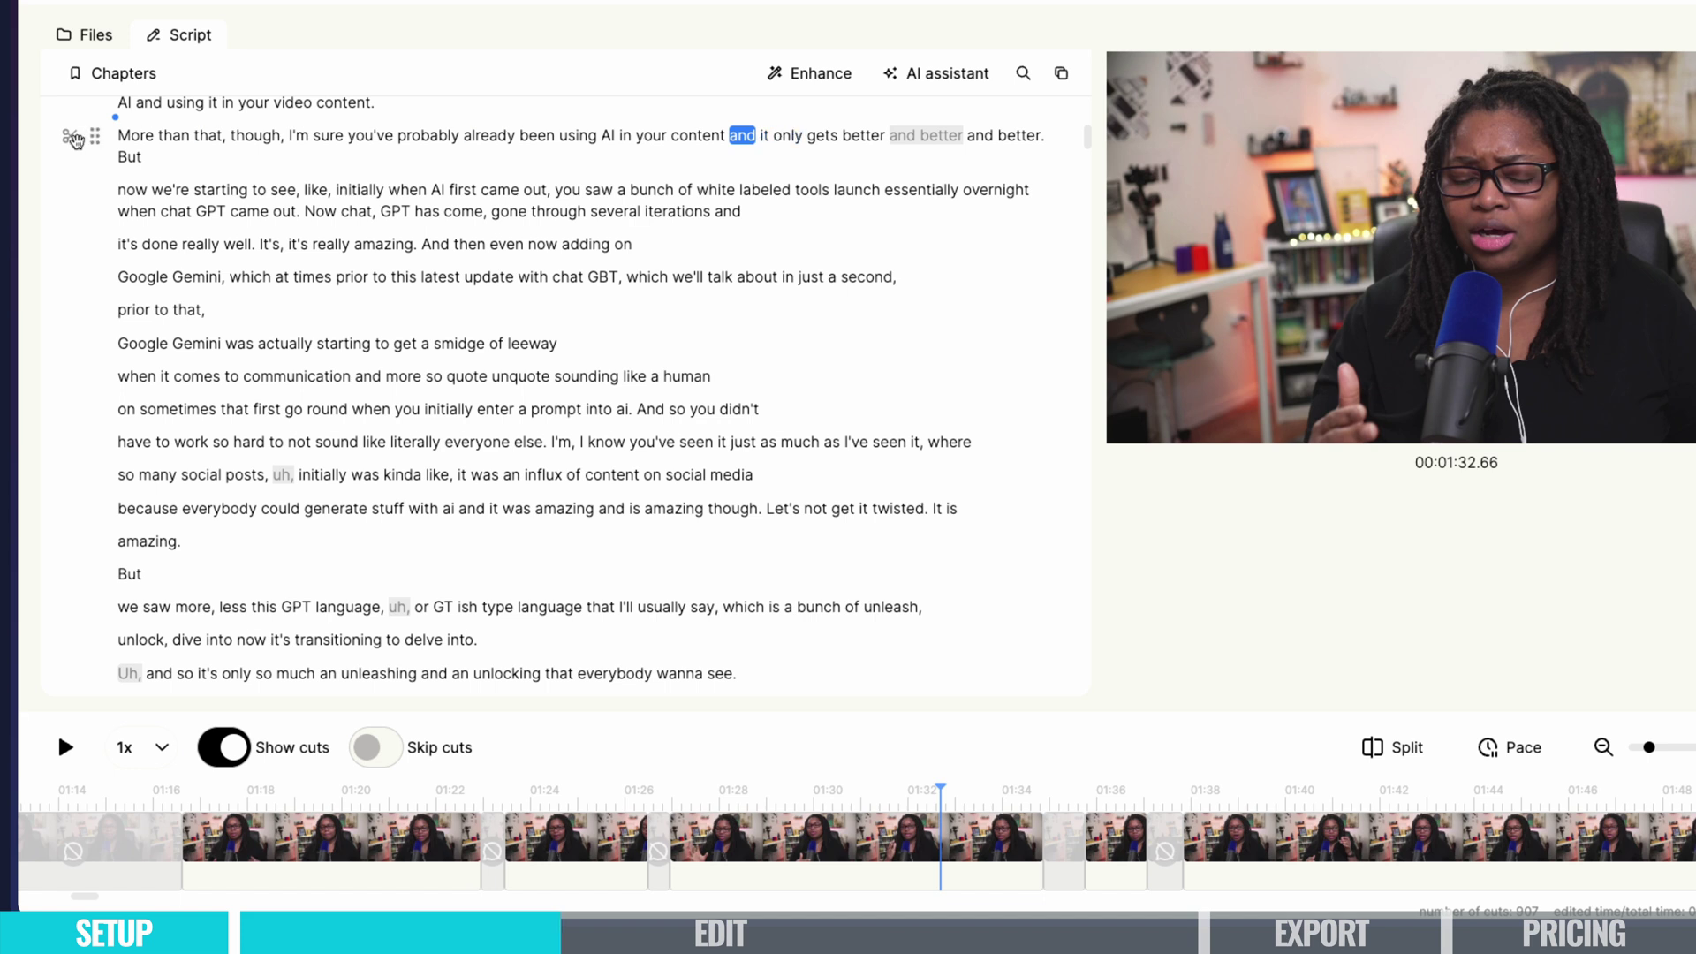
# Play back the 'better and better' sentence with its 'and better' still cut.
pyautogui.click(901, 135)
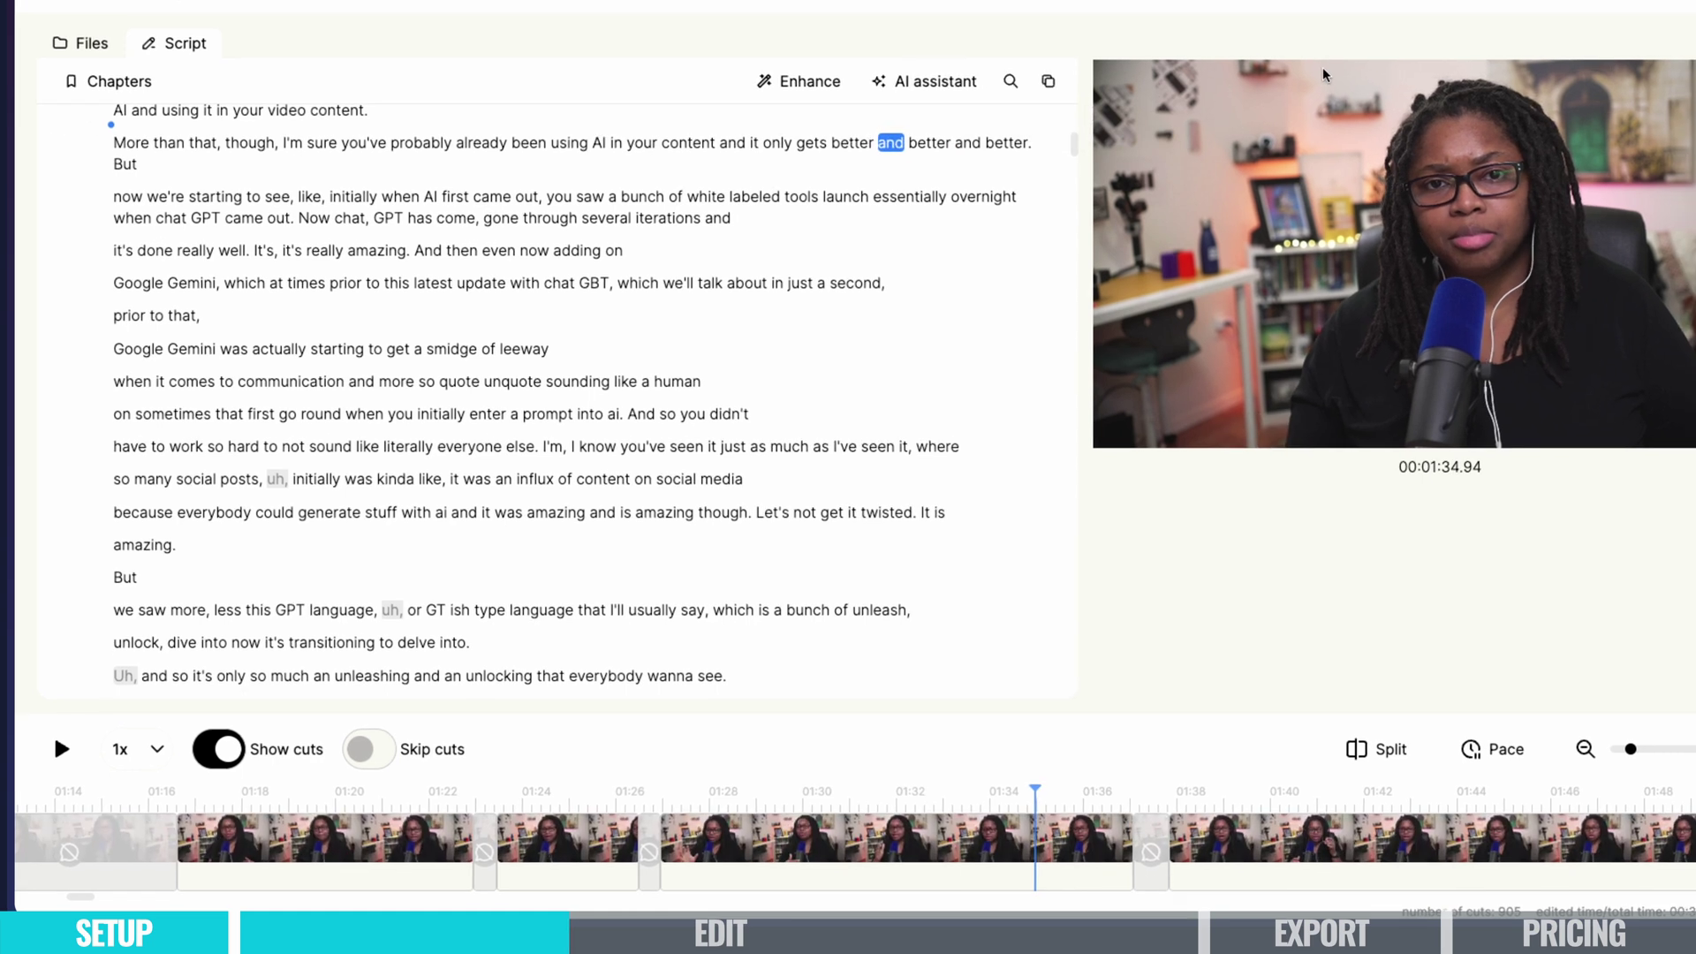
pyautogui.click(1563, 29)
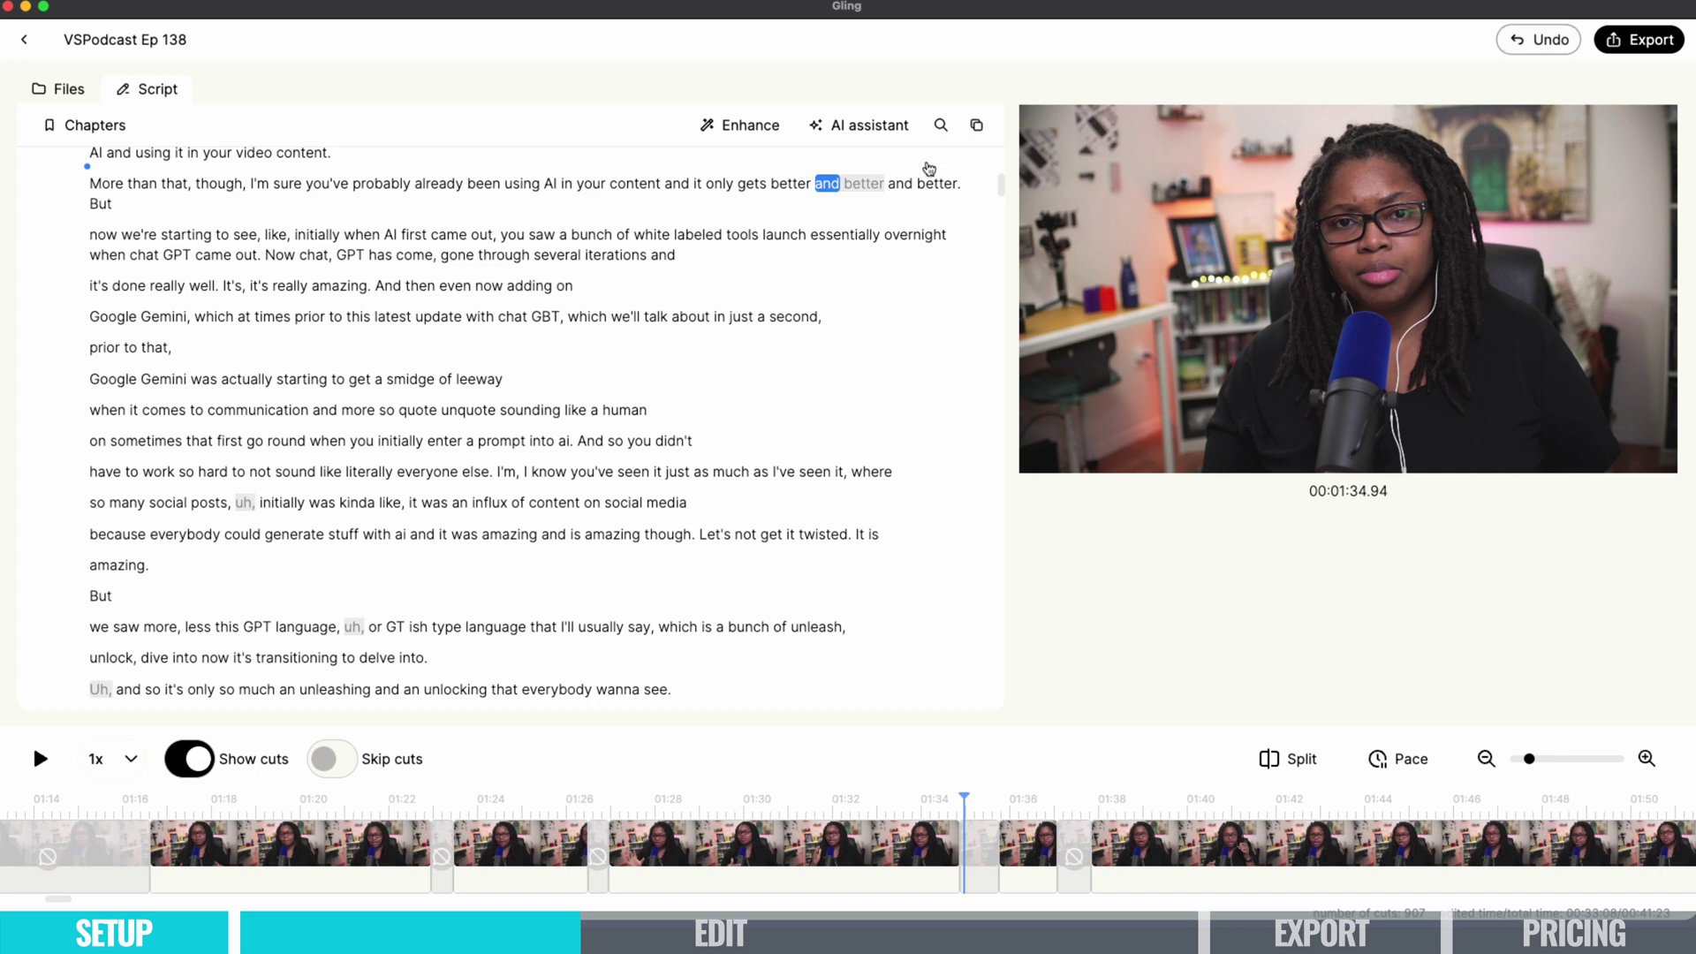
pyautogui.click(789, 188)
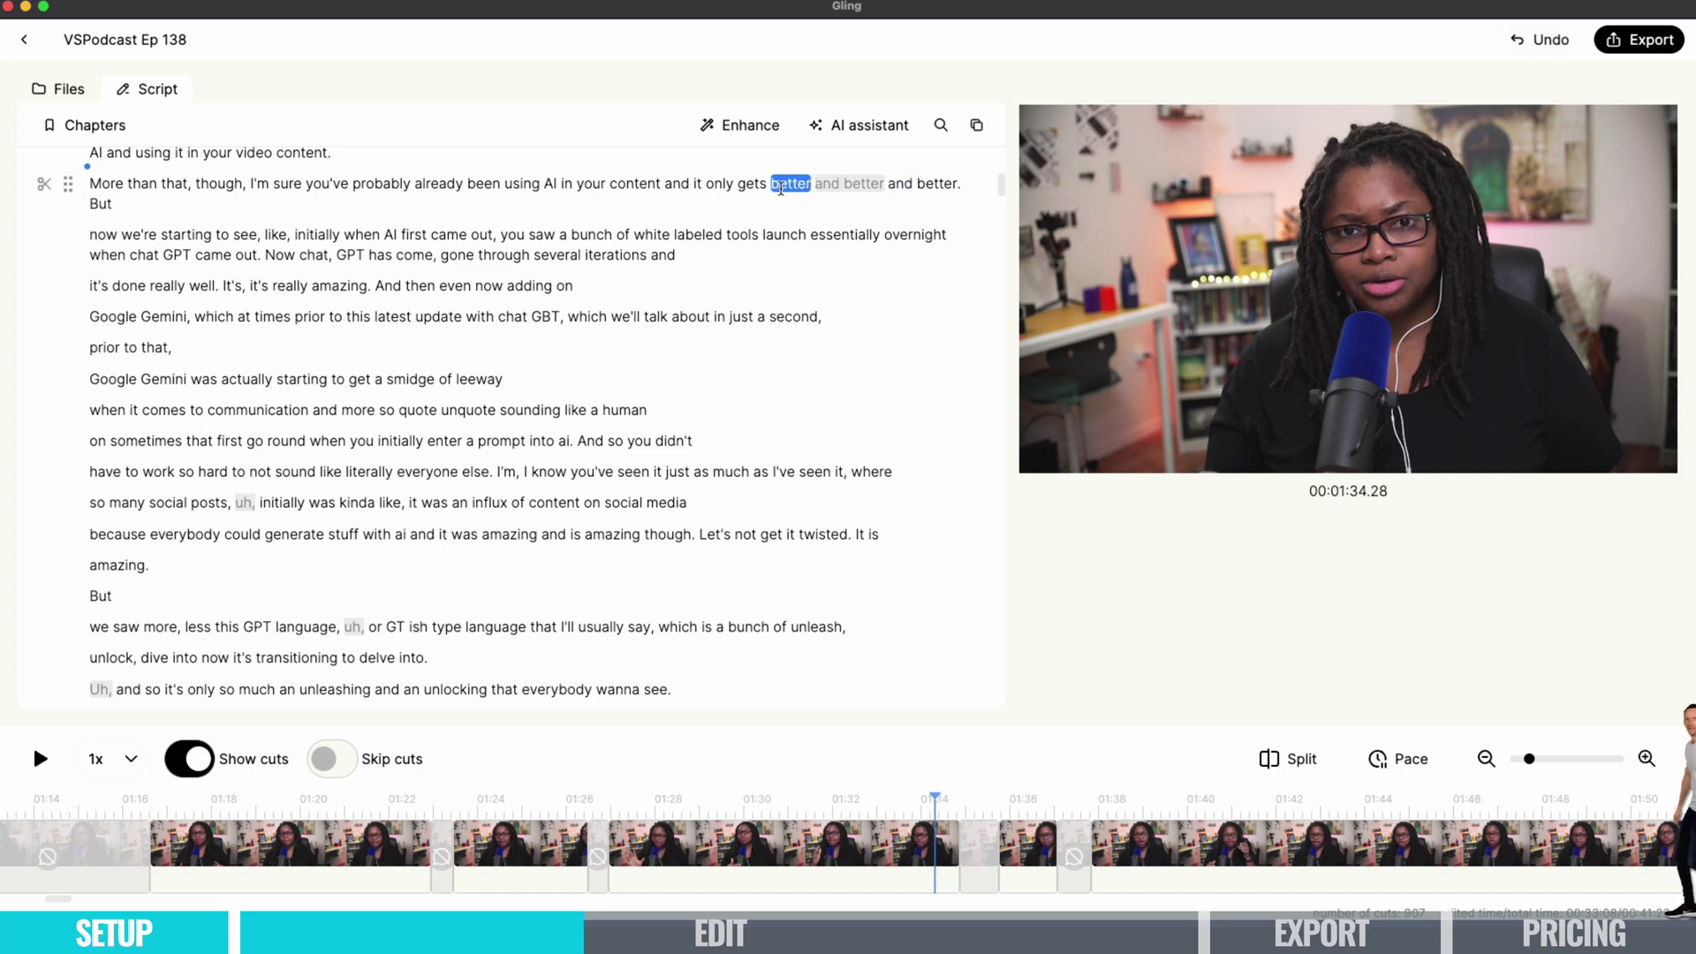
pyautogui.click(625, 187)
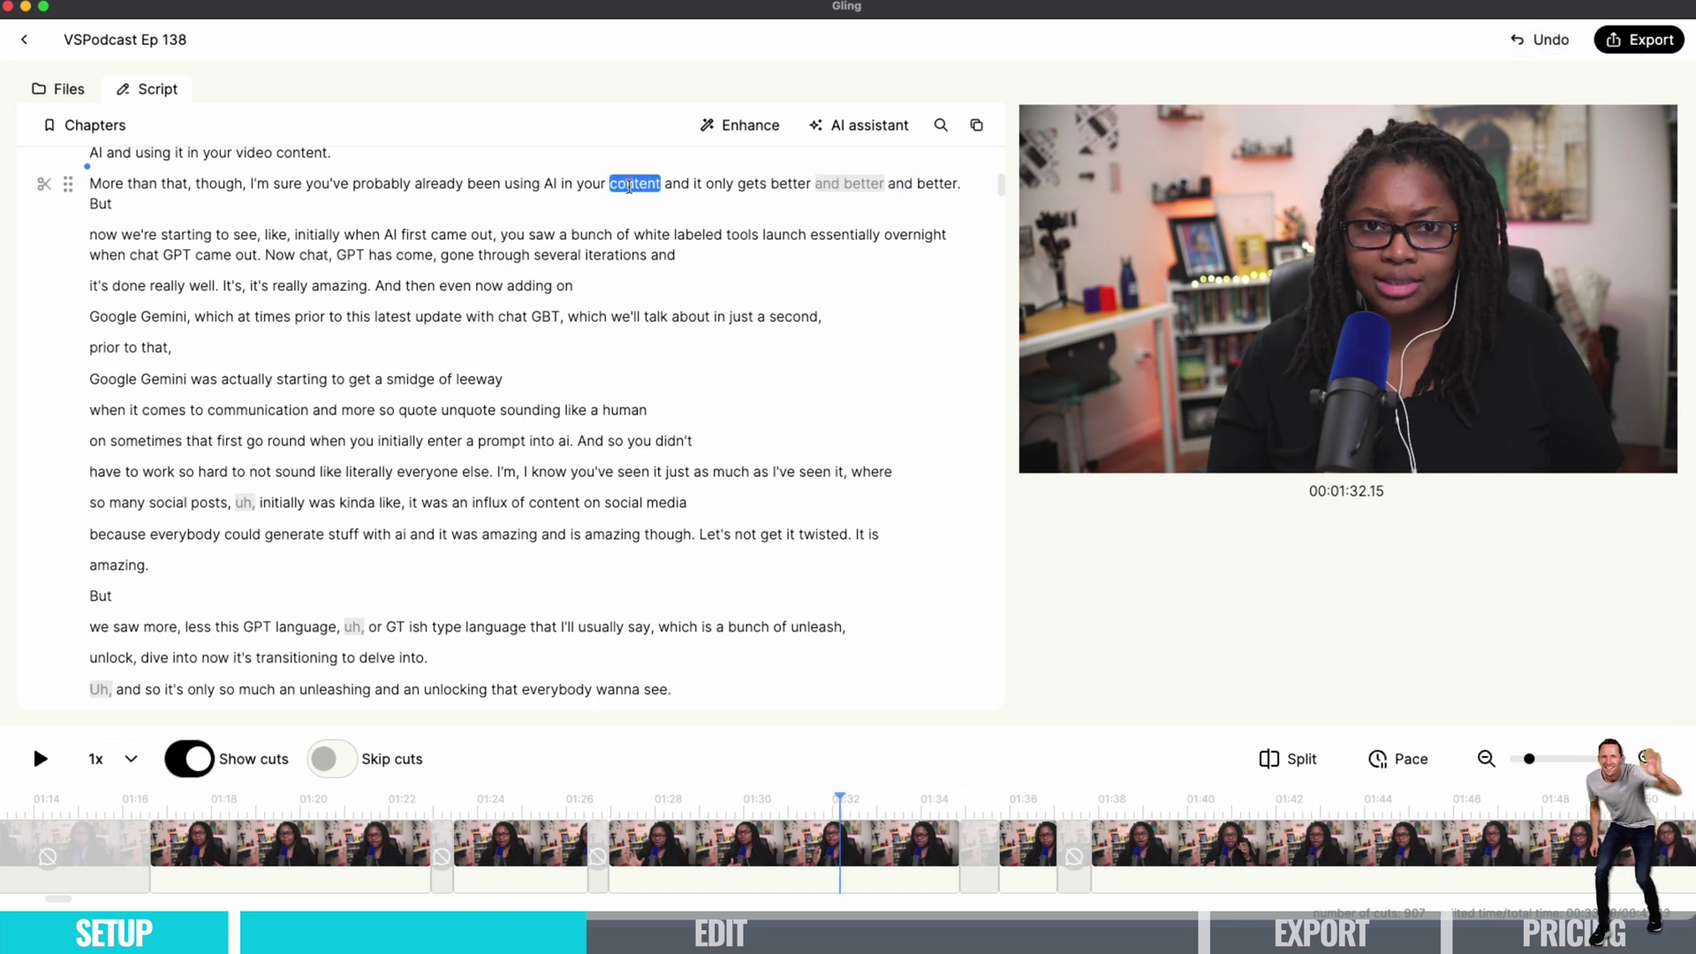
pyautogui.click(39, 757)
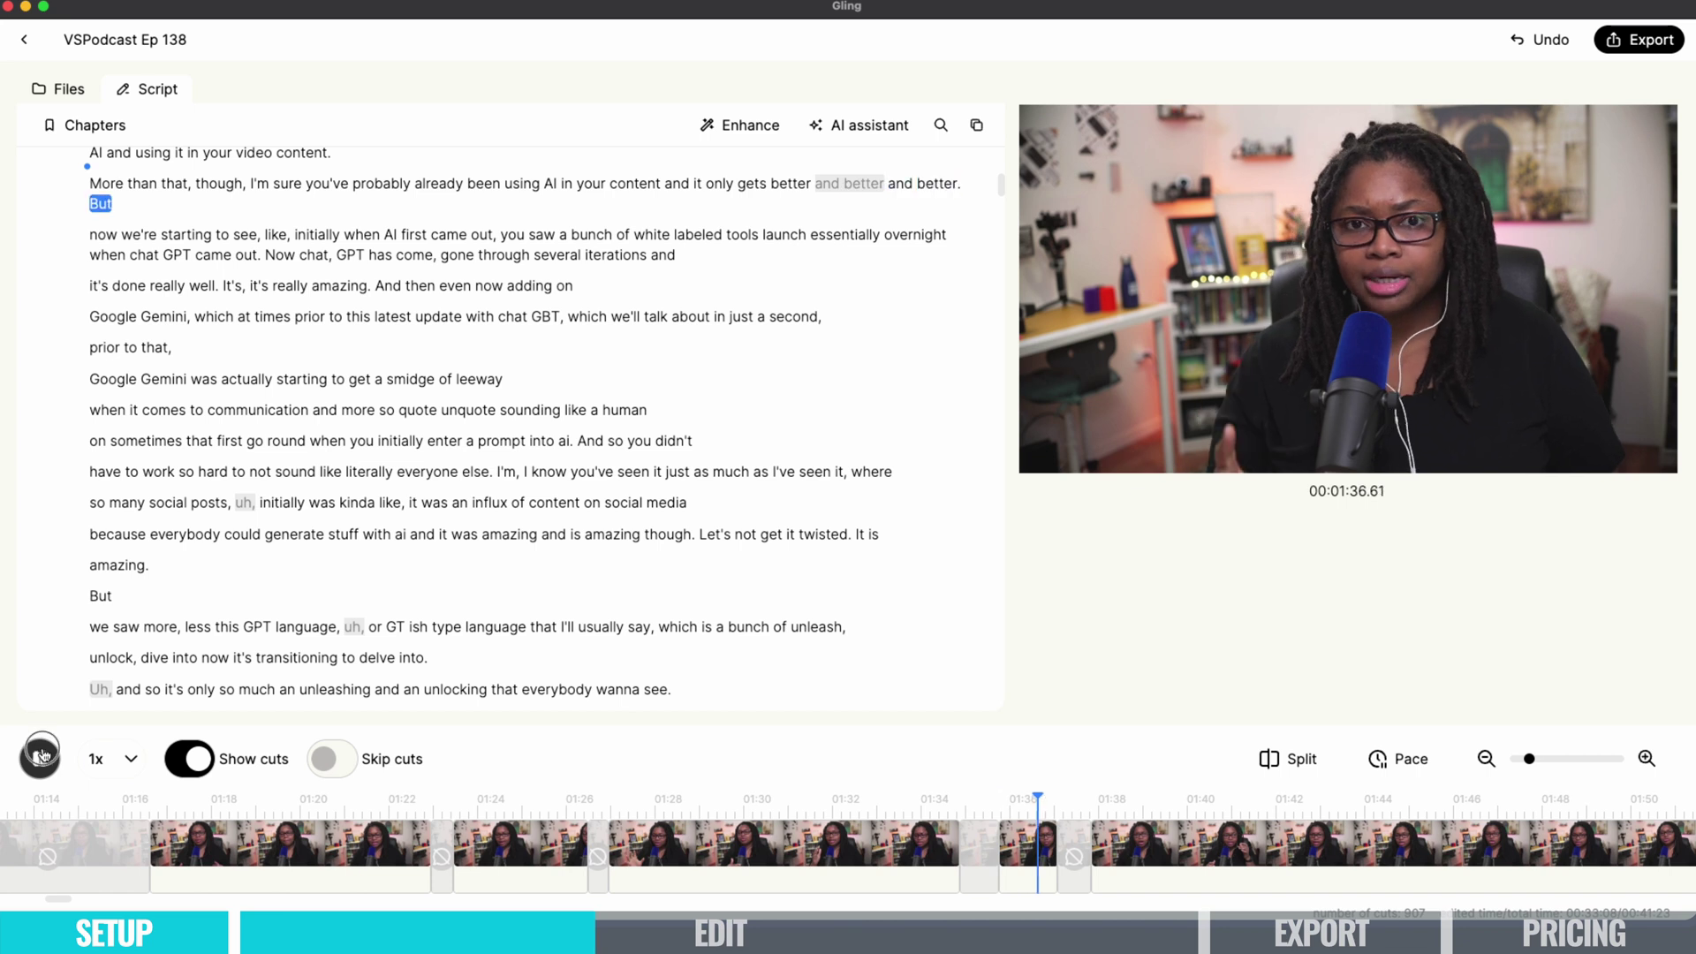
pyautogui.click(39, 757)
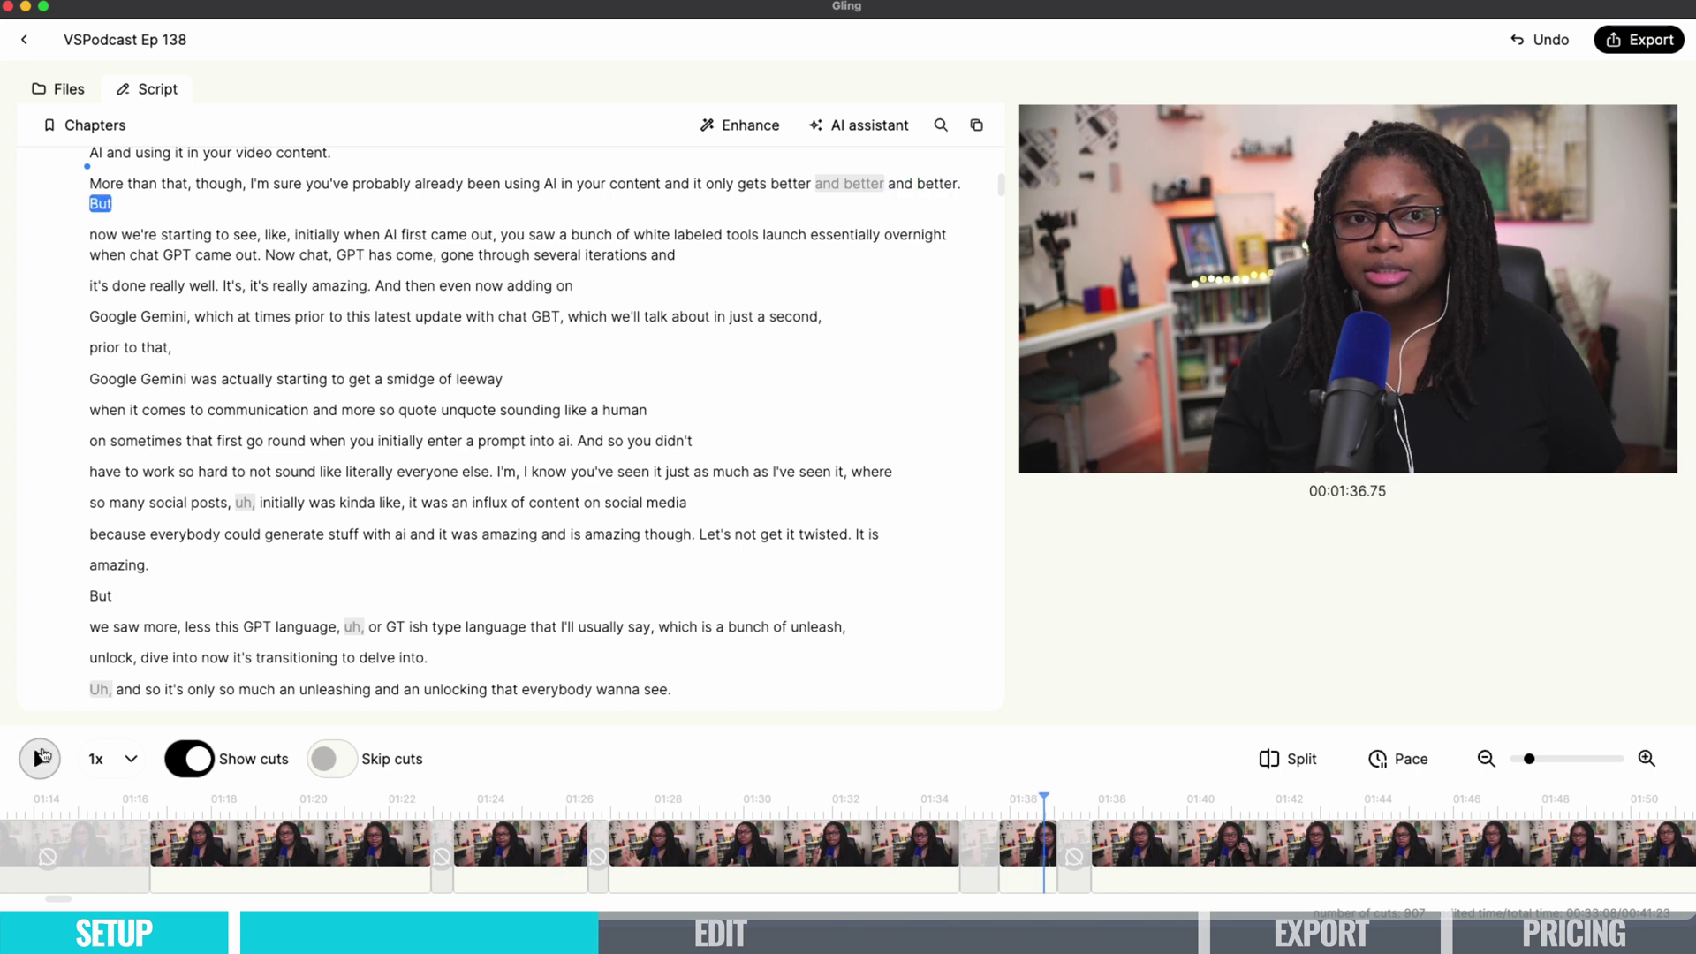
# Turn on Skip cuts, replay the sentence, and restore the cut 'and better'.
pyautogui.click(331, 759)
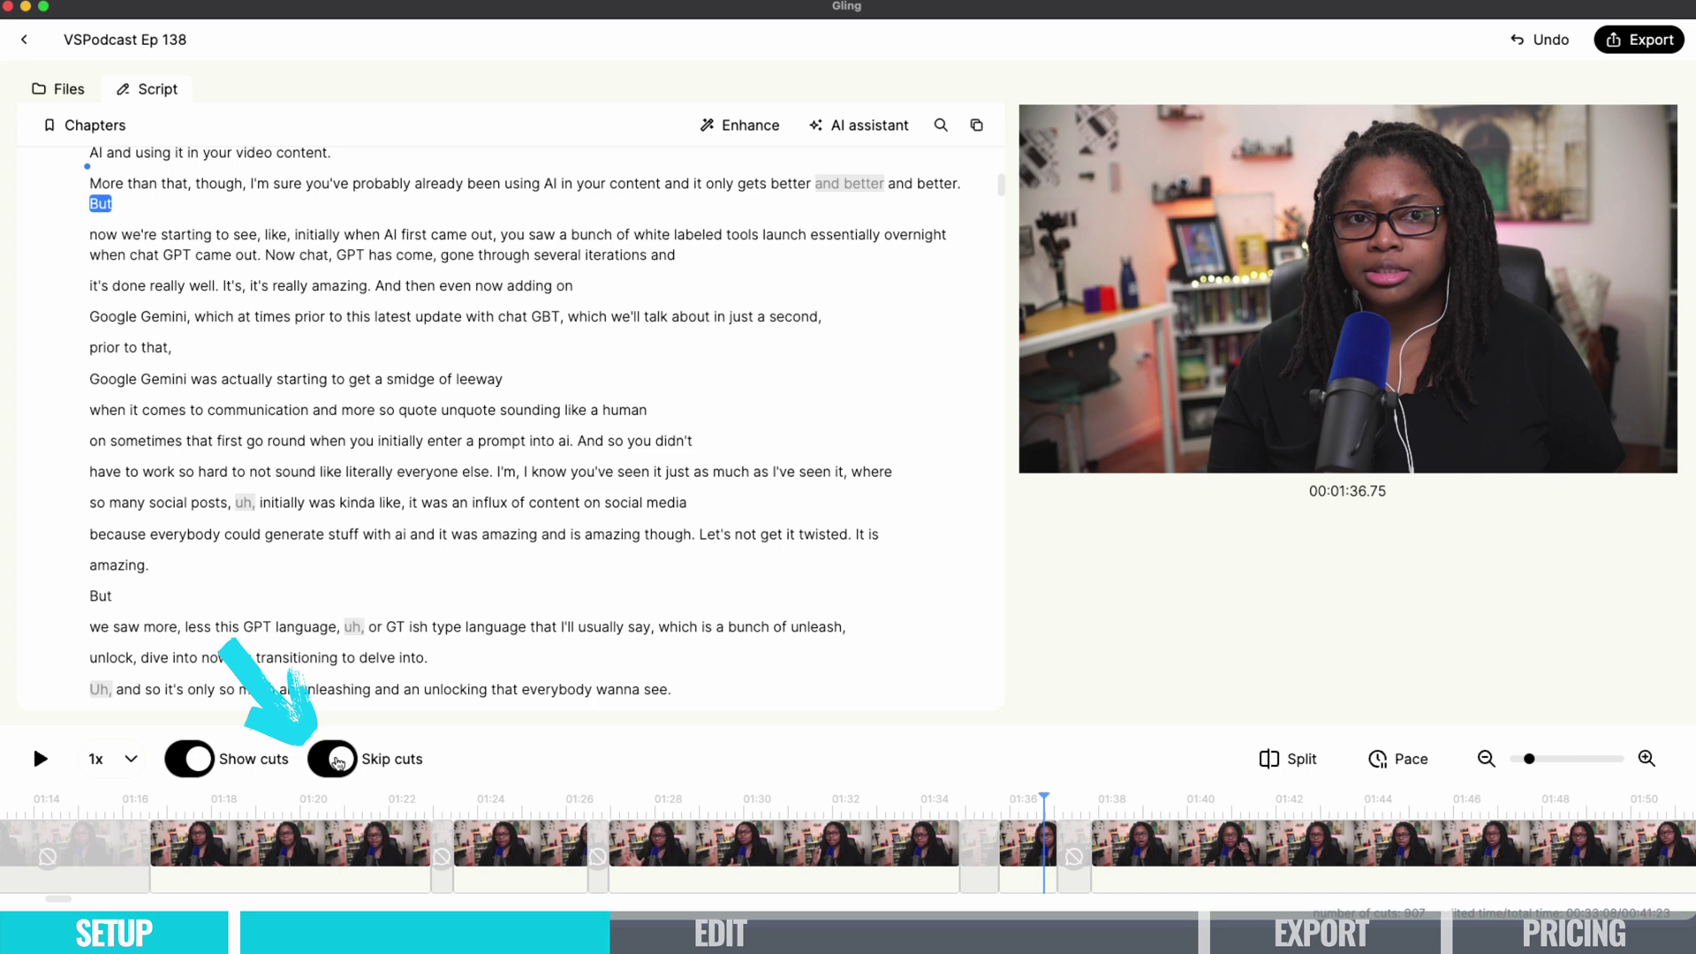
pyautogui.click(676, 181)
pyautogui.click(42, 758)
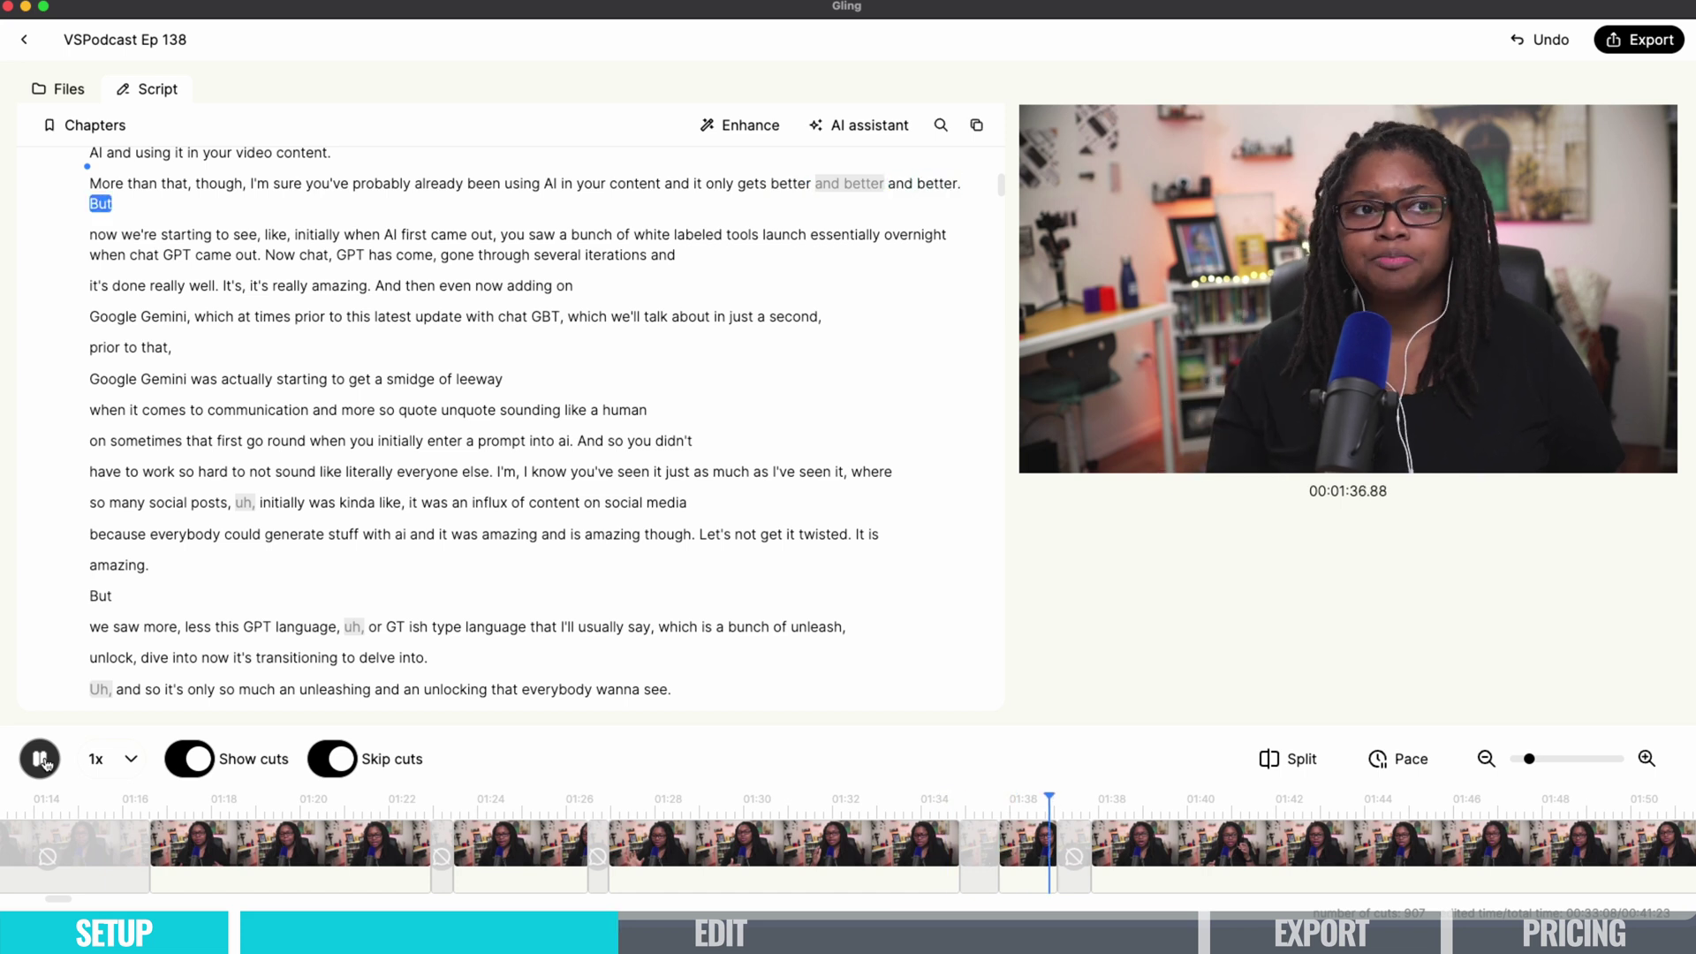
pyautogui.click(43, 759)
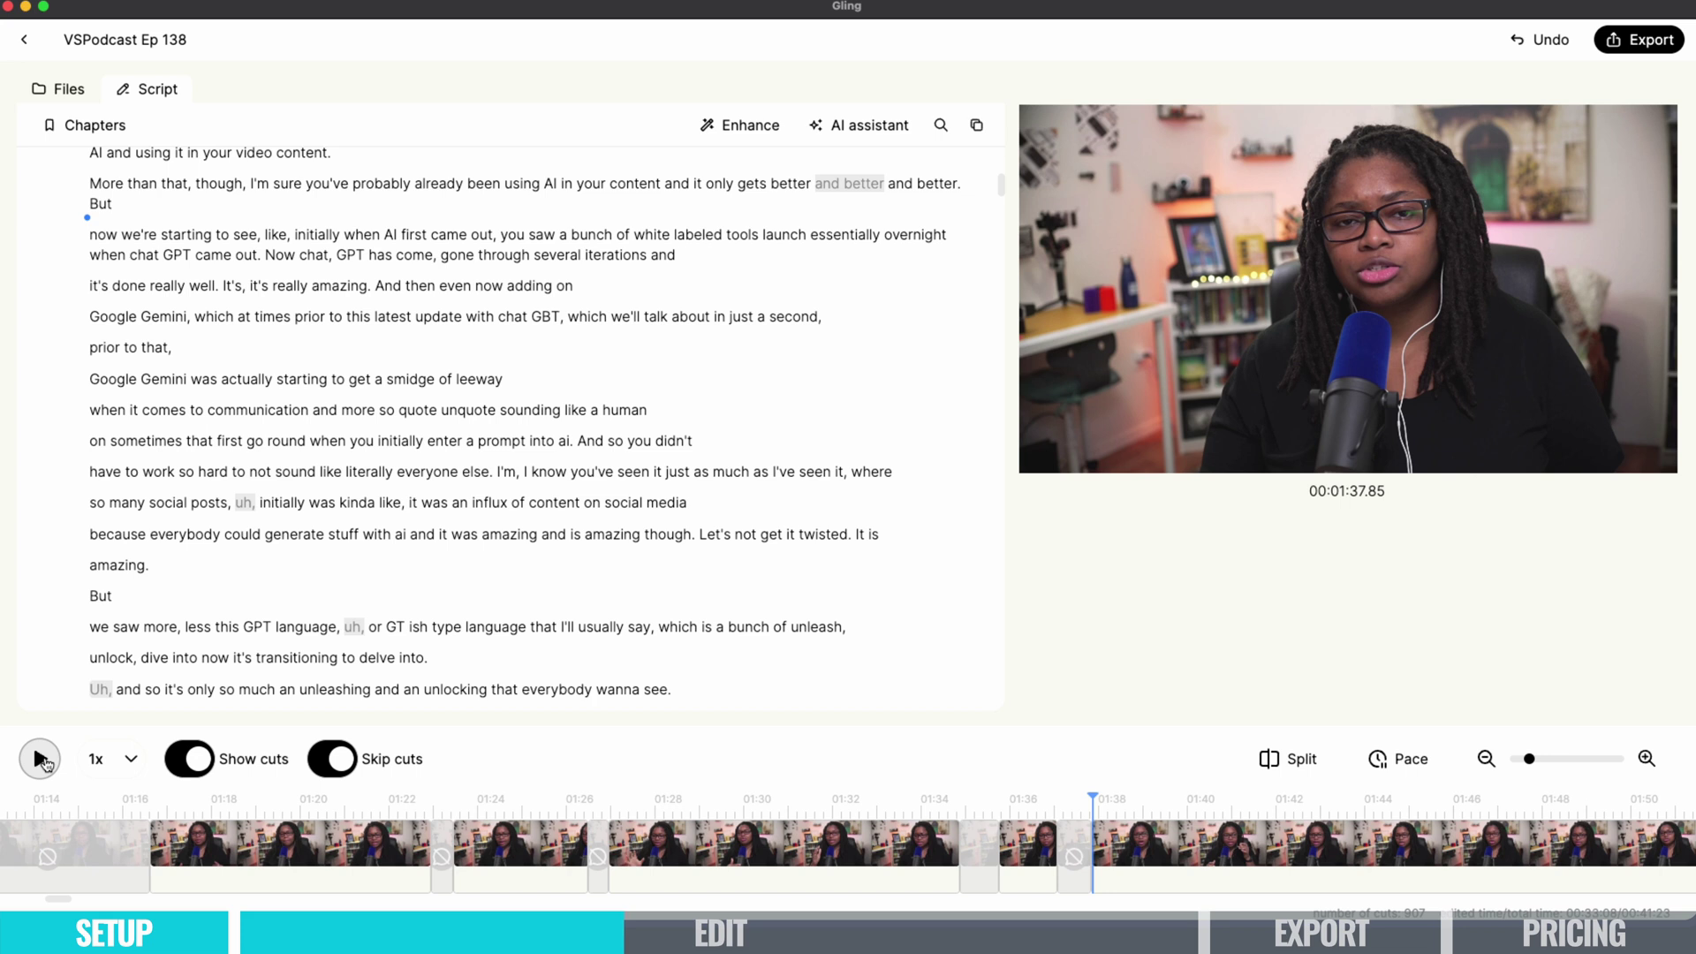
pyautogui.moveTo(820, 183); pyautogui.dragTo(883, 183)
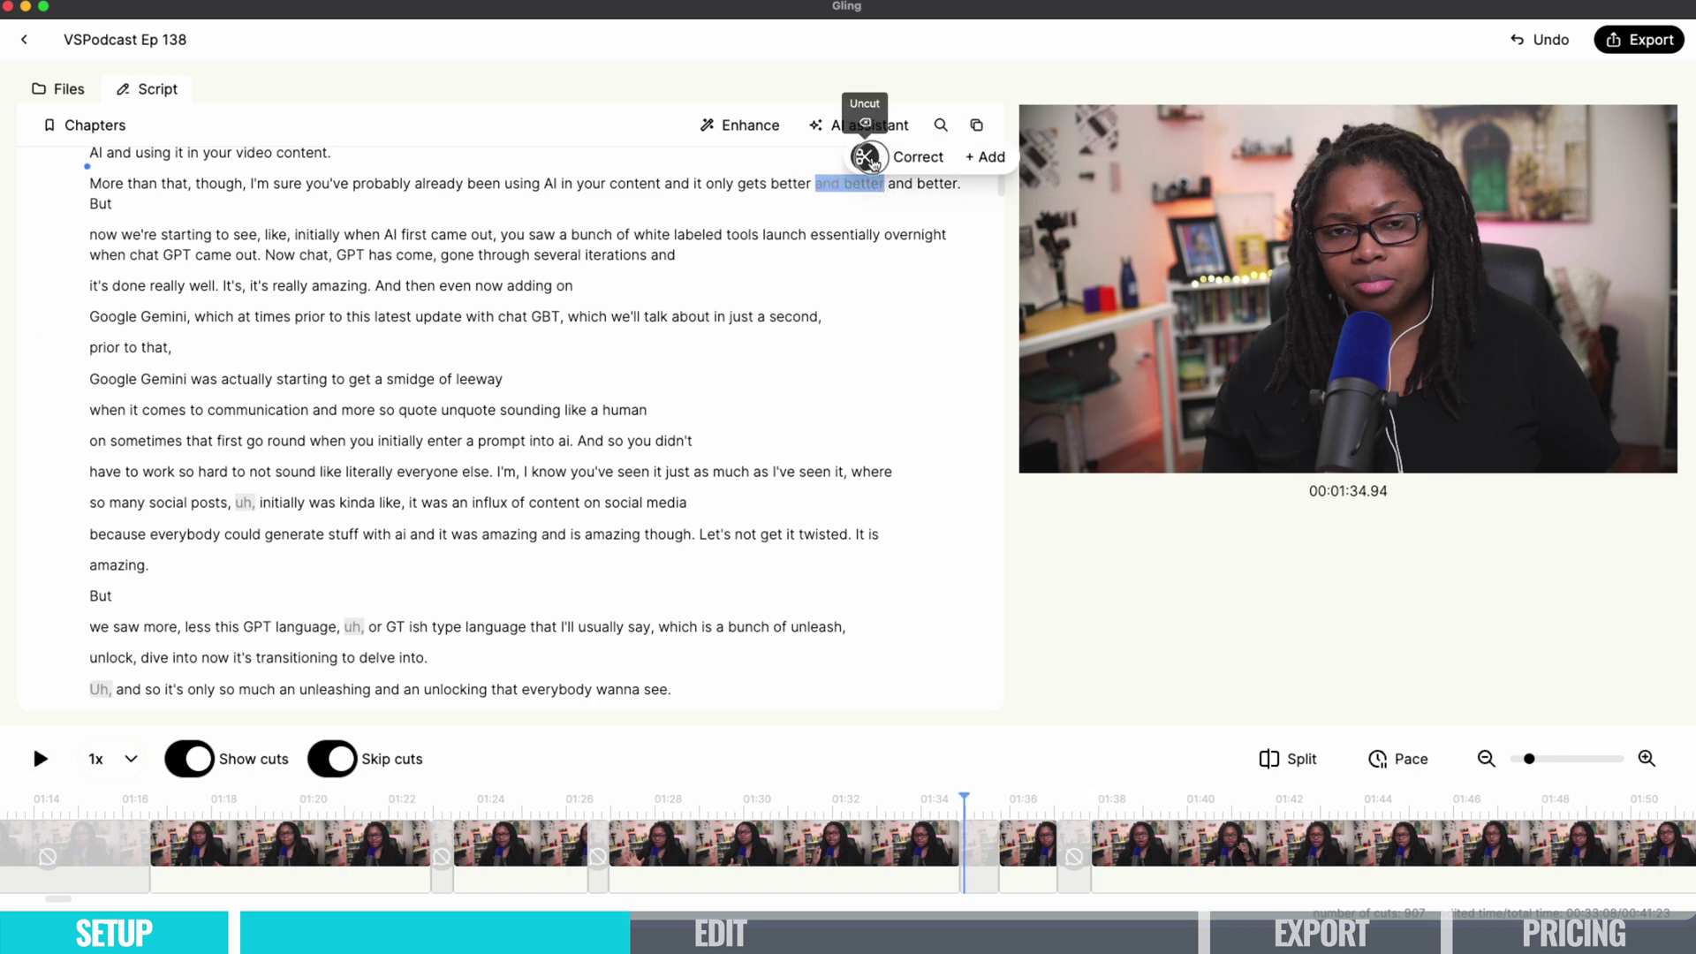
pyautogui.doubleClick(826, 183)
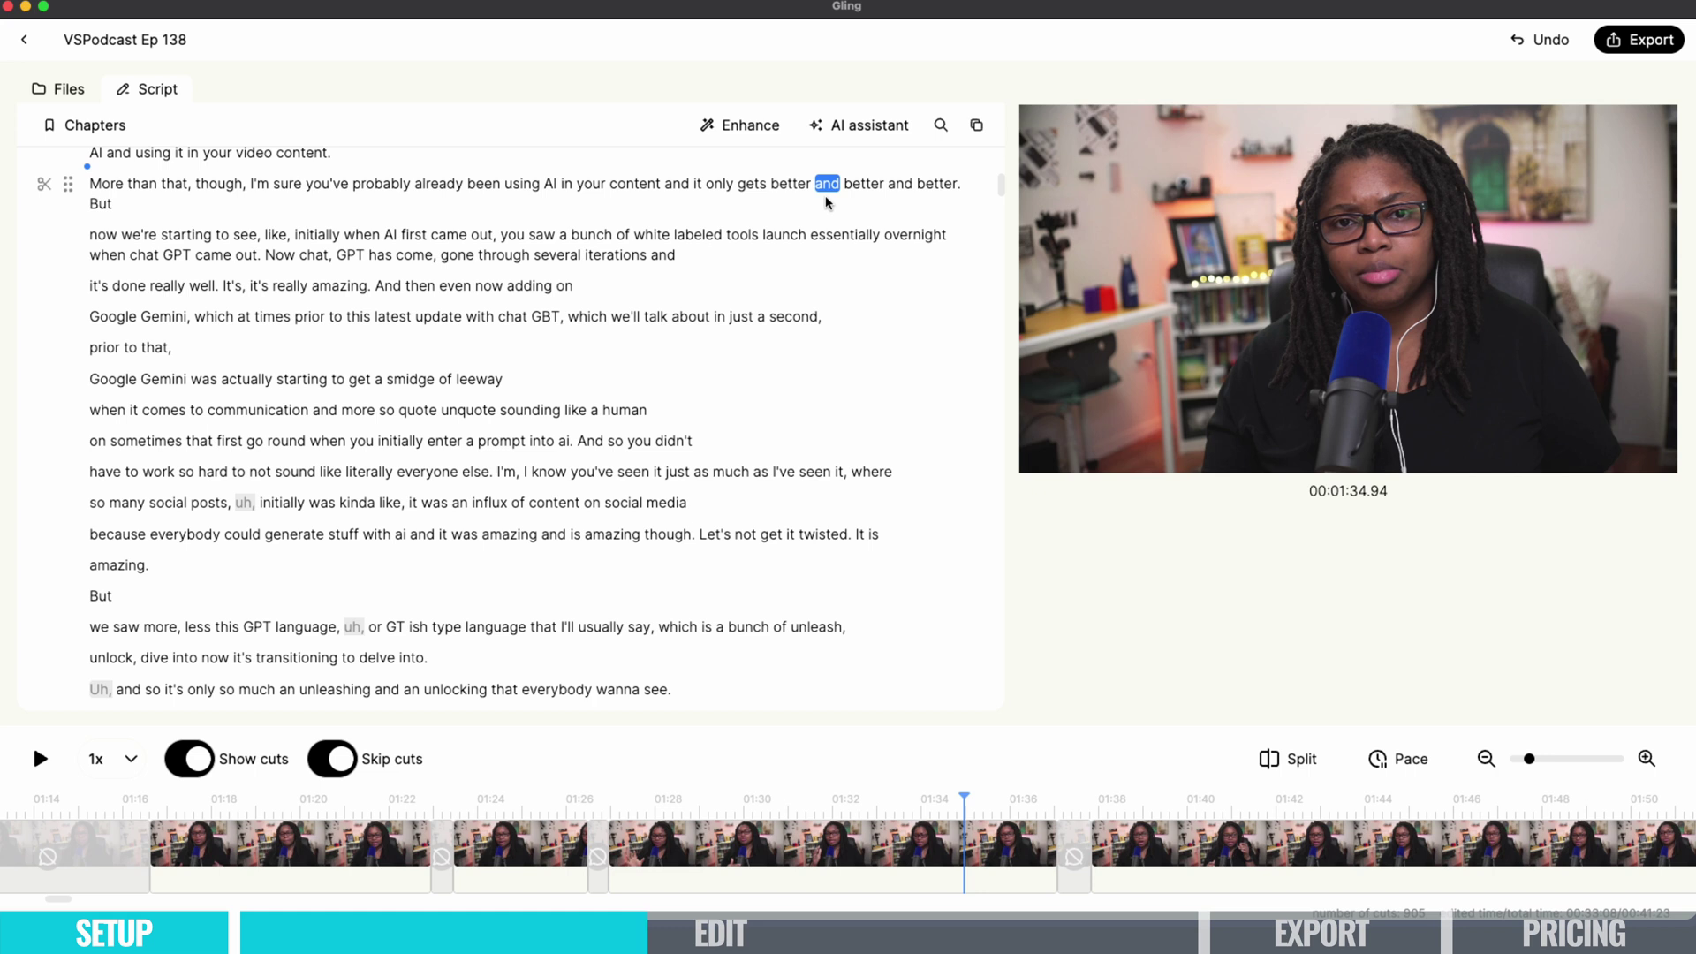
# Select the clip near 01:27 and enable jump cut zoom at 1.20x, centred on the face.
pyautogui.click(613, 797)
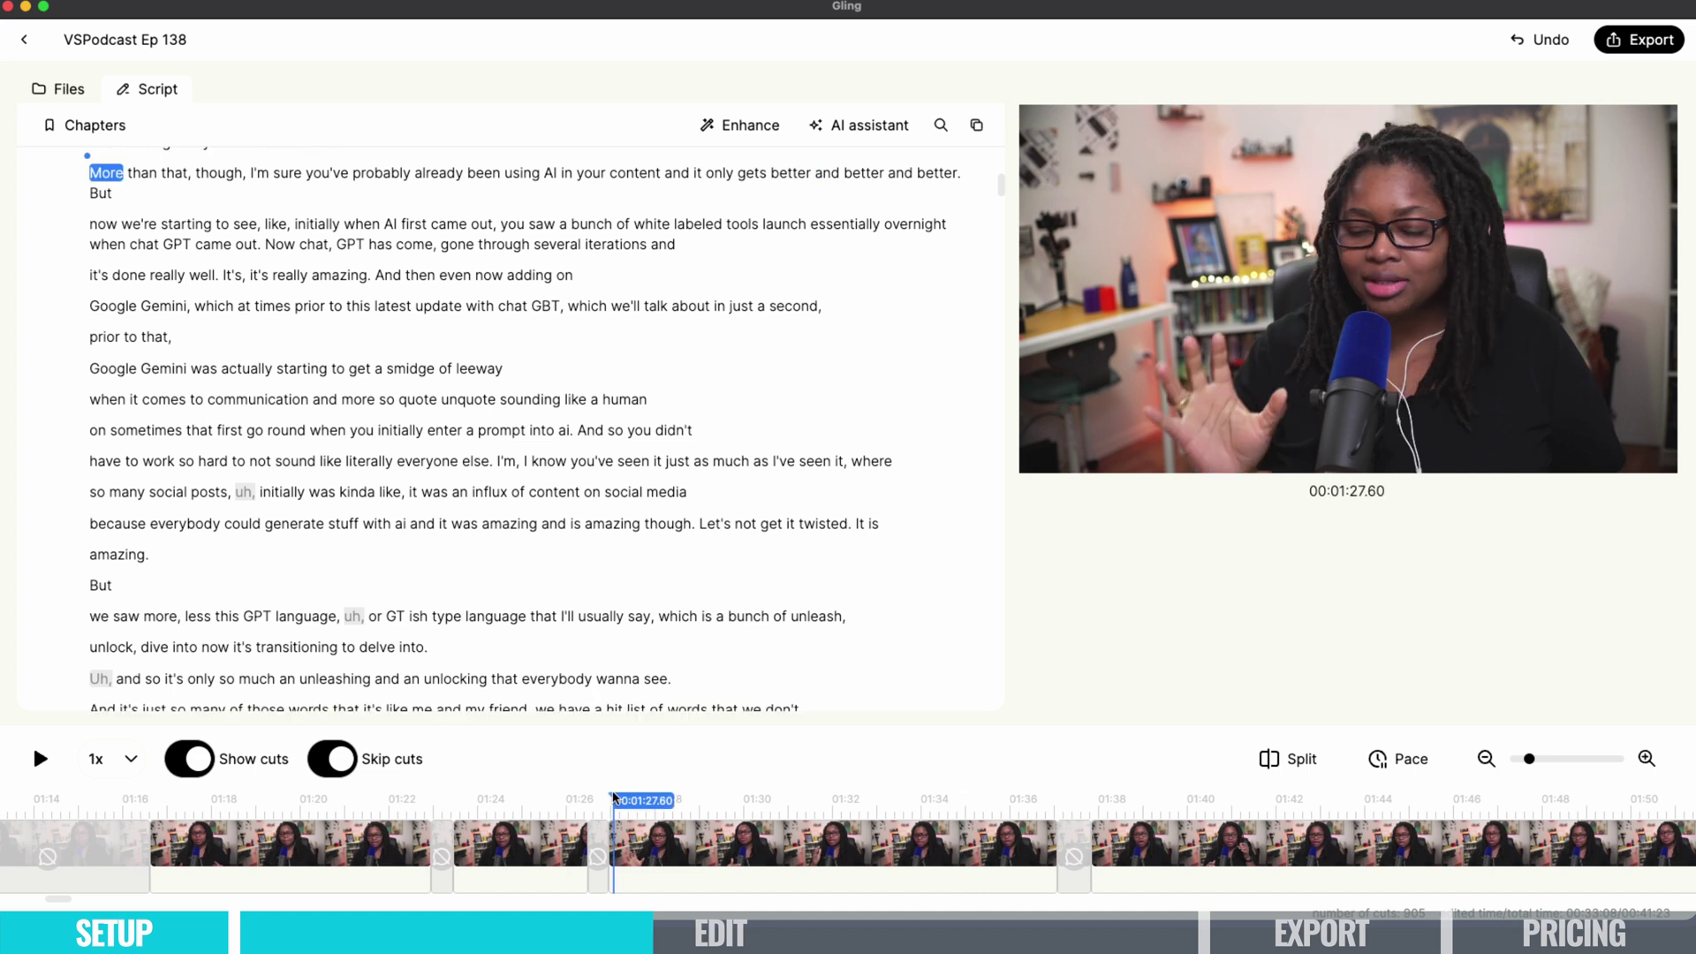
pyautogui.click(638, 845)
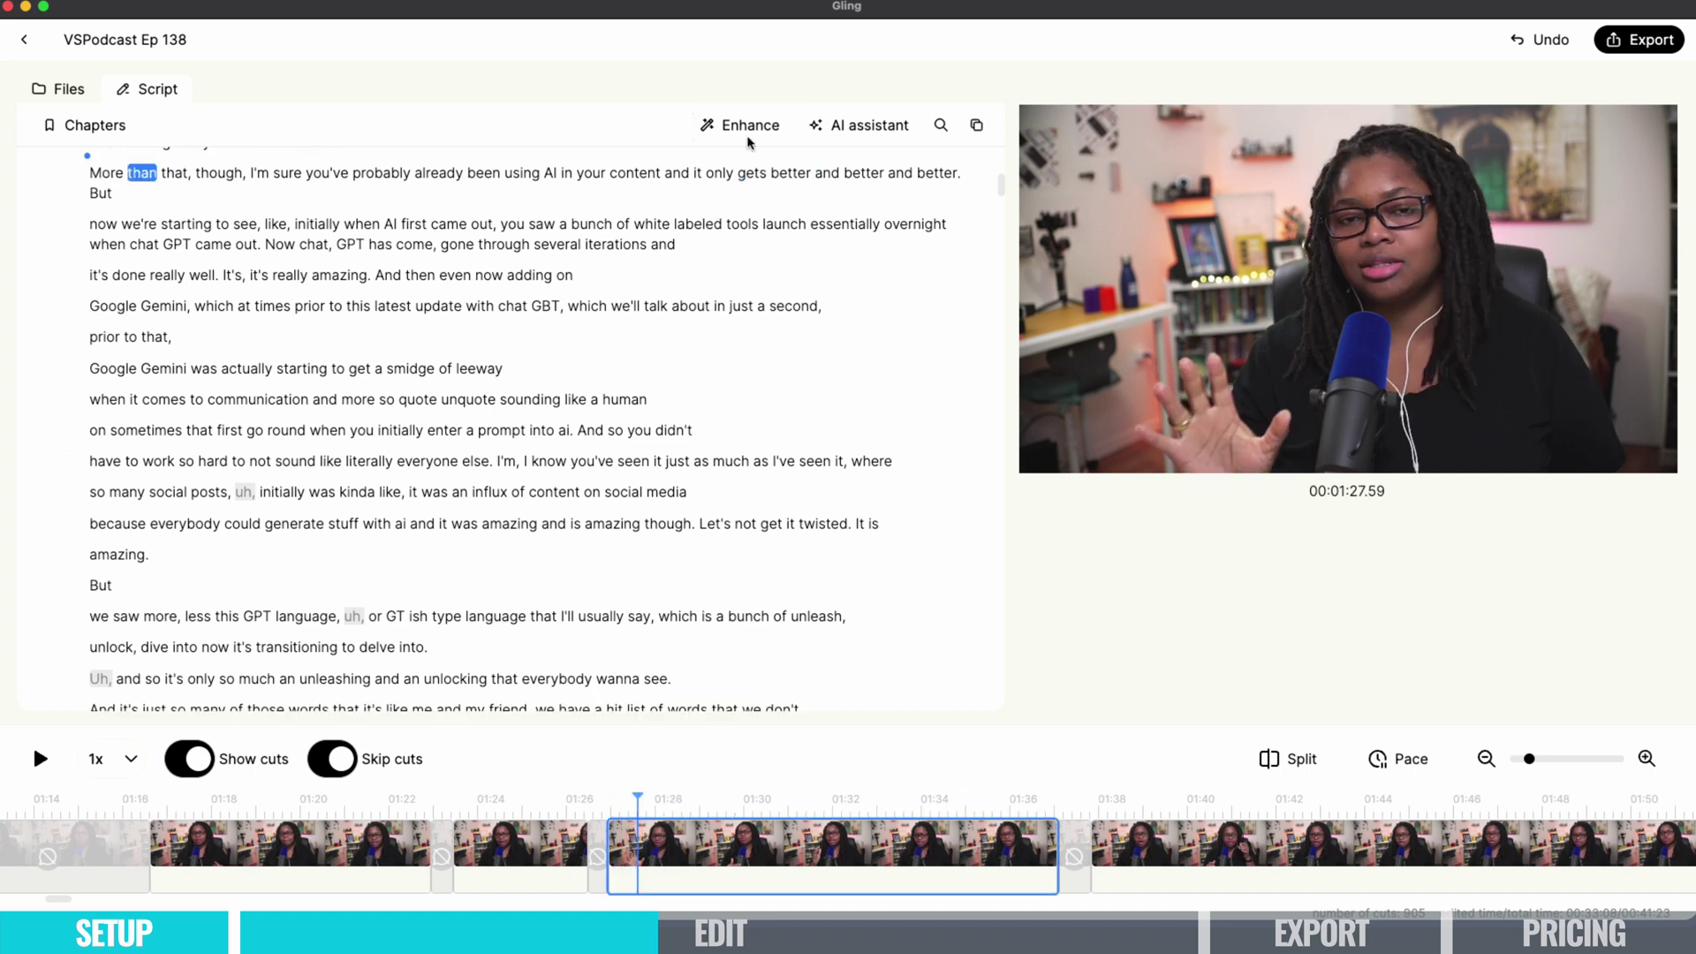
pyautogui.click(748, 134)
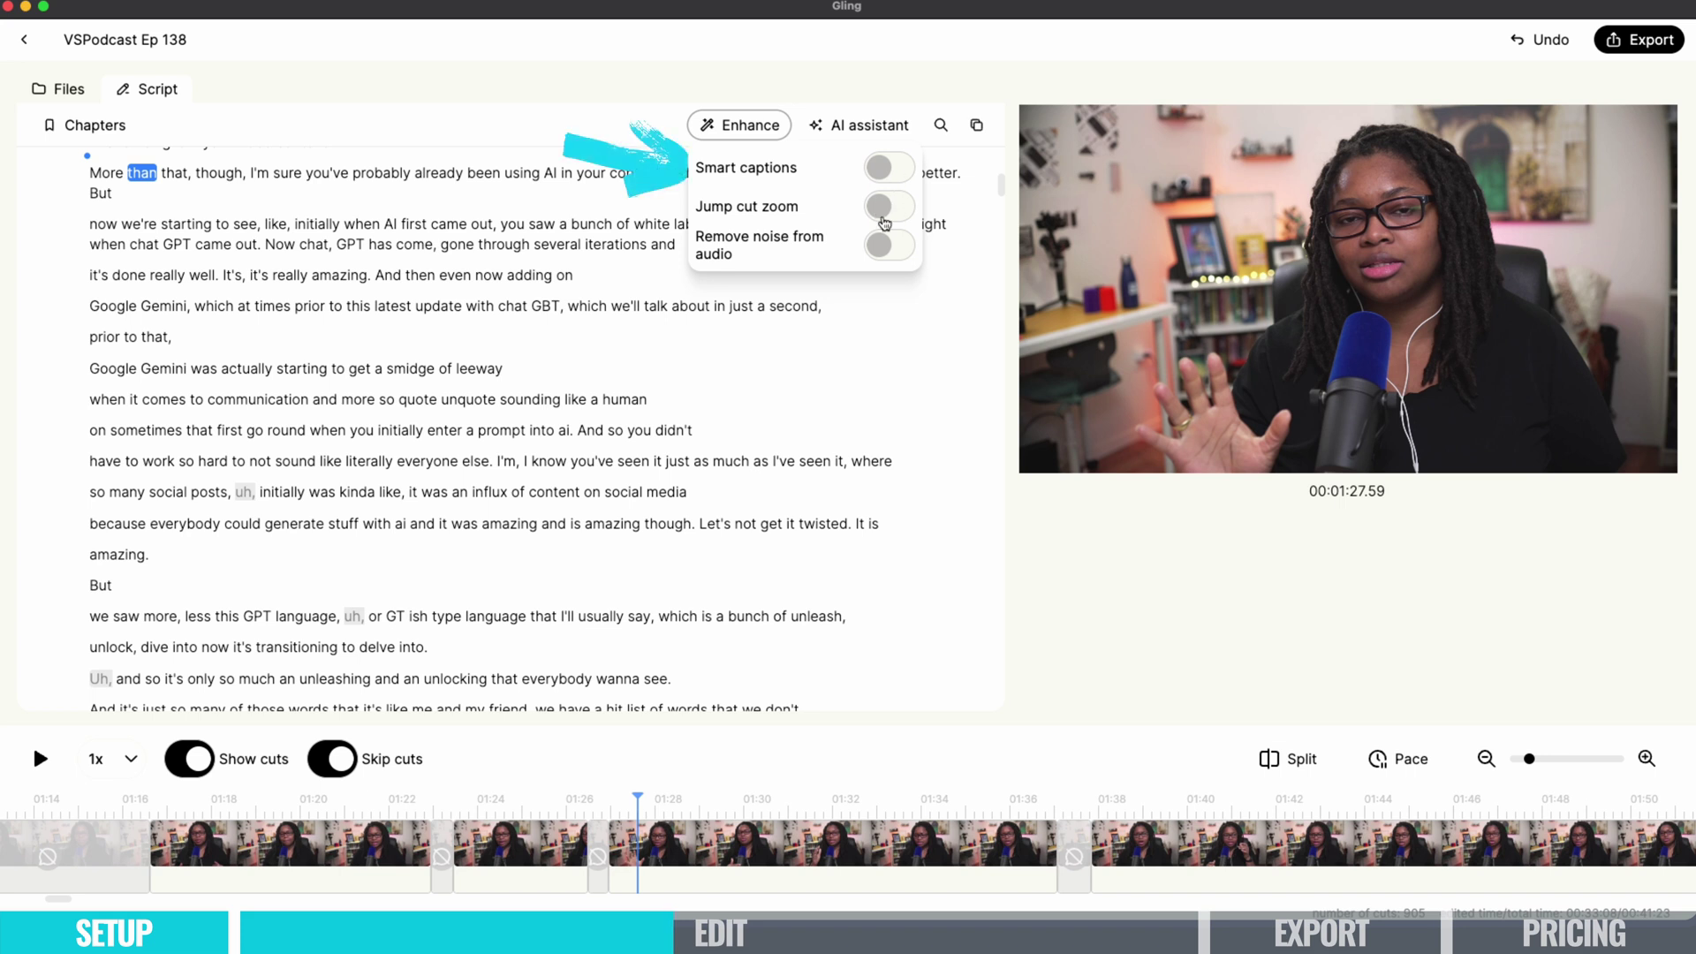
pyautogui.click(885, 219)
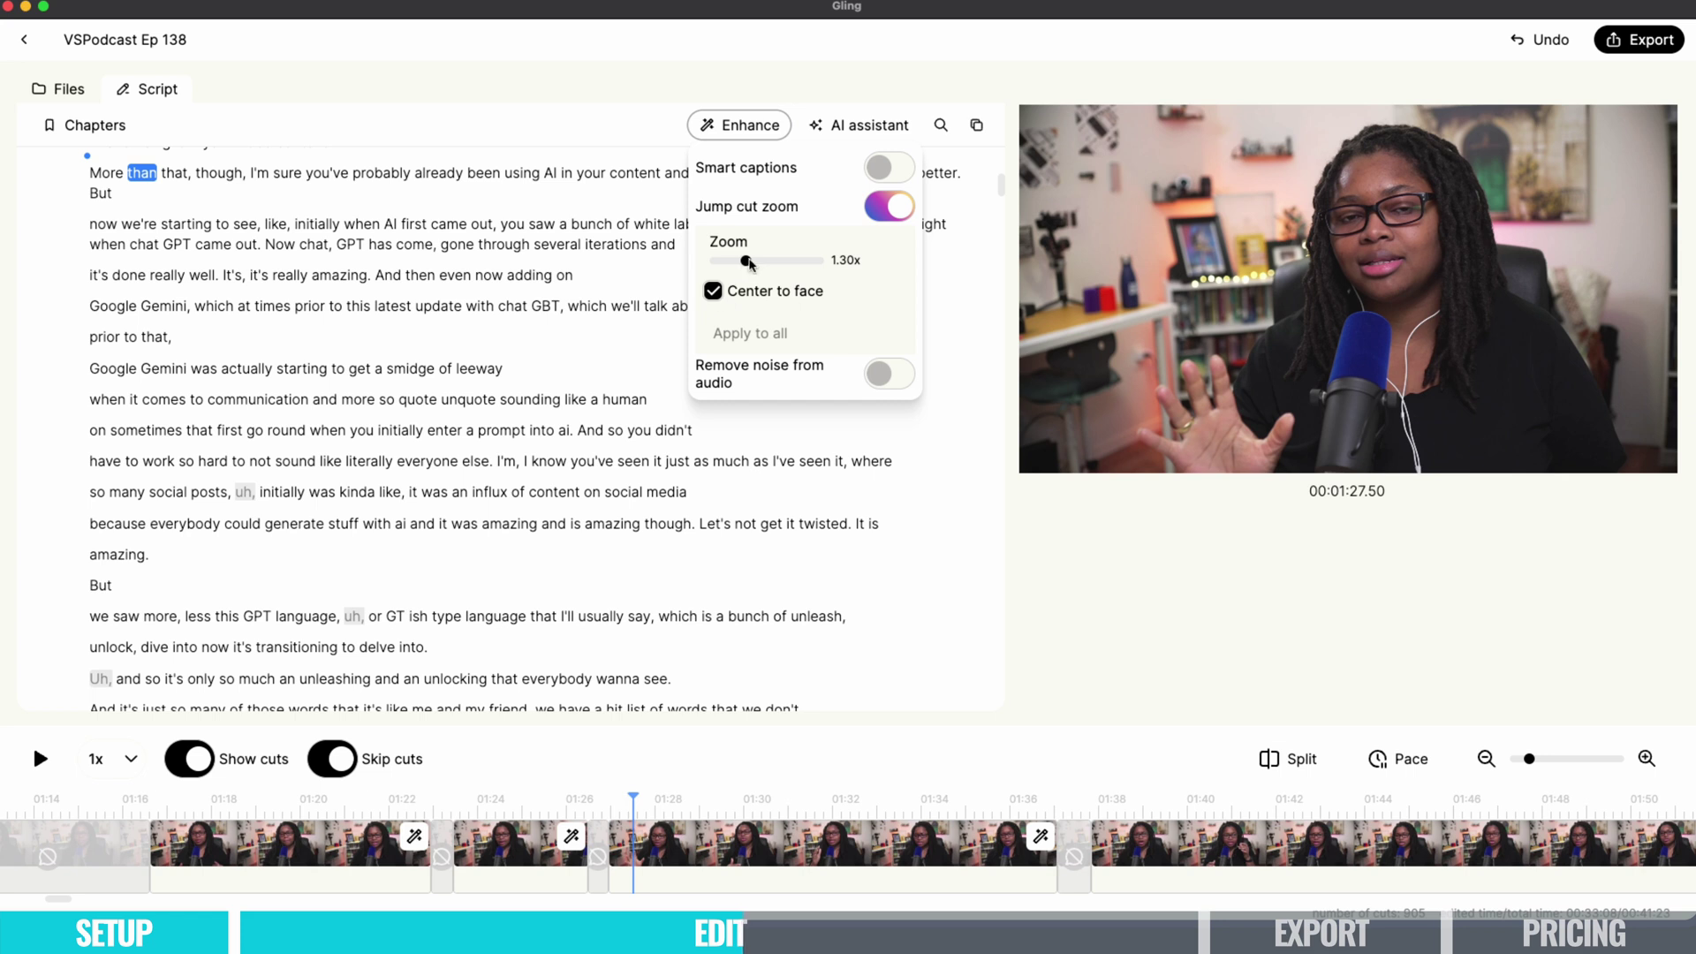
pyautogui.moveTo(745, 260); pyautogui.dragTo(736, 261)
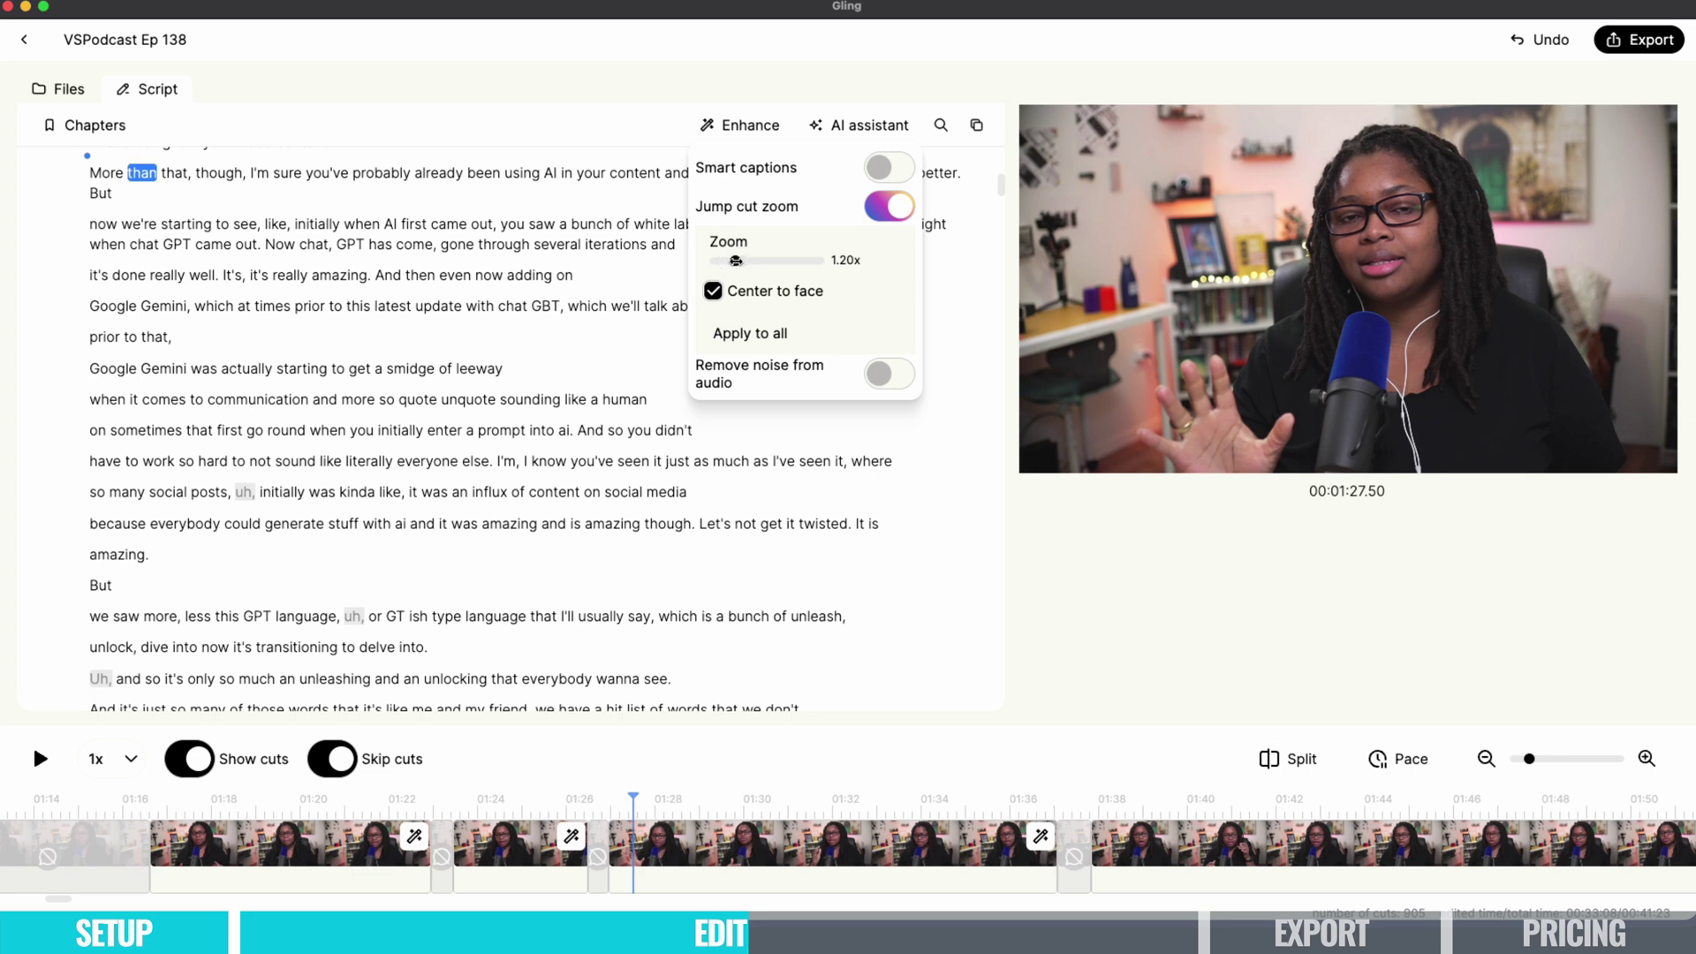
pyautogui.moveTo(736, 261); pyautogui.dragTo(733, 261)
# At the cut near 01:36, switch on jump cut zoom and set it to 1.19x.
pyautogui.click(657, 827)
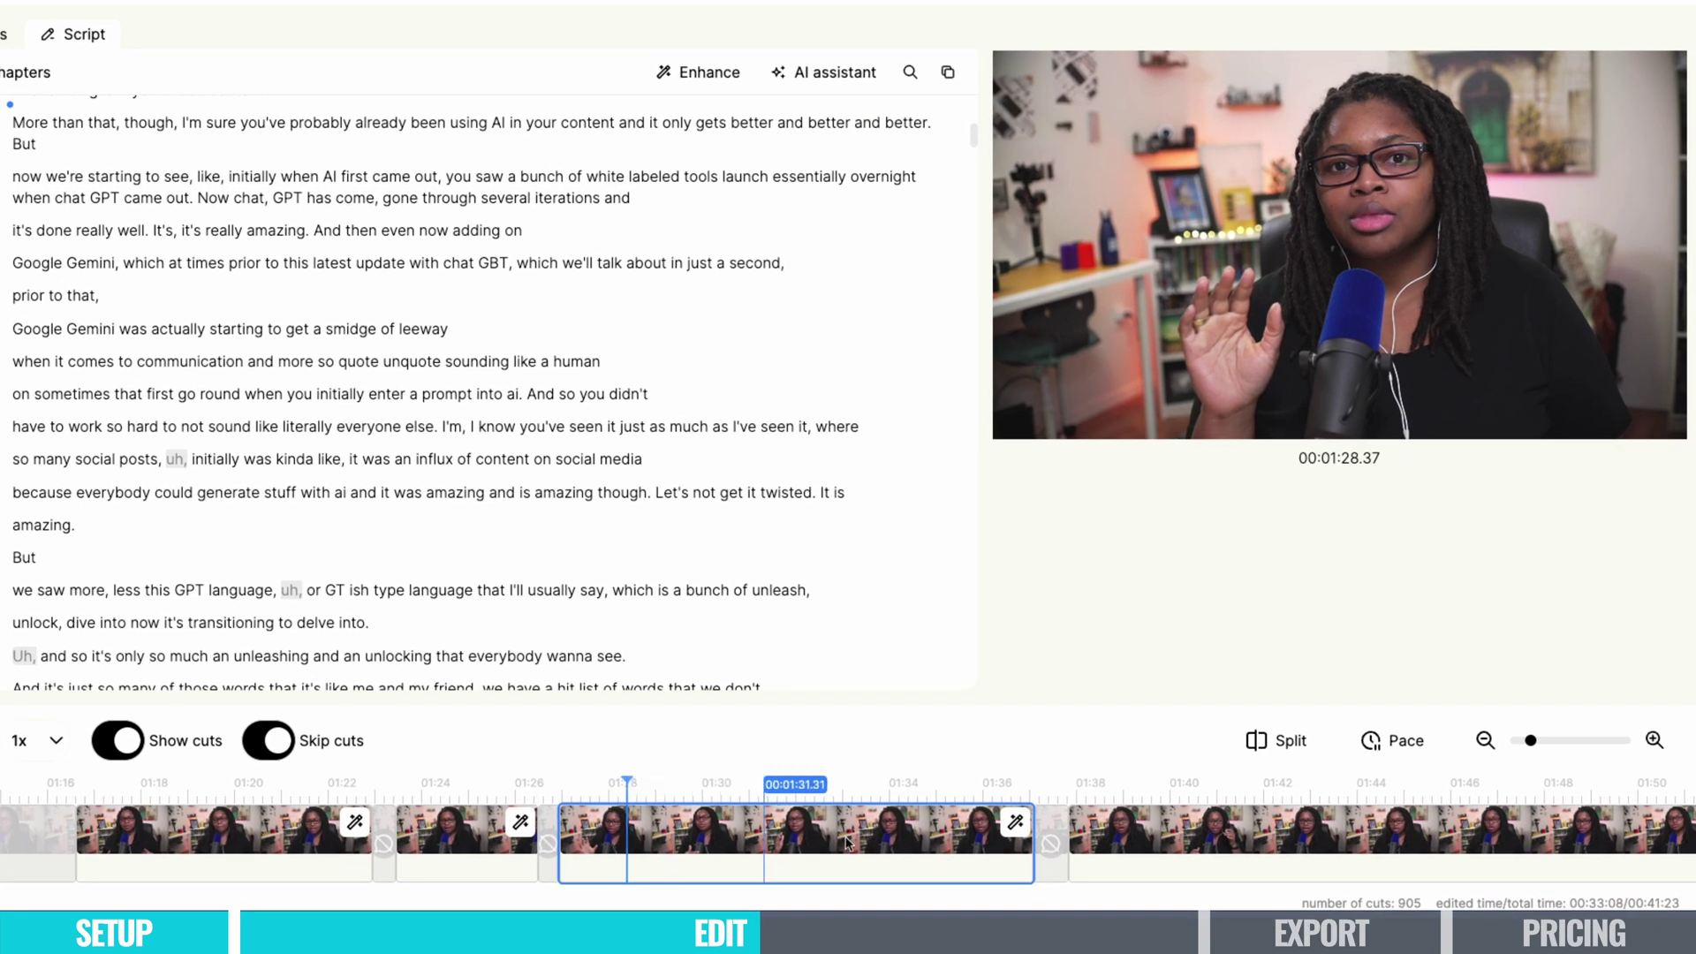
pyautogui.click(1016, 825)
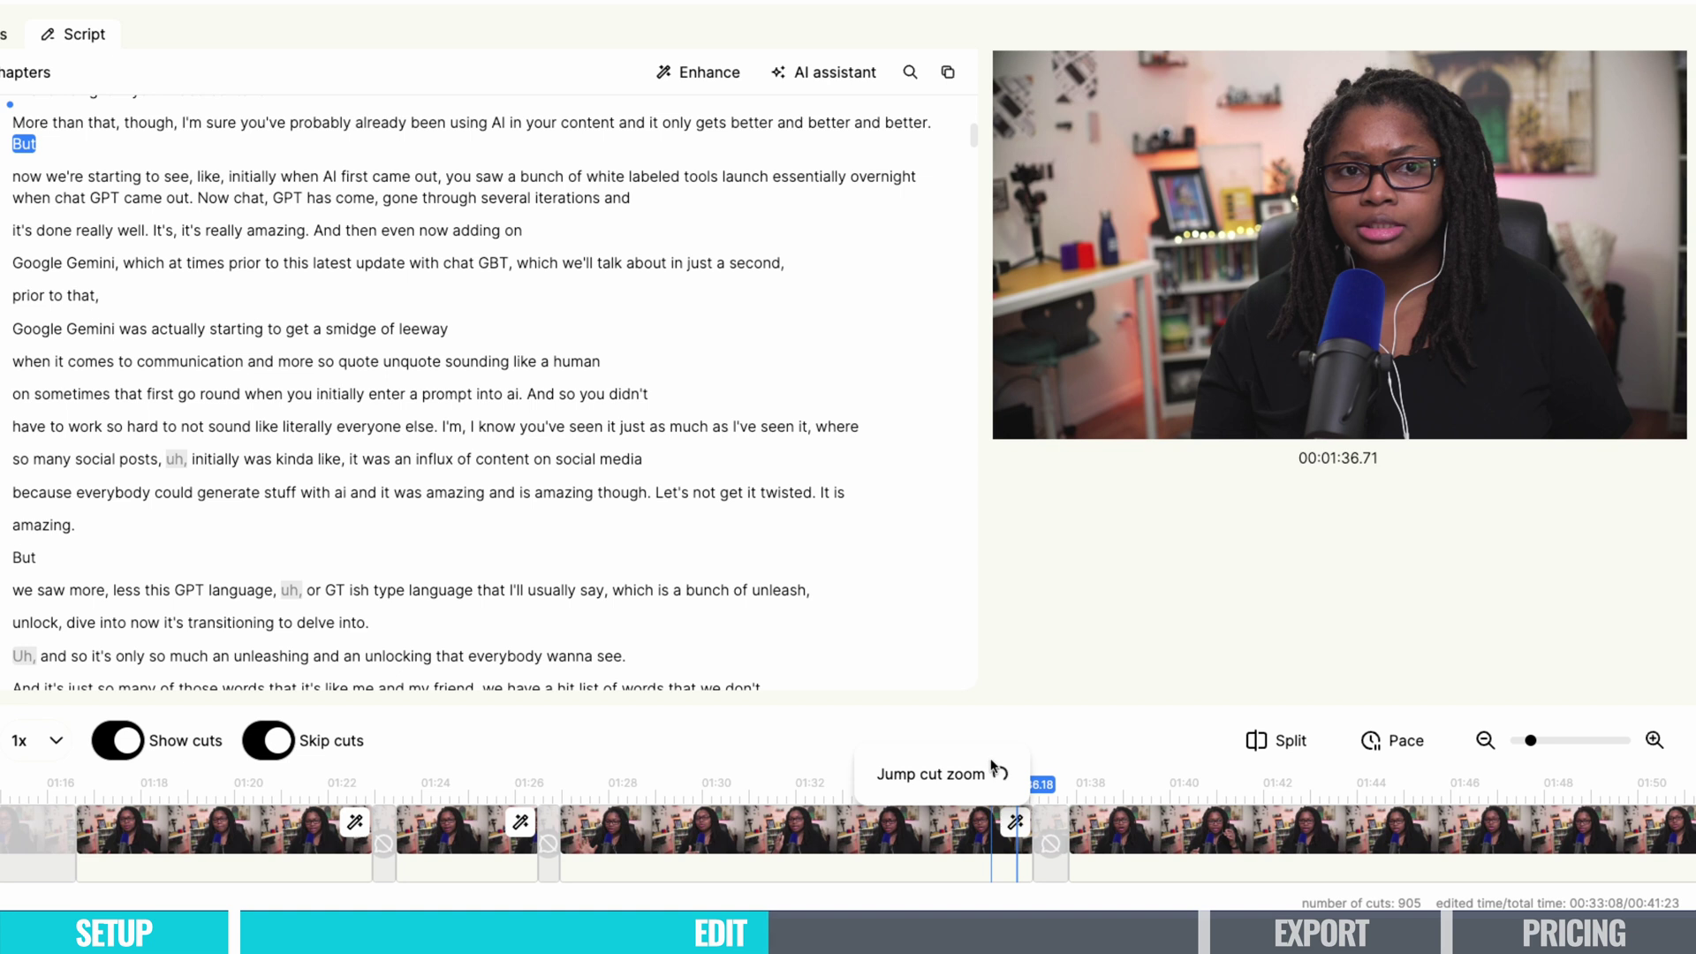
pyautogui.click(993, 768)
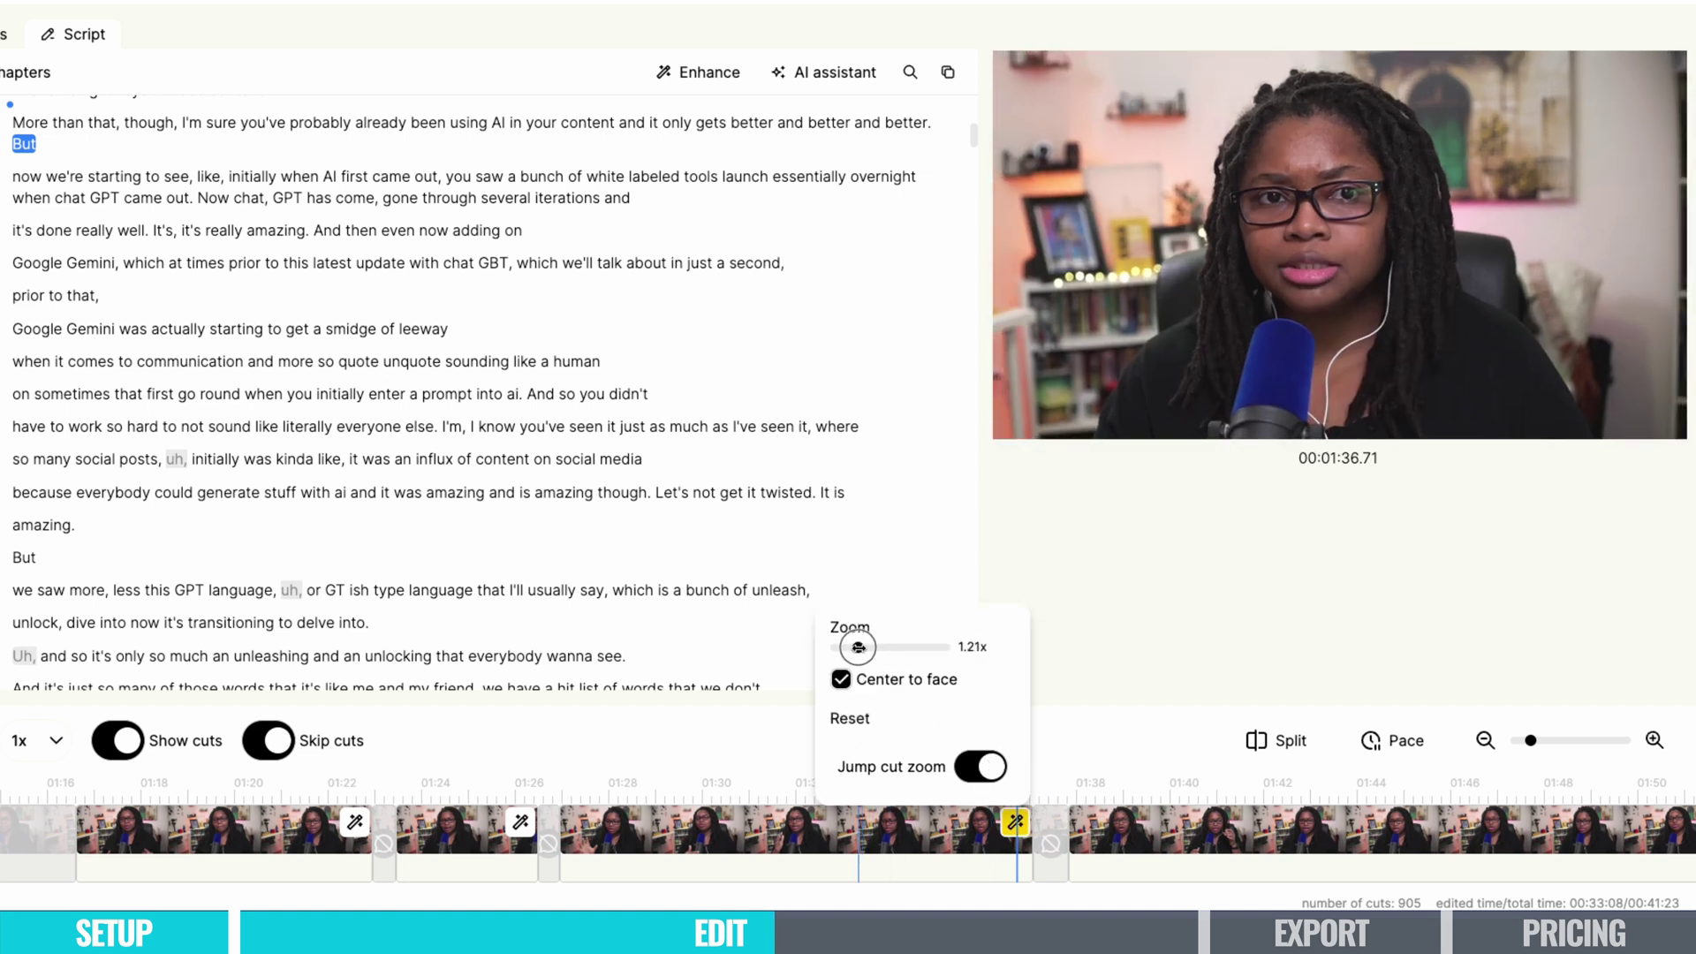
pyautogui.moveTo(866, 647); pyautogui.dragTo(855, 647)
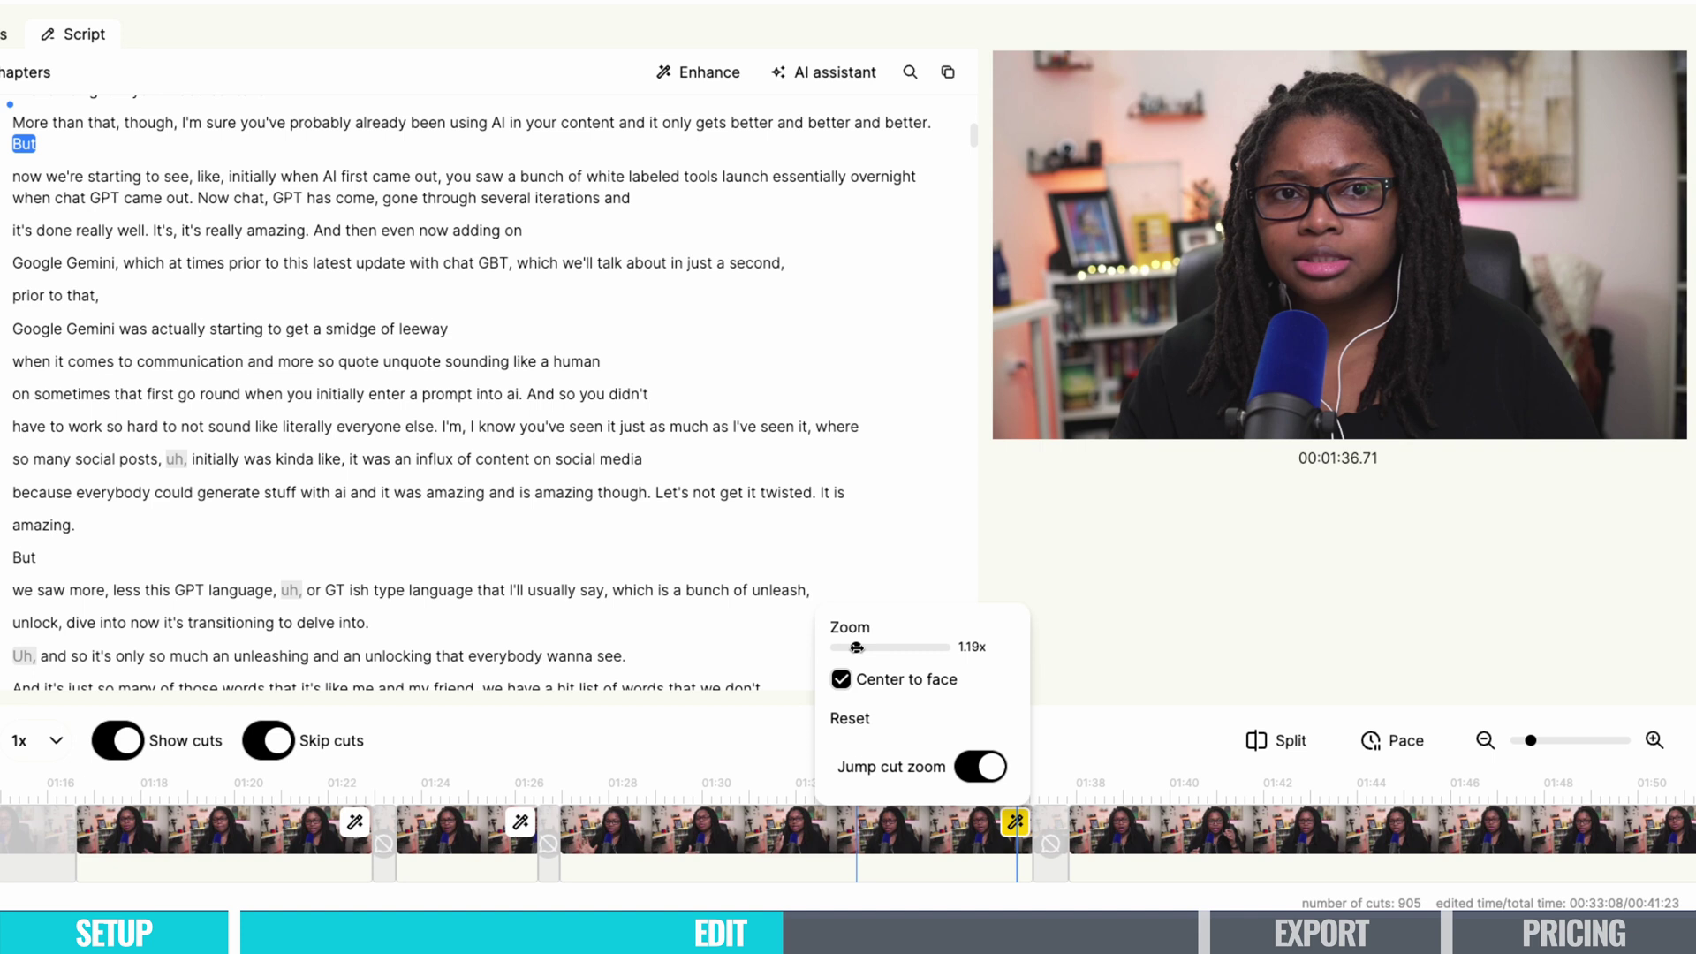
# Step the playhead through 01:25.85 and 01:27.79, then back to 01:23.43 for review.
pyautogui.click(492, 786)
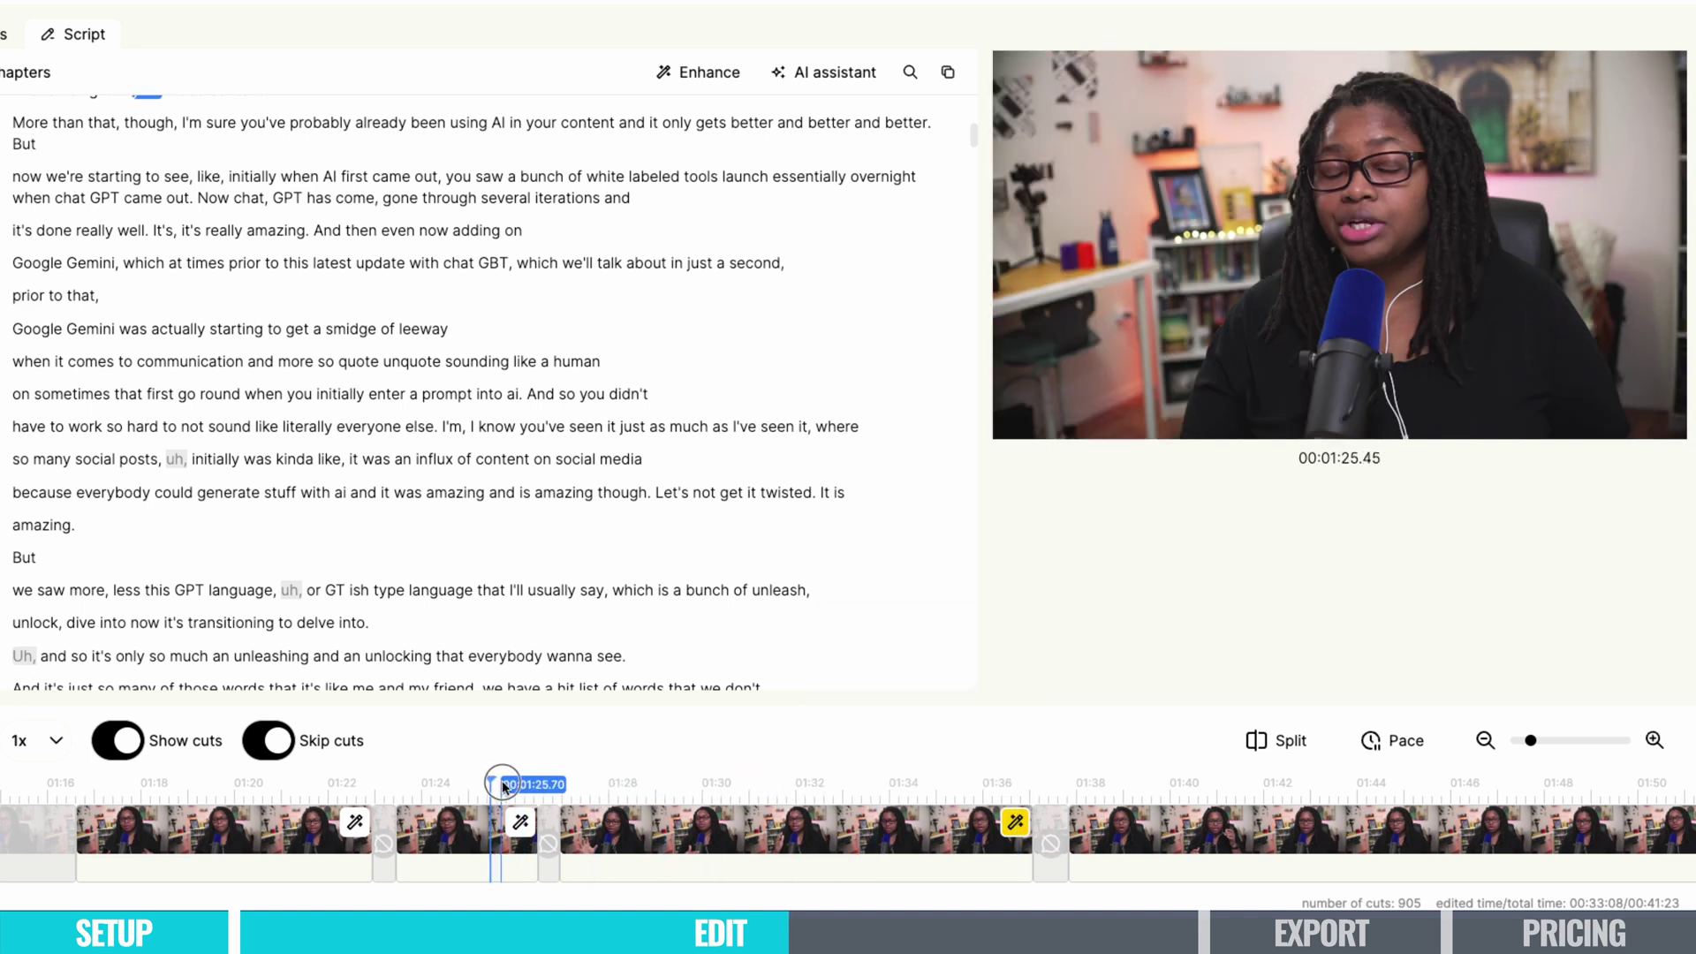
pyautogui.click(508, 784)
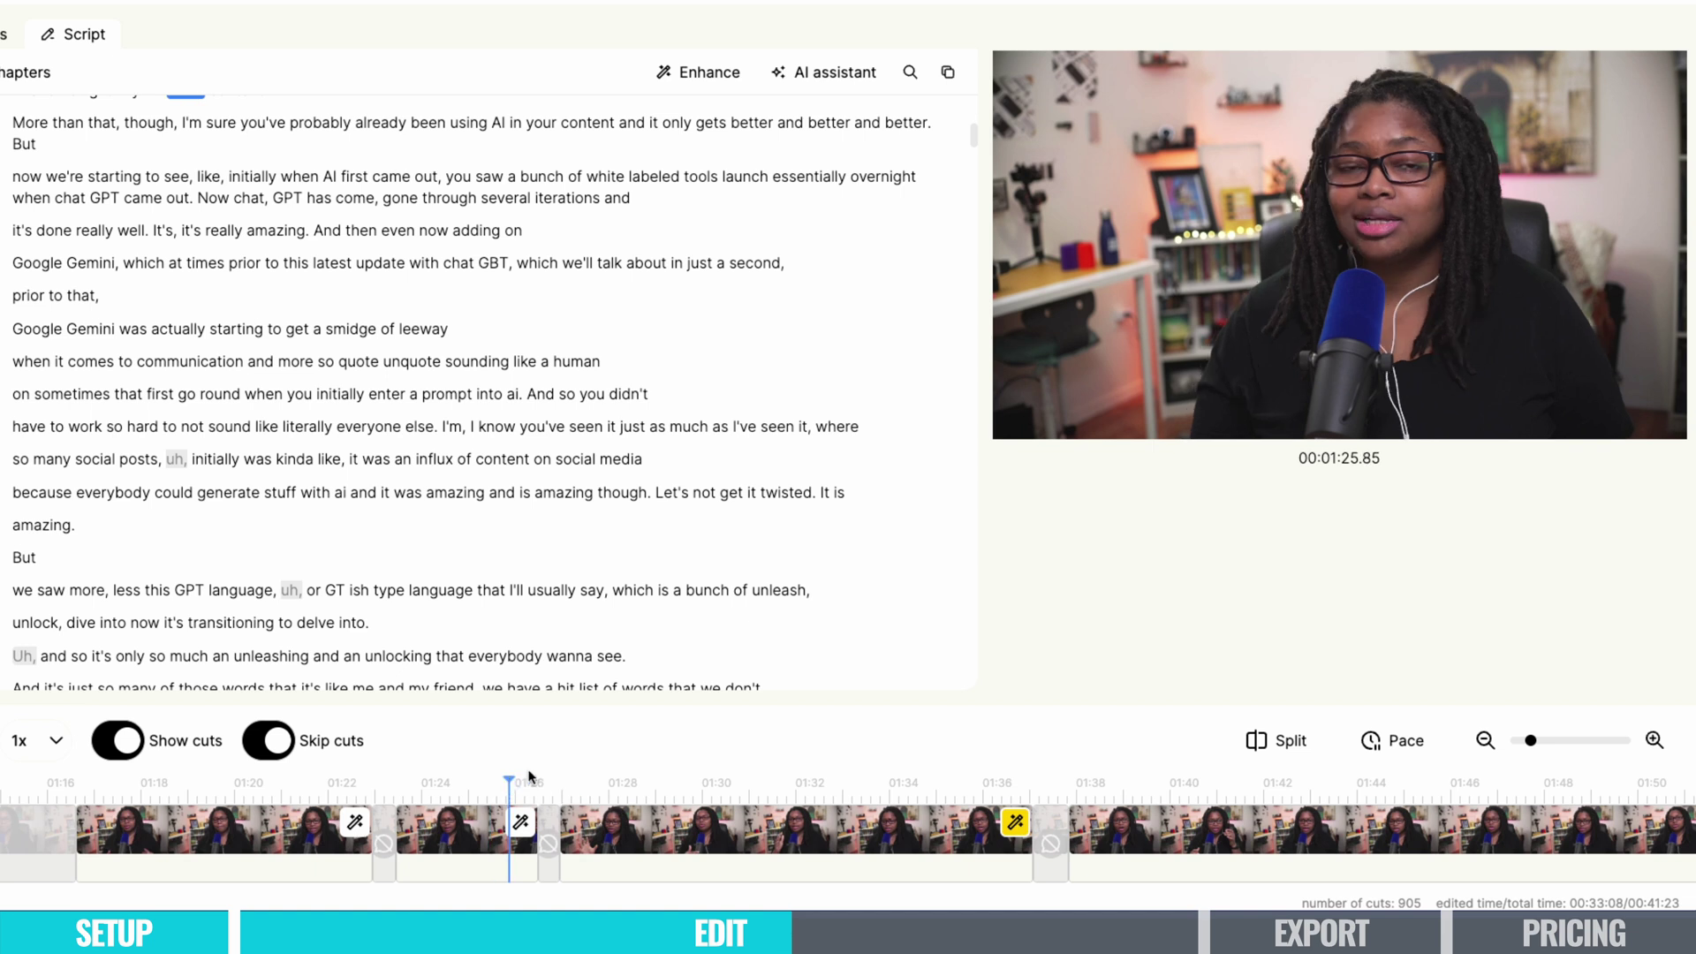
pyautogui.click(598, 783)
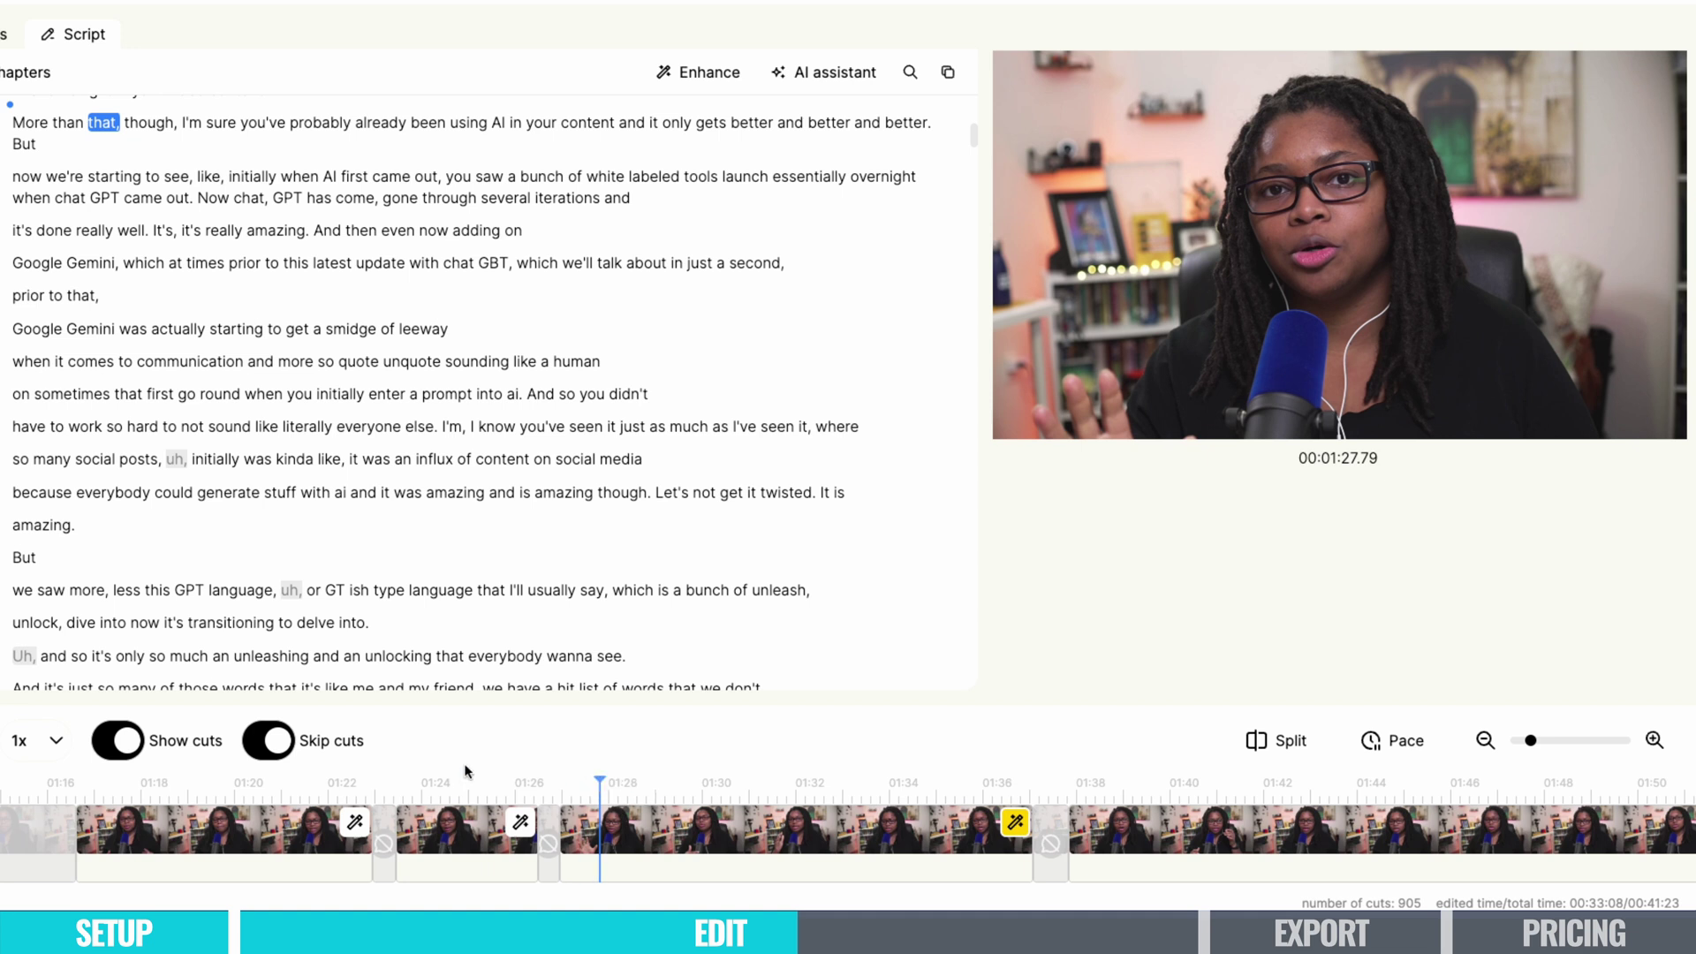
pyautogui.click(395, 789)
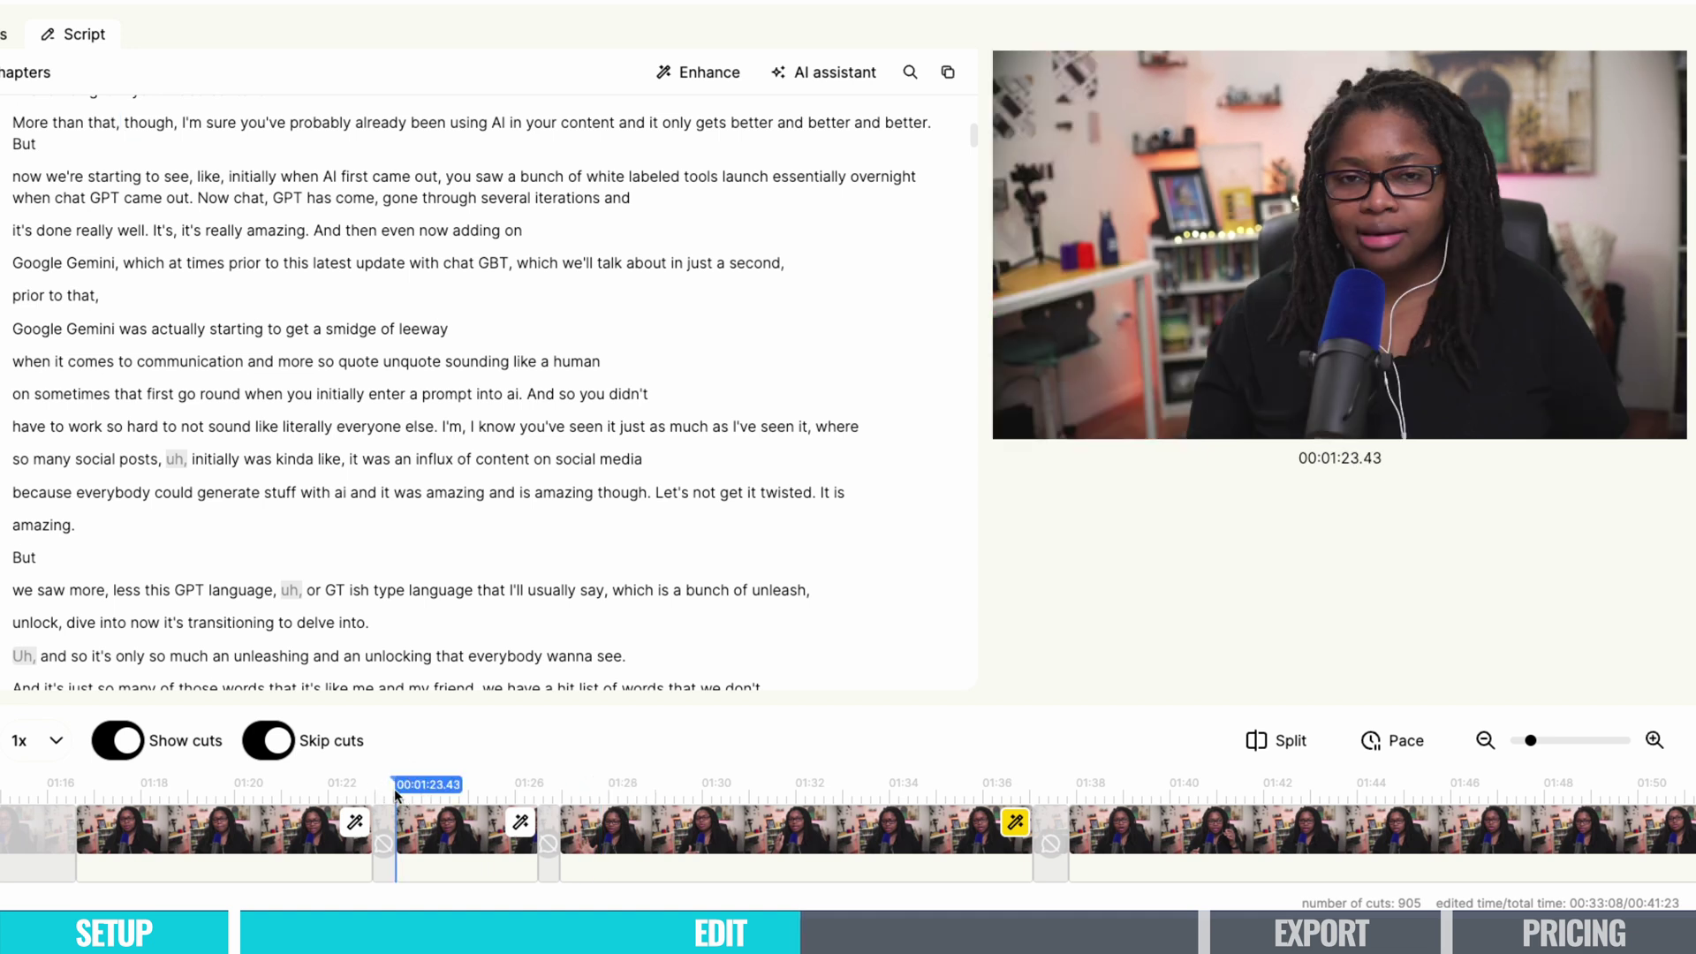
# Uncut the removed segment near 01:26 and replay the section from about 01:23.
pyautogui.press('space')
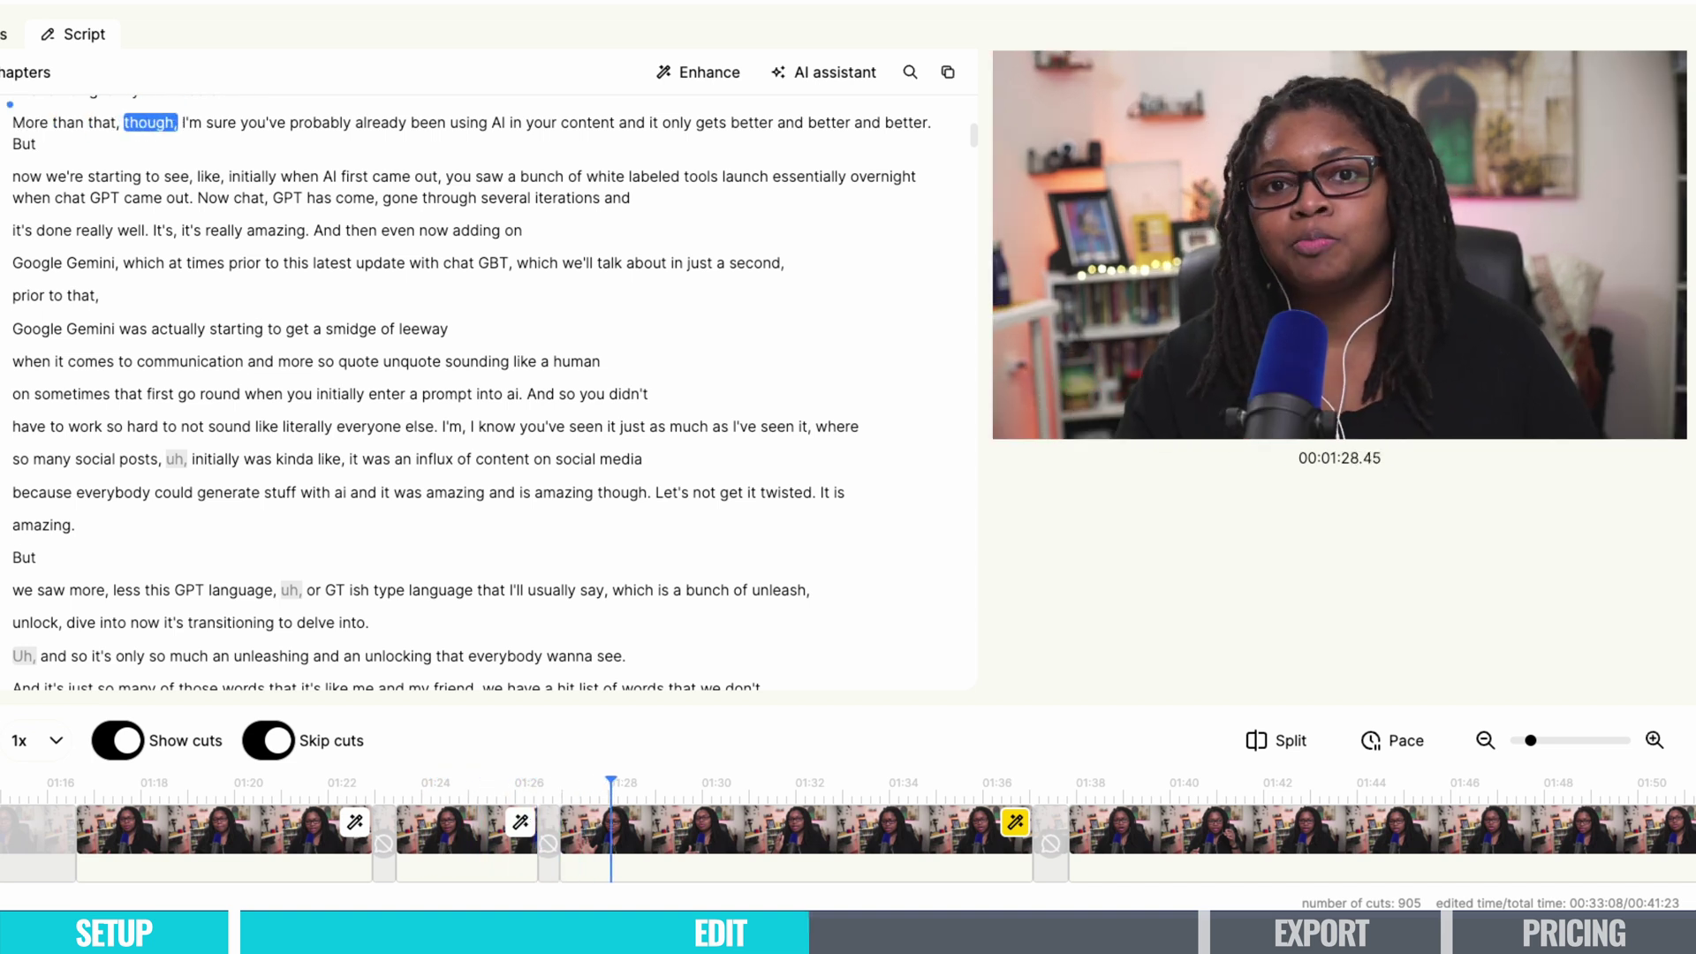
pyautogui.press('space')
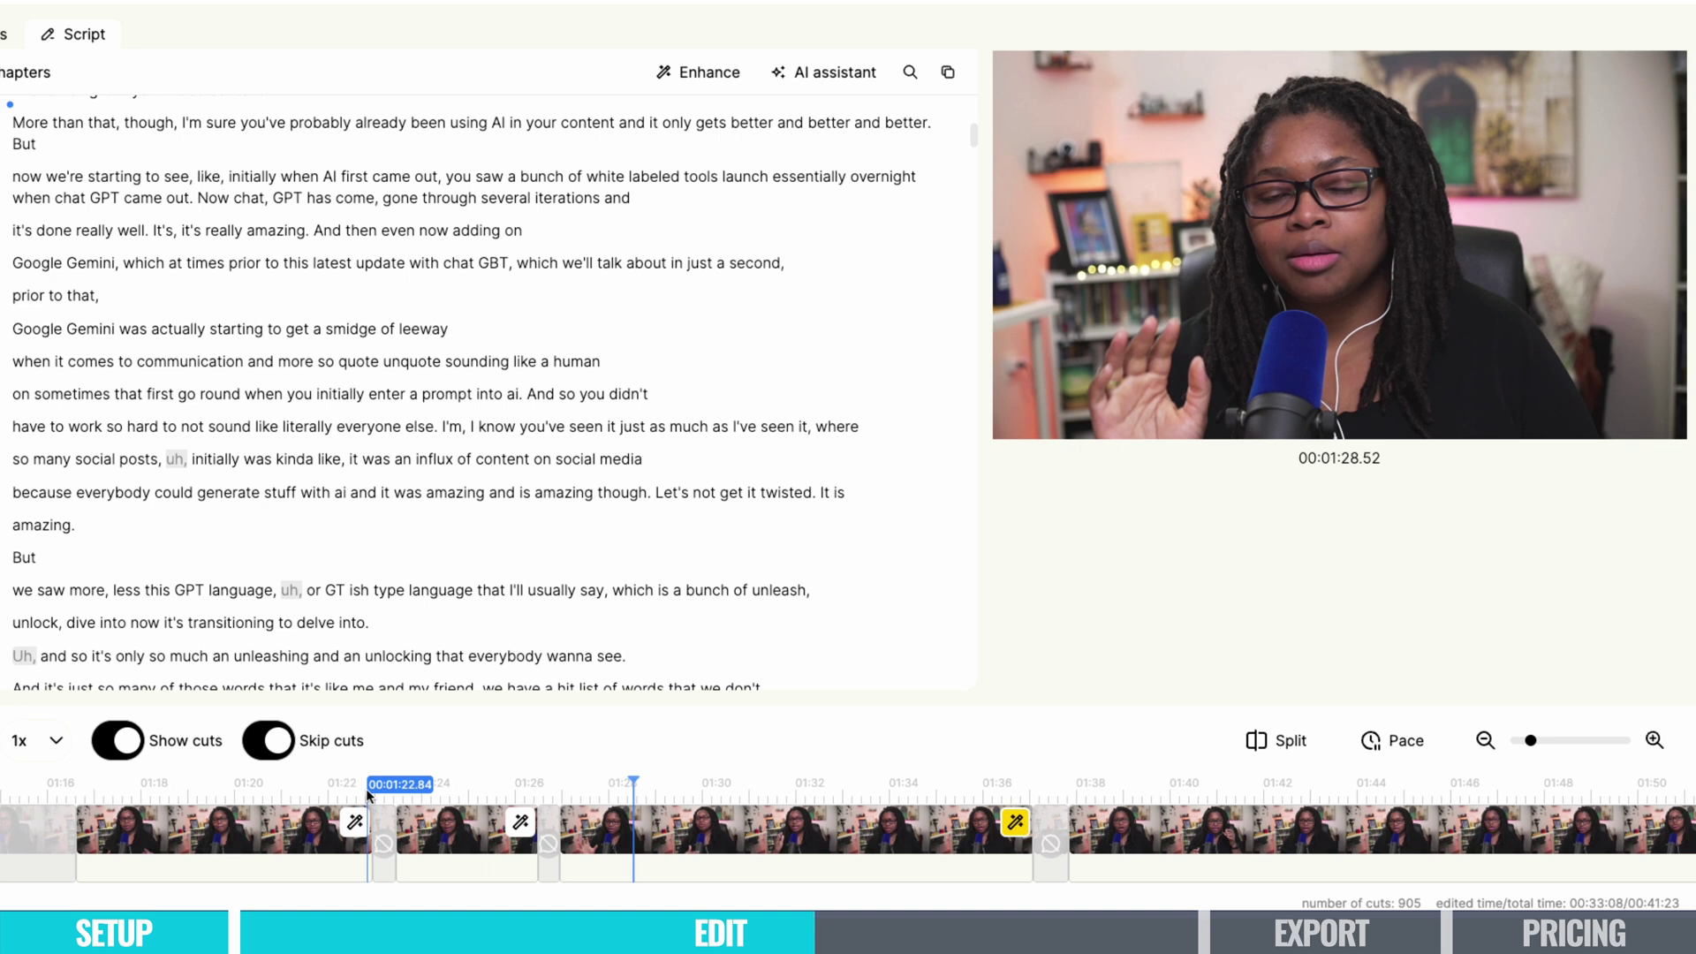
pyautogui.click(549, 852)
pyautogui.moveTo(548, 853)
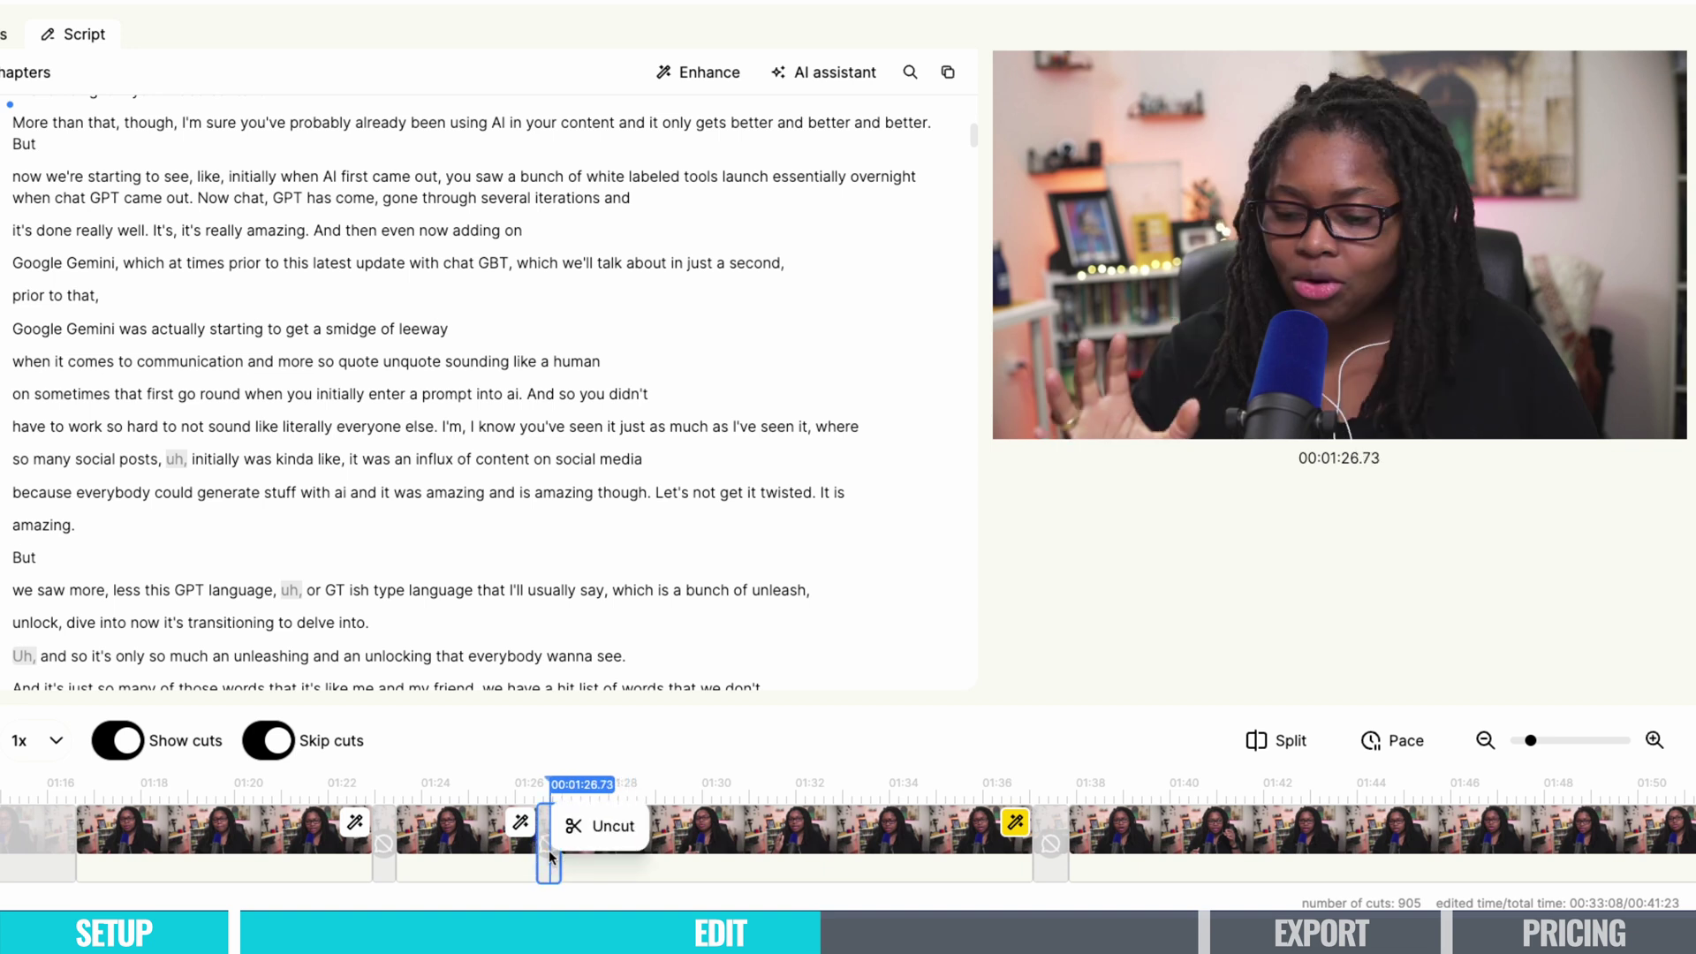
pyautogui.click(587, 841)
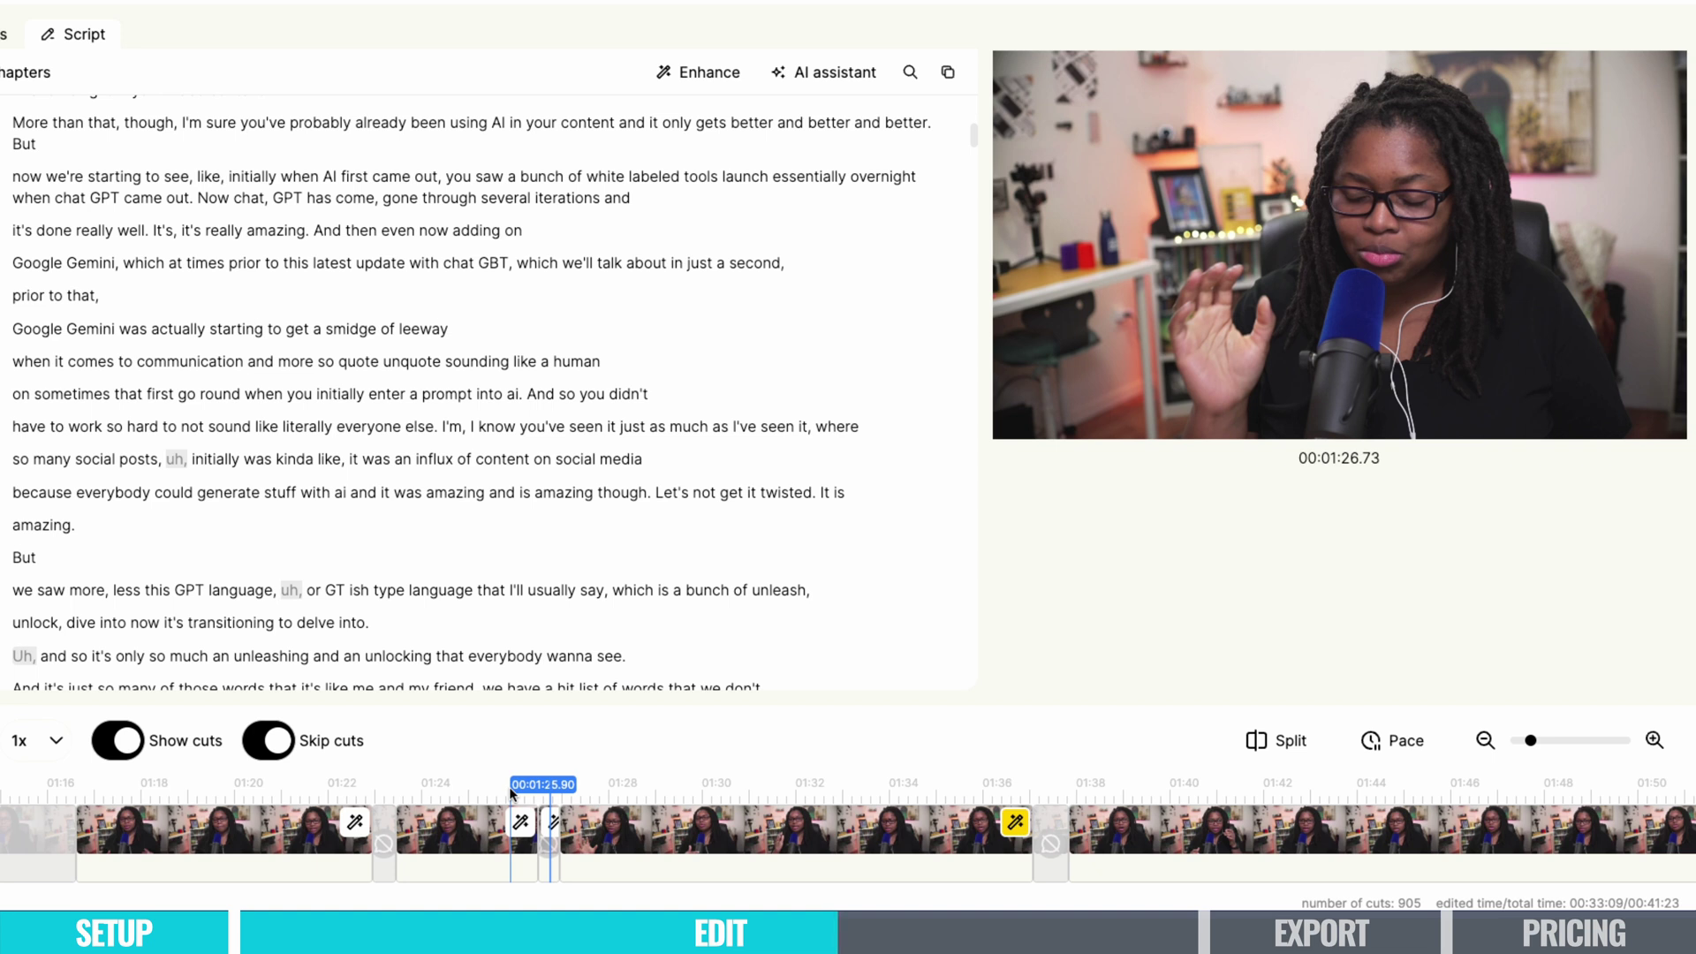
pyautogui.click(395, 795)
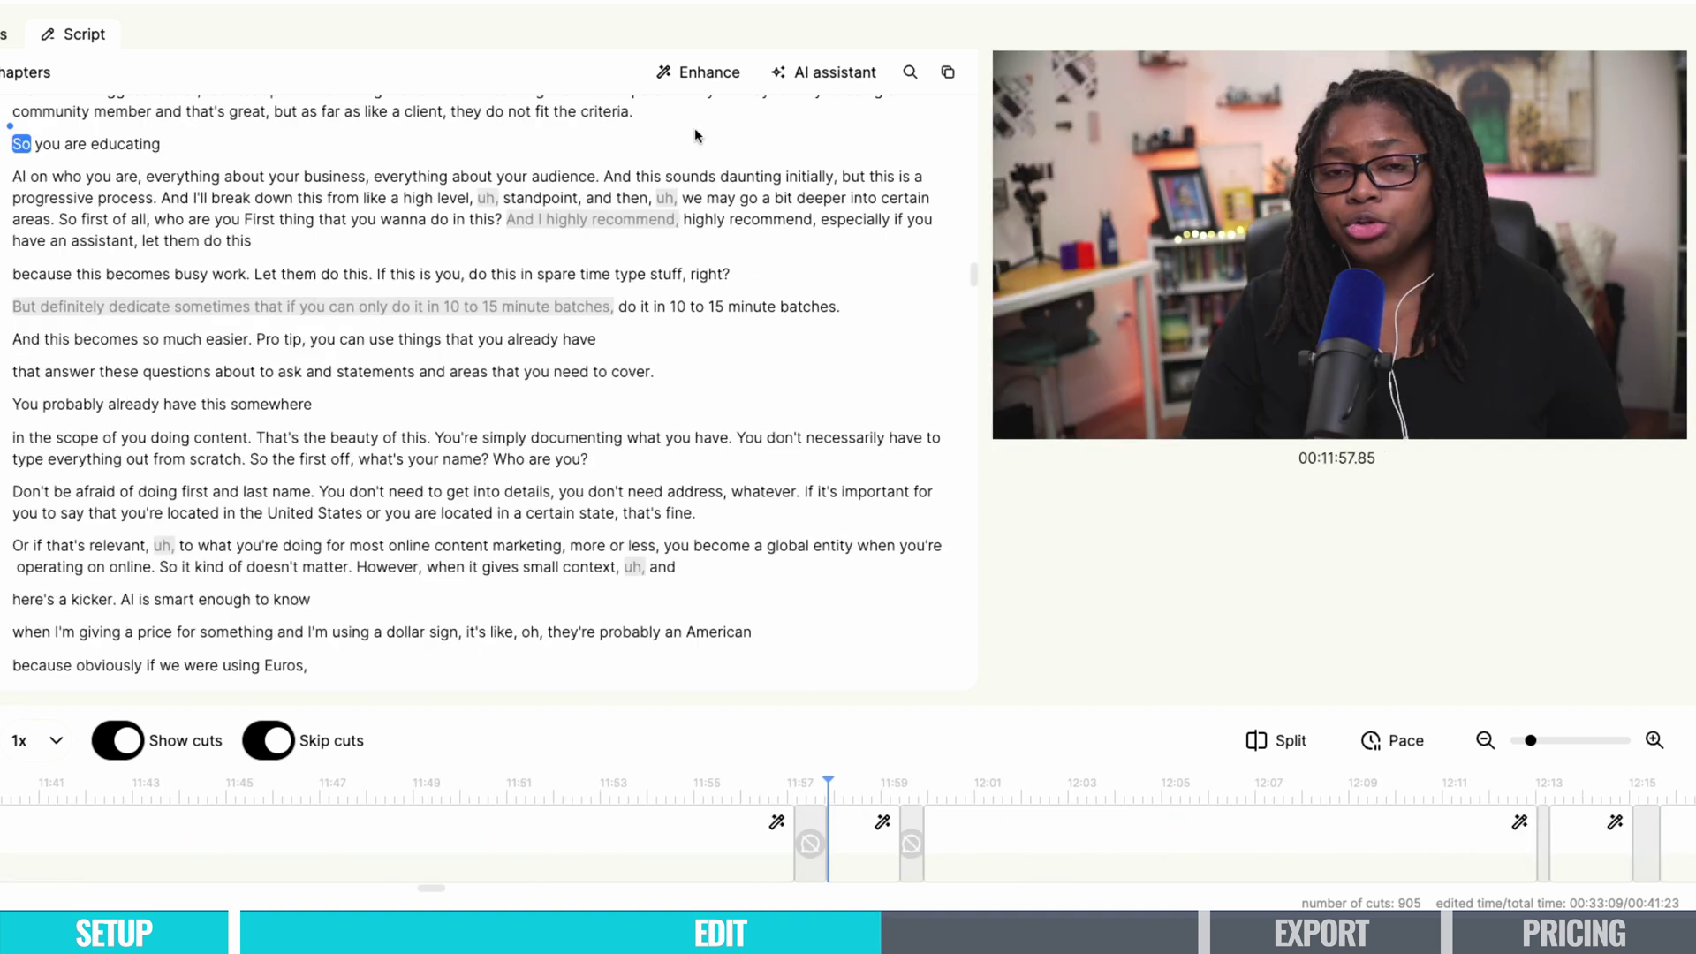
# Enable Smart captions in the Enhance options, then select the 'So you are educating' sentences.
pyautogui.click(697, 78)
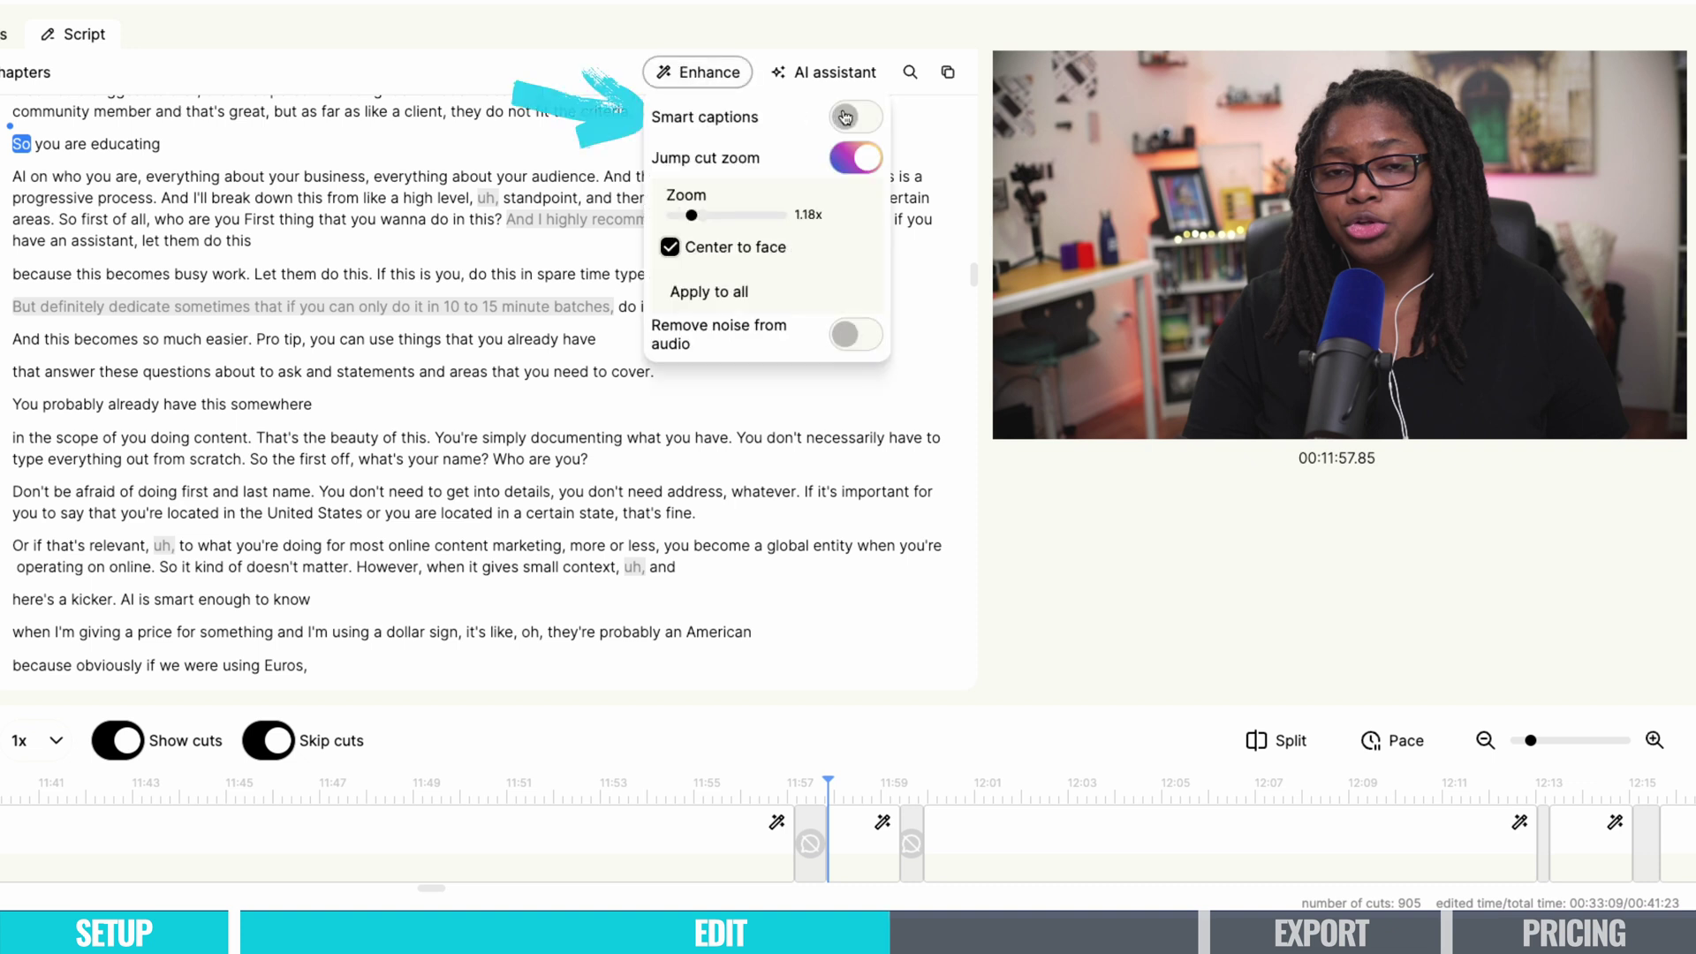
pyautogui.click(845, 117)
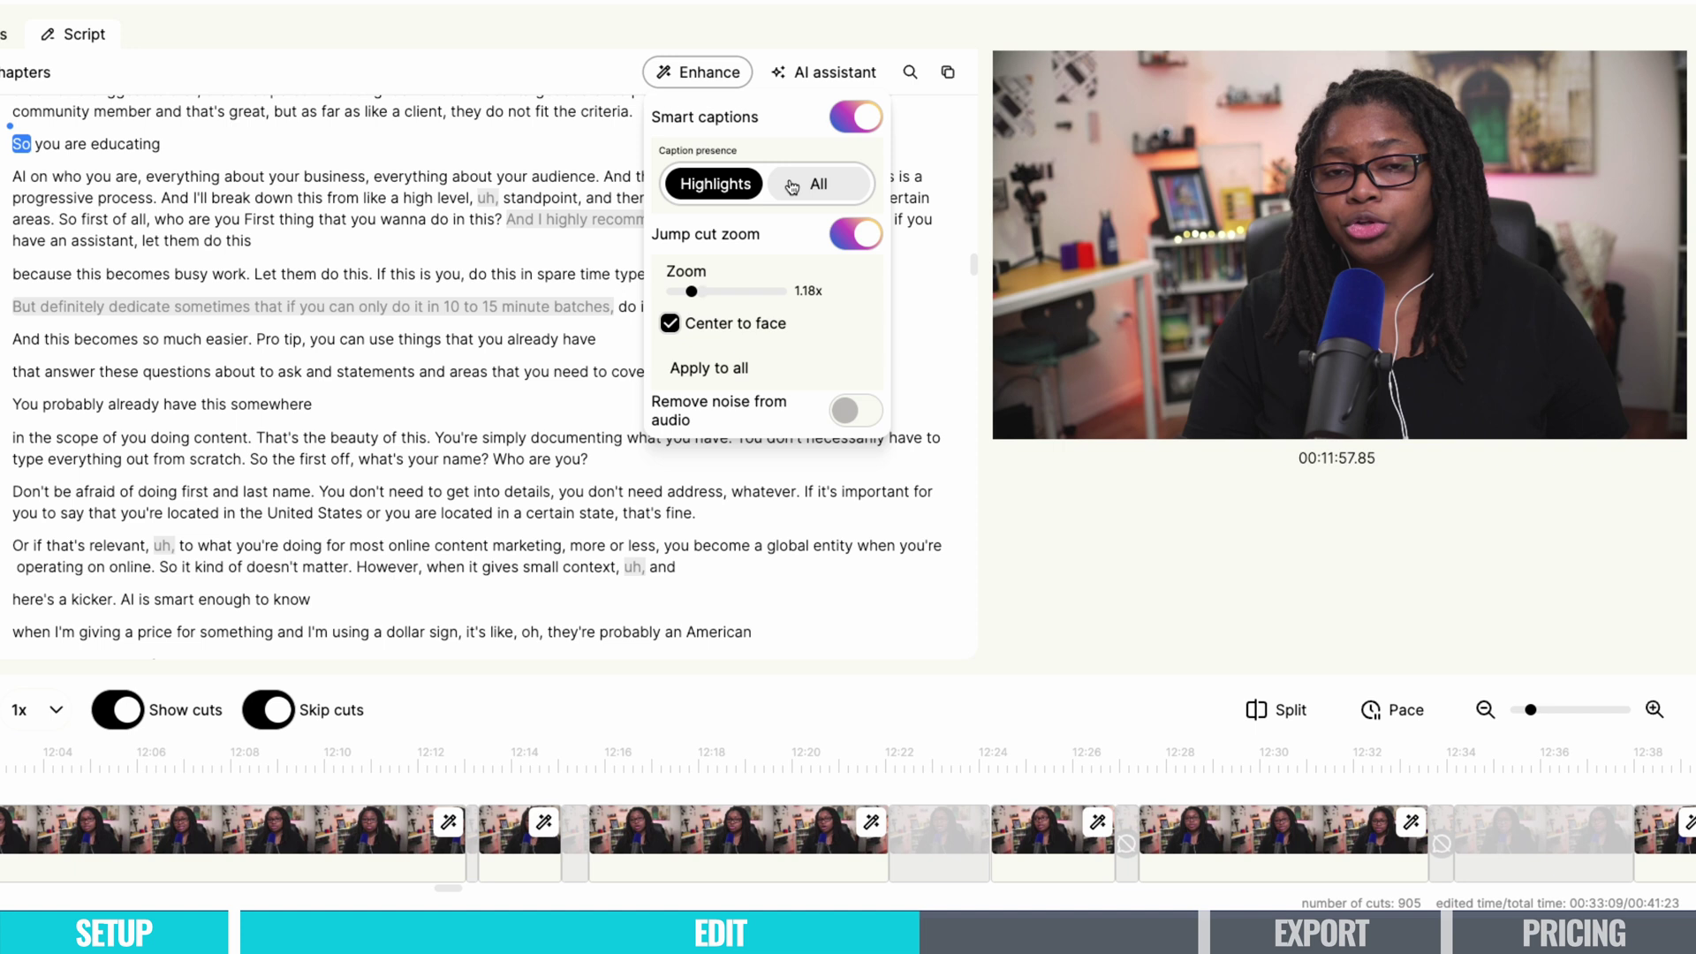
pyautogui.click(12, 144)
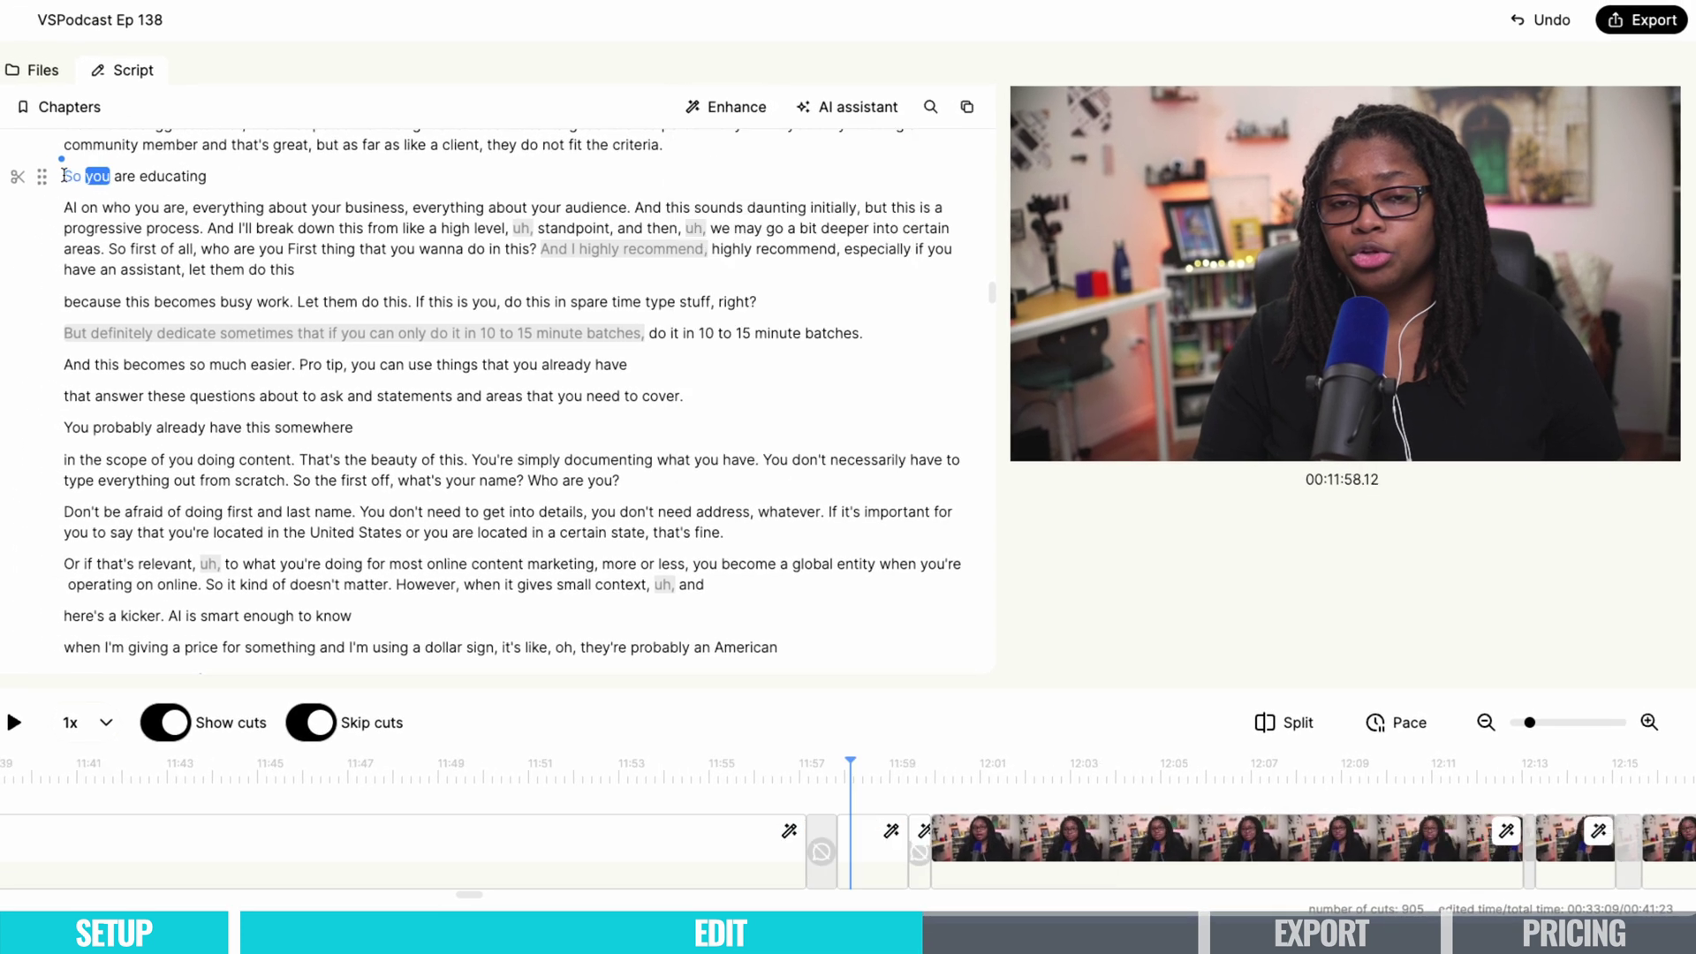
pyautogui.moveTo(64, 176); pyautogui.dragTo(630, 208)
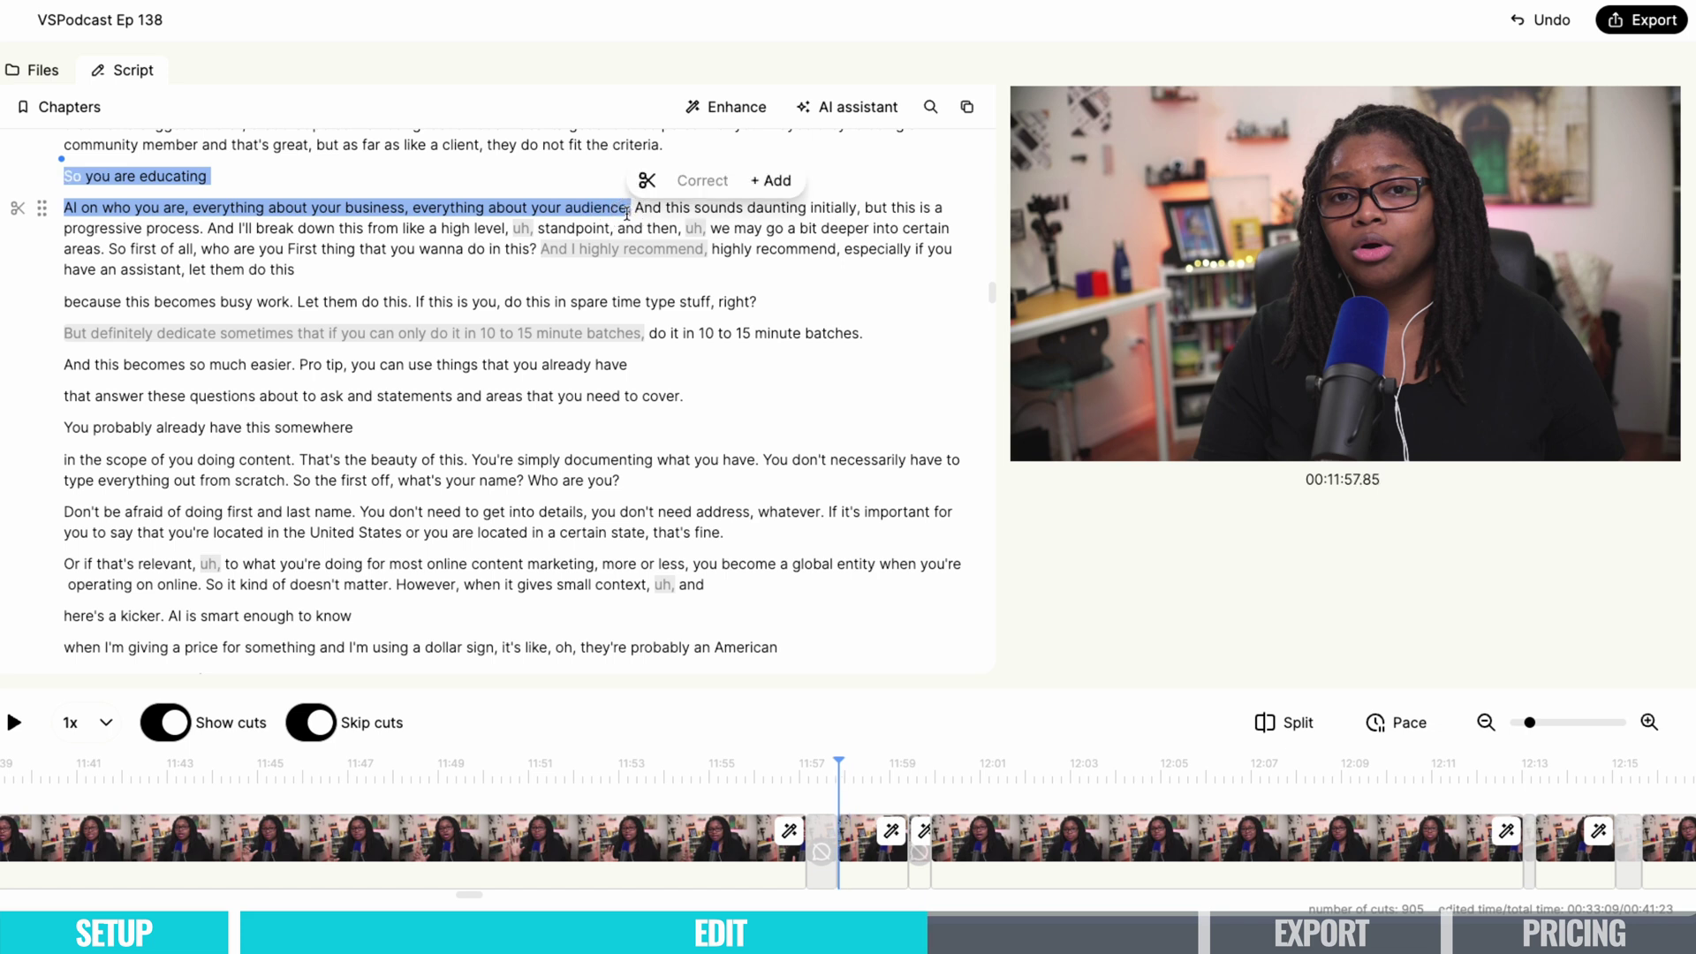
# Add captions to 'So you are educating' and the next sentence, then select the first caption.
pyautogui.click(785, 180)
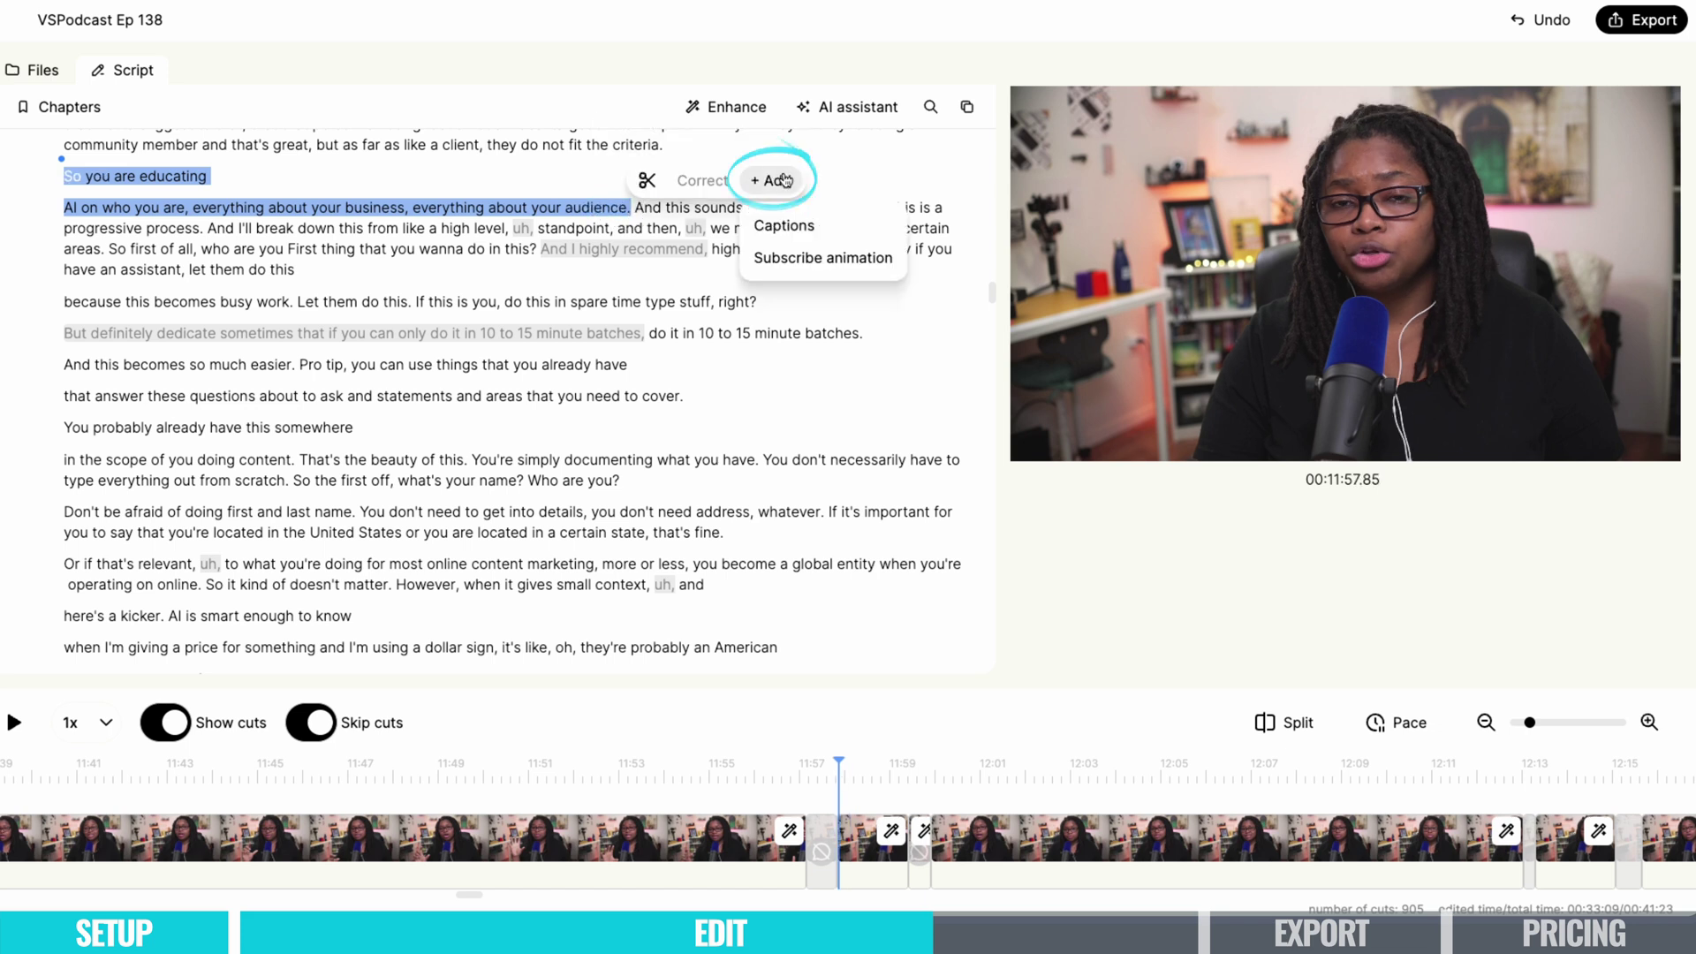
pyautogui.click(794, 227)
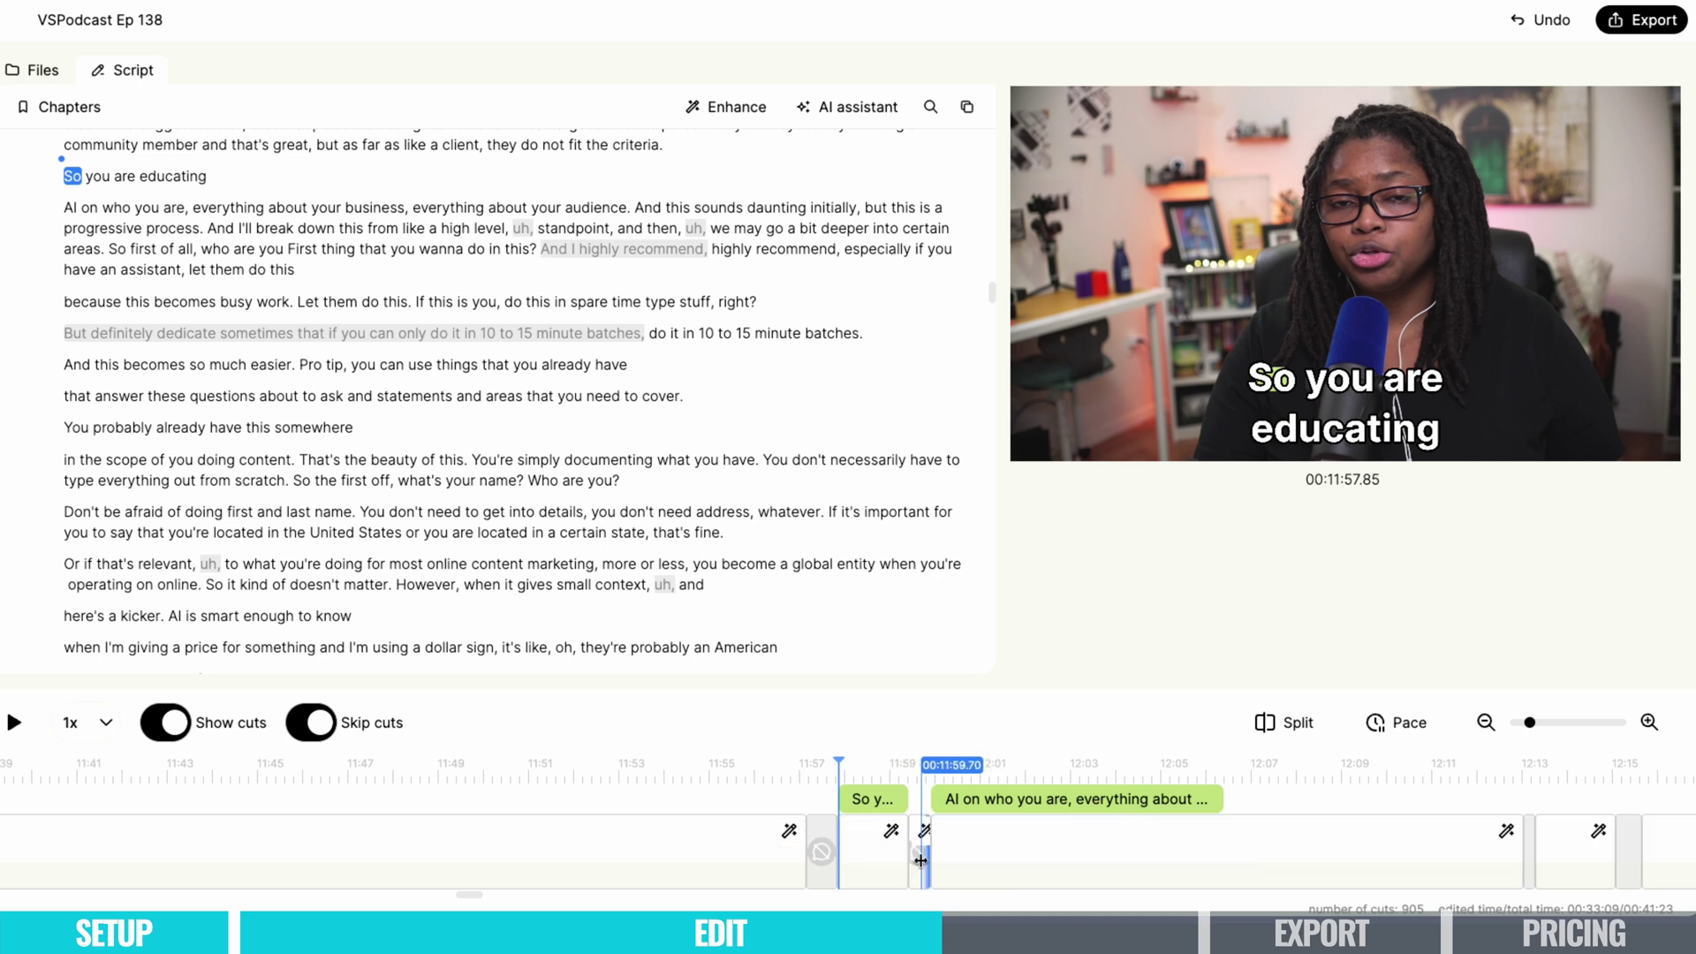
pyautogui.click(920, 862)
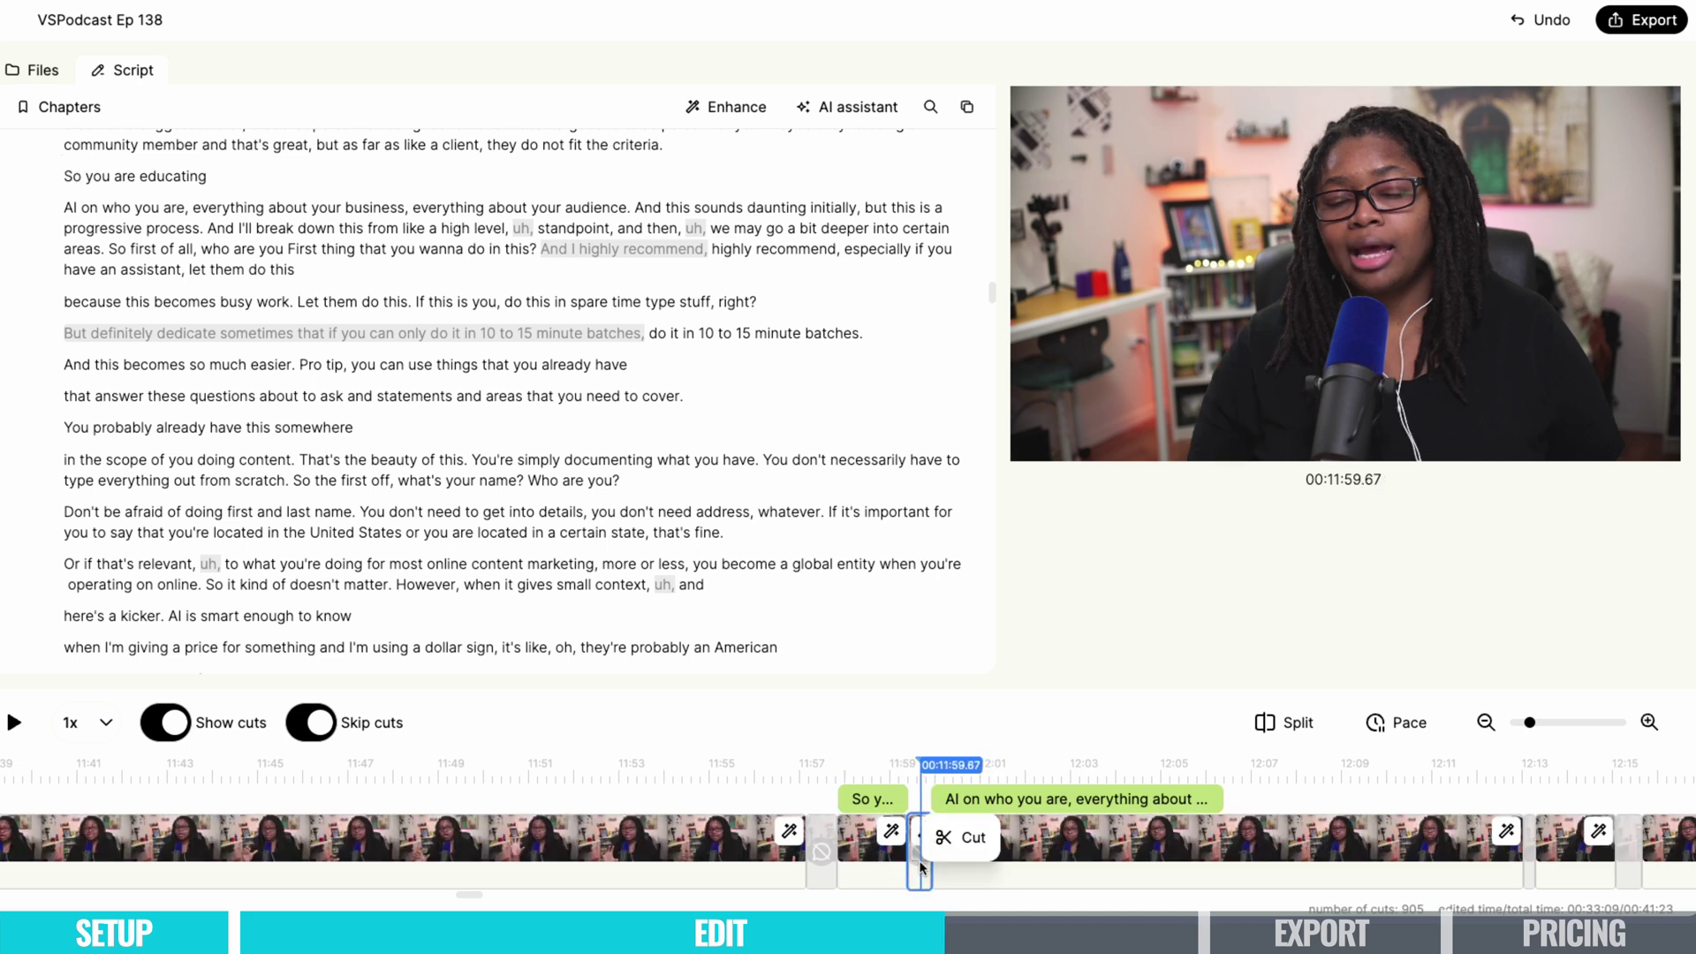
pyautogui.click(839, 766)
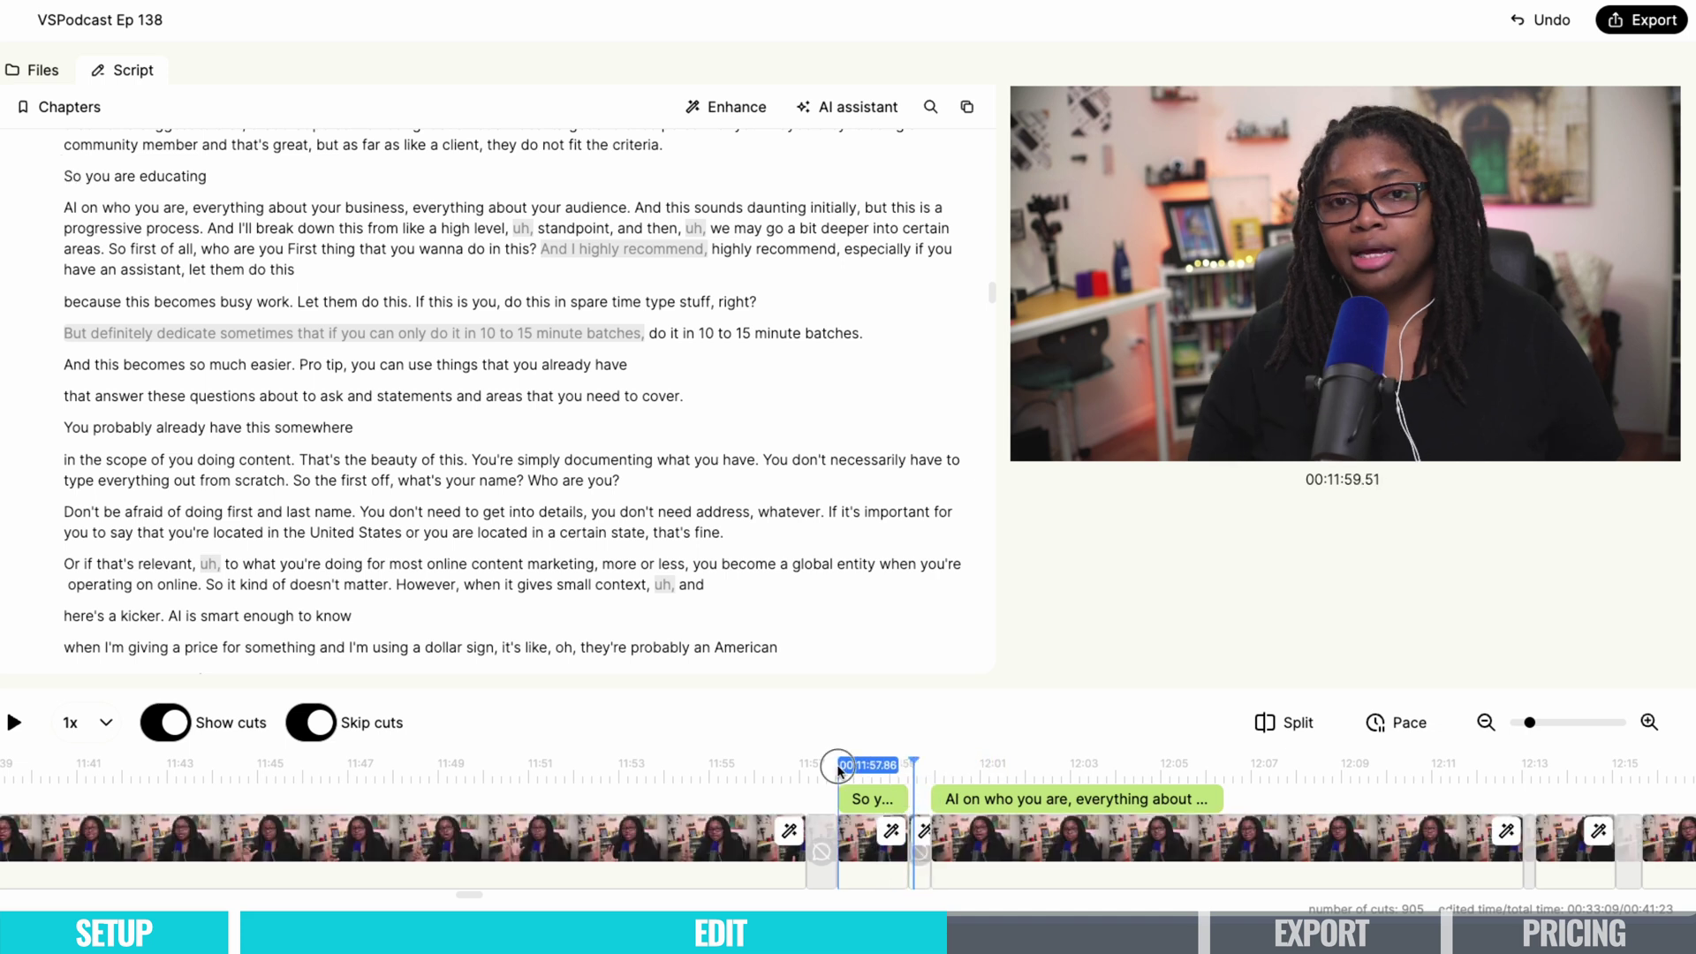
pyautogui.click(866, 799)
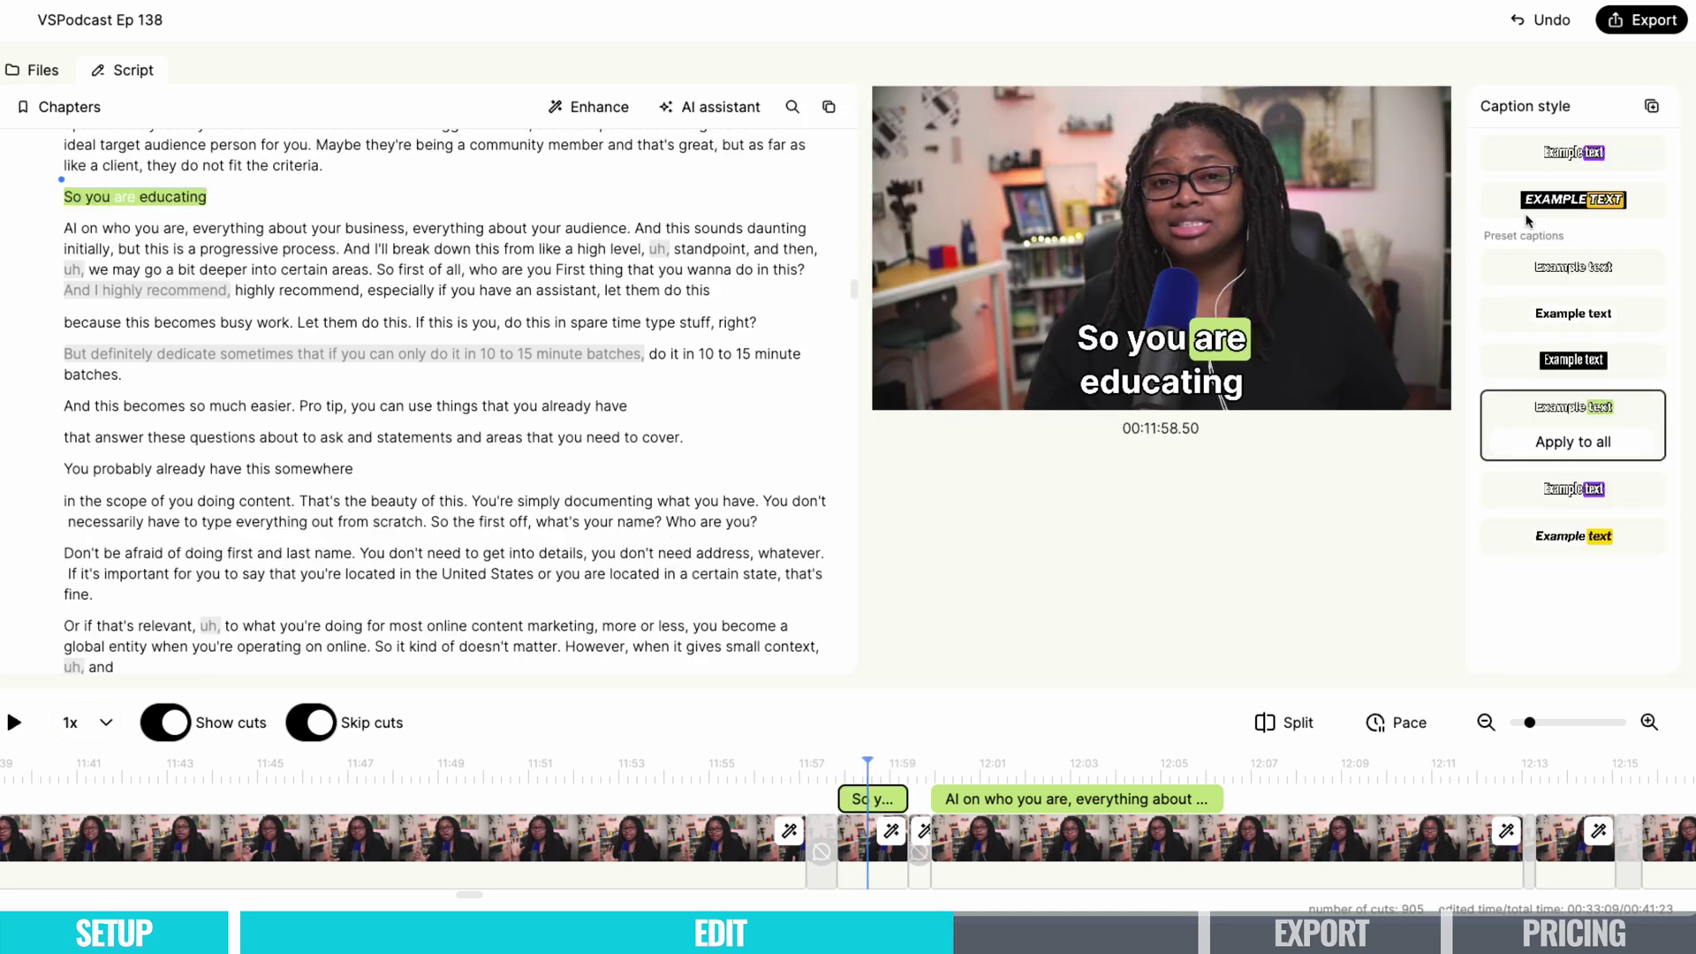
# Try the purple-highlight and uppercase yellow-highlight presets on the first caption and preview playback.
pyautogui.click(1603, 158)
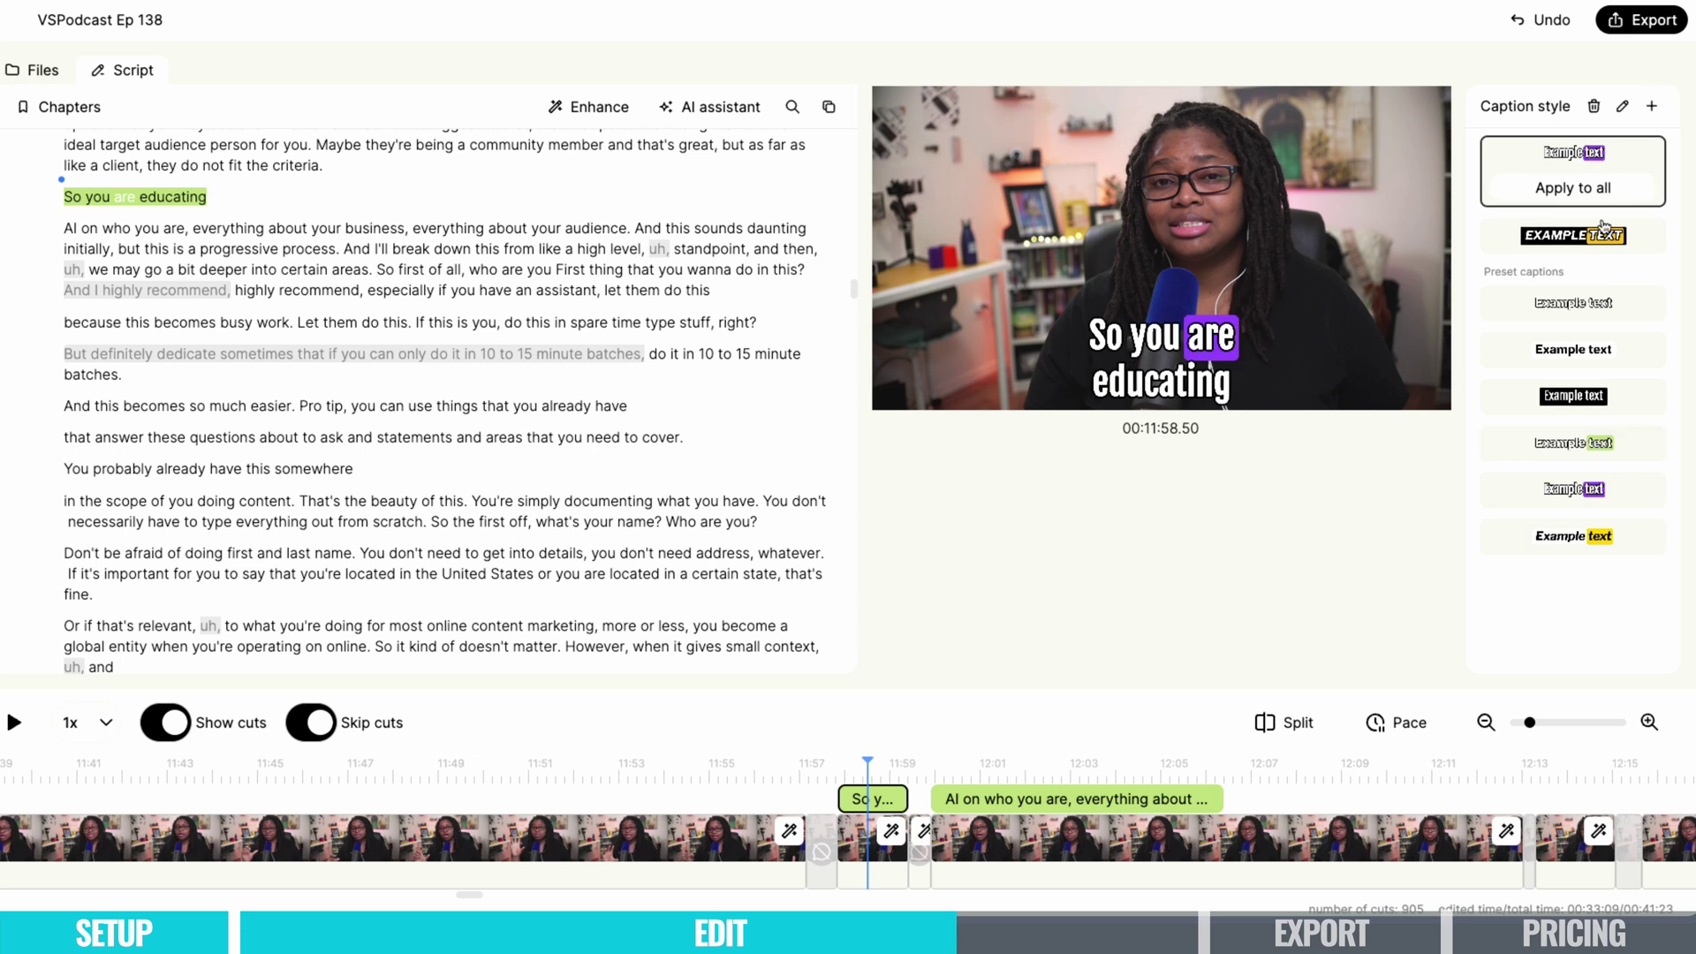
pyautogui.click(1612, 250)
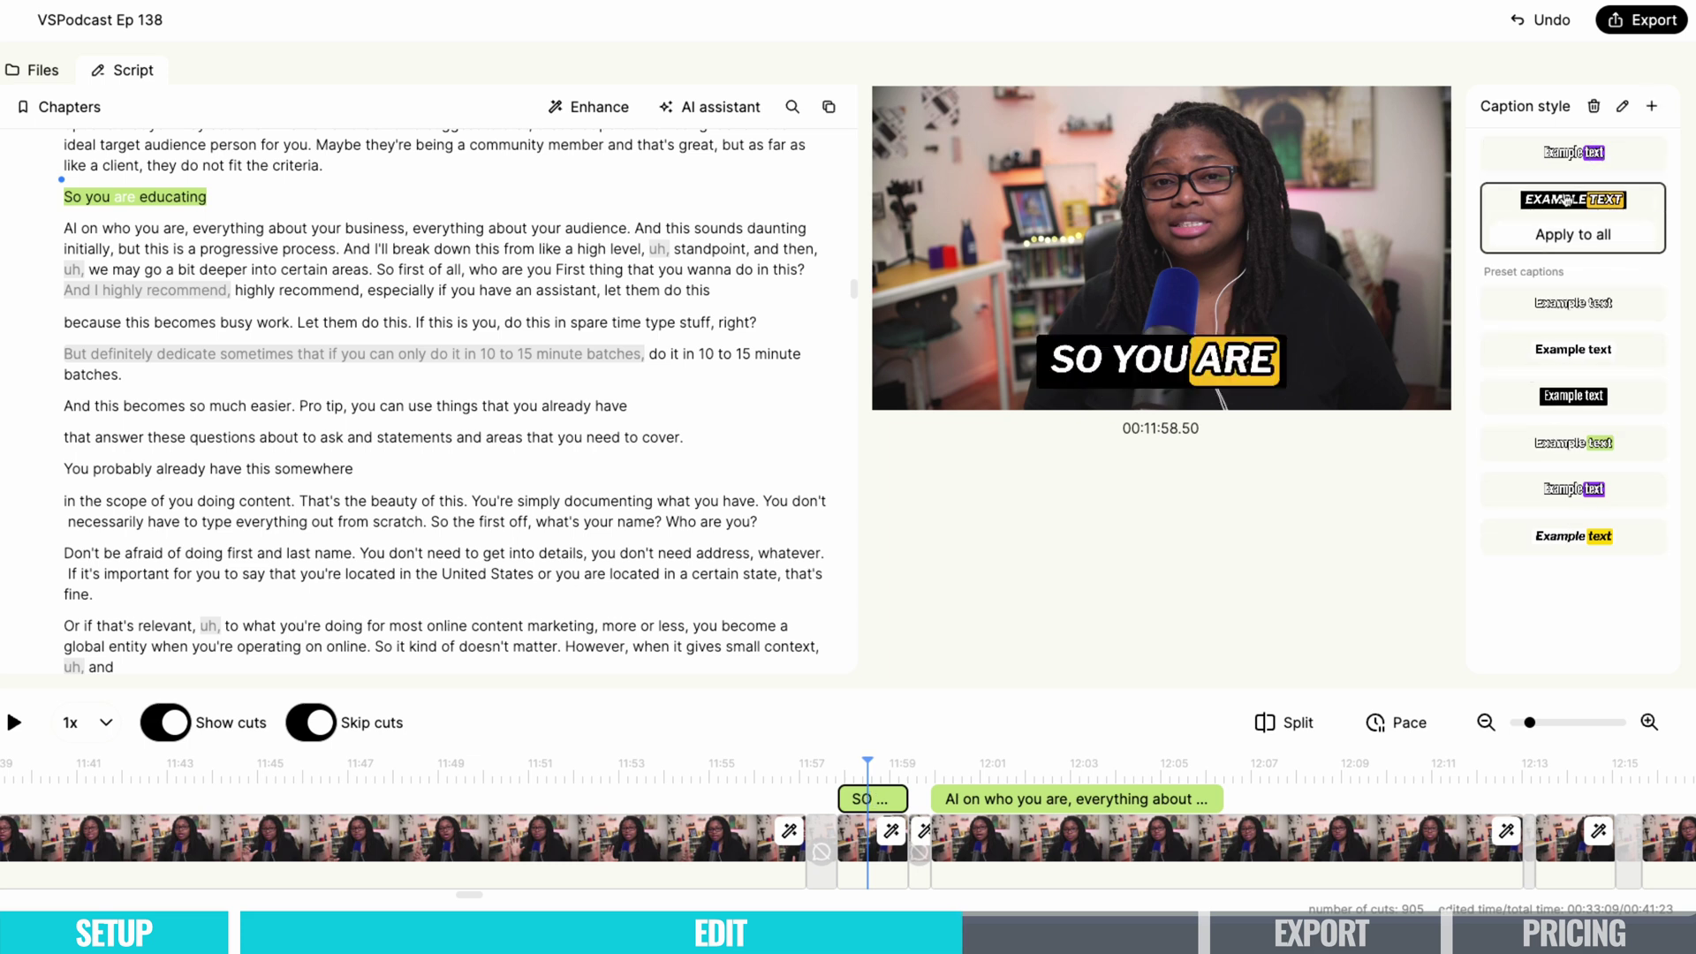
pyautogui.click(840, 783)
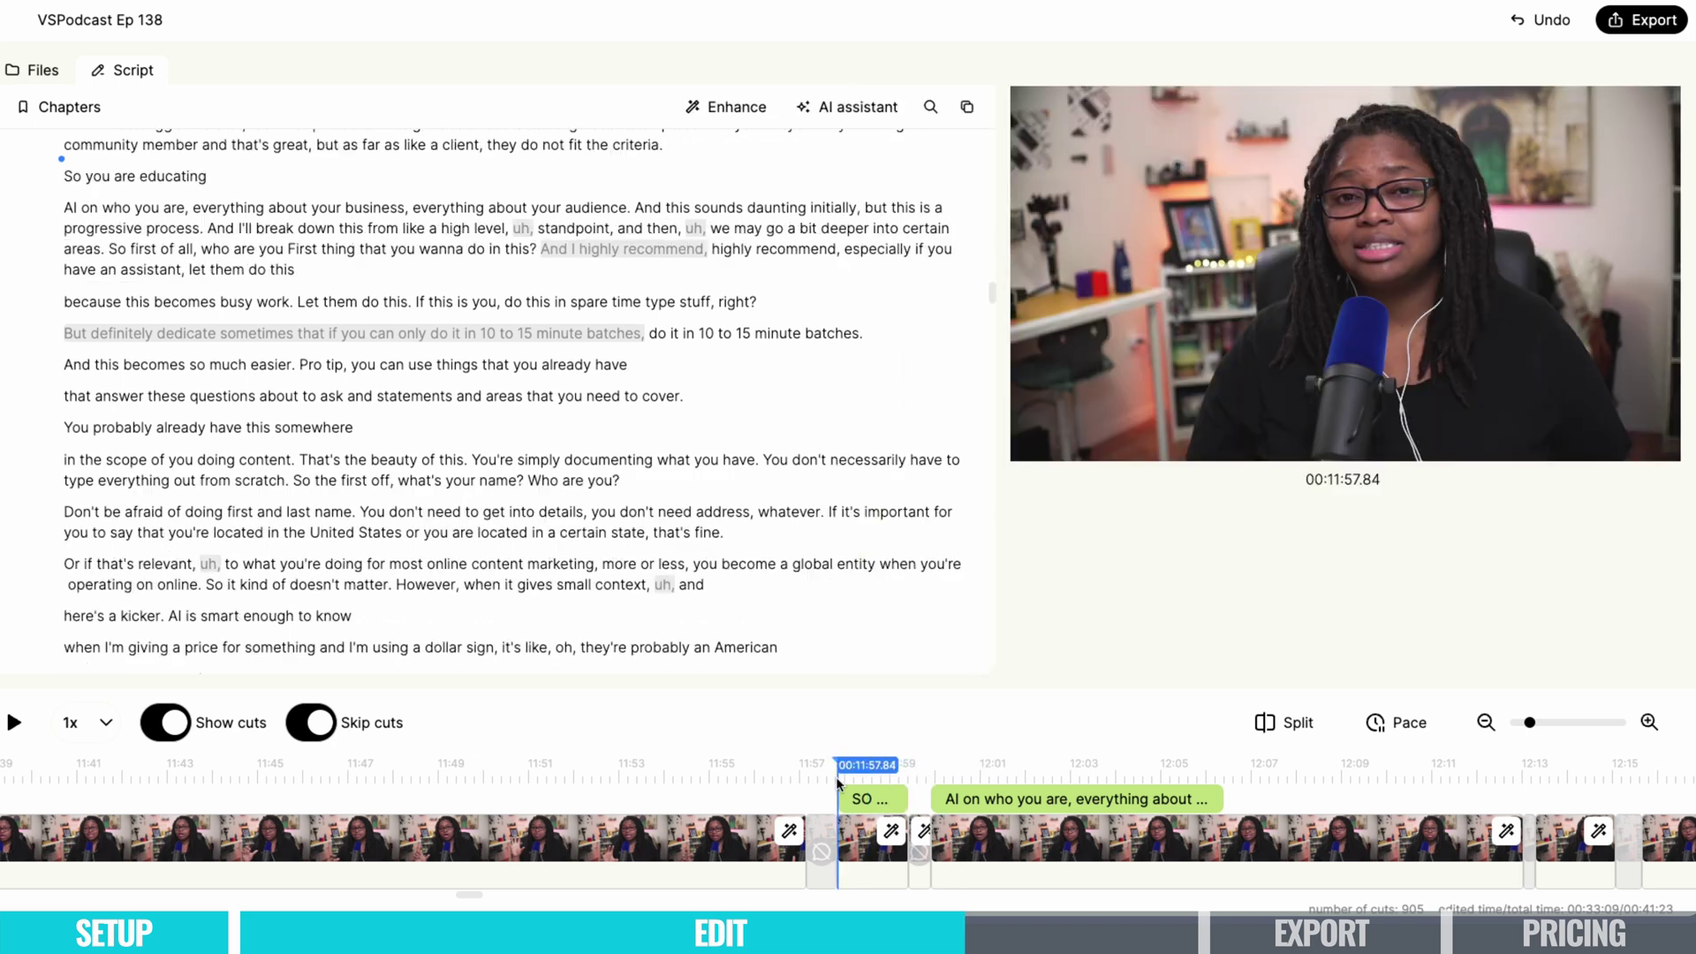
pyautogui.click(15, 724)
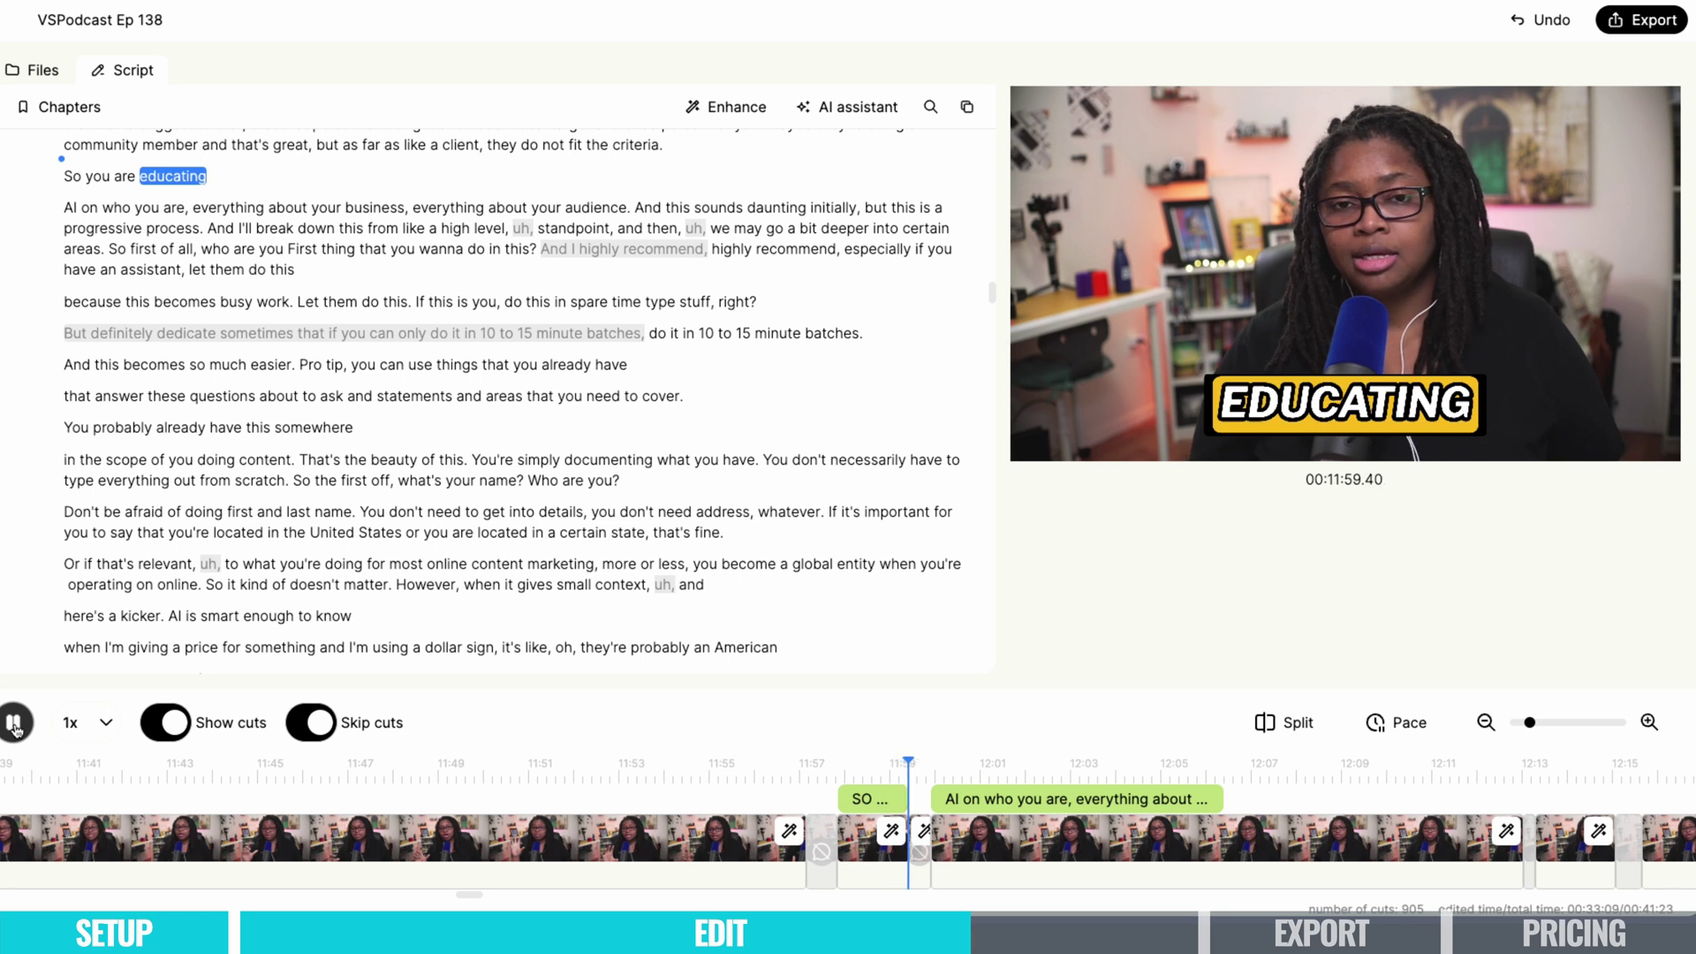
pyautogui.click(14, 724)
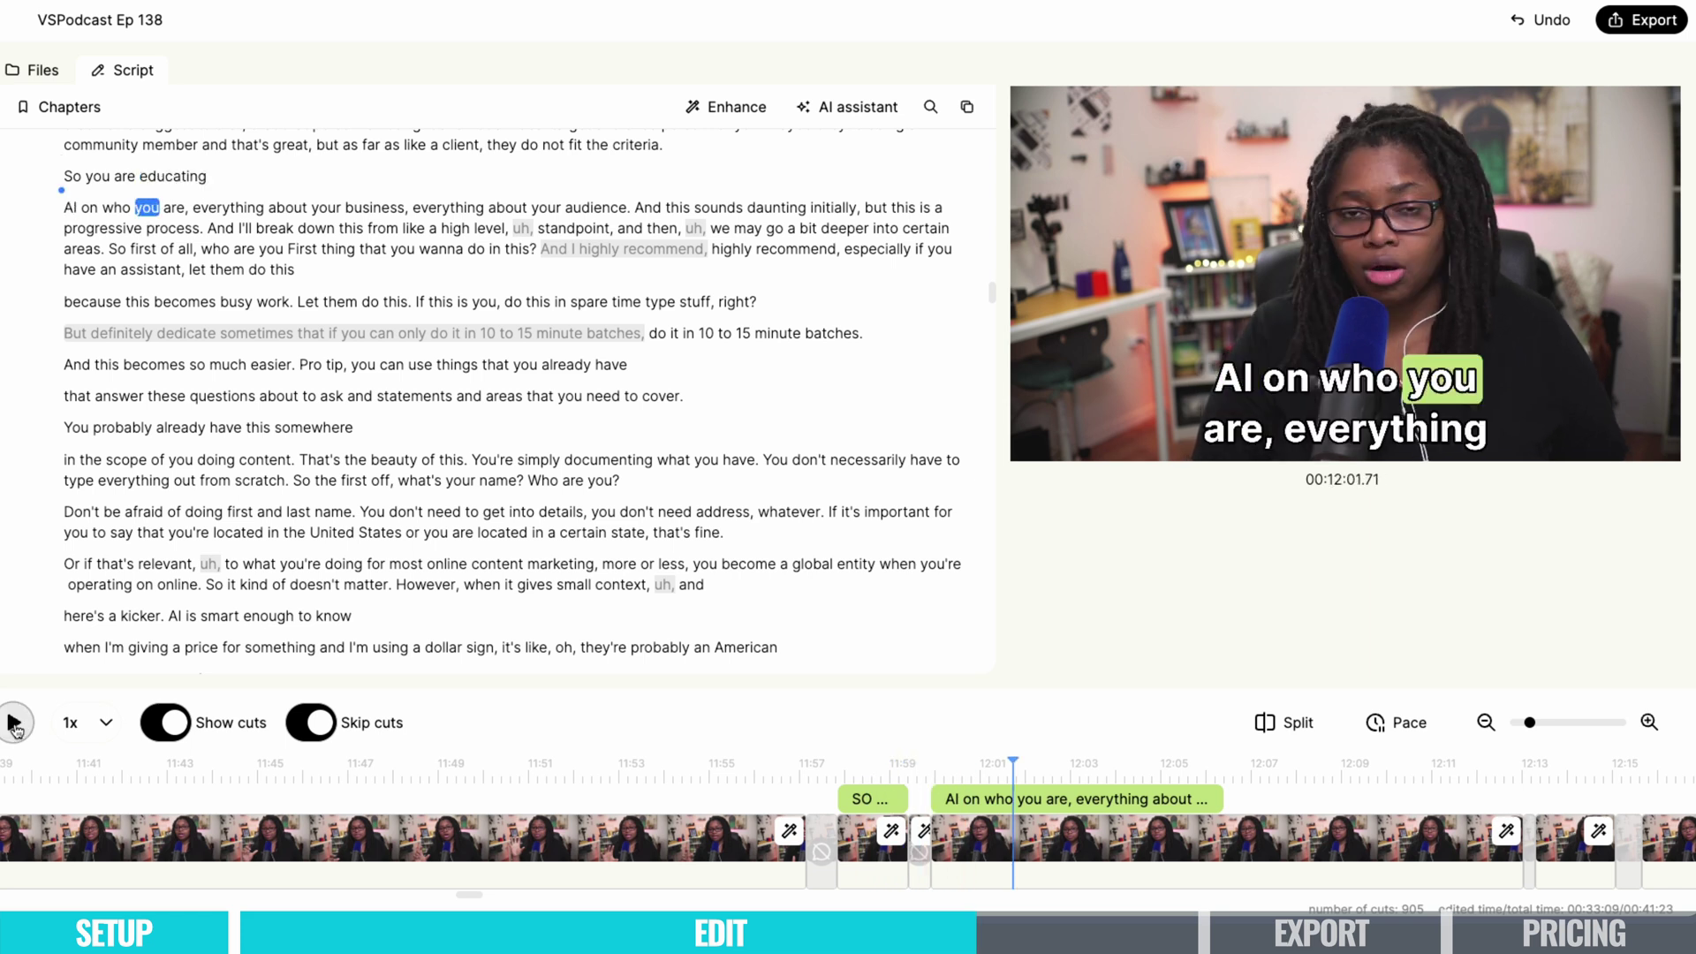
# Give the second caption the uppercase yellow-highlight style and apply it to all captions.
pyautogui.click(980, 802)
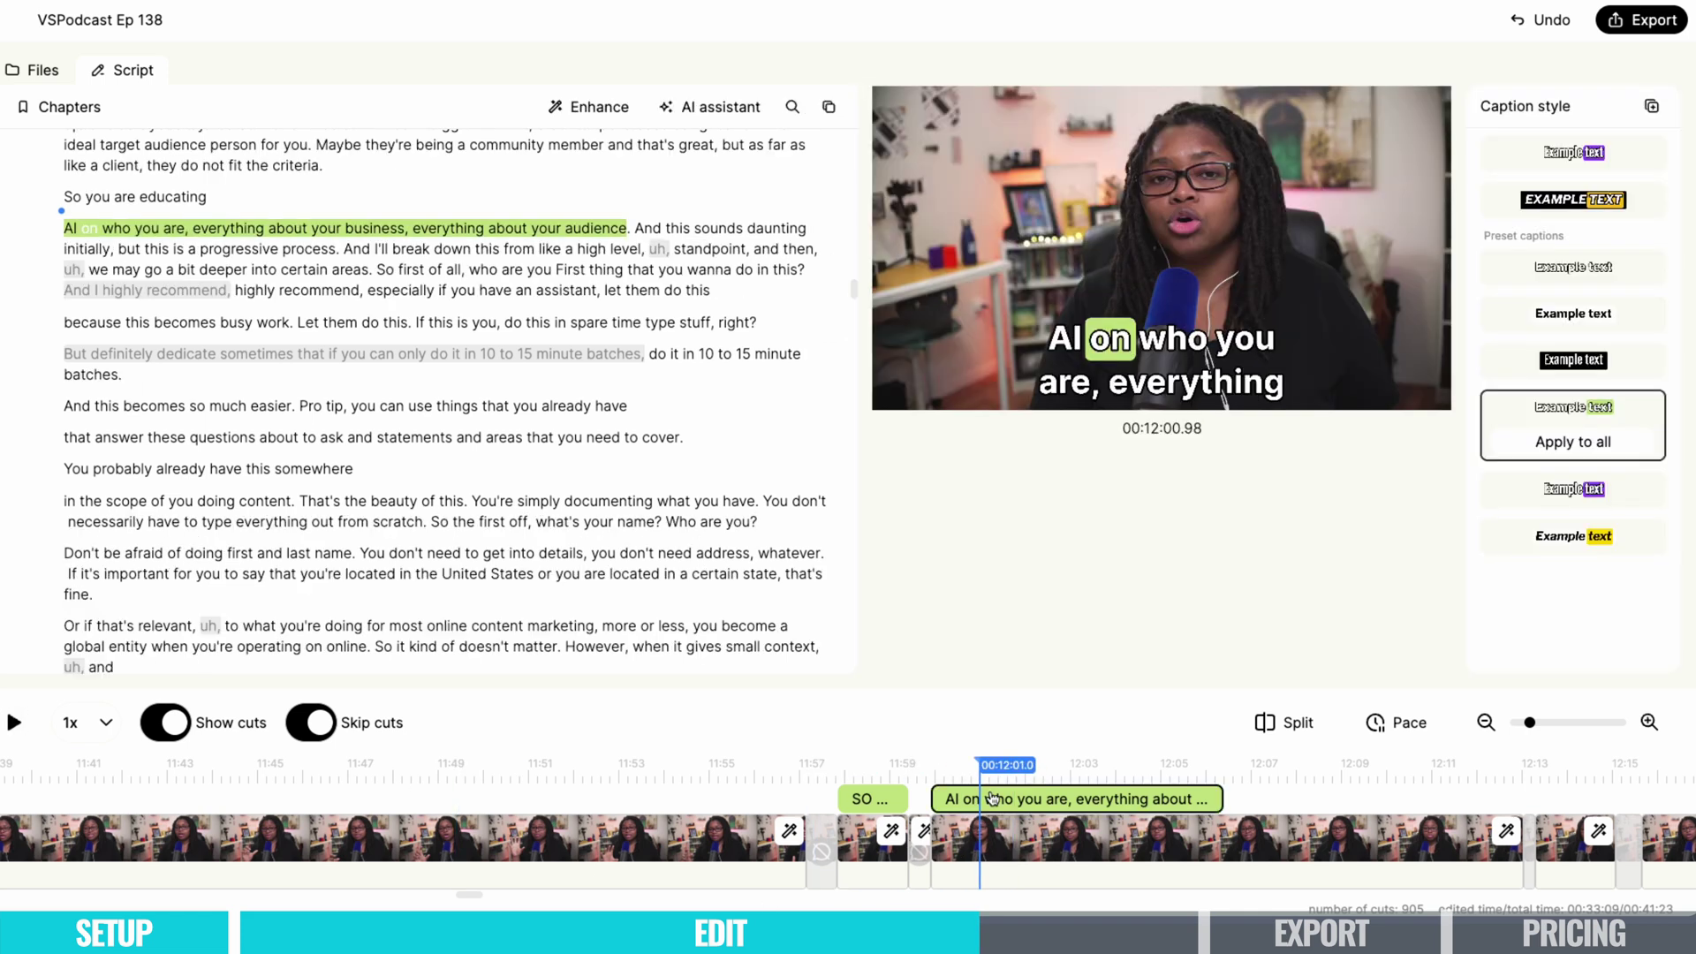
pyautogui.click(1581, 192)
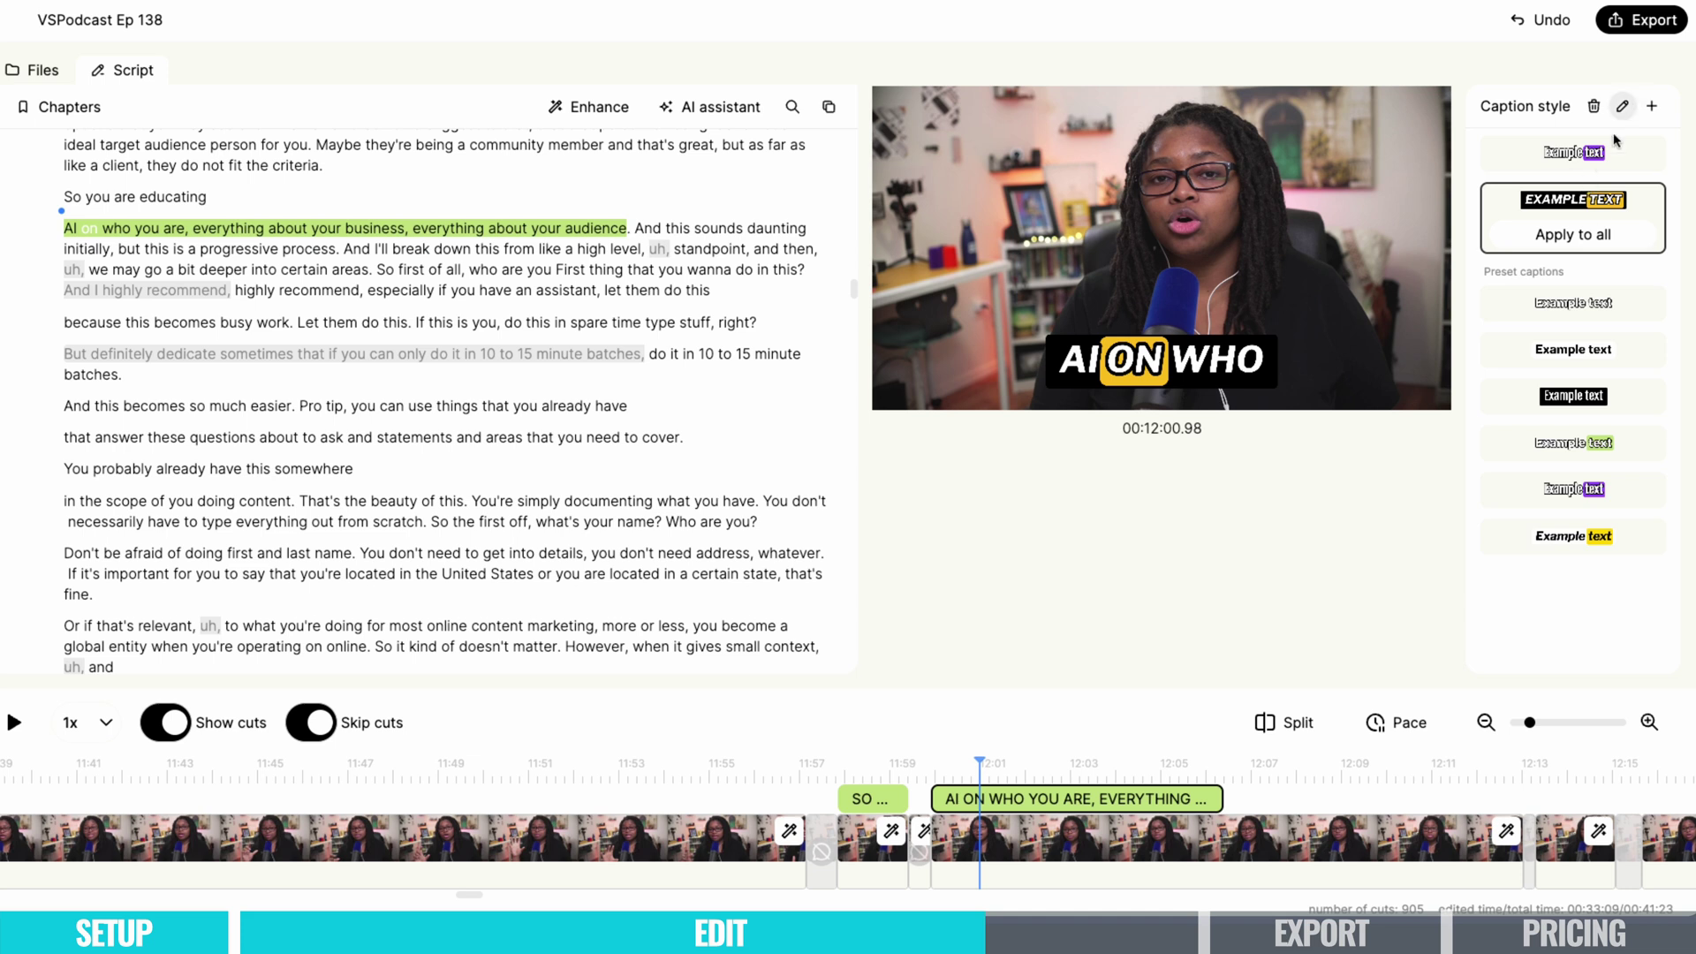
pyautogui.click(1600, 240)
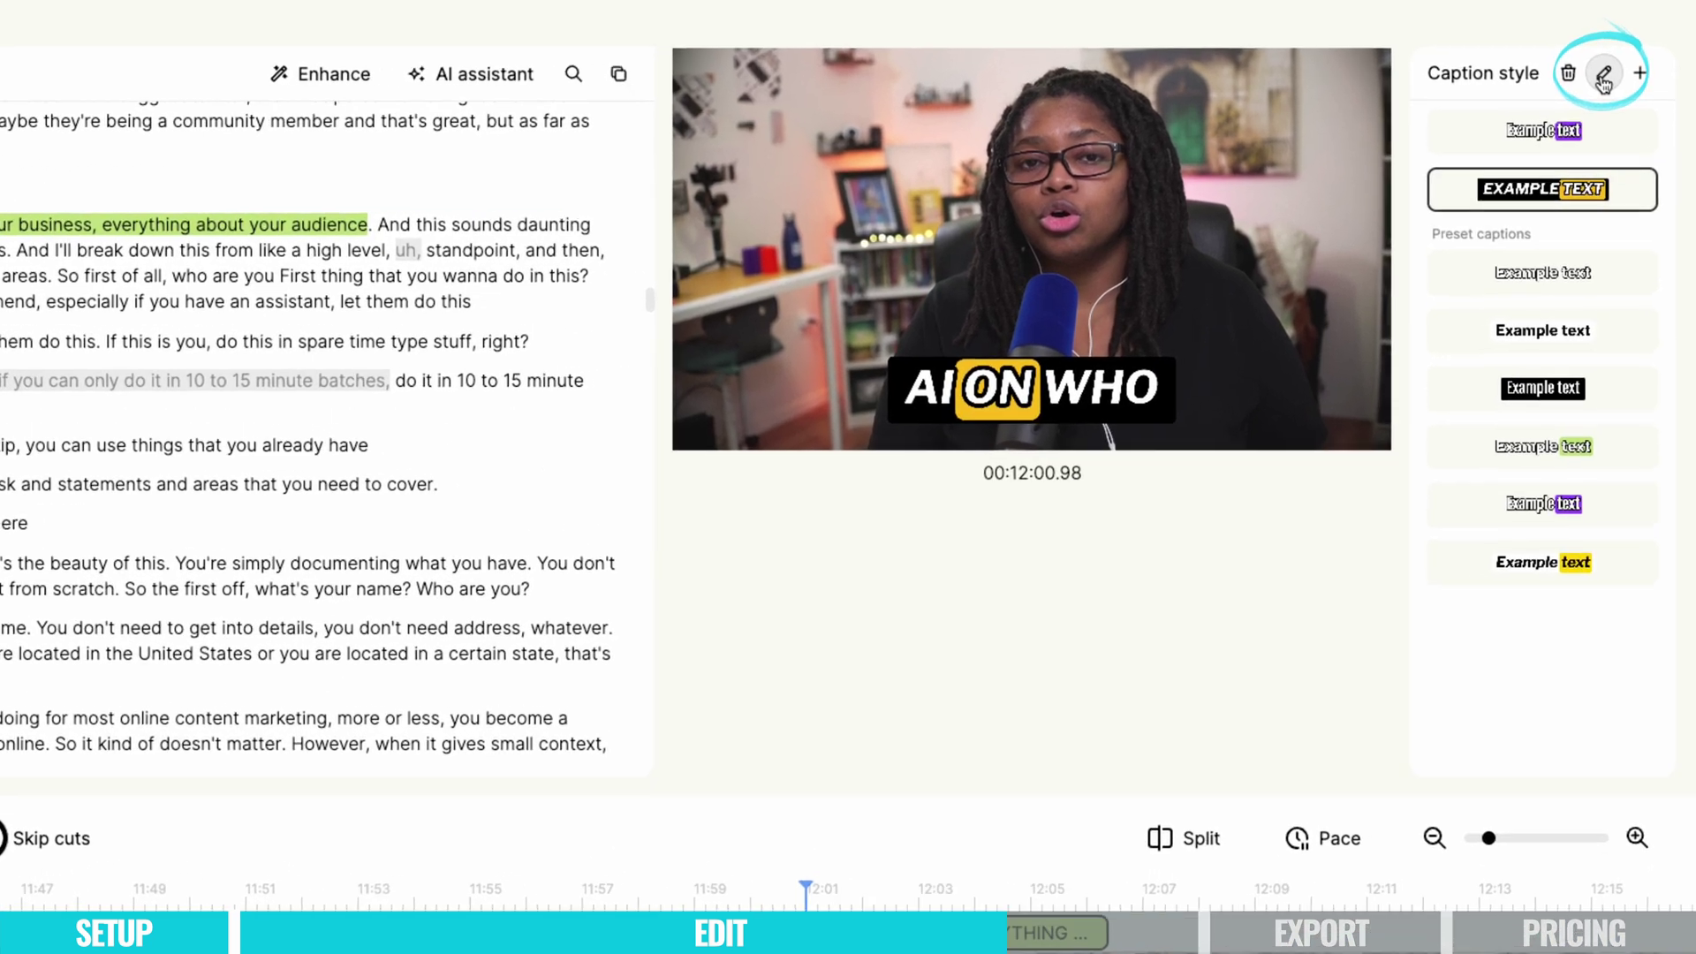
# Edit the caption style and set the caption text colour to dark blue.
pyautogui.click(1622, 106)
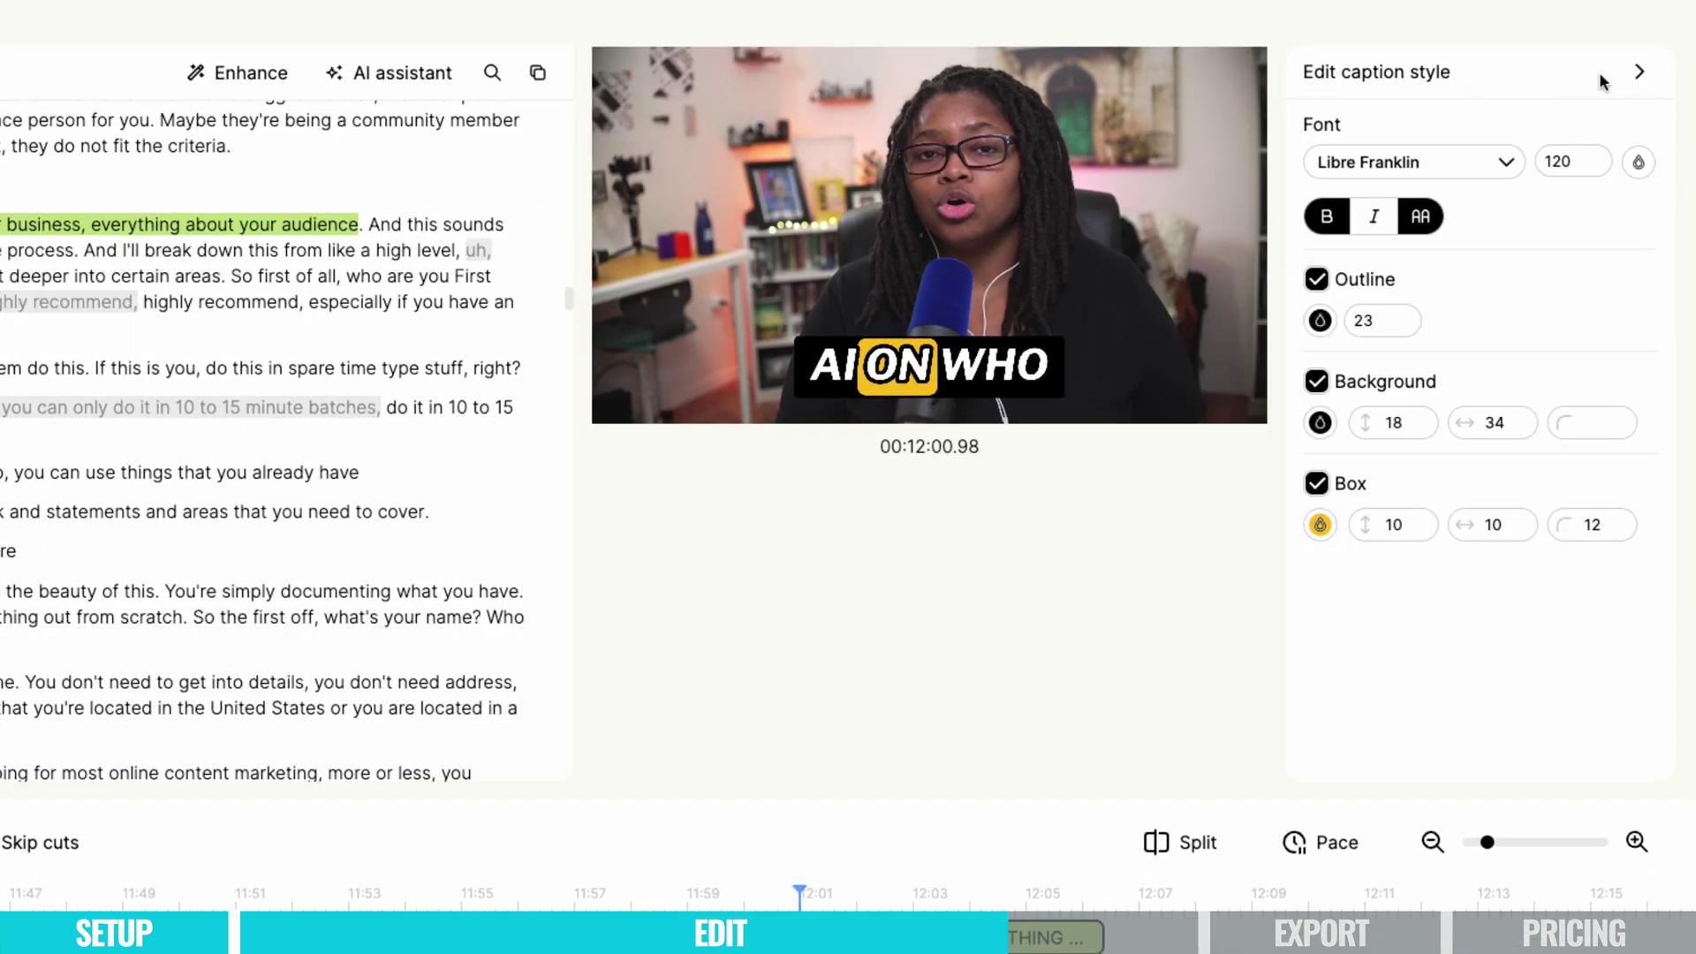
pyautogui.click(1467, 175)
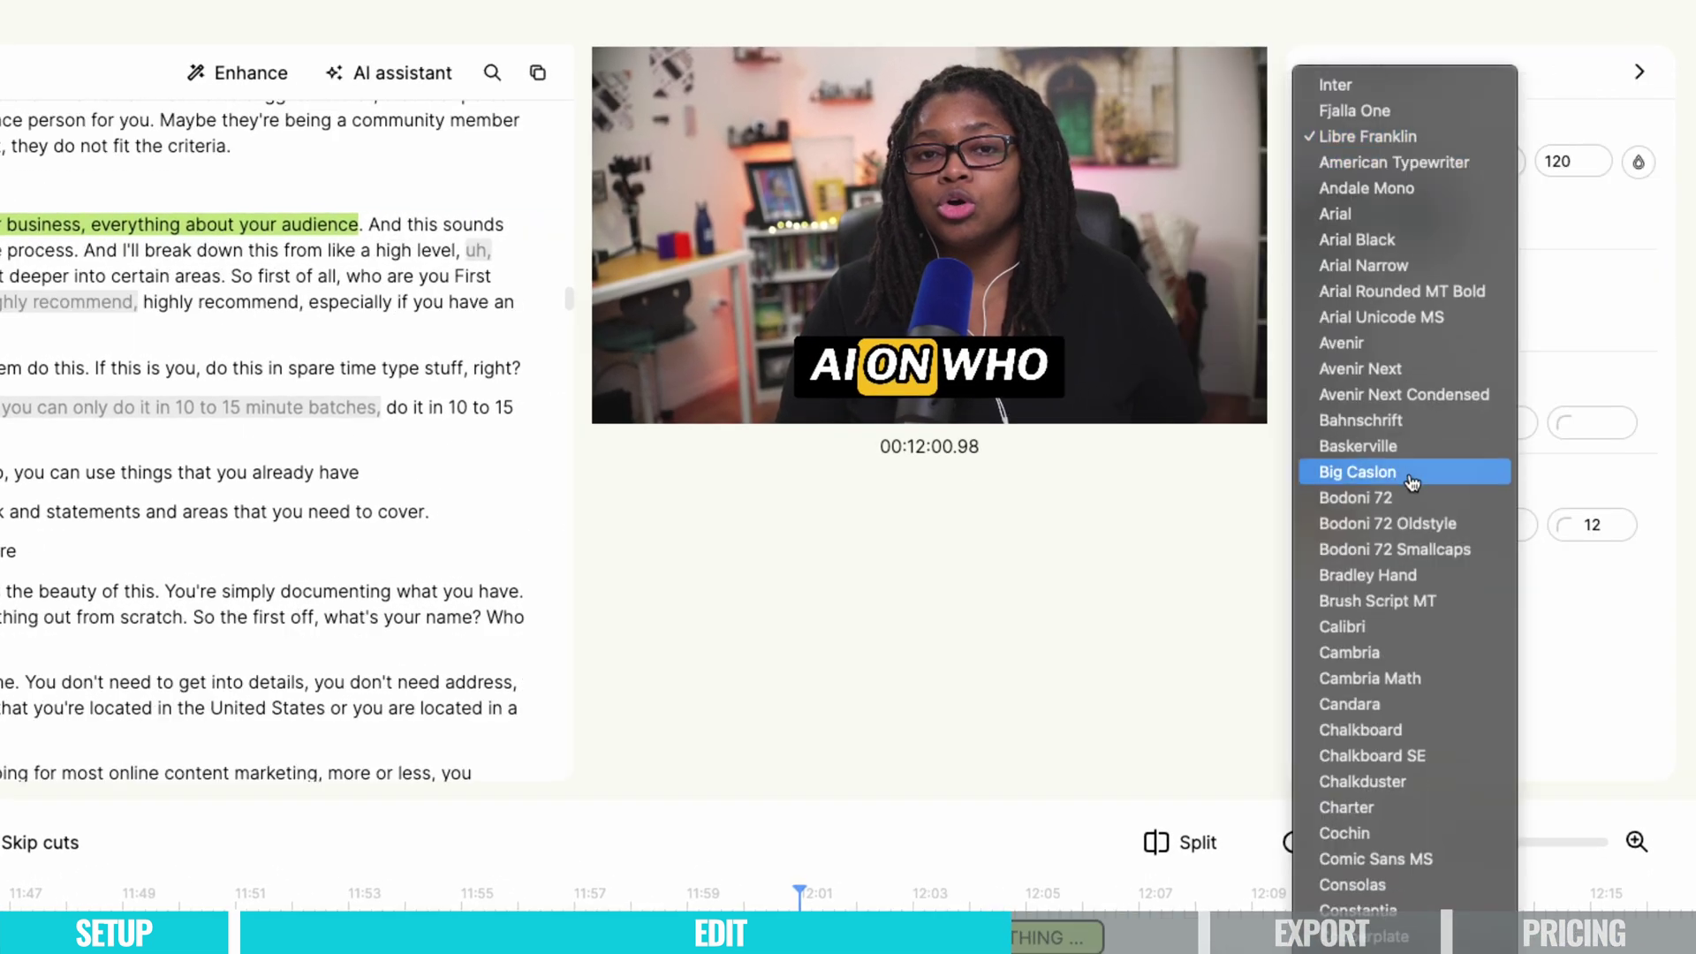
pyautogui.click(1589, 186)
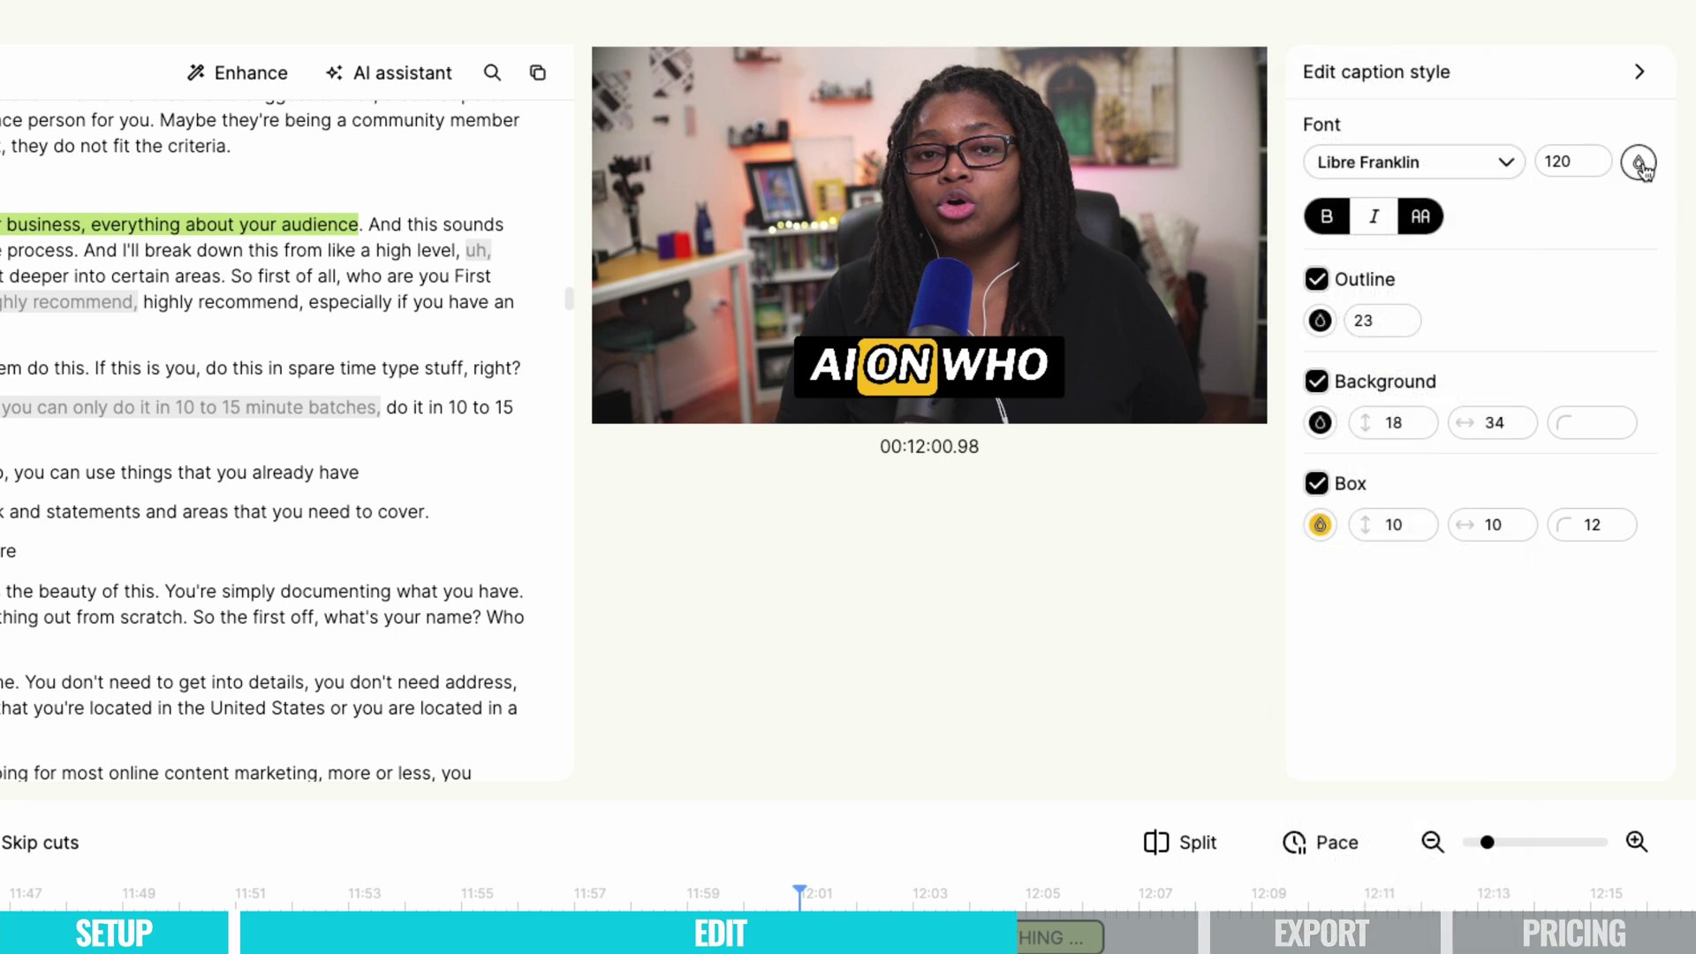
pyautogui.click(1639, 163)
pyautogui.click(1552, 360)
pyautogui.moveTo(1554, 362); pyautogui.dragTo(1558, 259)
pyautogui.click(1627, 124)
# Set the caption font to Arial Black and thin the outline to 15.
pyautogui.click(1419, 161)
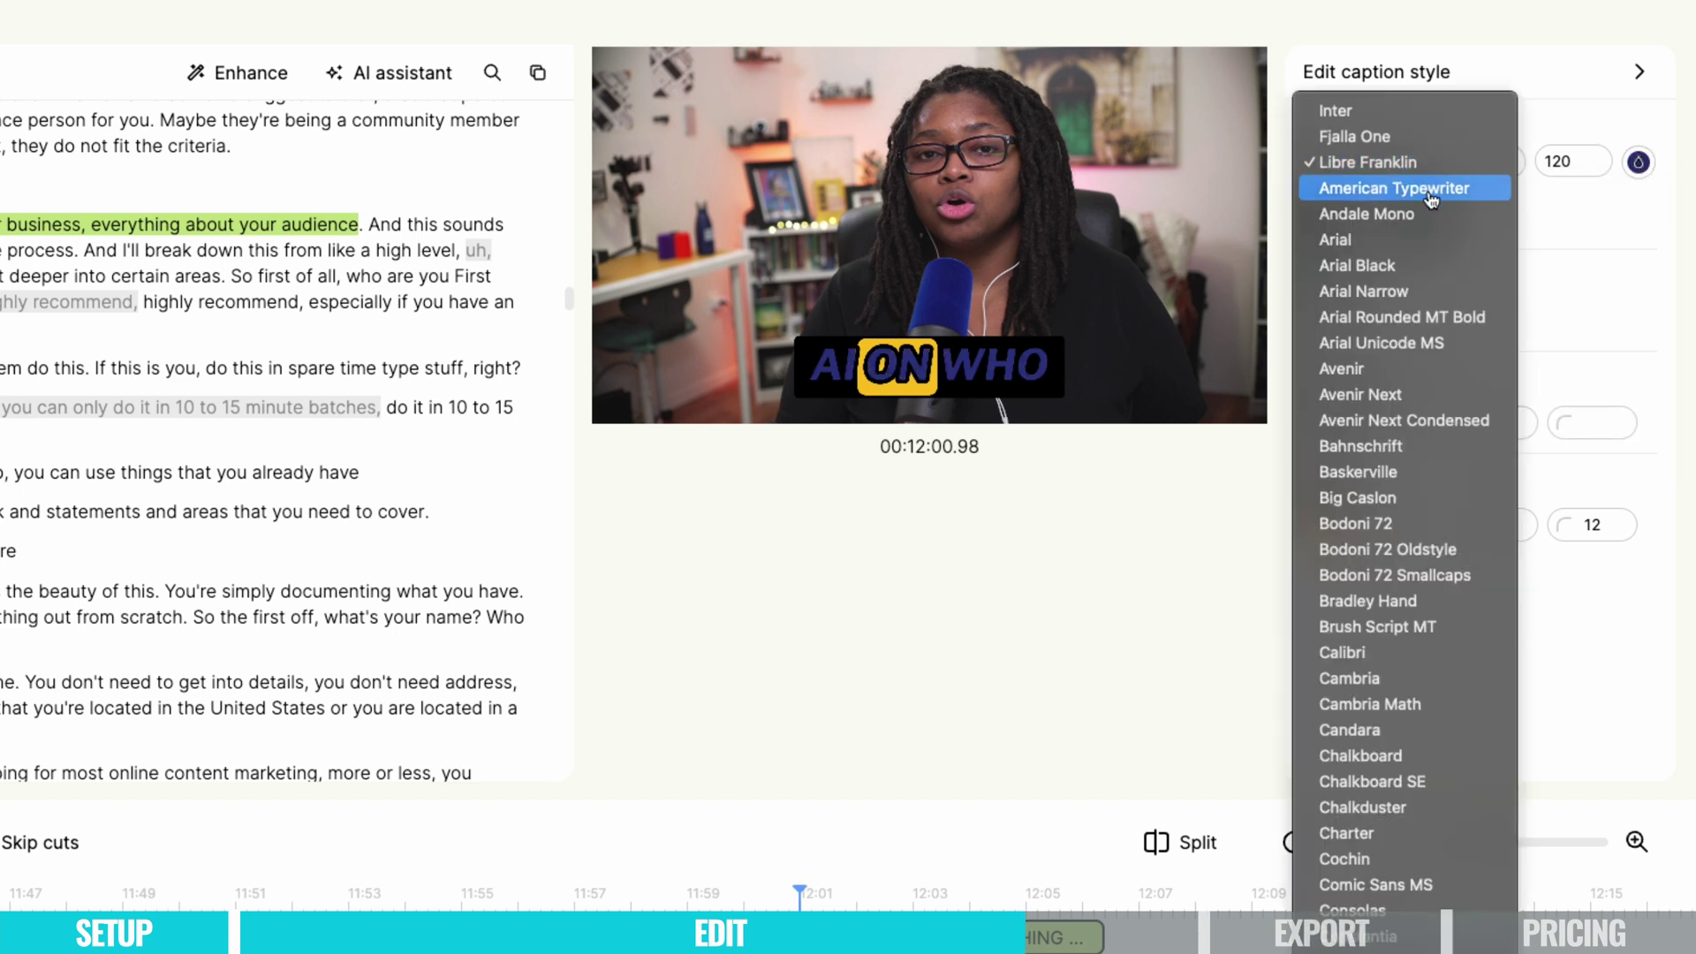
pyautogui.click(1421, 250)
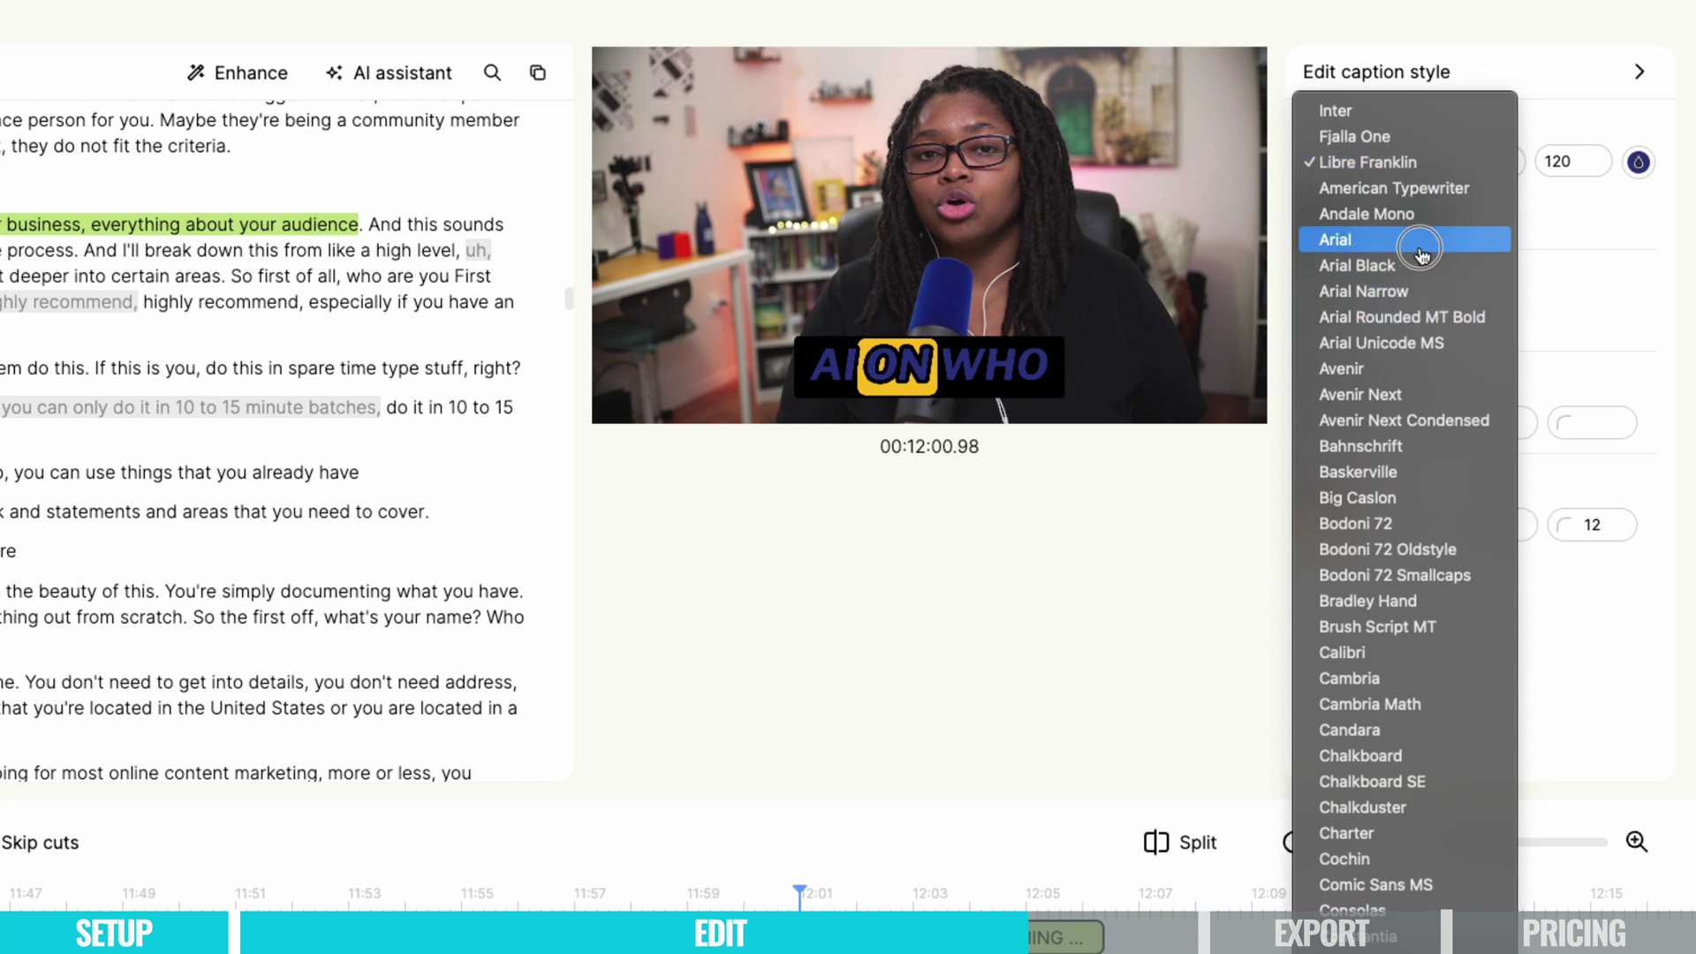
pyautogui.click(1417, 267)
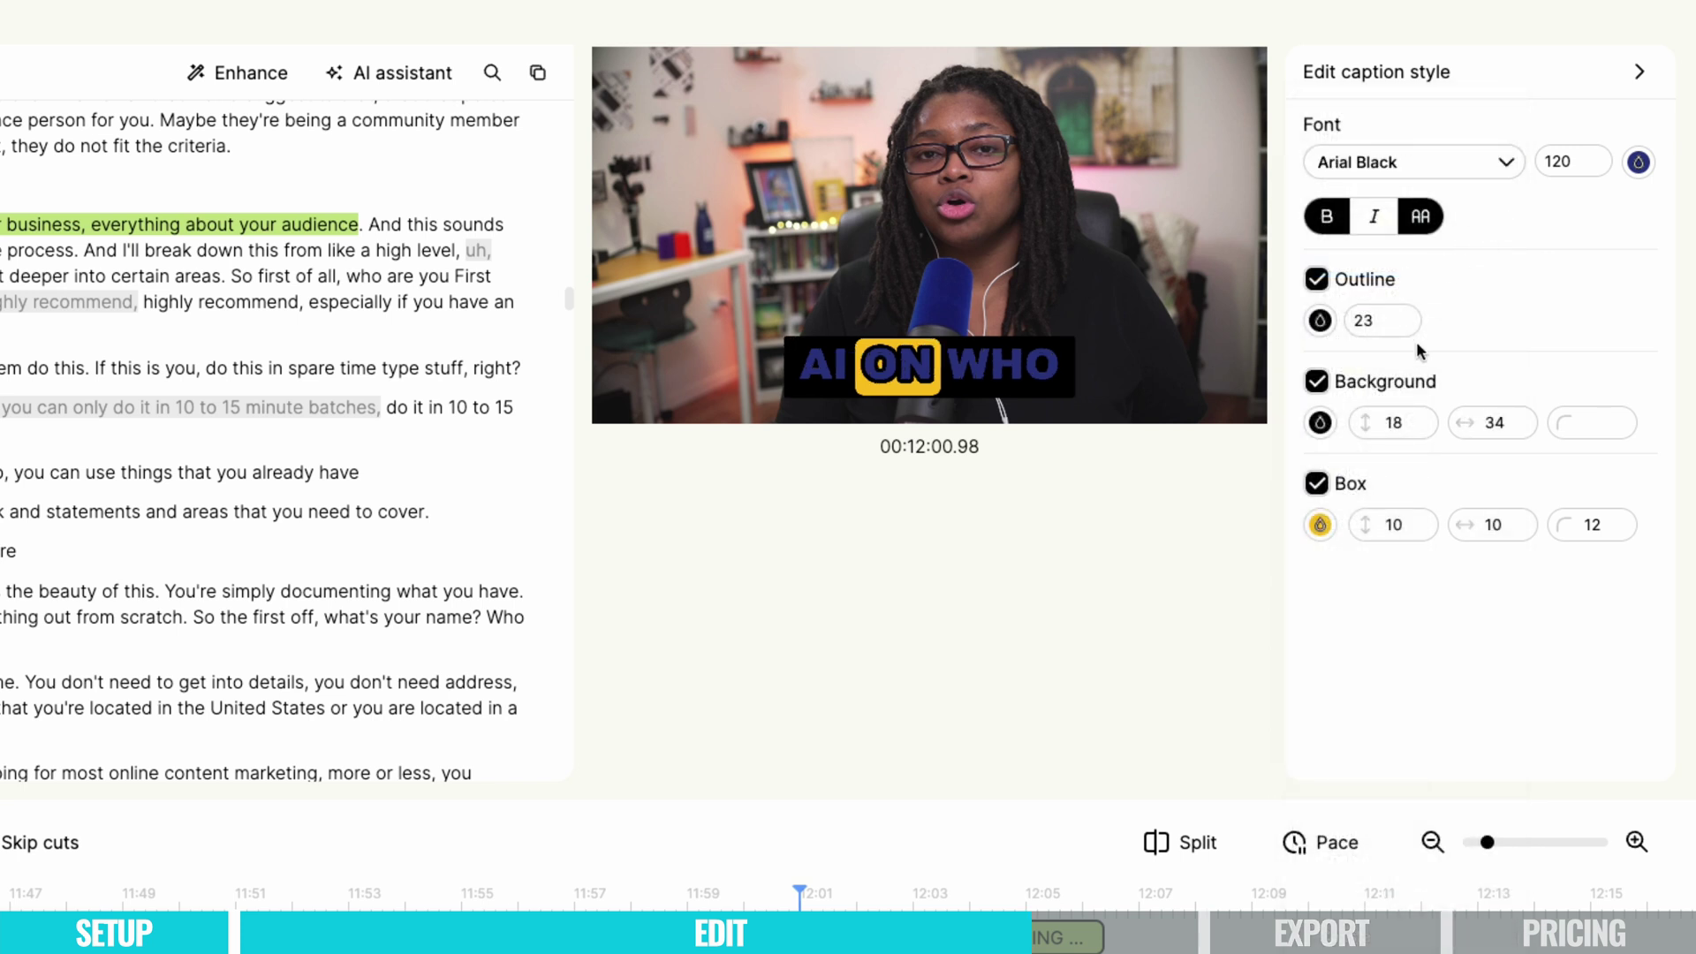
pyautogui.click(1370, 321)
pyautogui.click(1404, 327)
pyautogui.click(1404, 327)
pyautogui.click(1404, 327)
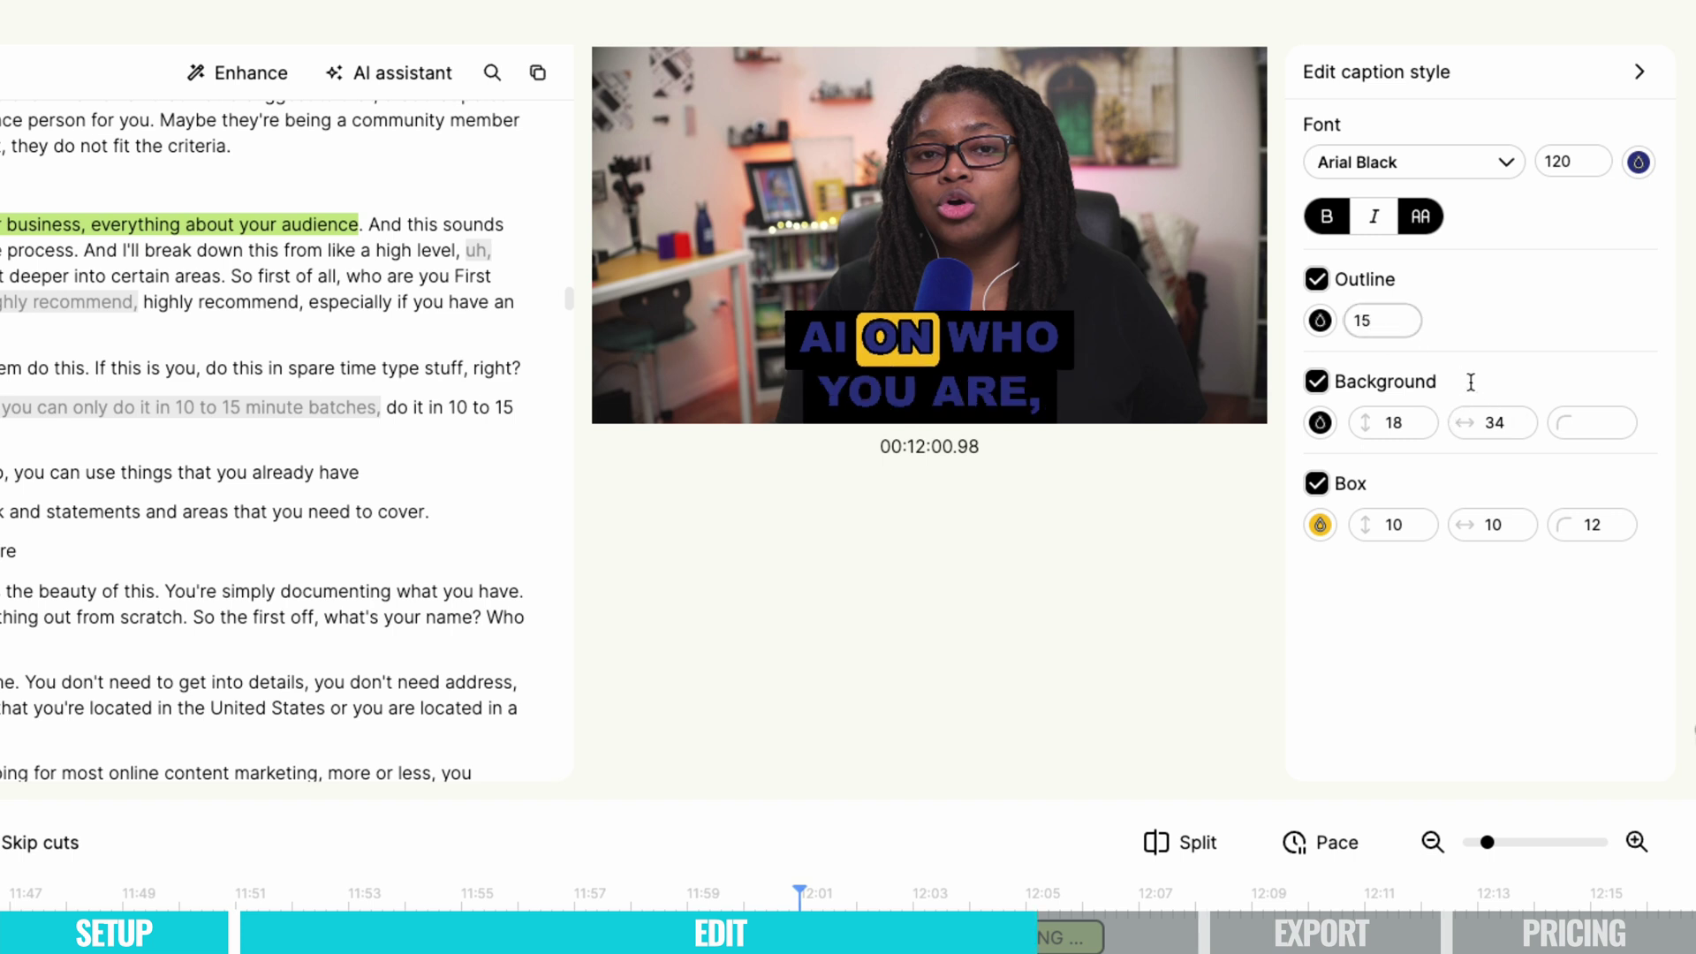
# Turn off the dark caption background and make the outline pale pinkish grey.
pyautogui.click(1315, 483)
pyautogui.click(1316, 483)
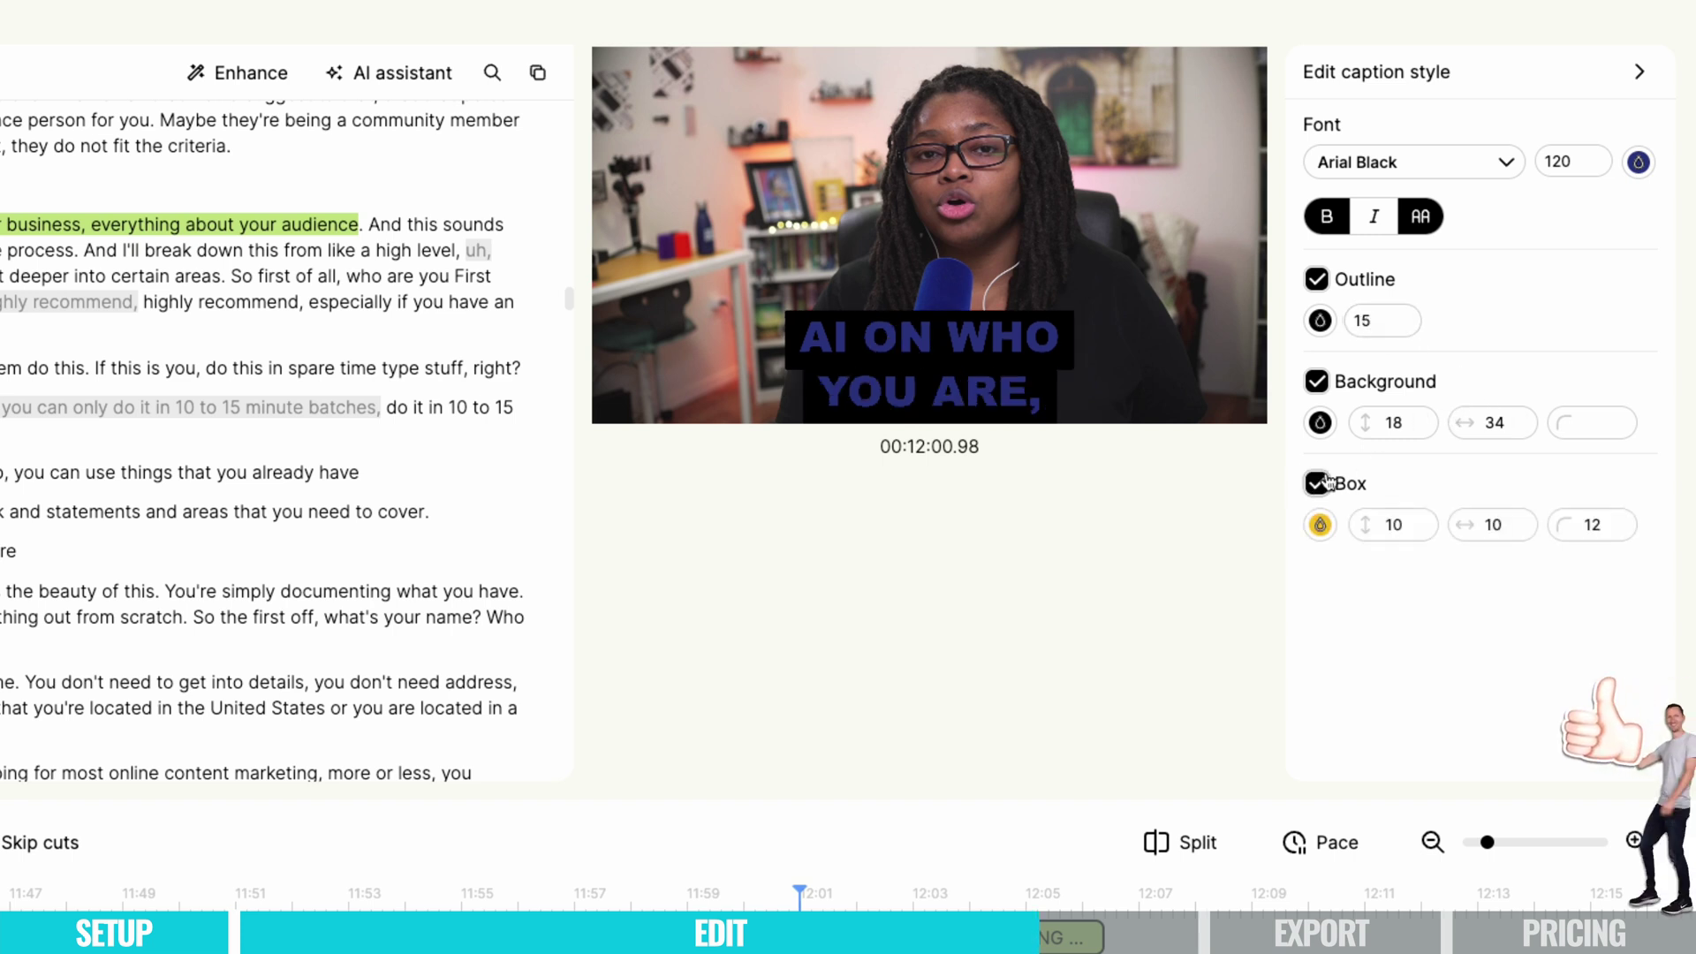
pyautogui.click(1328, 385)
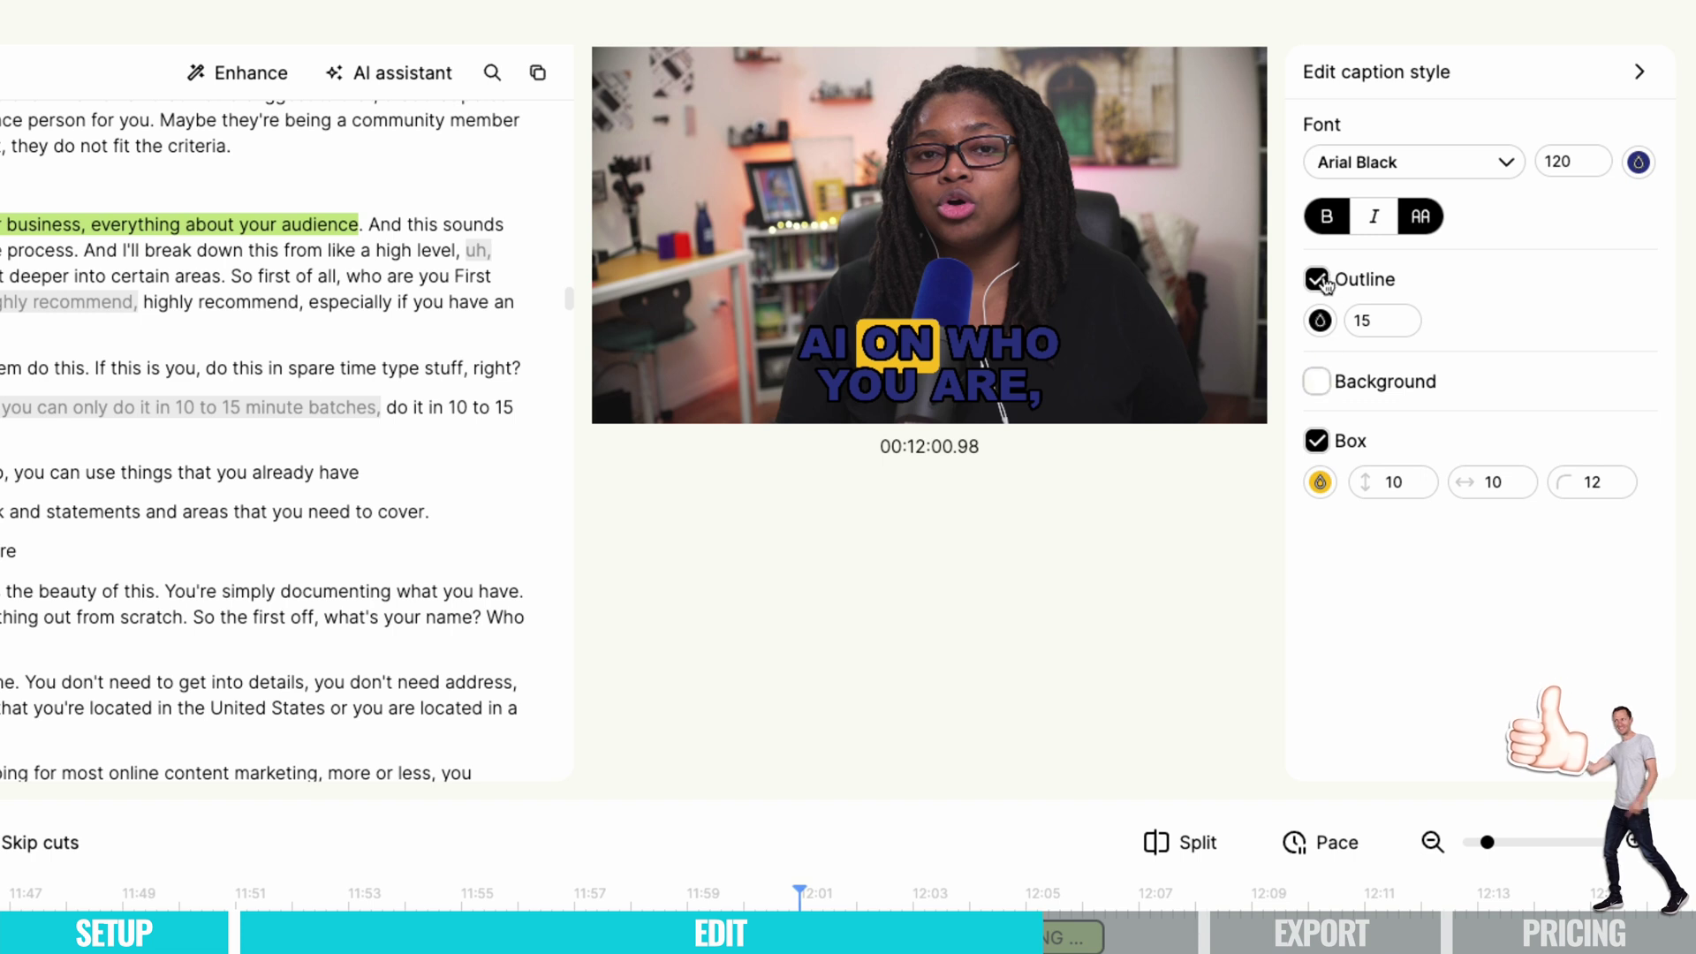
pyautogui.click(1319, 320)
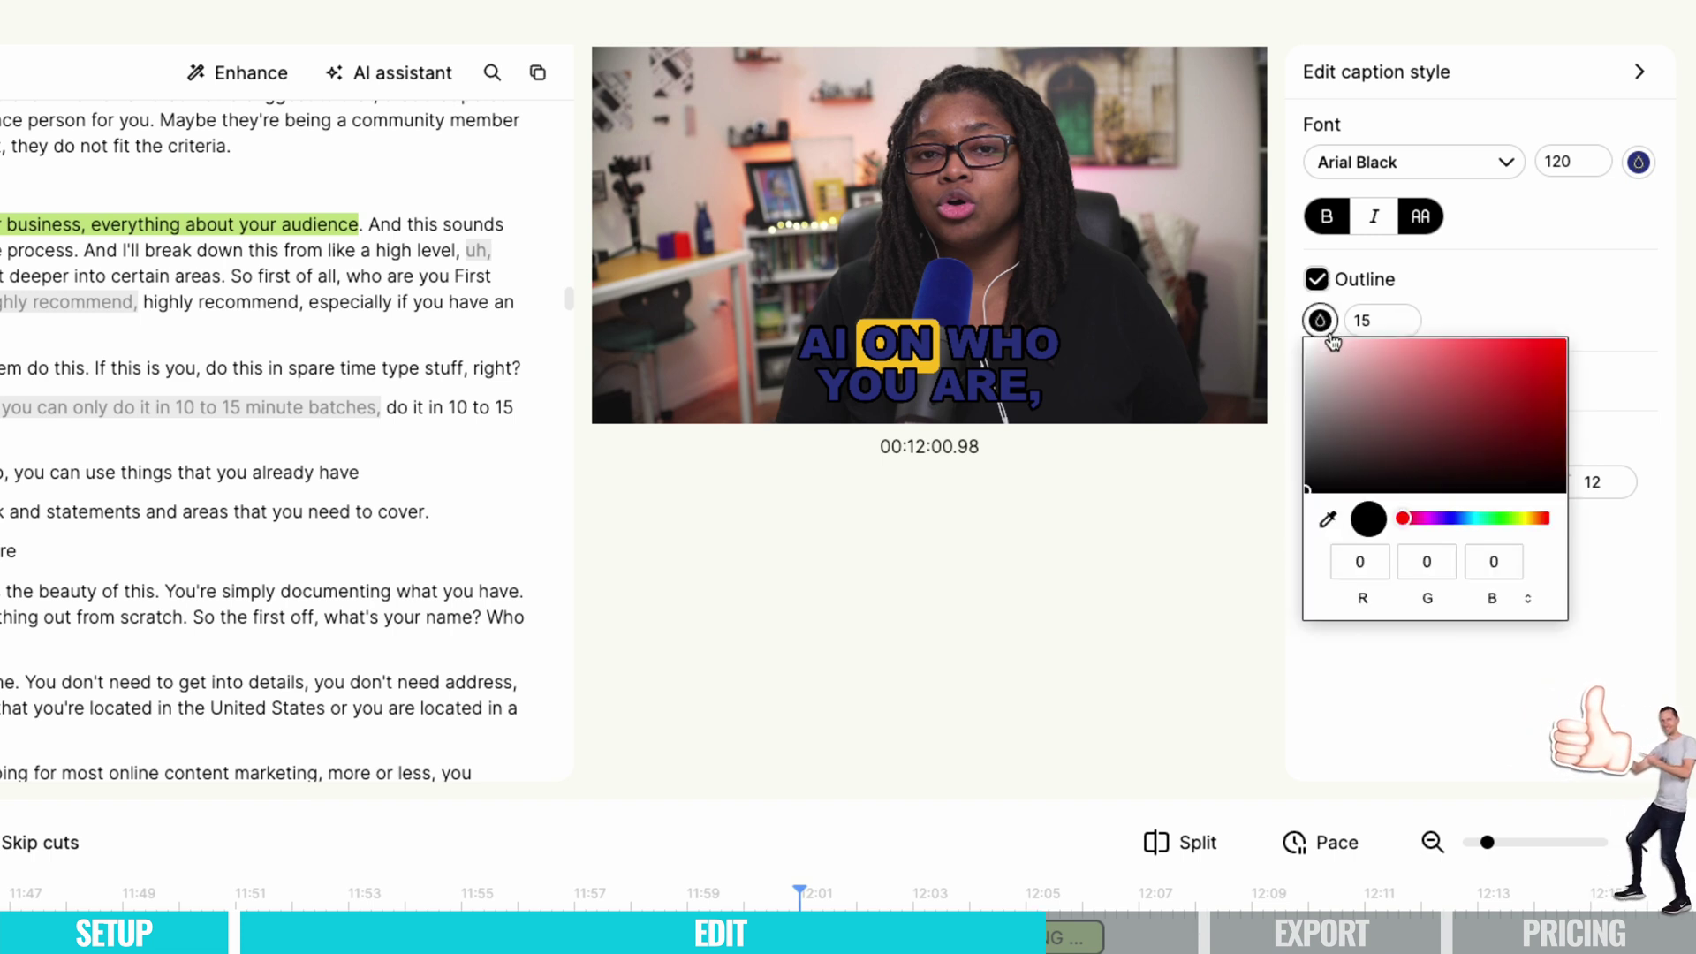
pyautogui.moveTo(1346, 389); pyautogui.dragTo(1328, 369)
pyautogui.press('Escape')
pyautogui.click(639, 896)
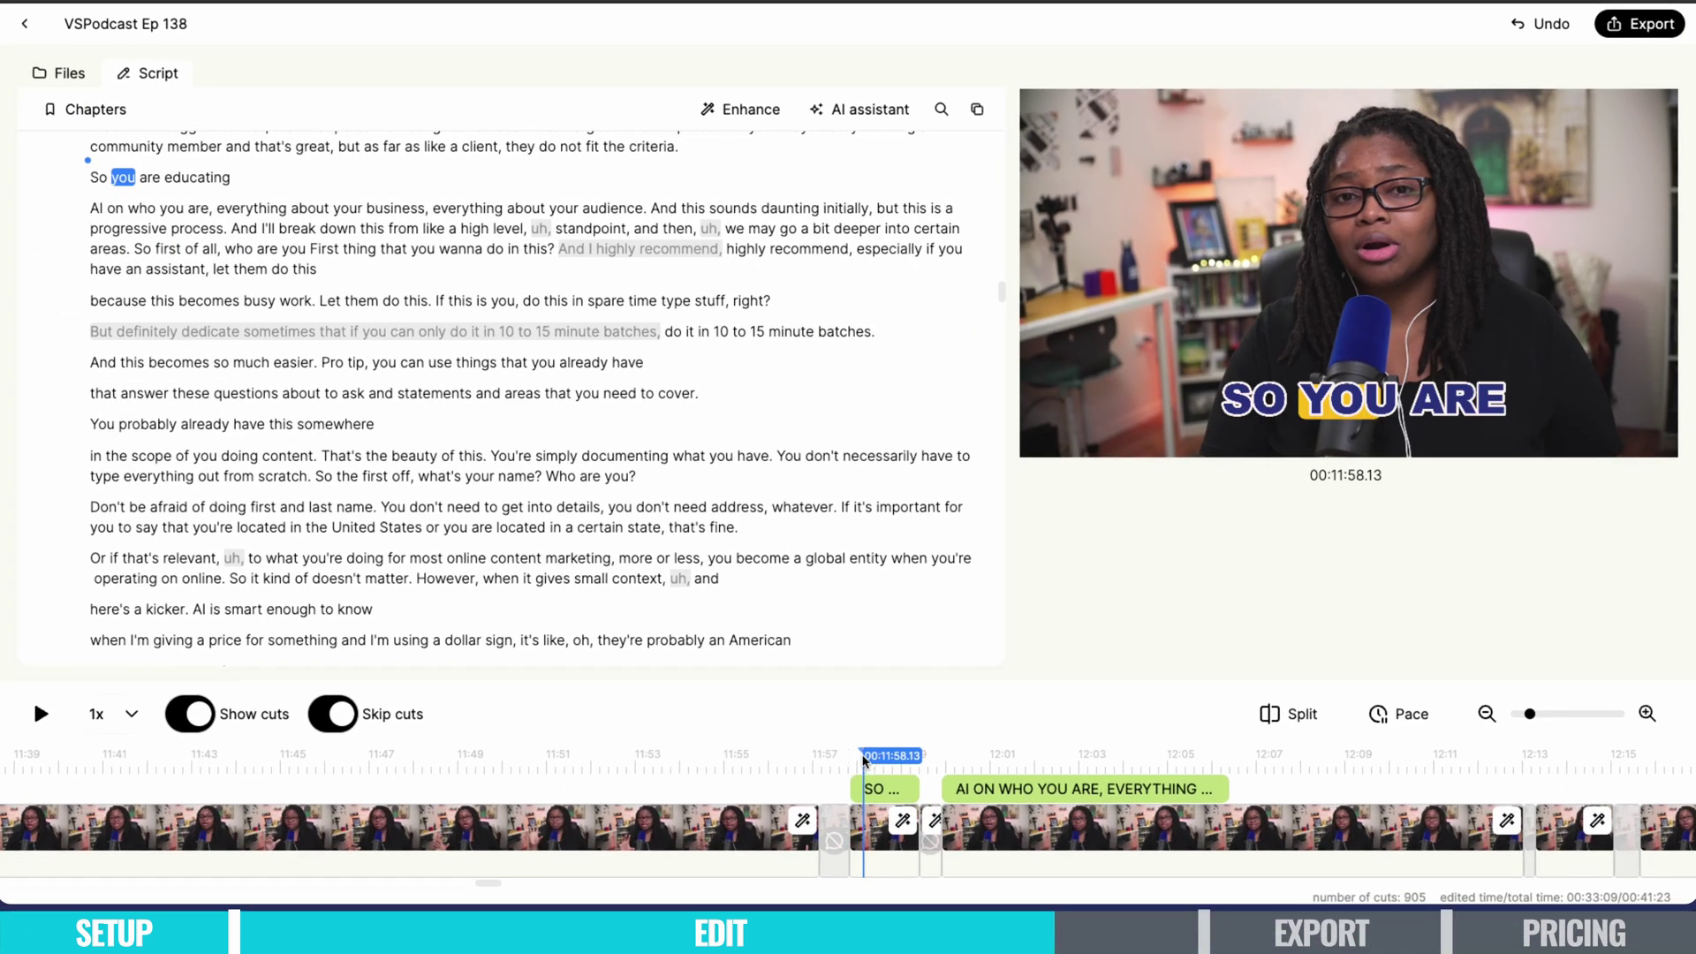
# Preview the captions, then save the dark blue look as a custom all-caps caption style.
pyautogui.moveTo(863, 758); pyautogui.dragTo(841, 757)
pyautogui.click(31, 713)
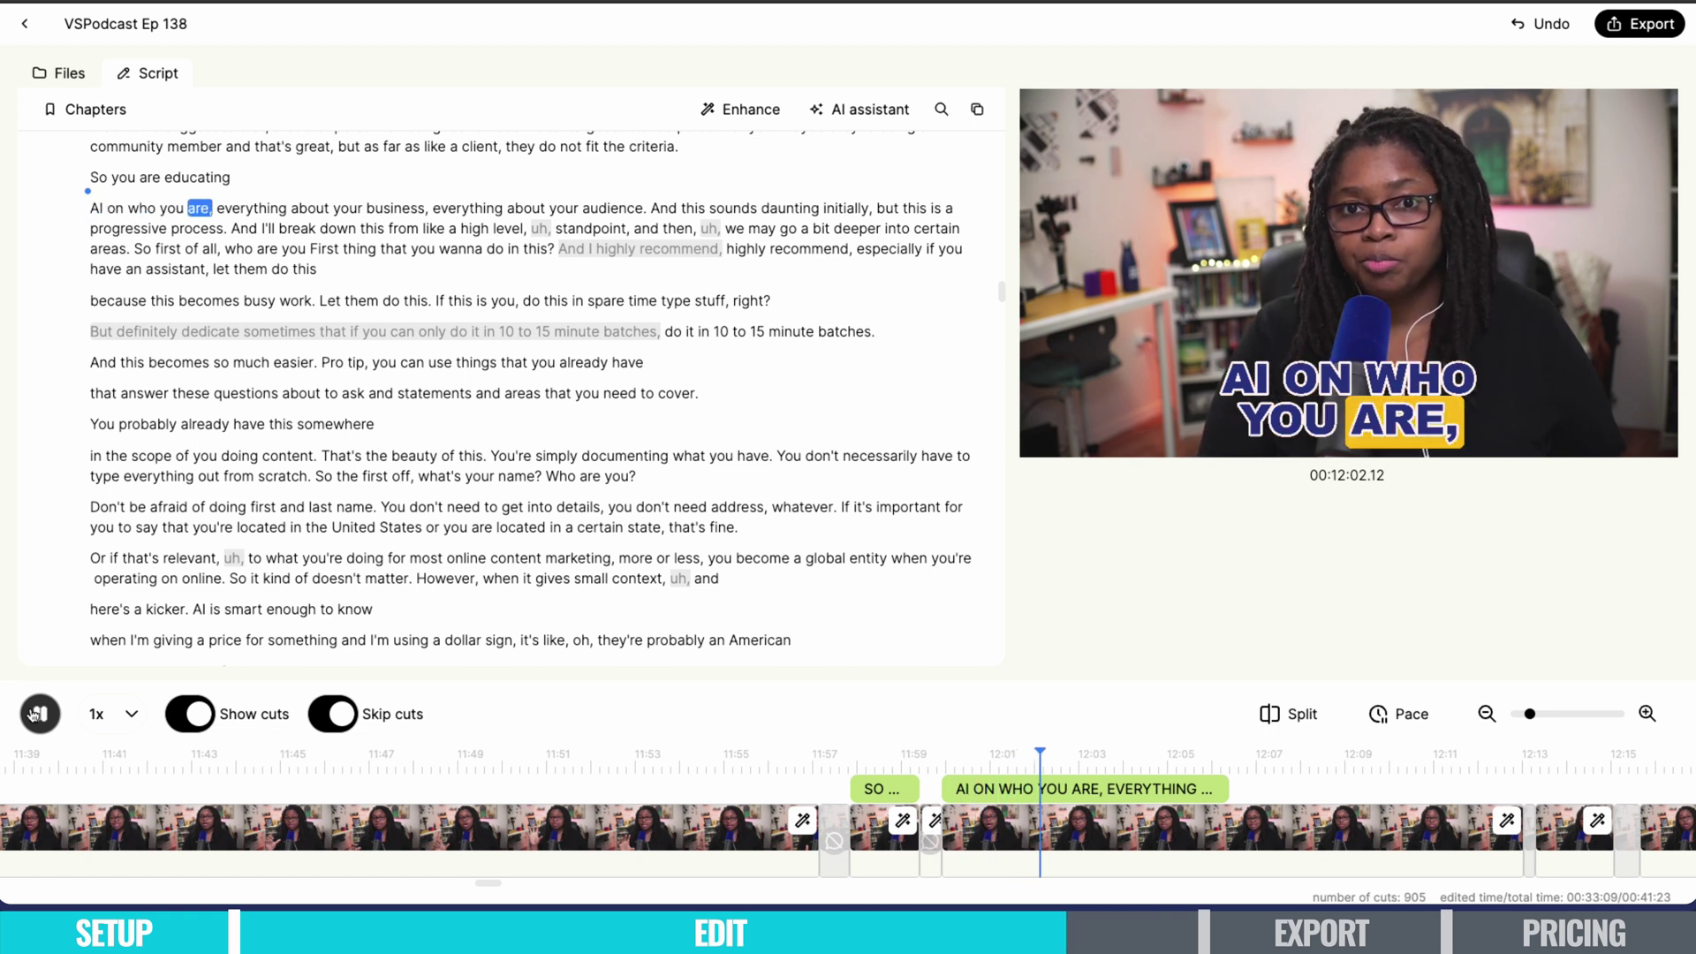
pyautogui.click(32, 713)
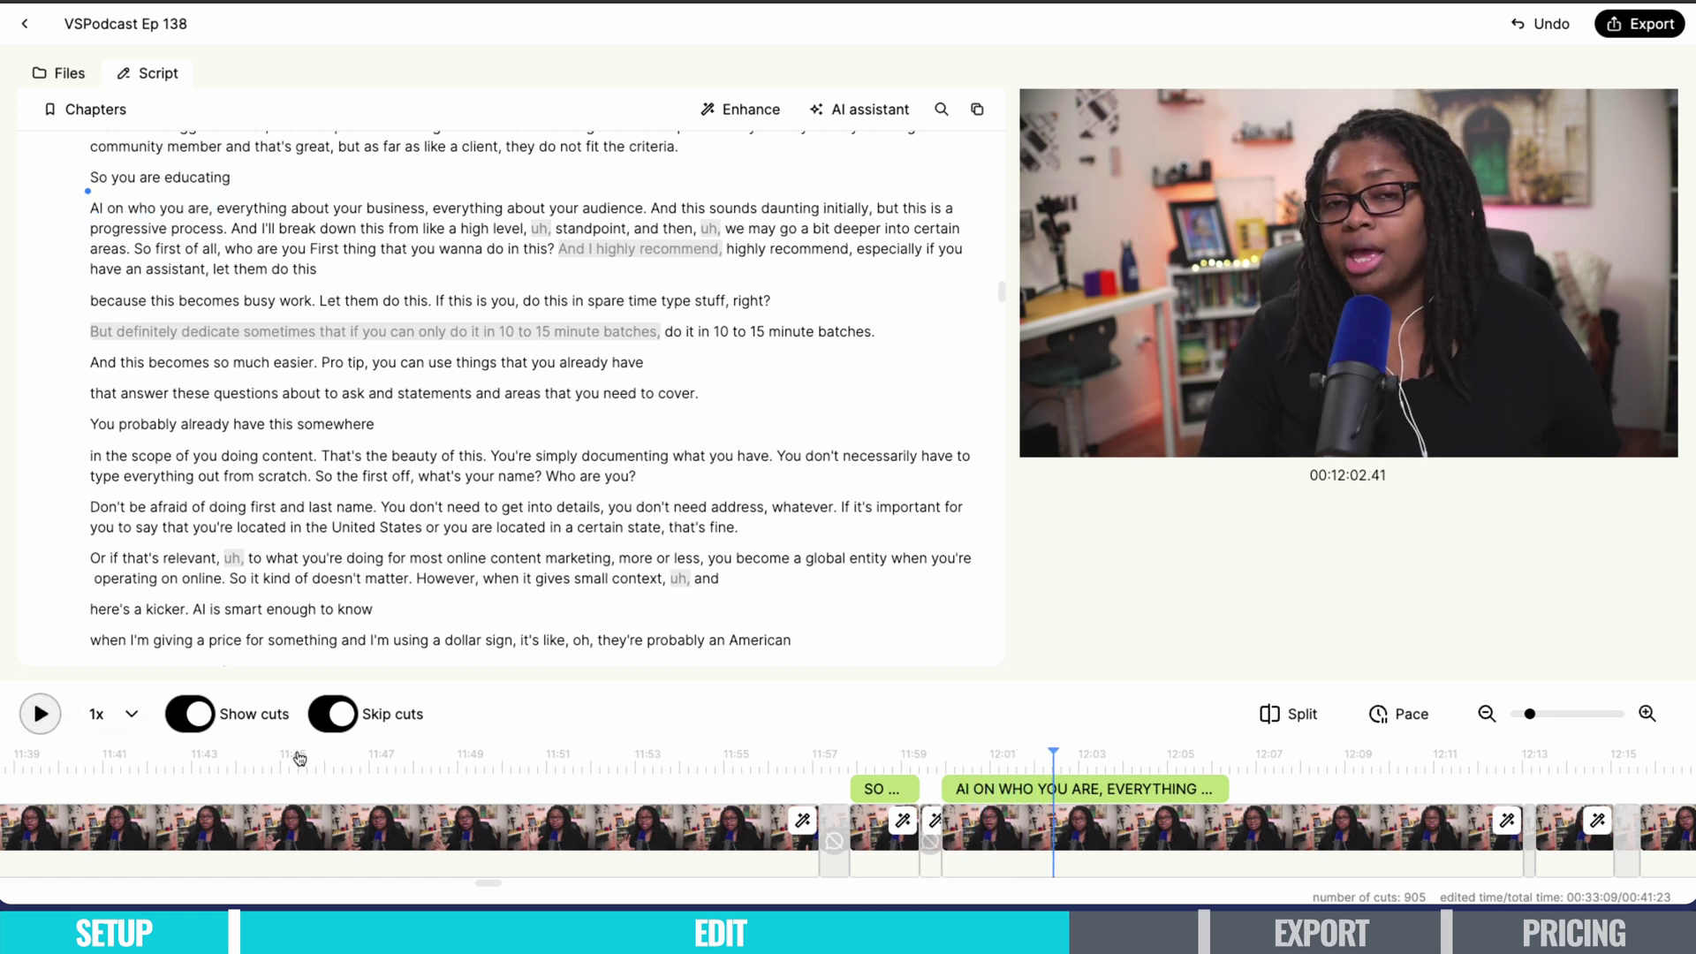
pyautogui.click(1021, 797)
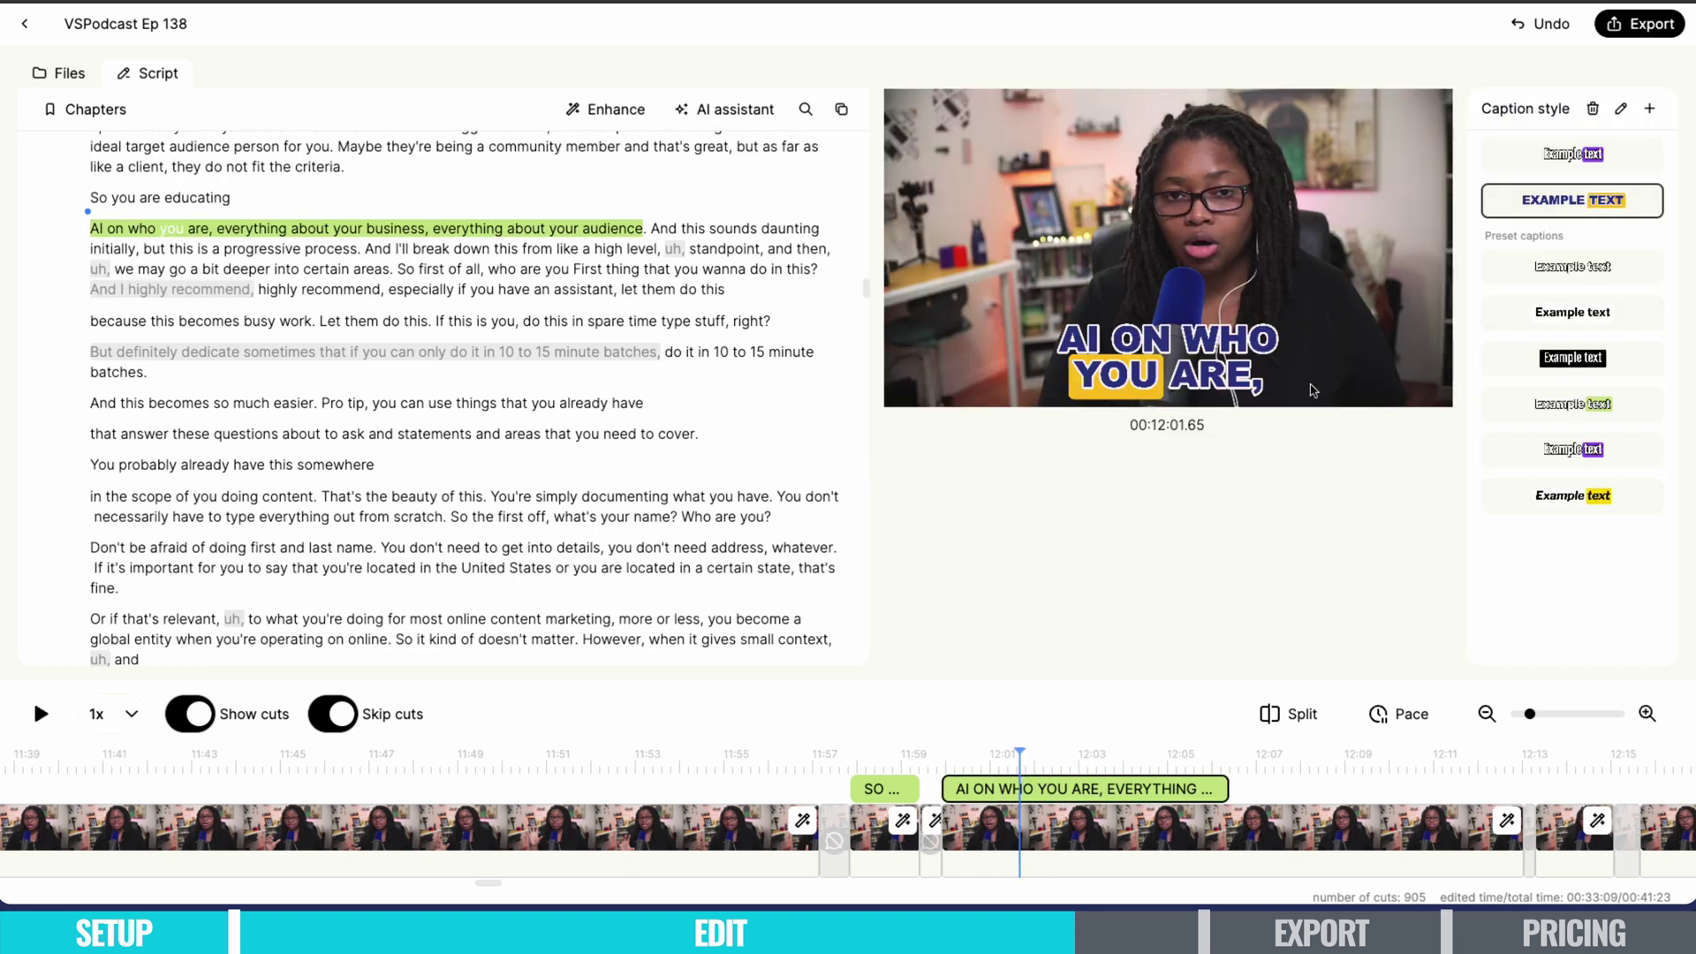
pyautogui.click(1646, 110)
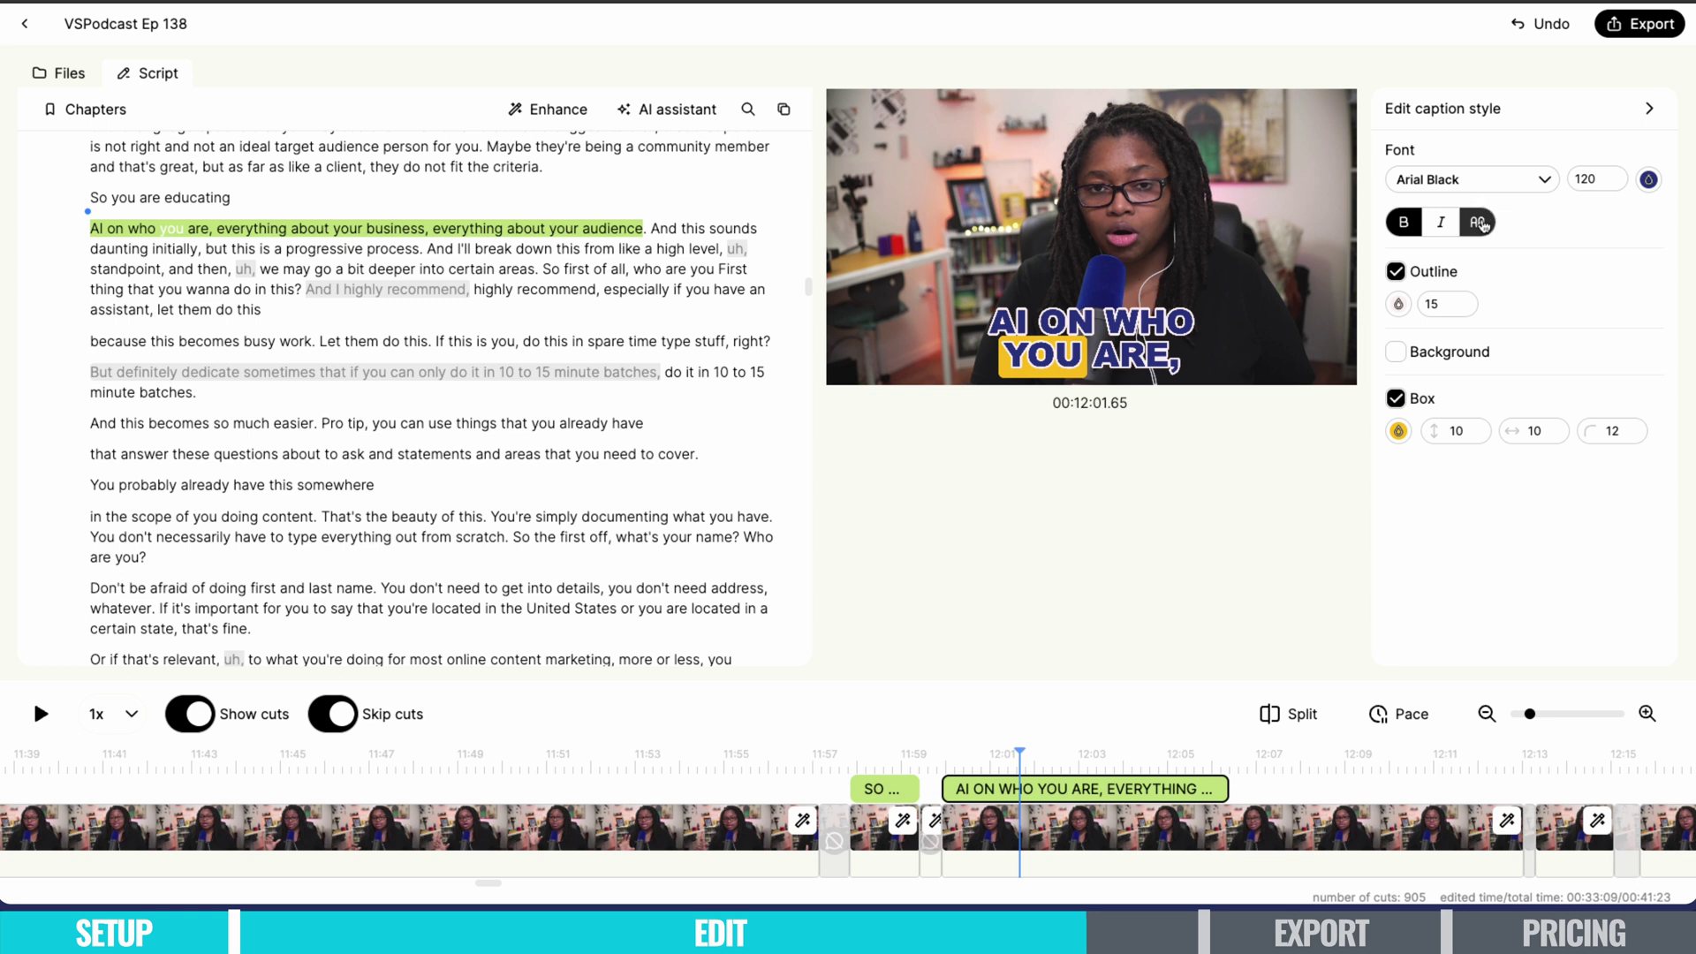
pyautogui.click(1483, 225)
pyautogui.click(1644, 109)
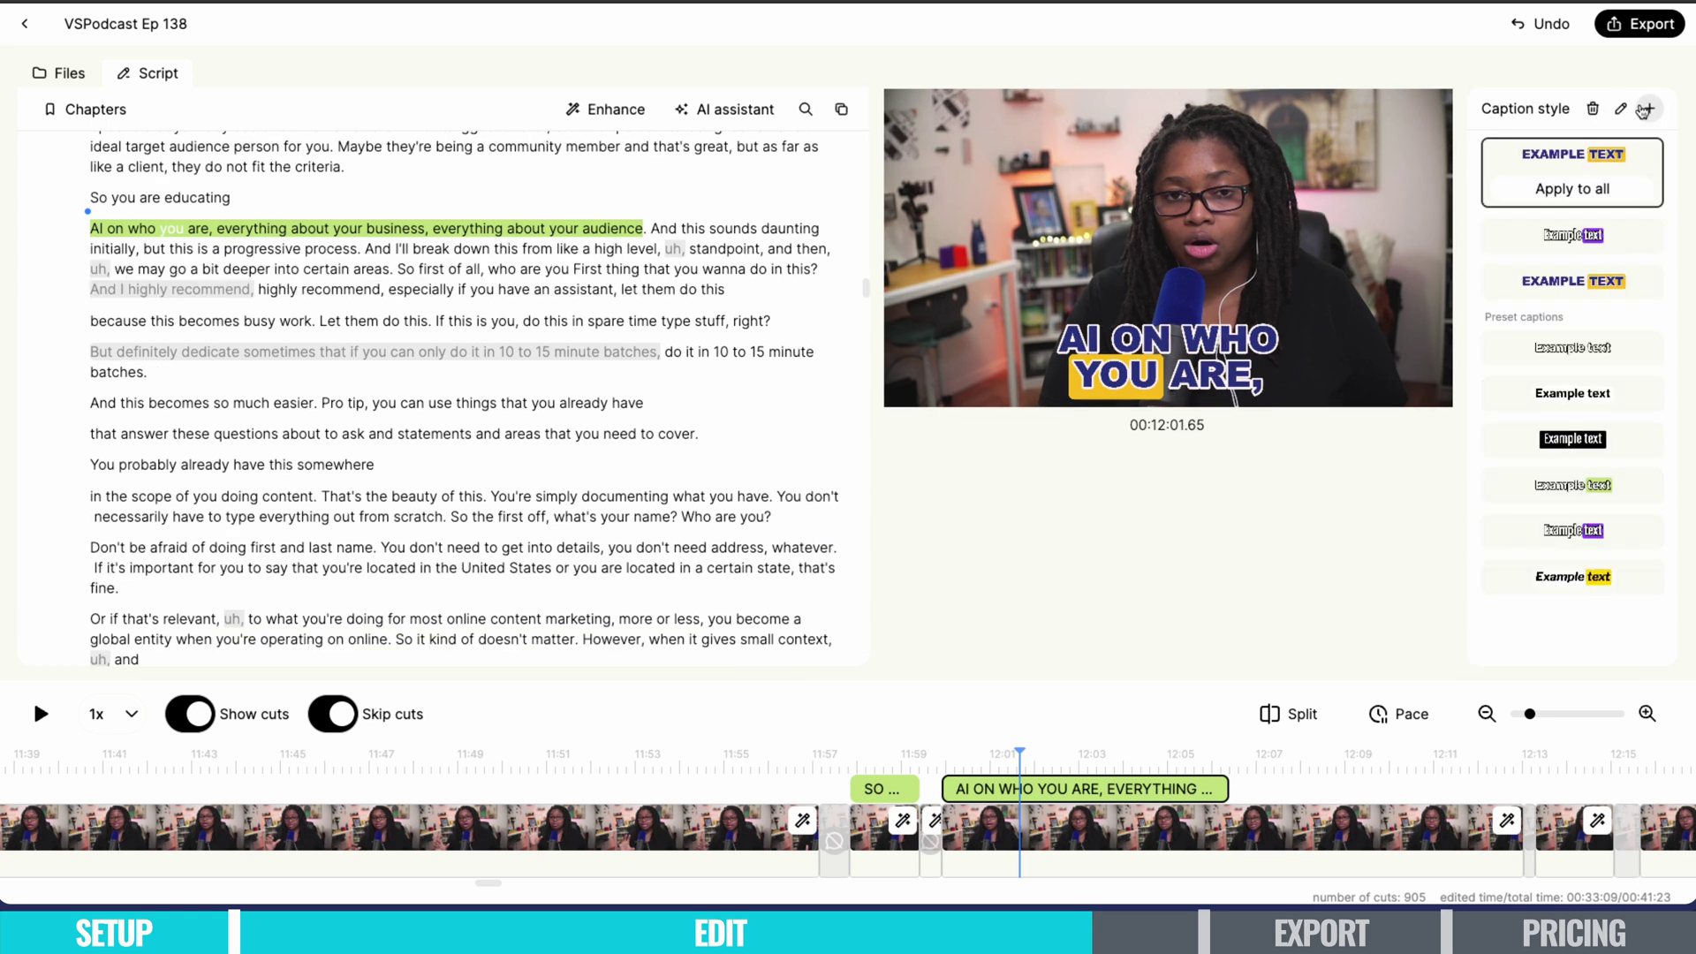
# Delete the 'AI ON WHO YOU ARE' and 'SO' caption chips from the timeline.
pyautogui.click(1022, 786)
pyautogui.click(1037, 758)
pyautogui.click(878, 788)
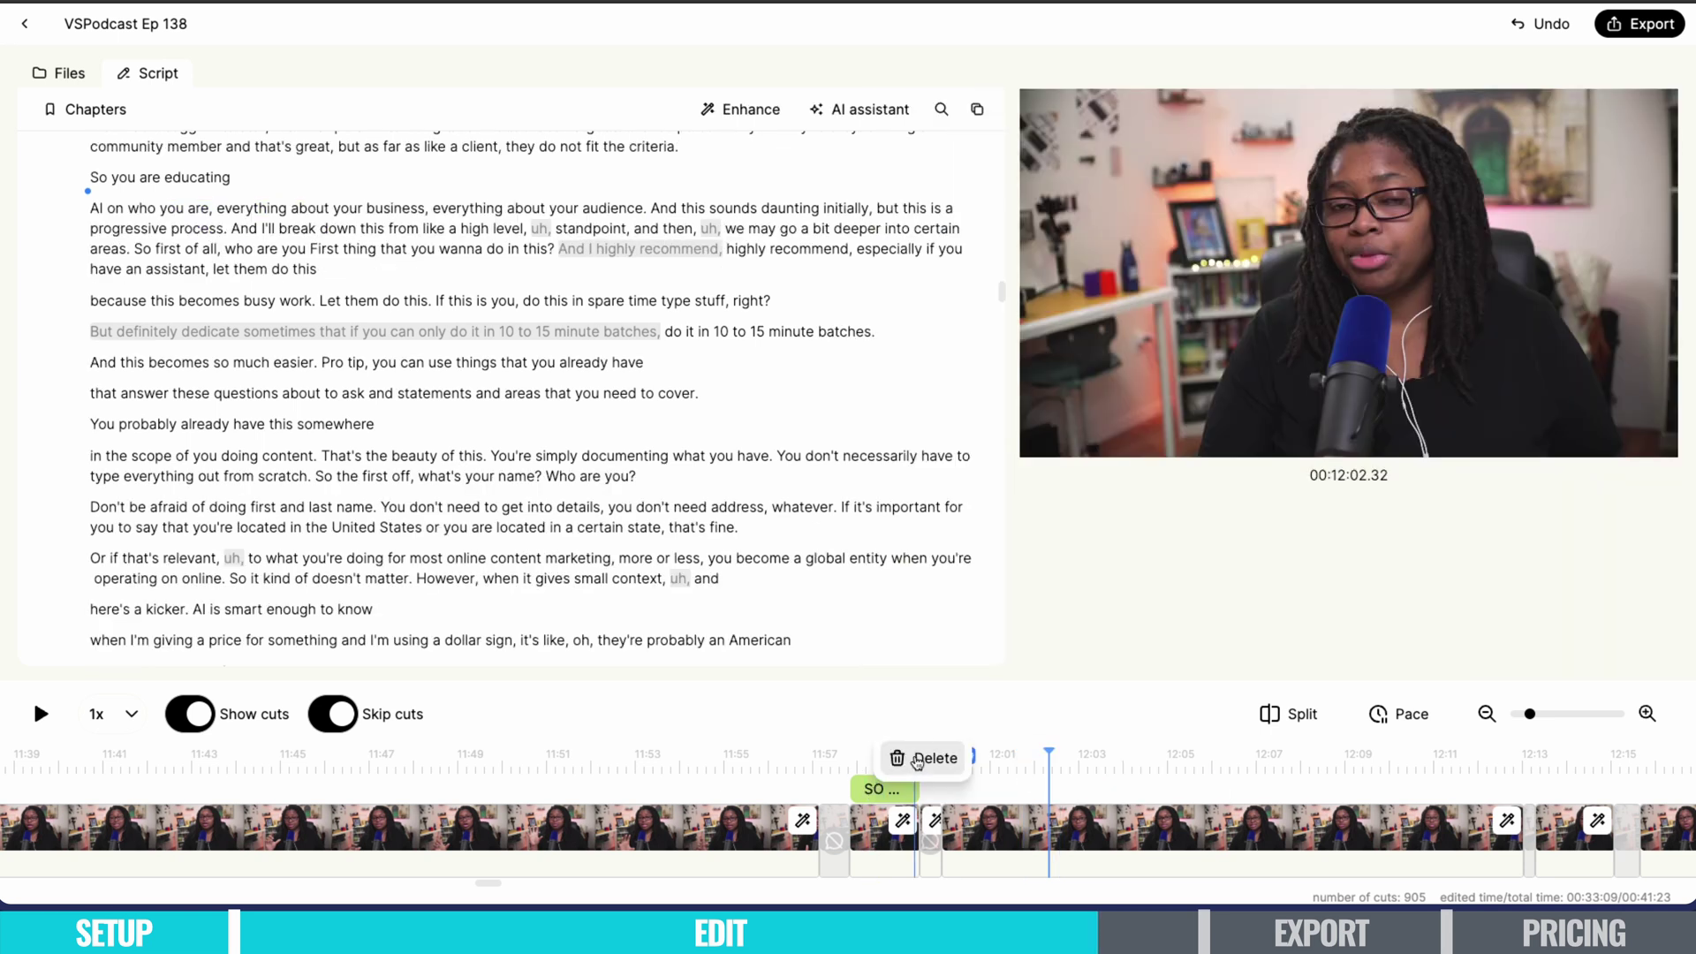
pyautogui.click(927, 757)
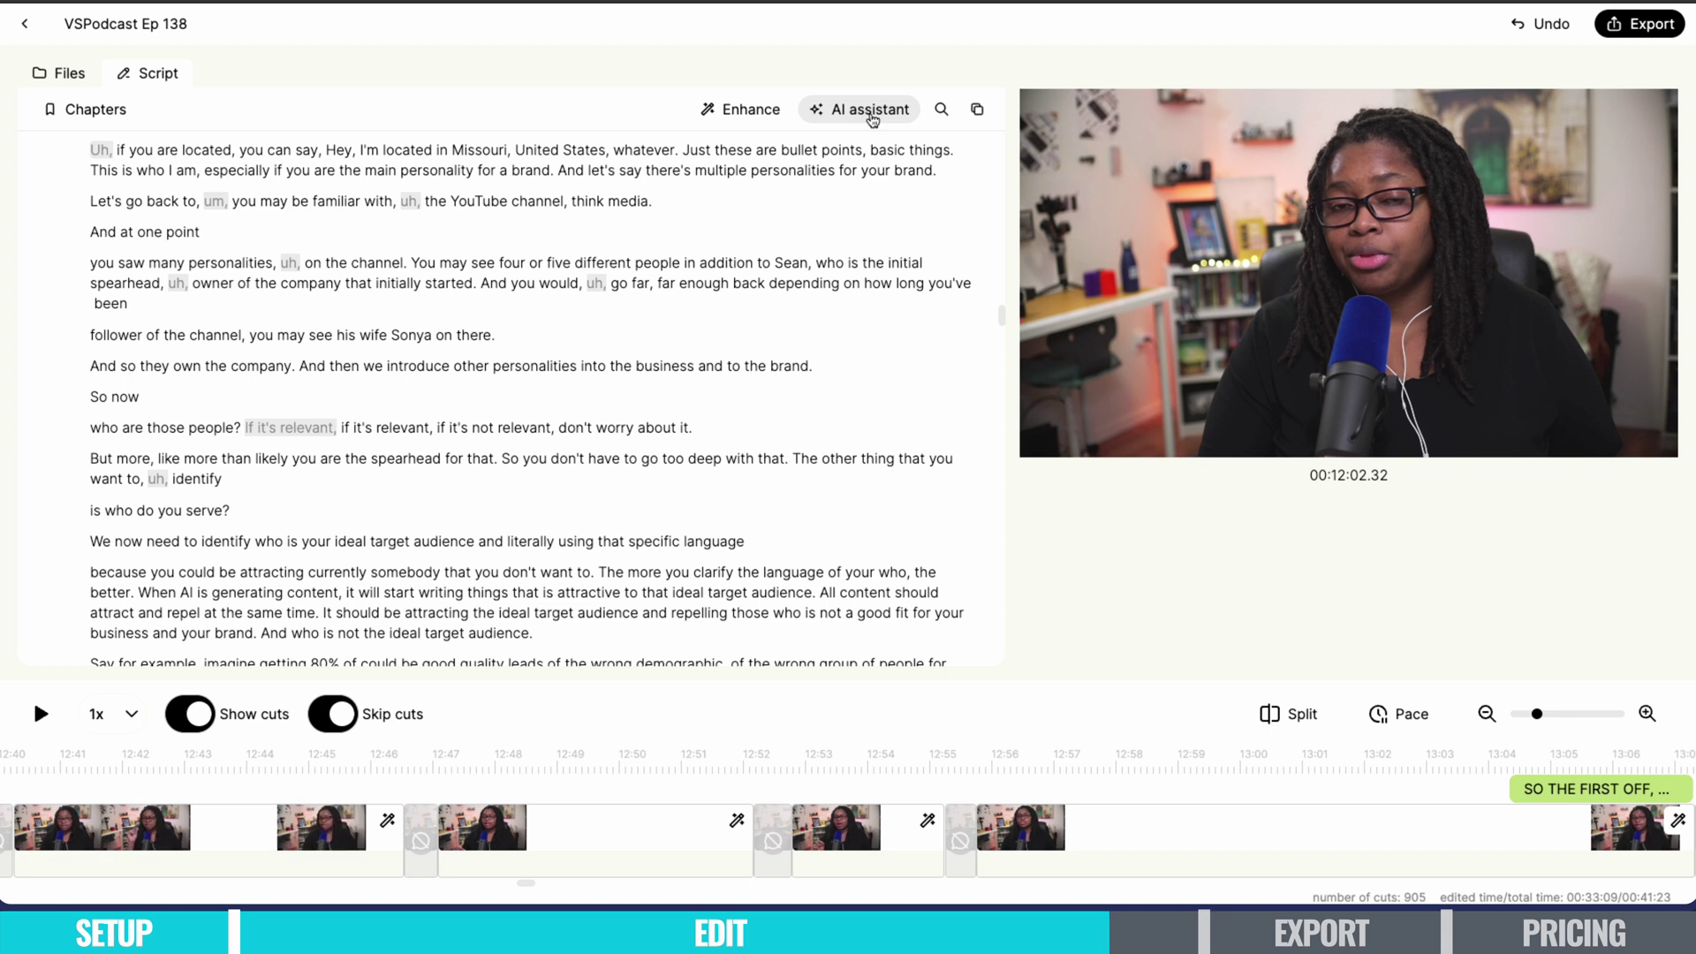
# Run the AI assistant's Title generator and regenerate the suggested episode titles.
pyautogui.click(872, 110)
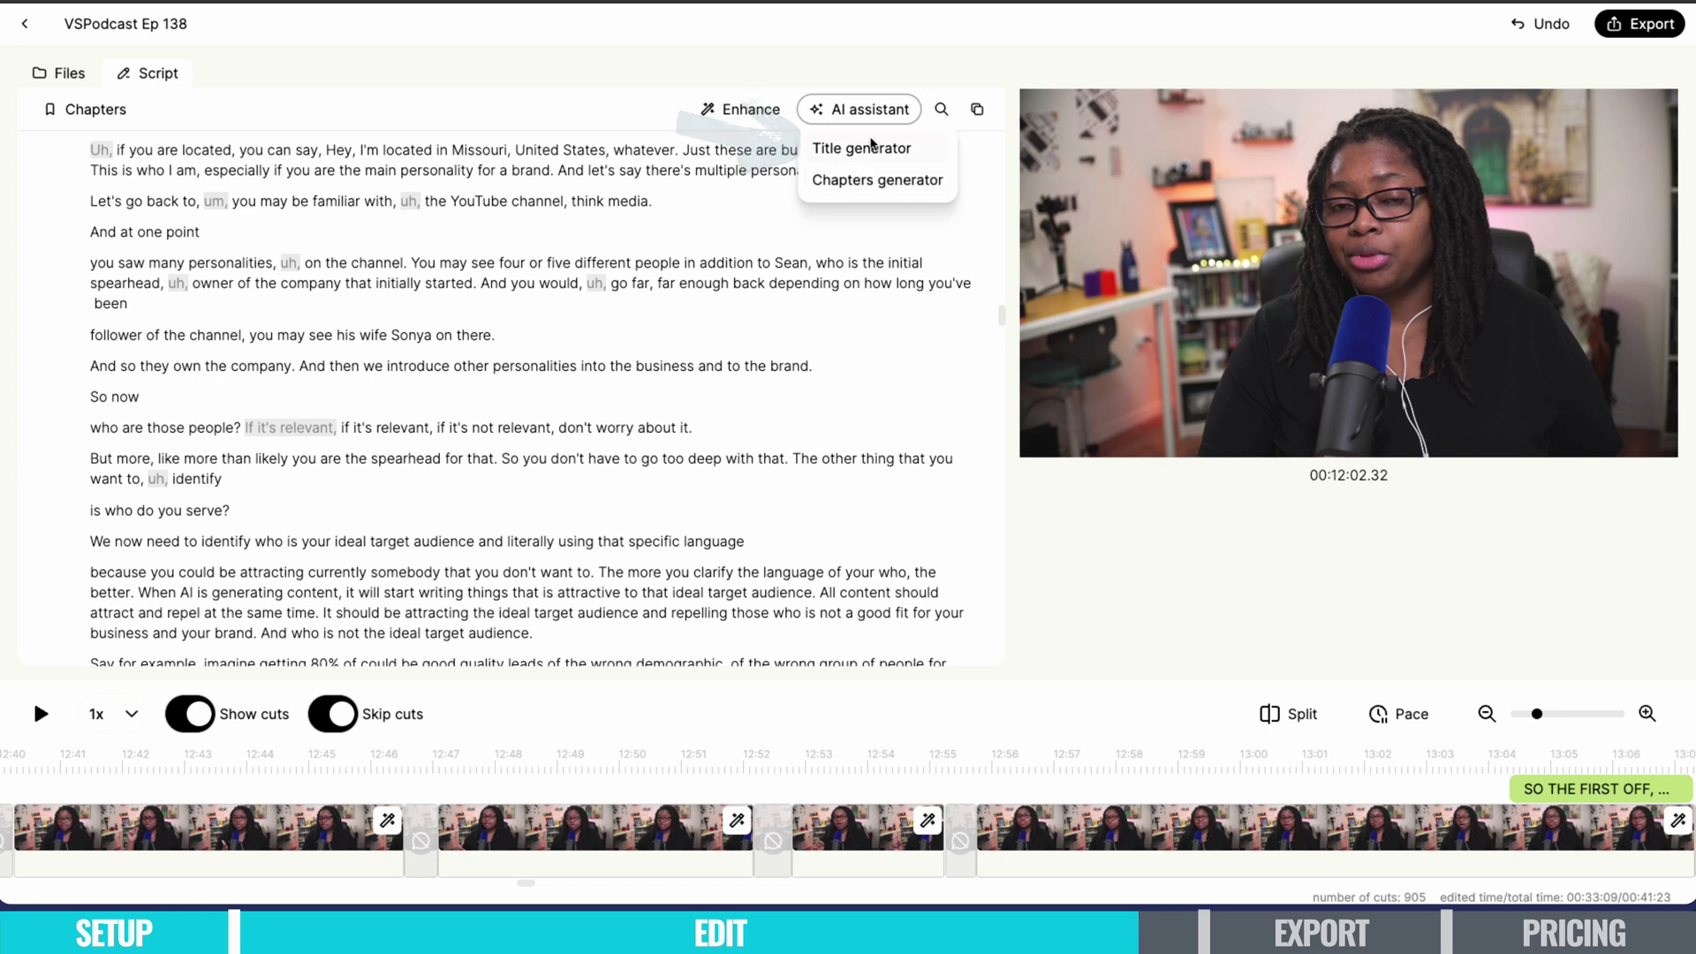
pyautogui.click(852, 147)
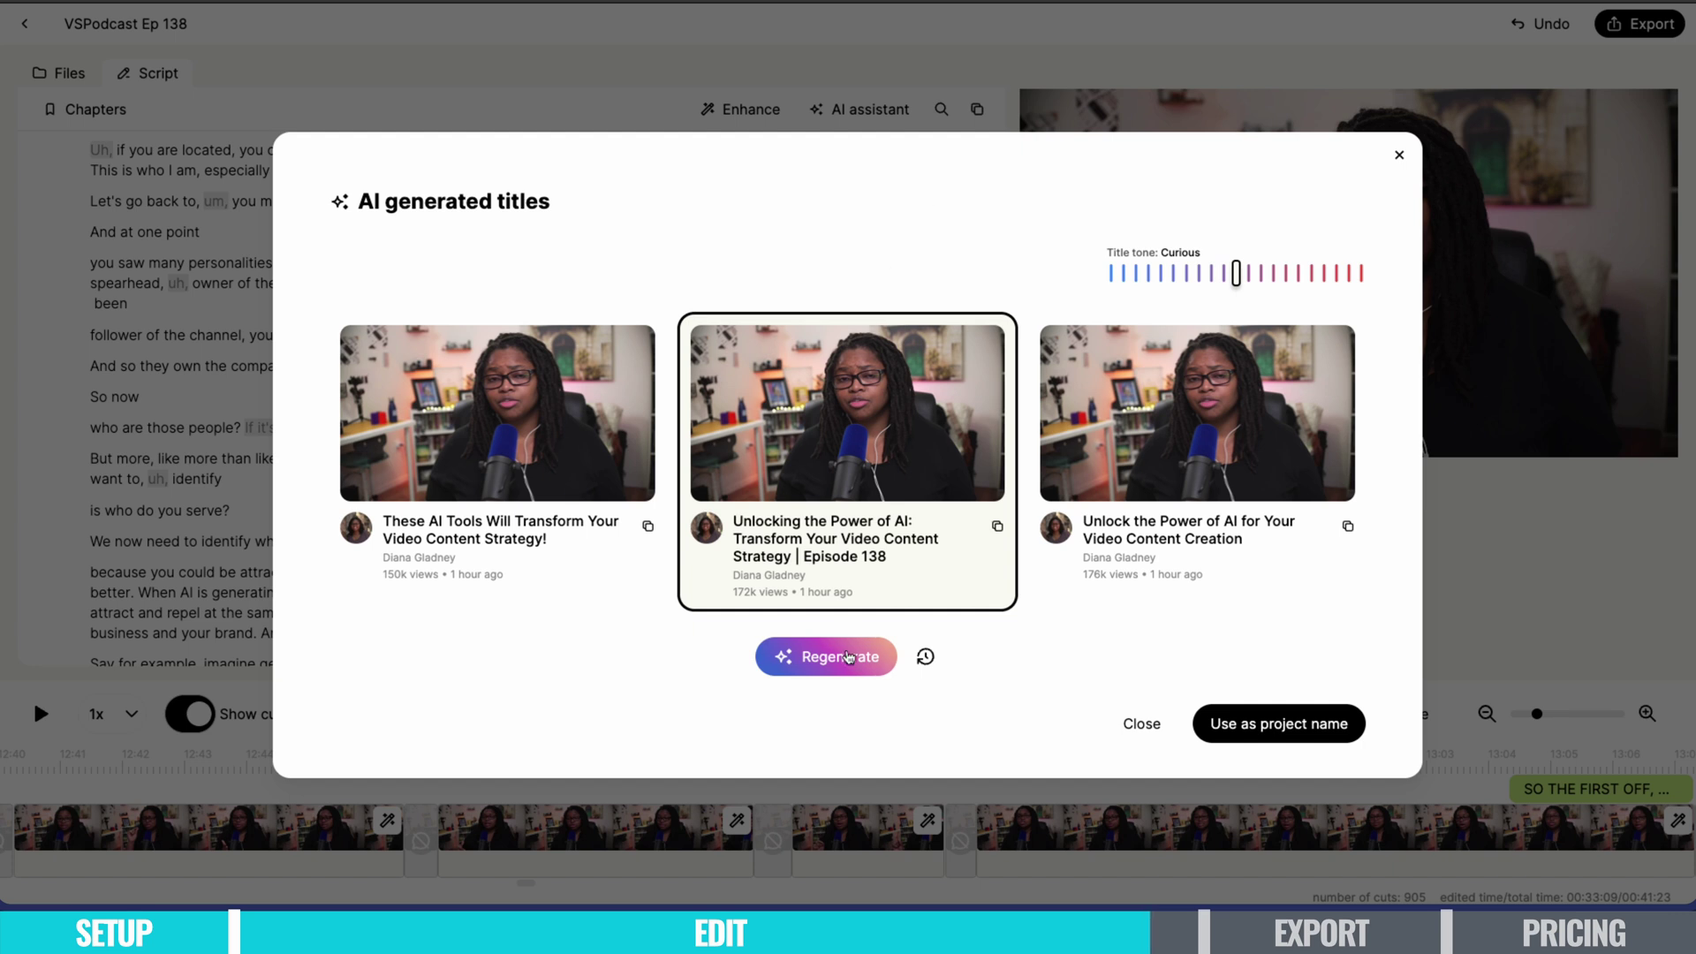
pyautogui.click(849, 659)
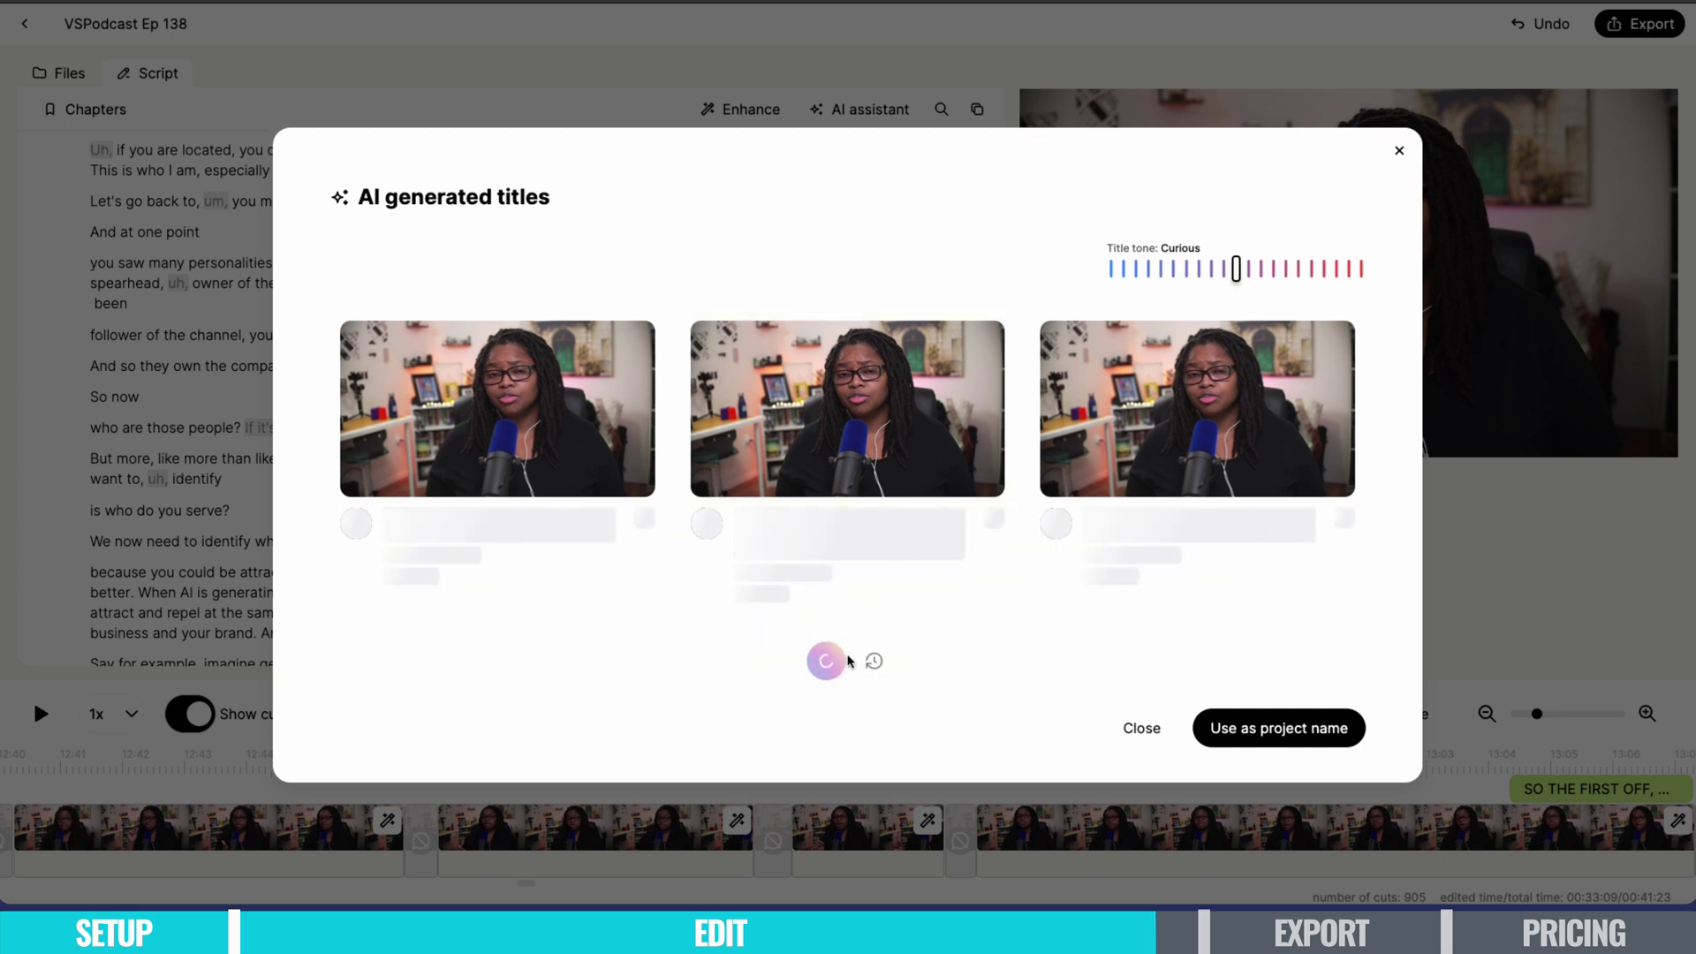
# Switch titles to the Eye-catching tone and use 'Enhance Your Video Marketing with AI – Improve Your Content Strategy' as project name.
pyautogui.moveTo(1241, 274)
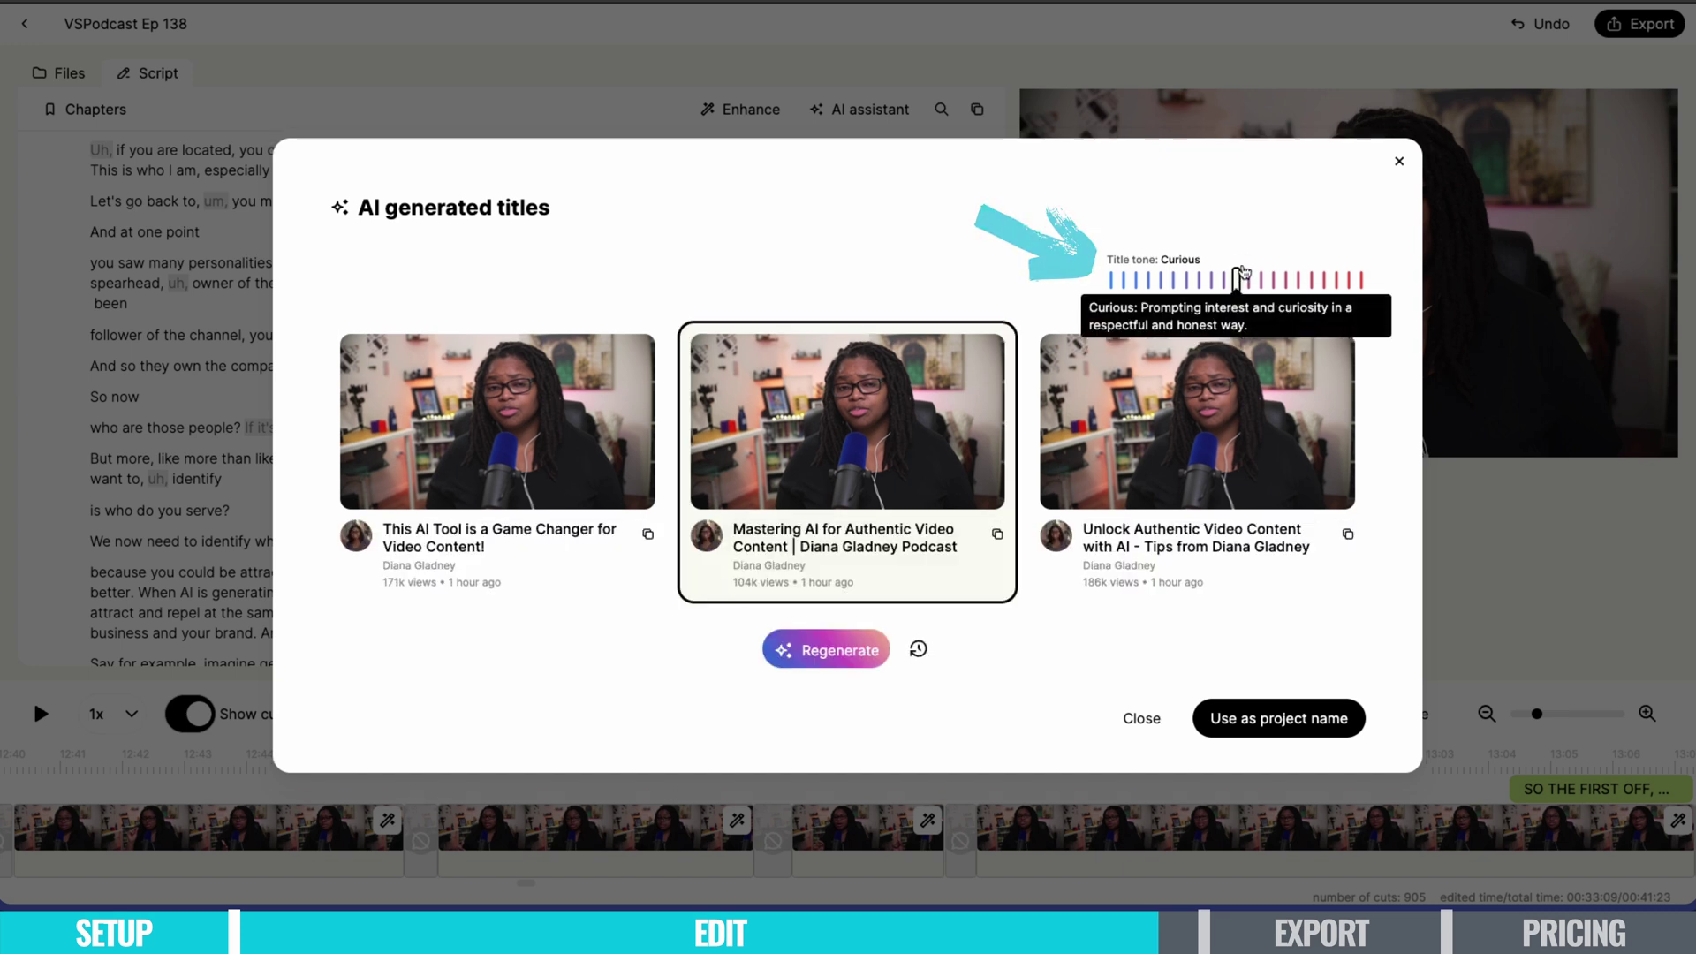
pyautogui.moveTo(1241, 273)
pyautogui.mouseDown()
pyautogui.moveTo(1132, 281)
pyautogui.moveTo(1280, 281)
pyautogui.moveTo(1260, 276)
pyautogui.mouseUp()
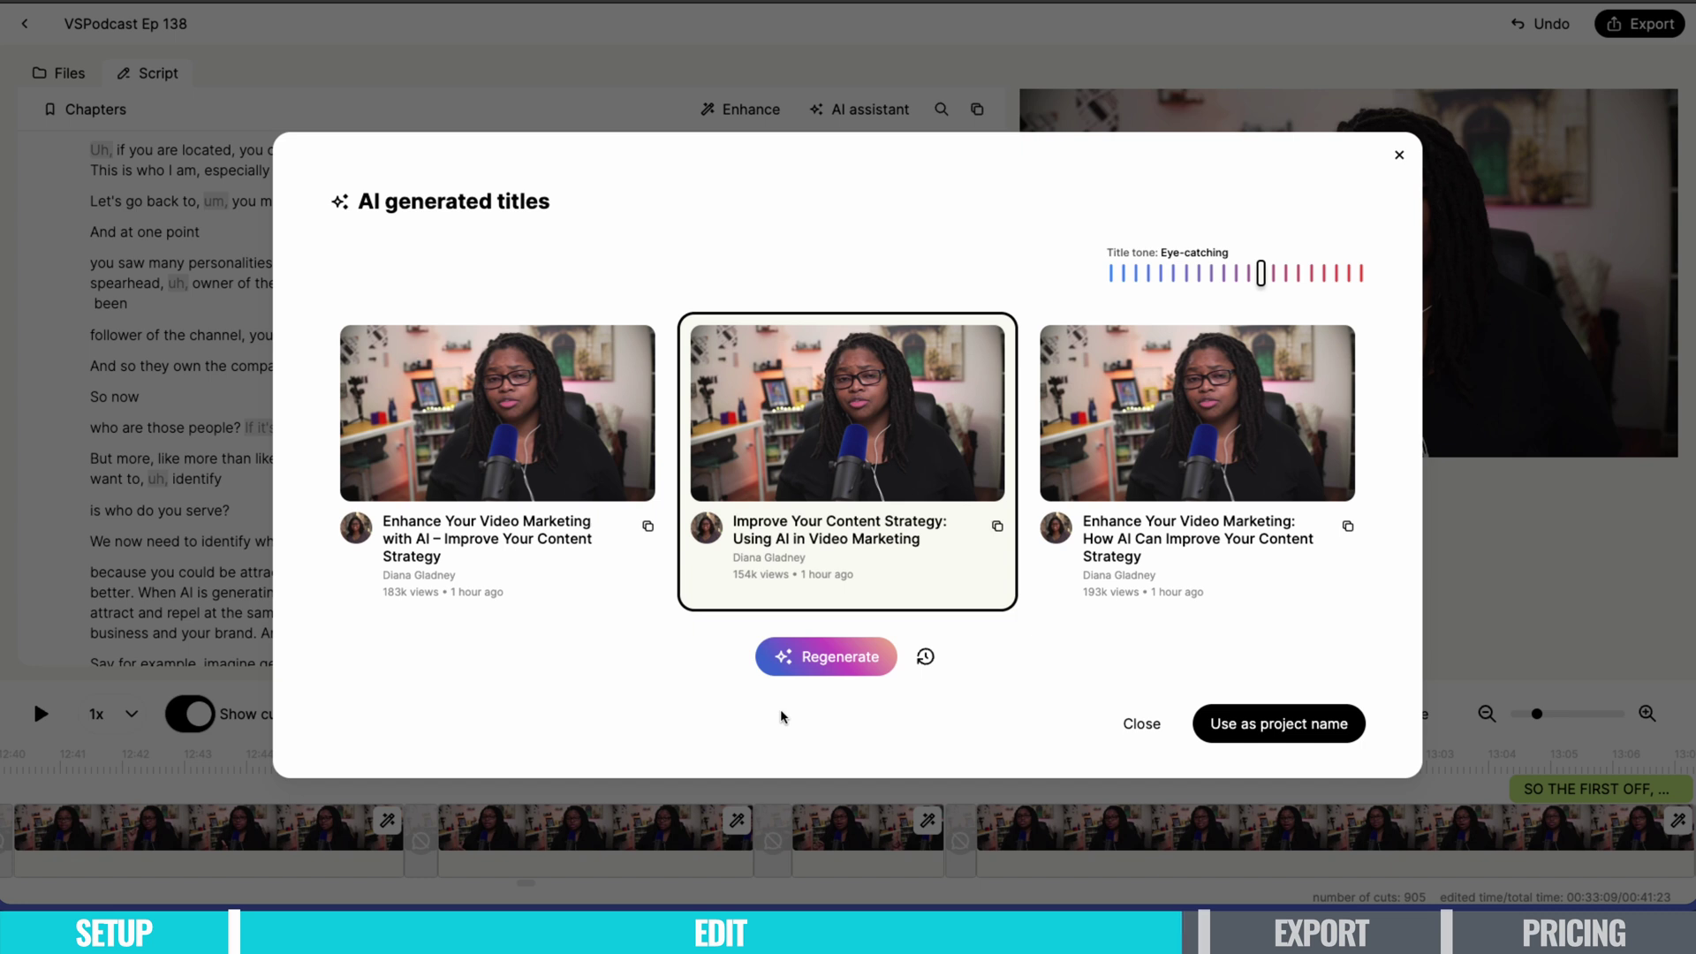
pyautogui.click(563, 548)
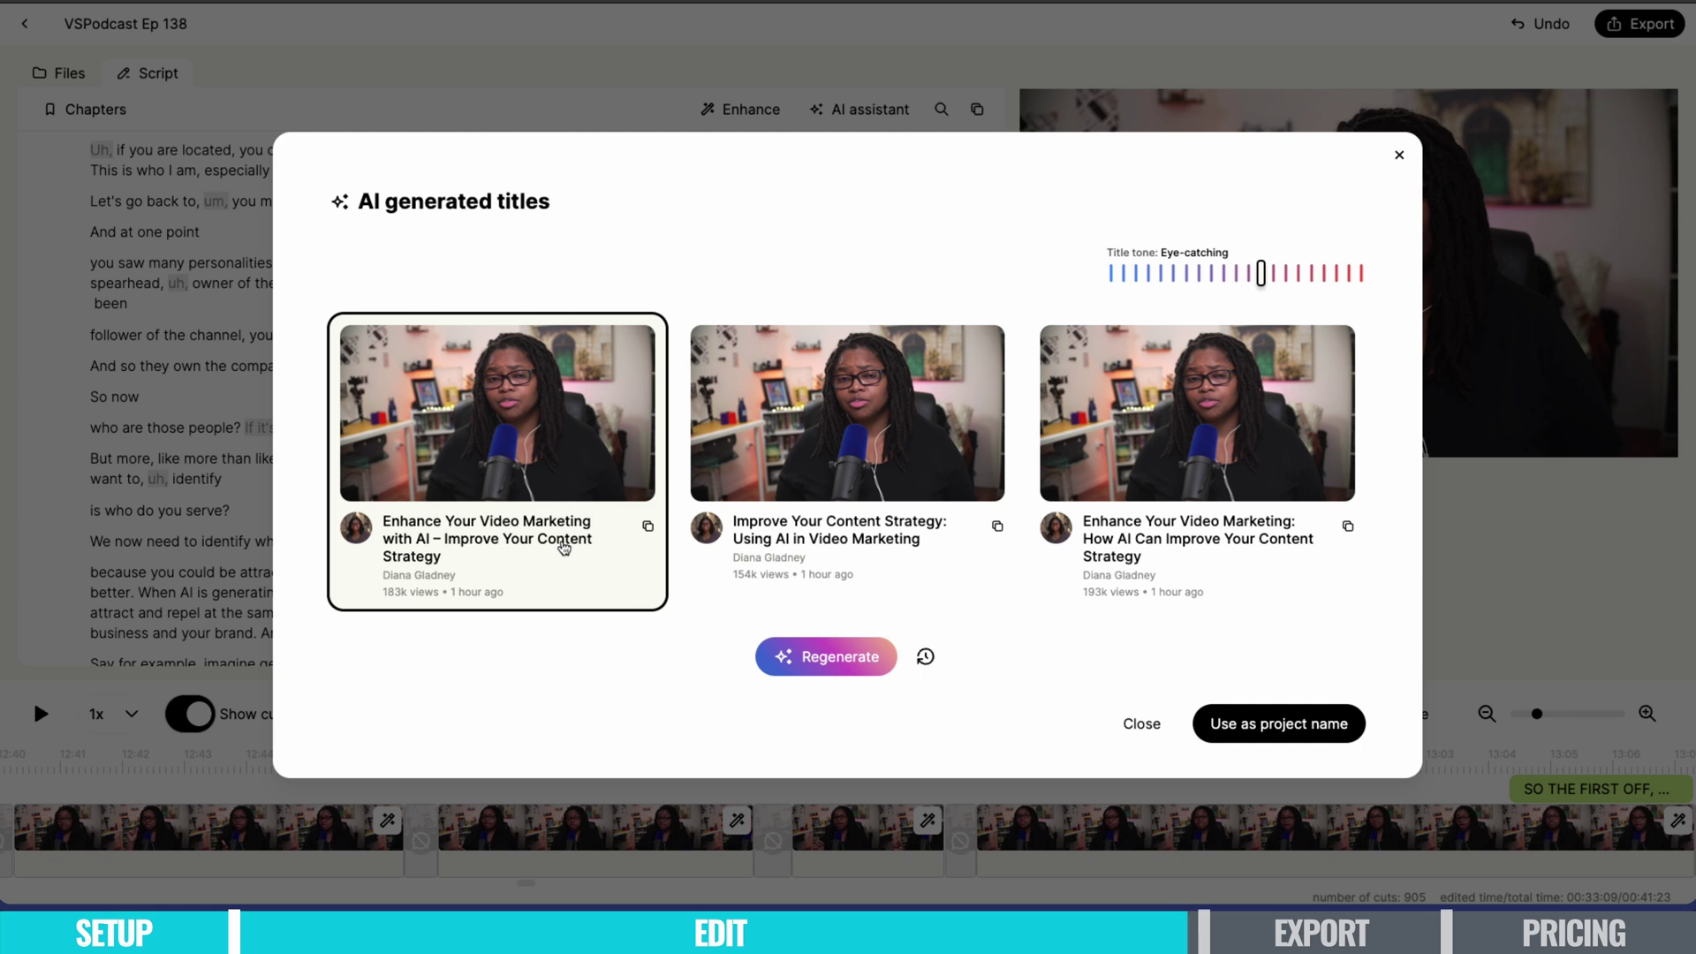
pyautogui.click(1255, 556)
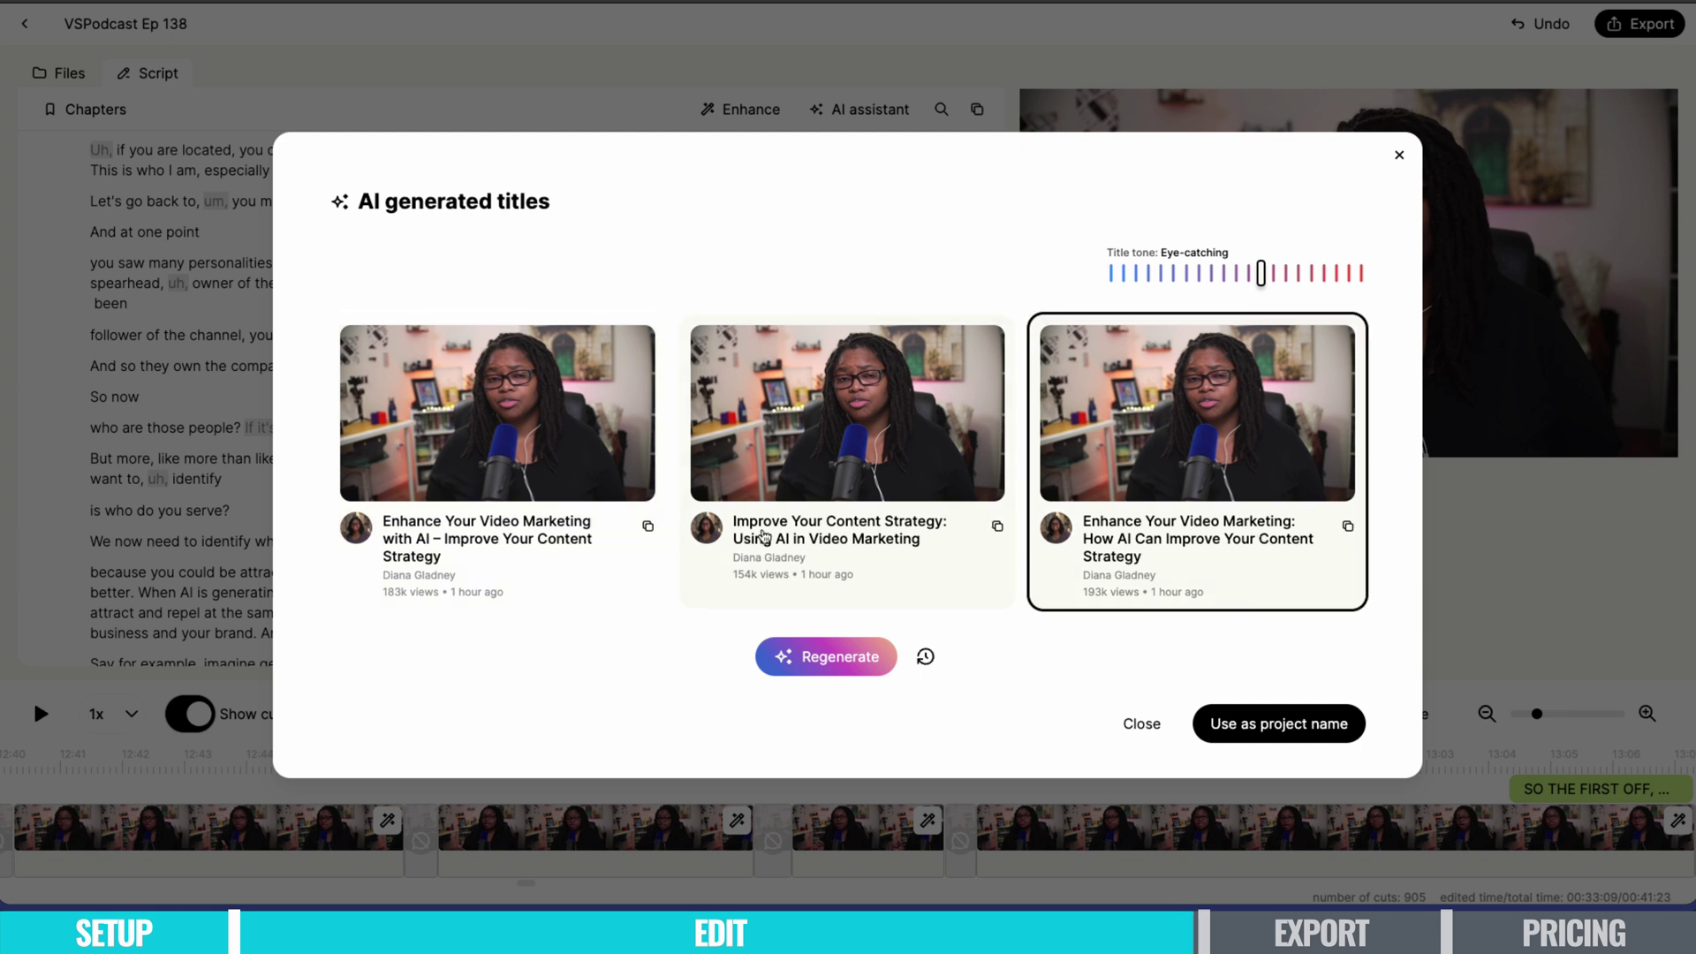
pyautogui.click(543, 545)
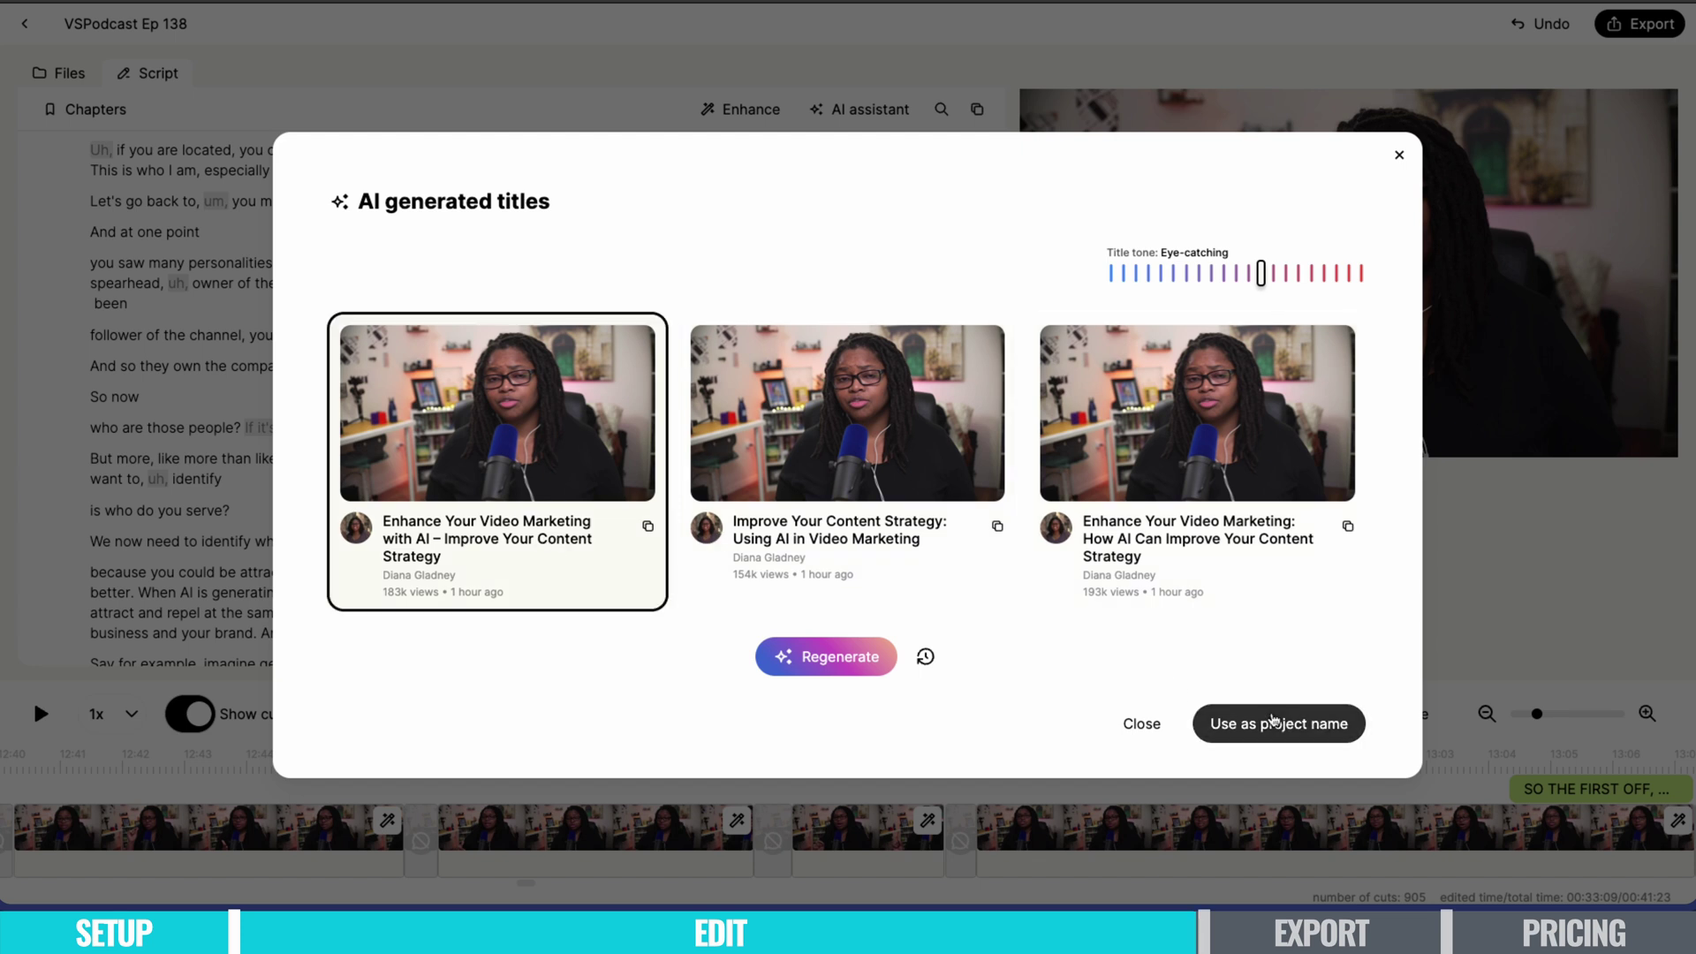
pyautogui.click(1274, 725)
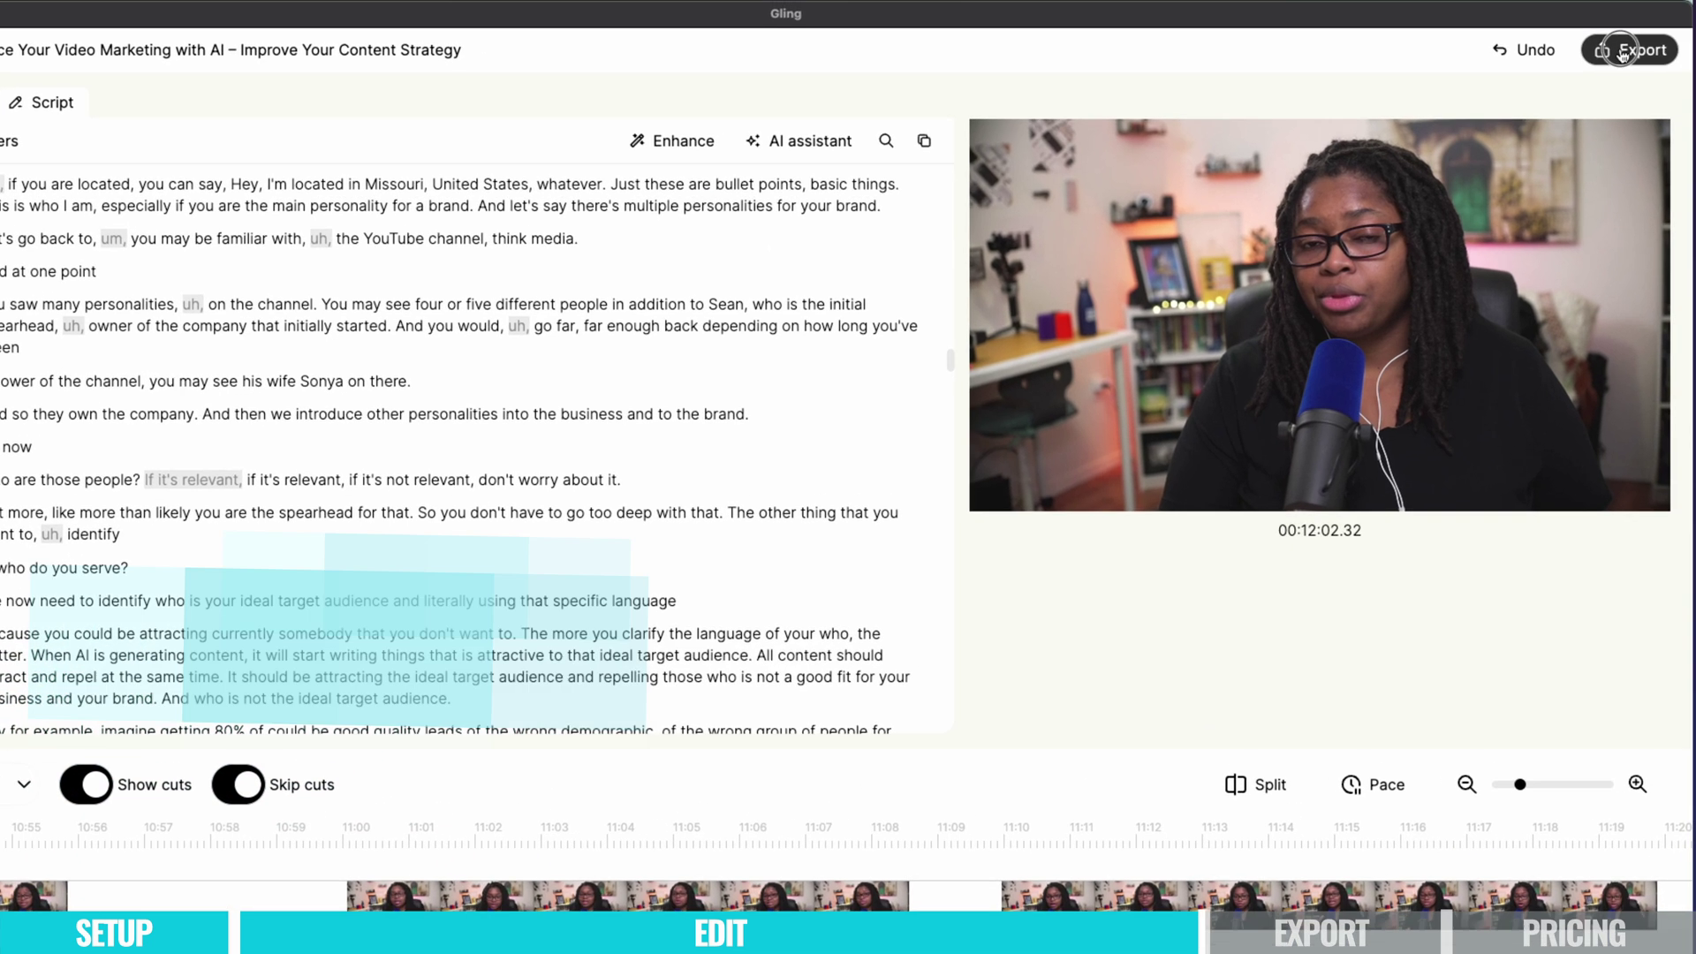
# Export the edit as FCP (.fcpxml) into a new '-Gling AI' folder and open it in Final Cut Pro.
pyautogui.click(1632, 27)
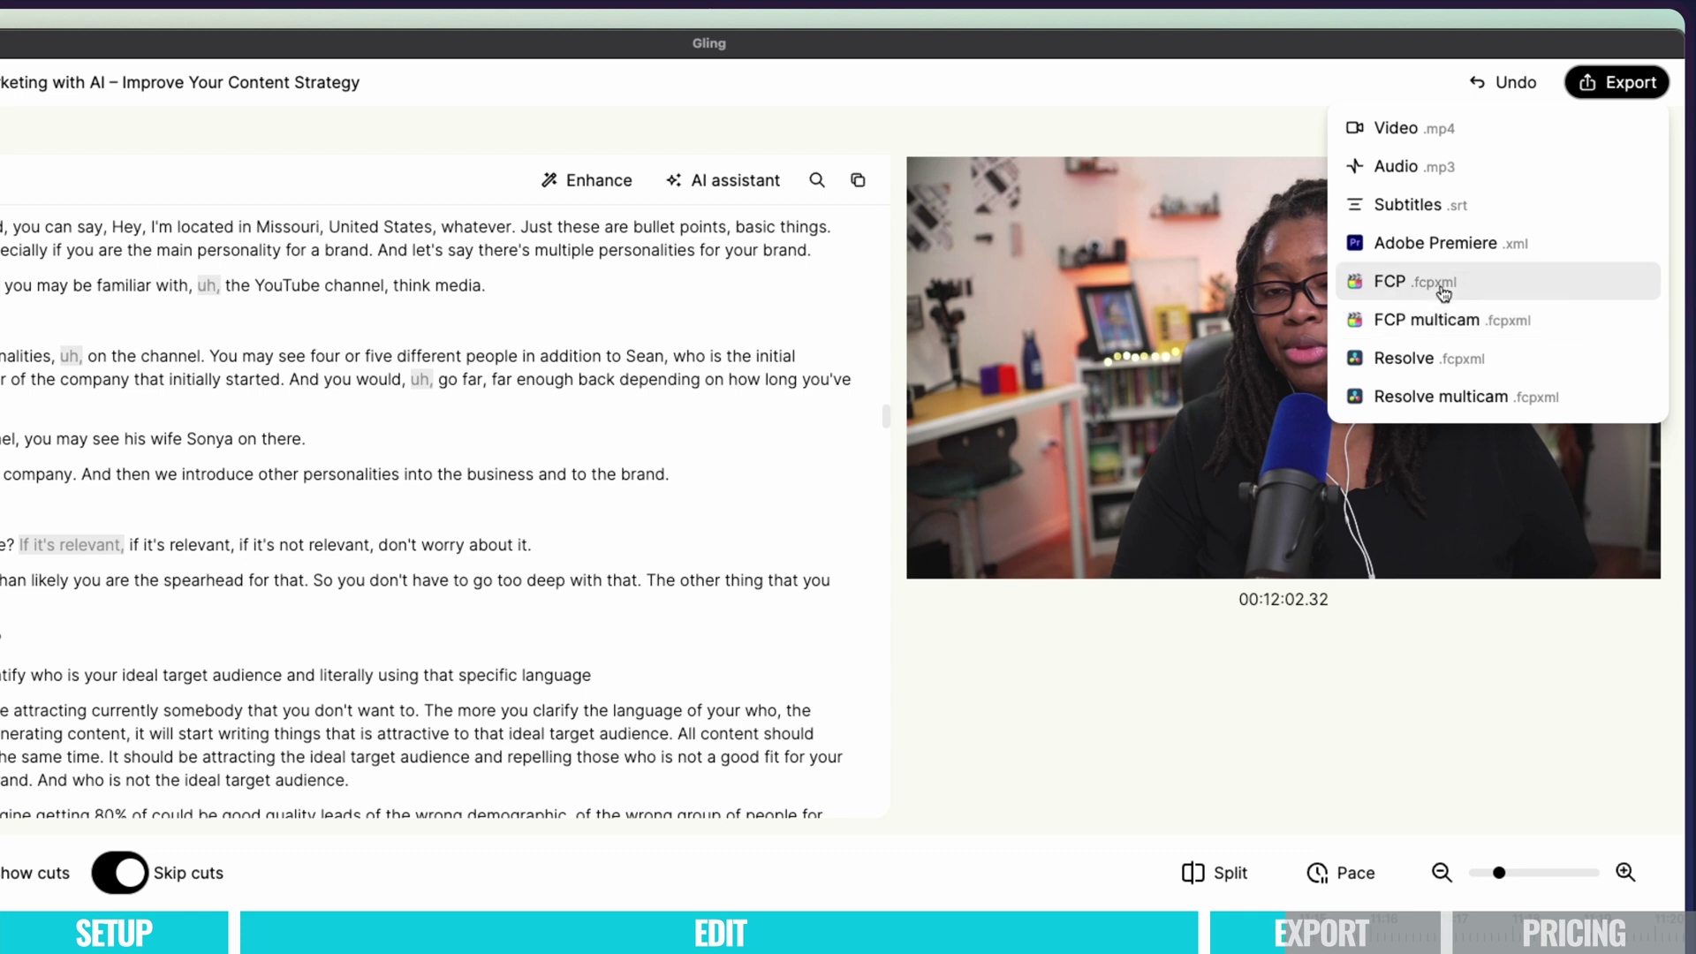
pyautogui.click(1443, 291)
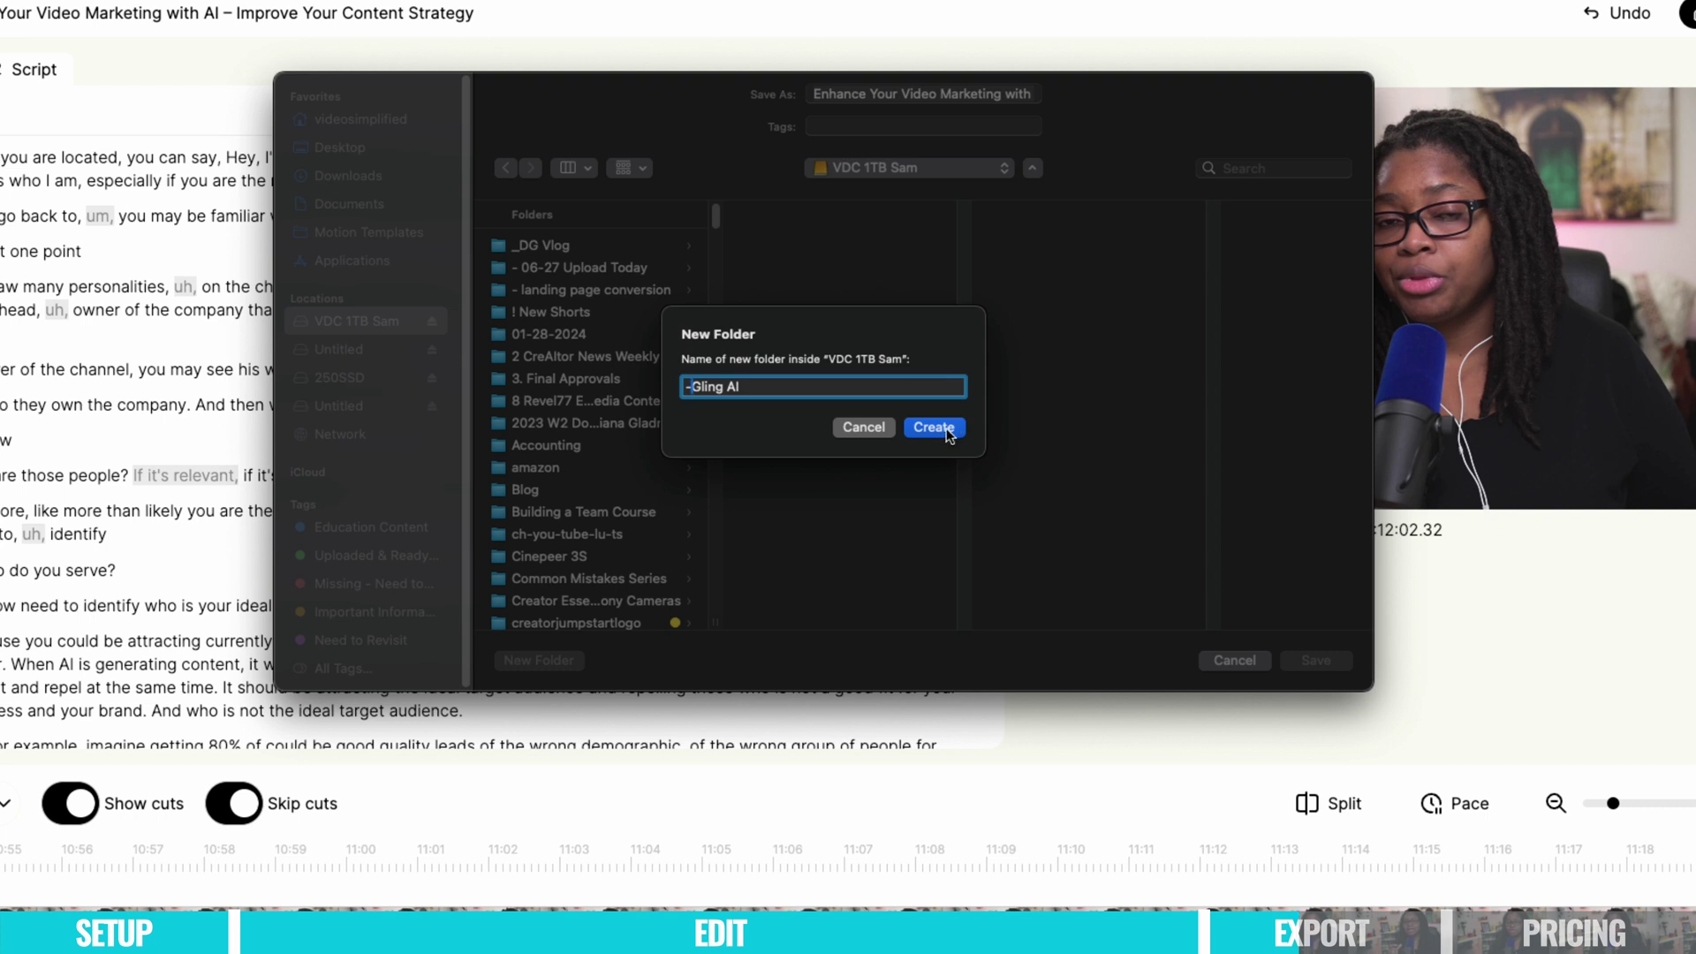
pyautogui.click(947, 430)
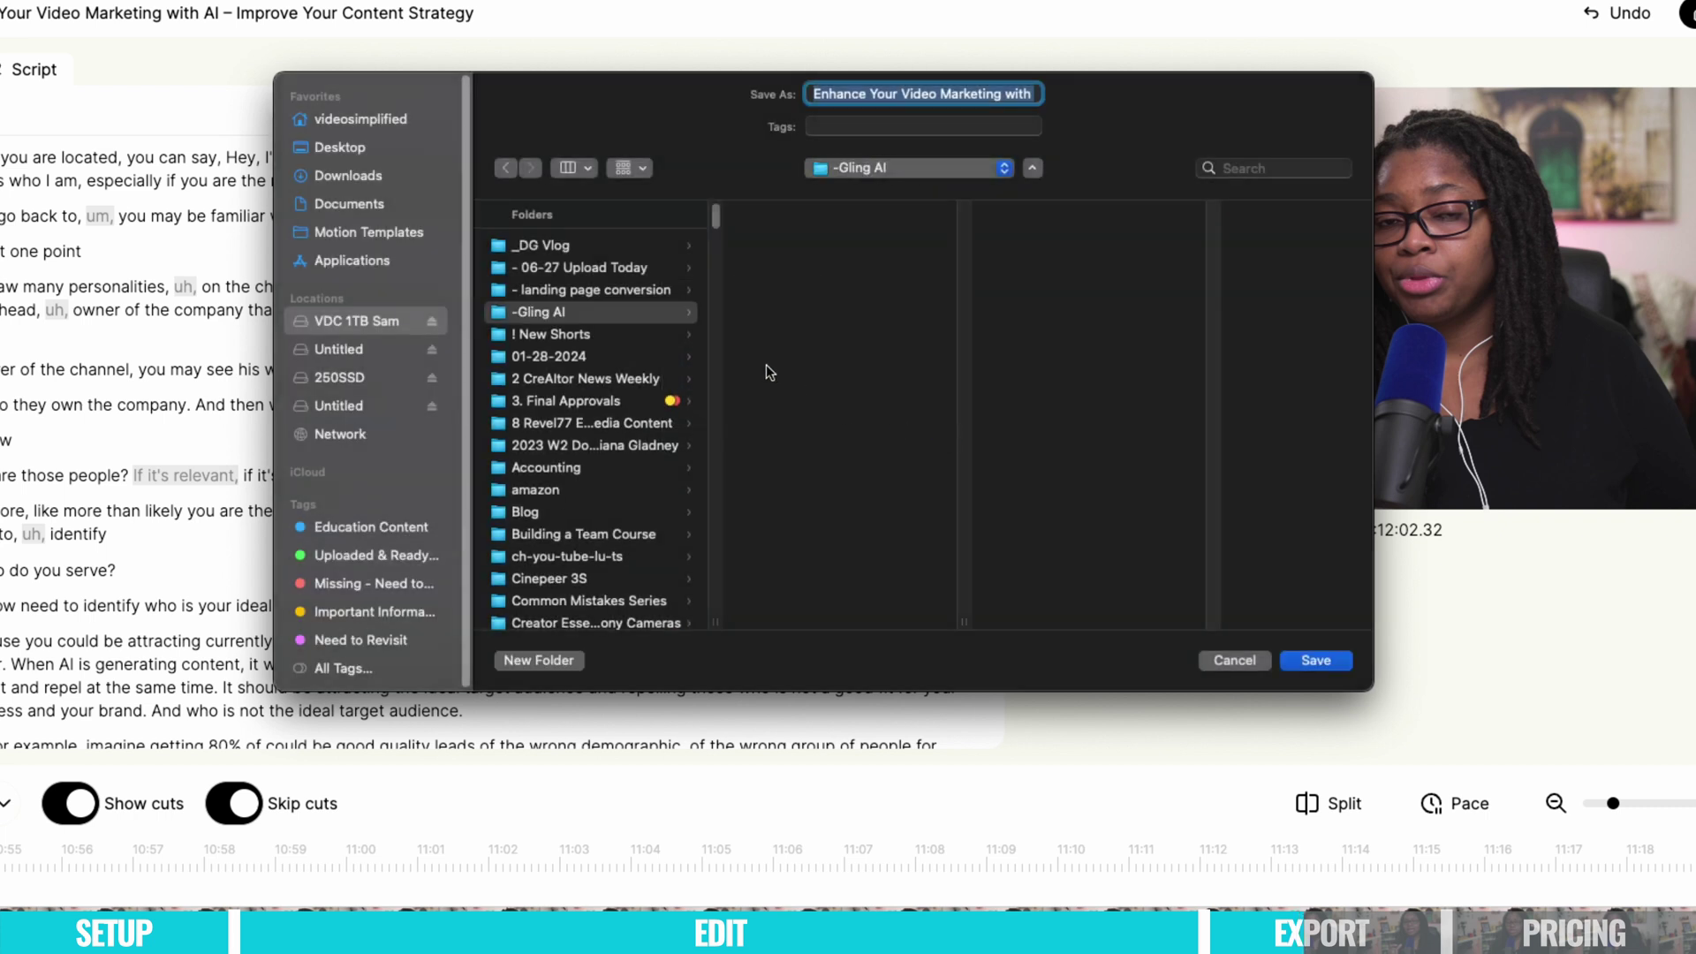
pyautogui.click(1312, 662)
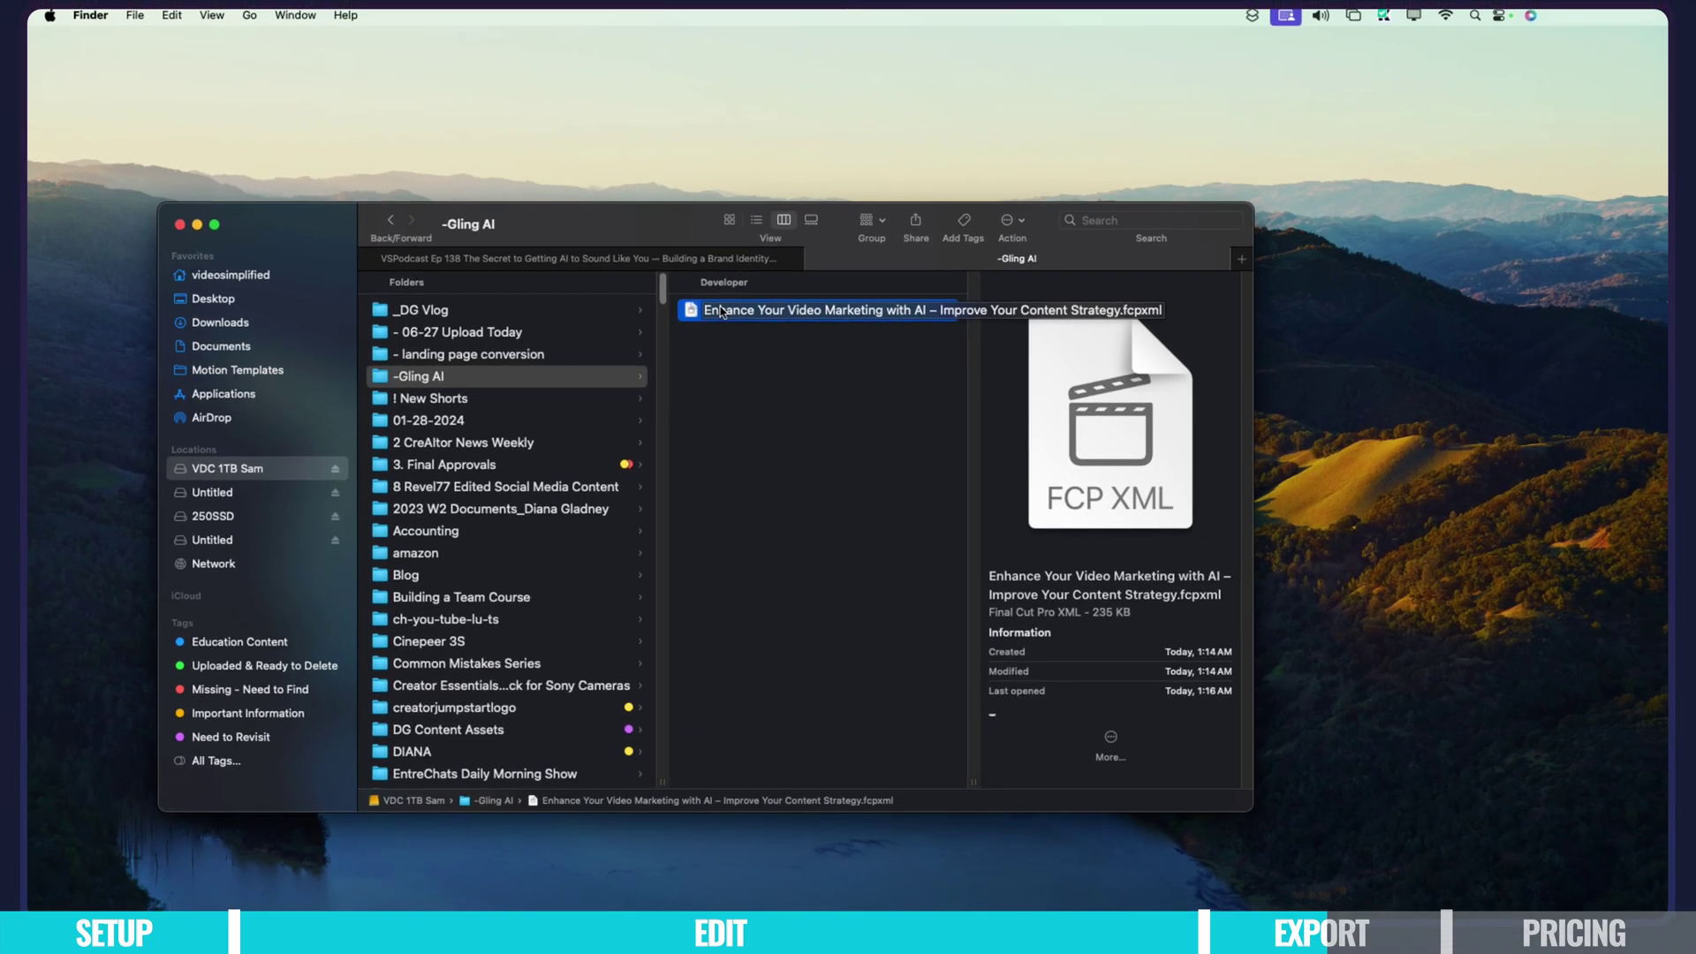
pyautogui.doubleClick(721, 310)
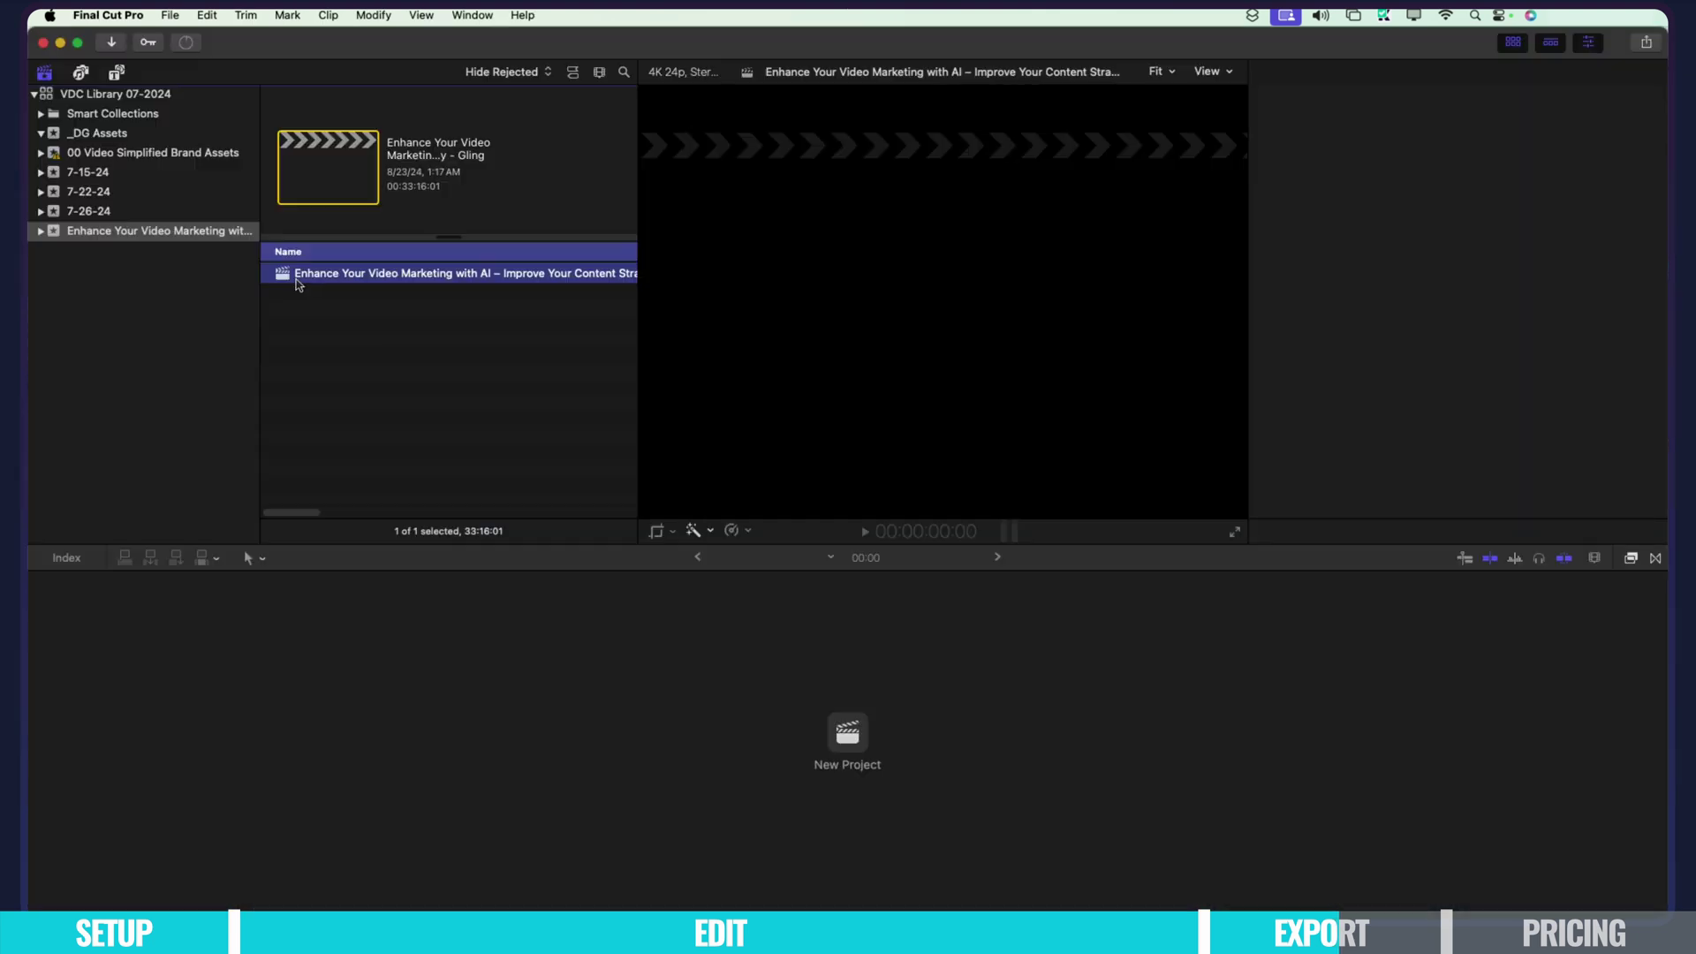
# Open the imported project and trim Clip-105's end at the 9:04:14 playhead with Option-].
pyautogui.doubleClick(298, 273)
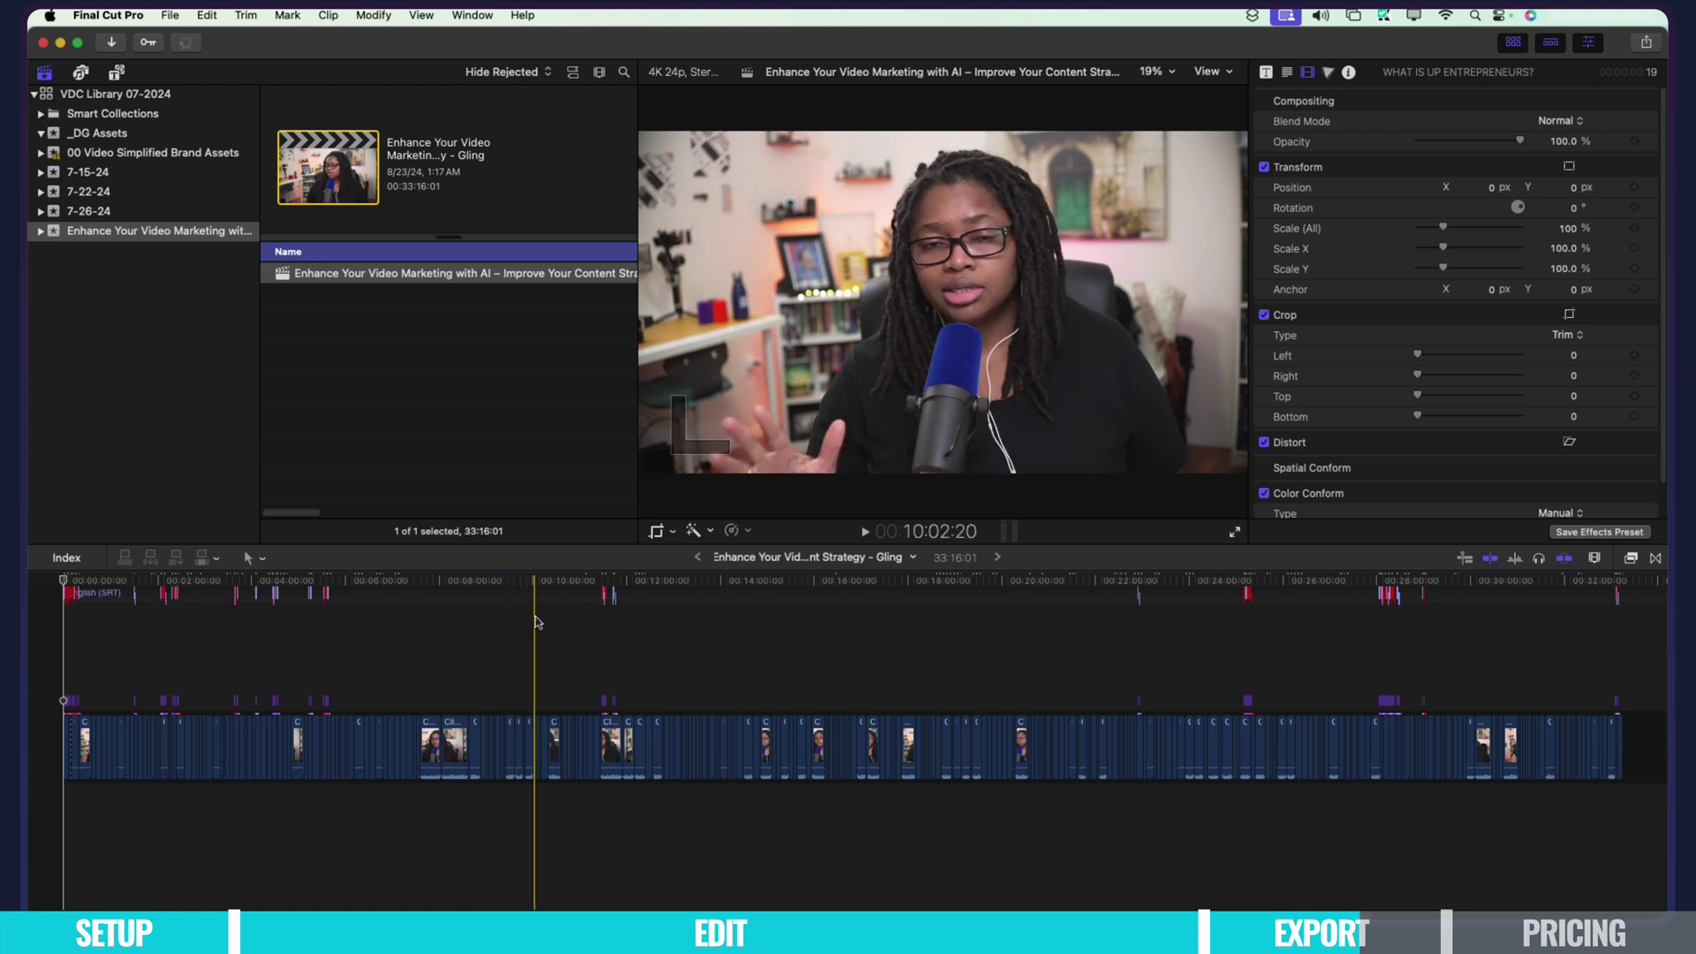
pyautogui.press('super+equal')
pyautogui.press('super+equal')
pyautogui.press('super+equal')
pyautogui.press('super+equal')
pyautogui.press('super+equal')
pyautogui.press('super+equal')
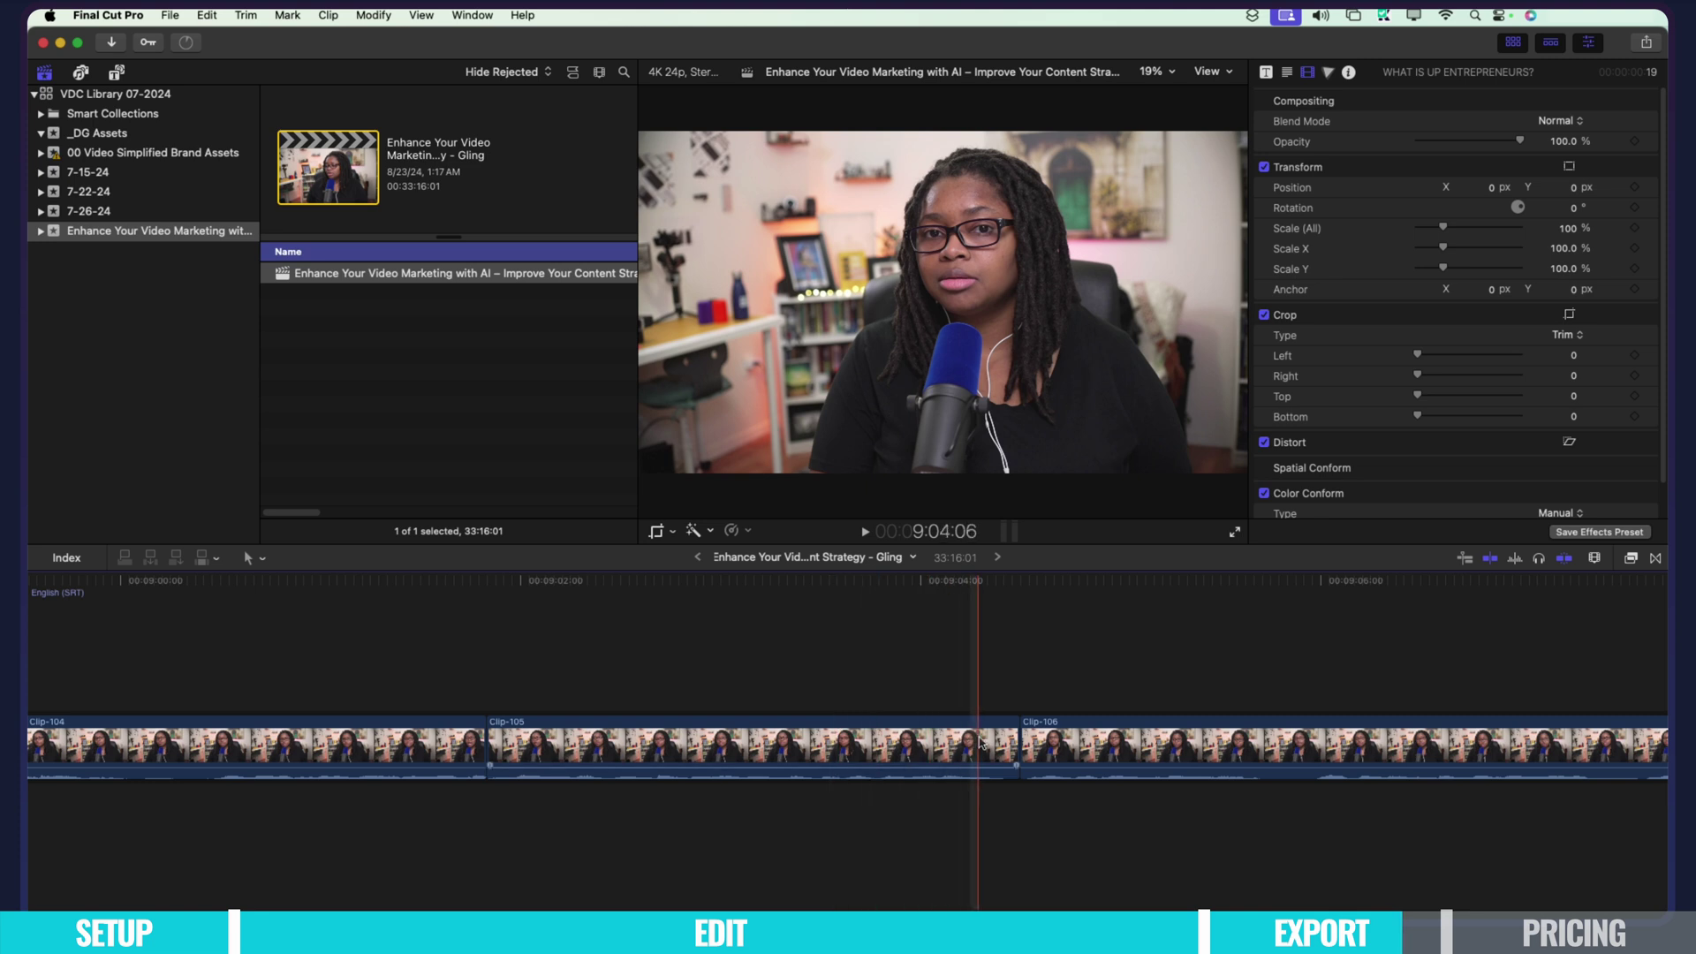
pyautogui.press('l')
pyautogui.moveTo(1015, 745); pyautogui.dragTo(1150, 737)
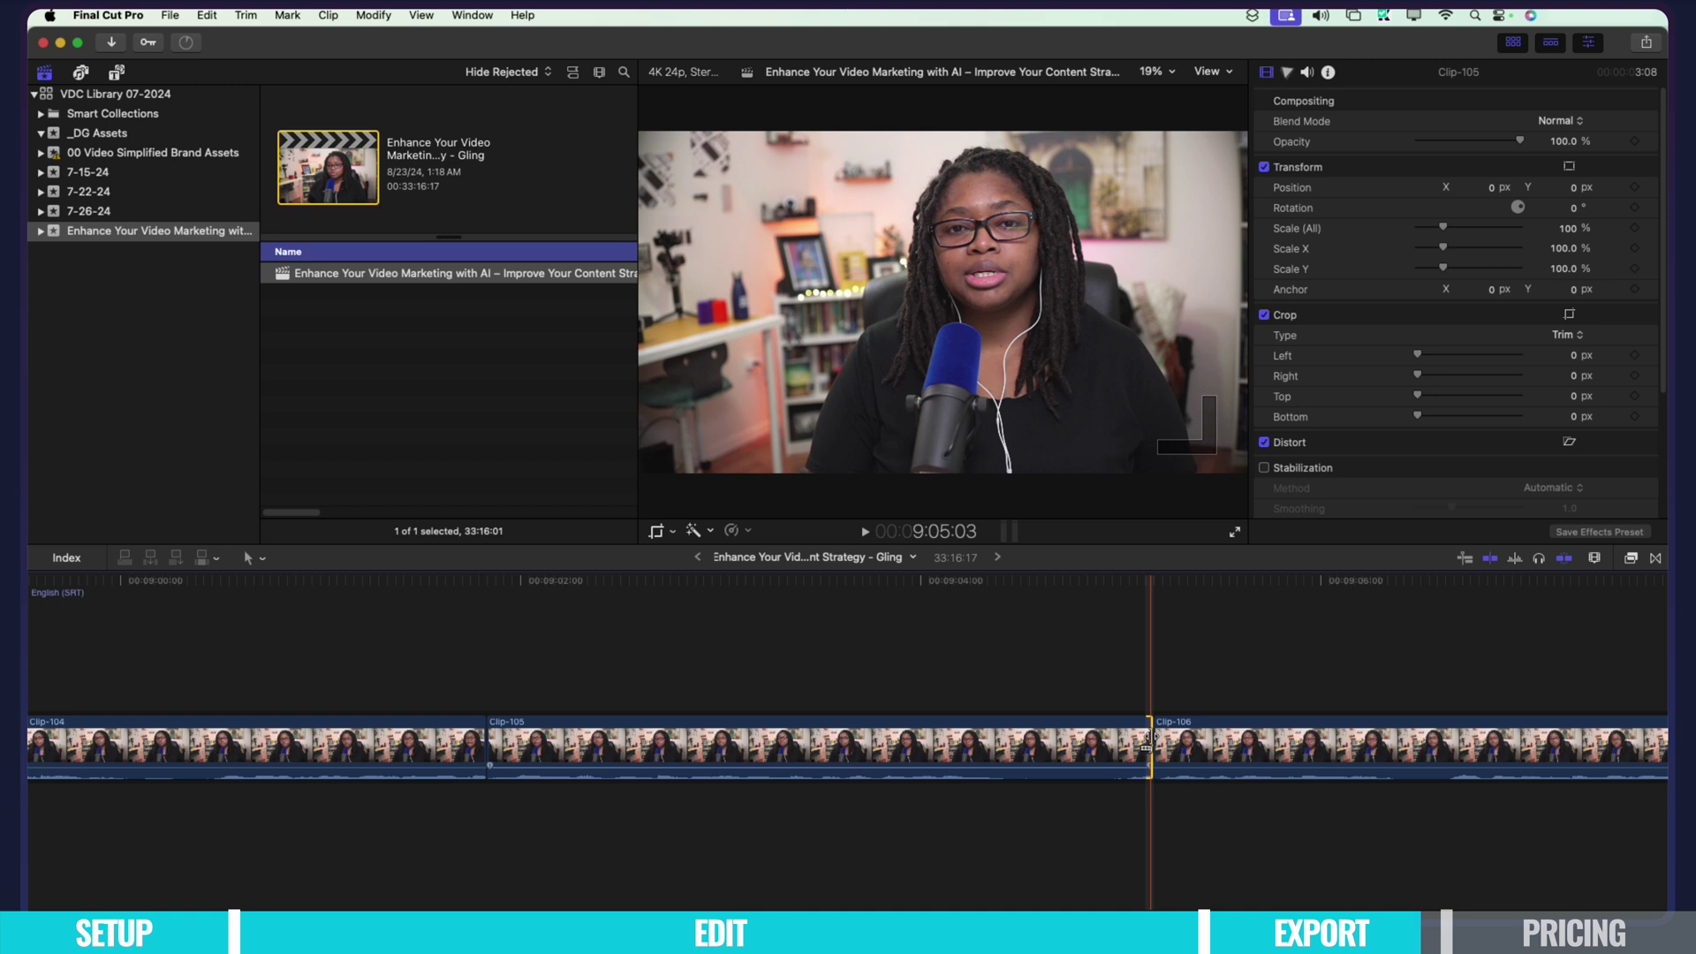
pyautogui.click(1040, 747)
pyautogui.hotkey('alt', ']')
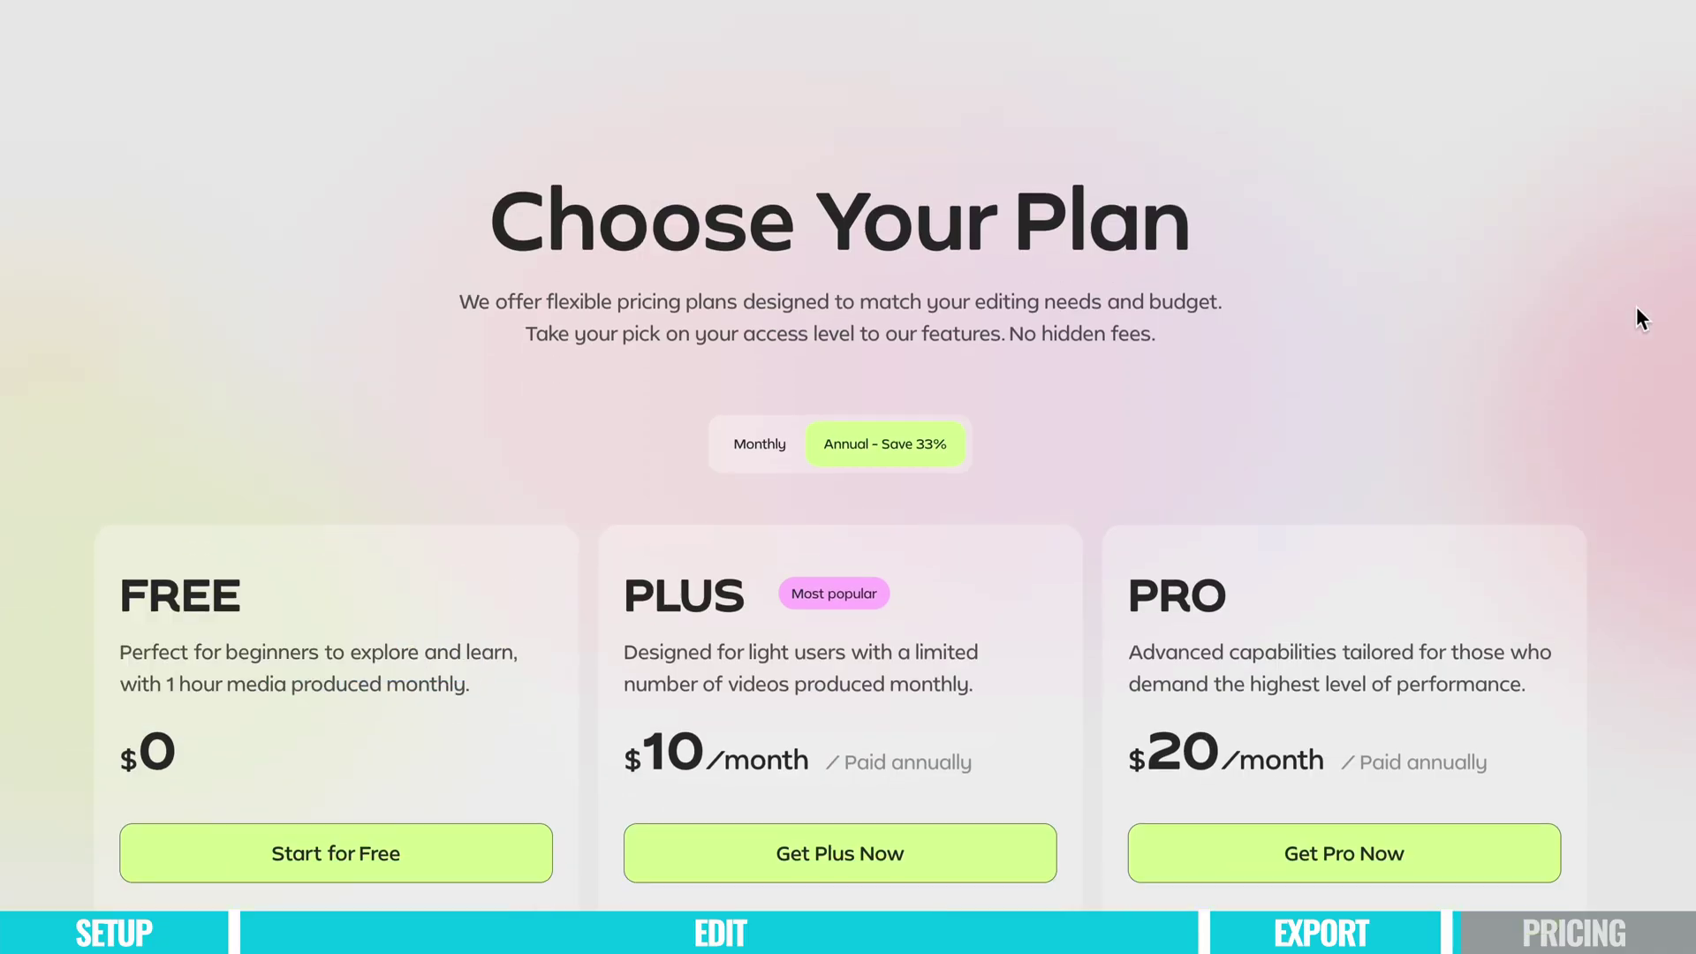
# Scroll the Gling pricing page down to the Free, Plus and Pro plans' Includes lists.
pyautogui.scroll(-4, 1636, 306)
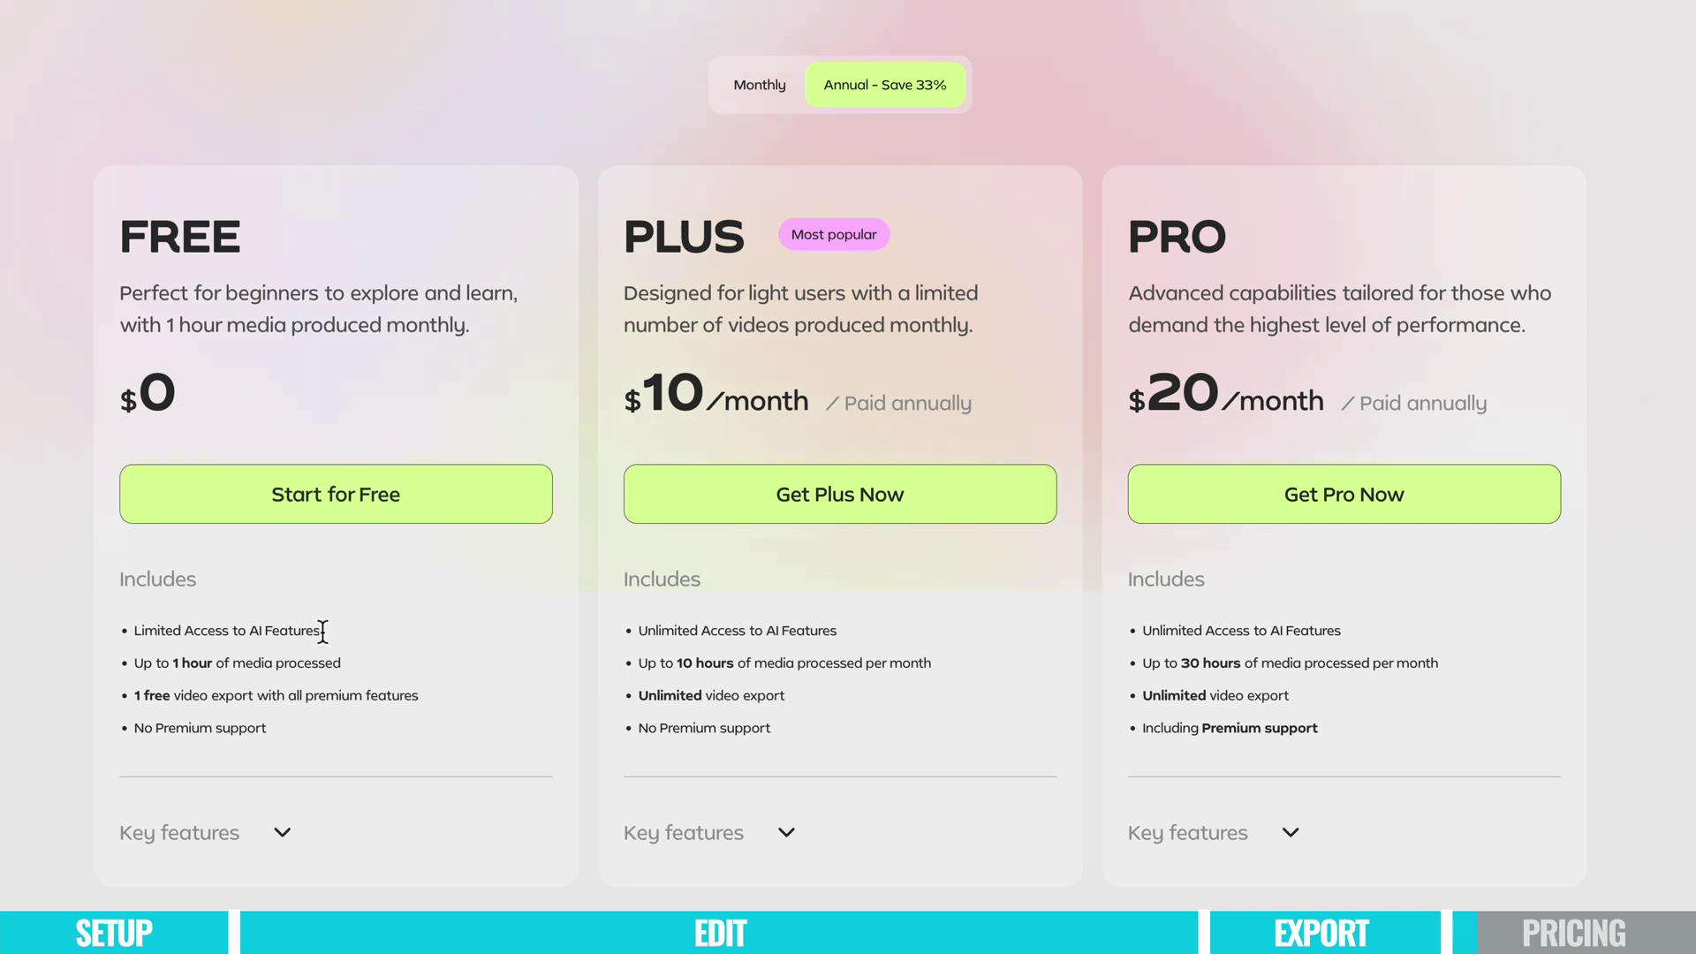
# Highlight the Free plan's 1-hour media limit and one free export, then switch pricing to Monthly.
pyautogui.moveTo(133, 663); pyautogui.dragTo(344, 684)
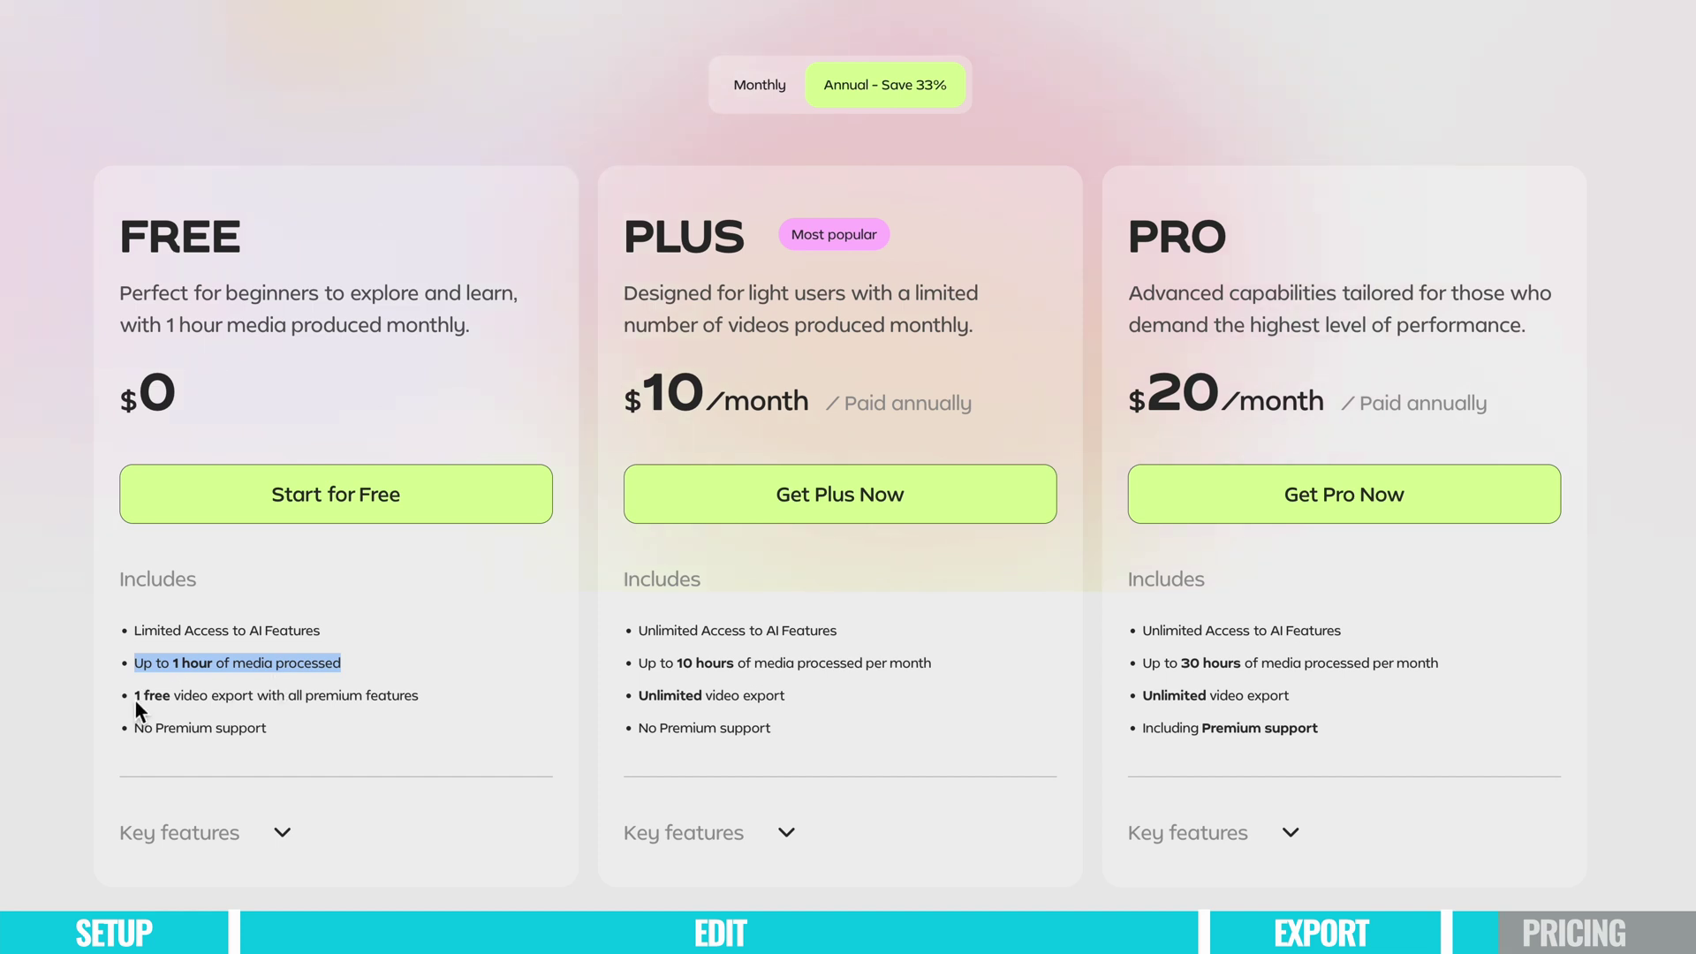
pyautogui.moveTo(134, 697); pyautogui.dragTo(432, 703)
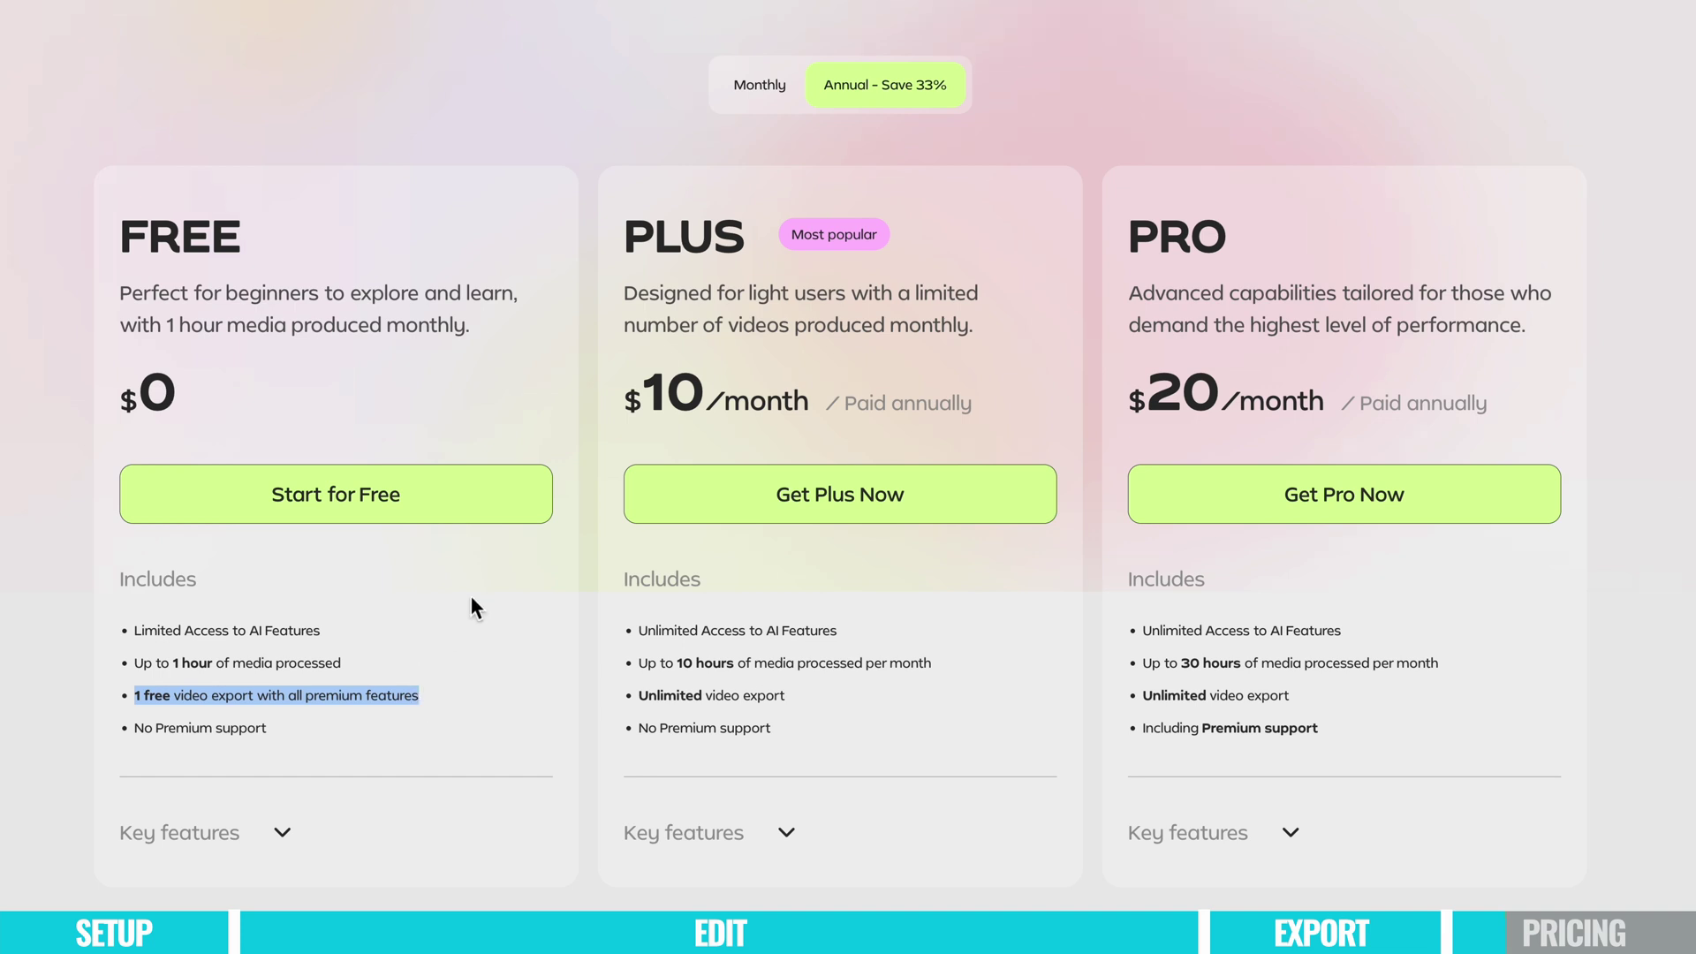
pyautogui.click(715, 281)
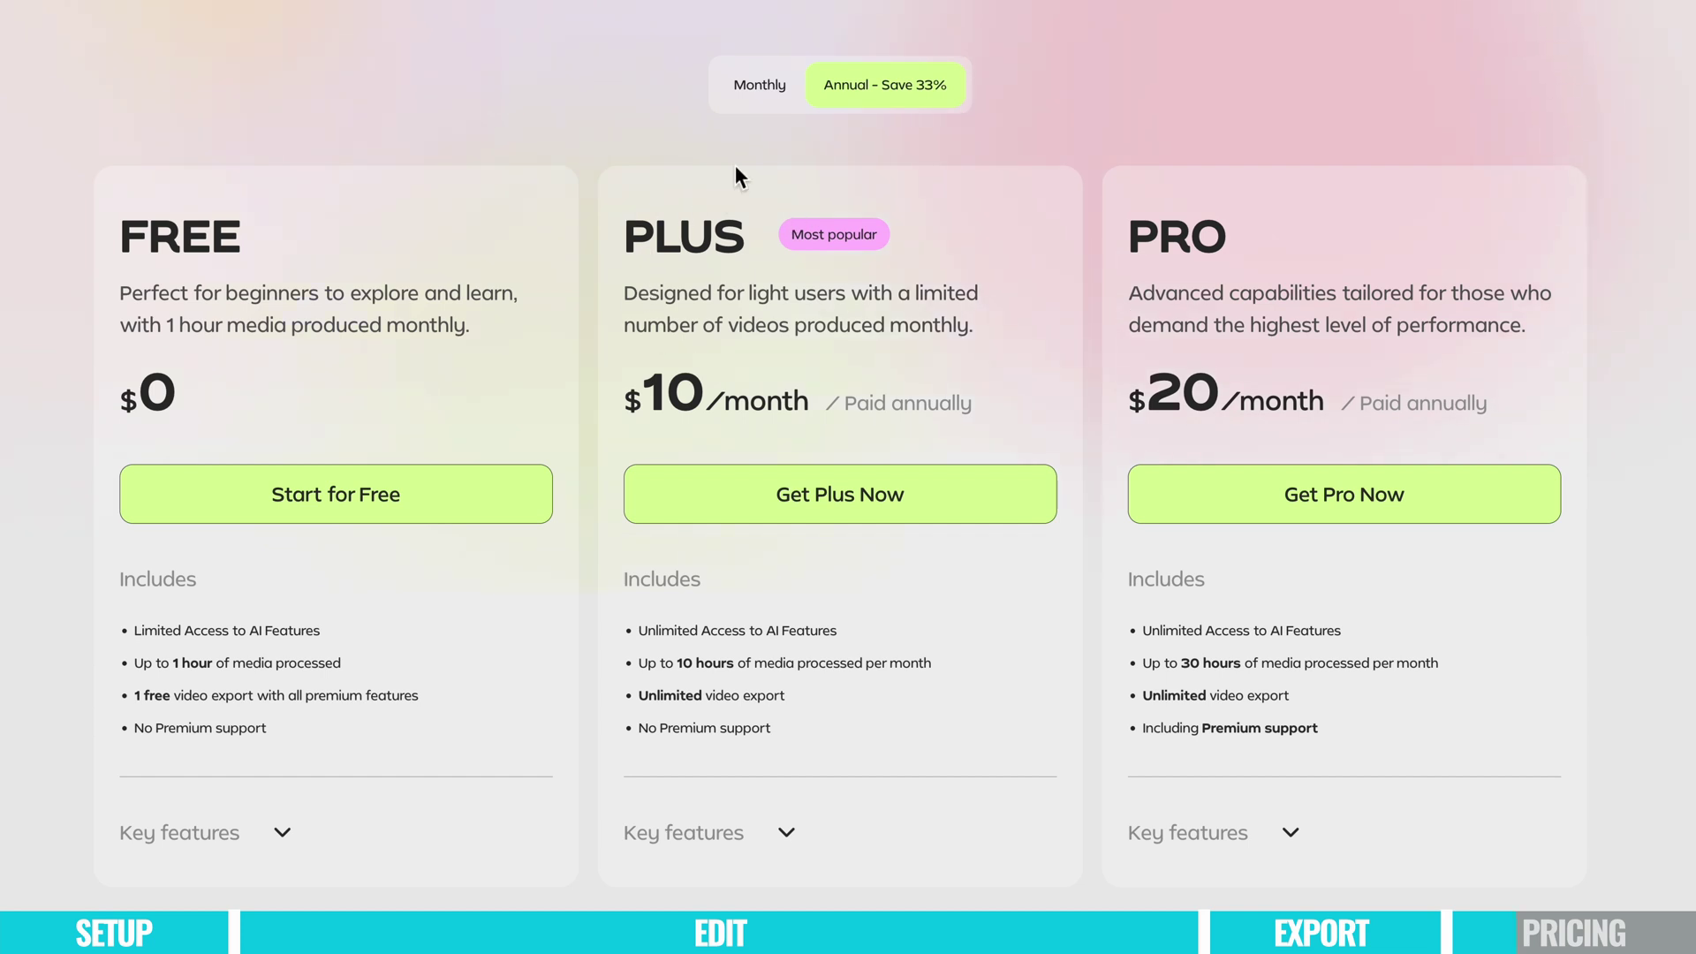
pyautogui.click(757, 88)
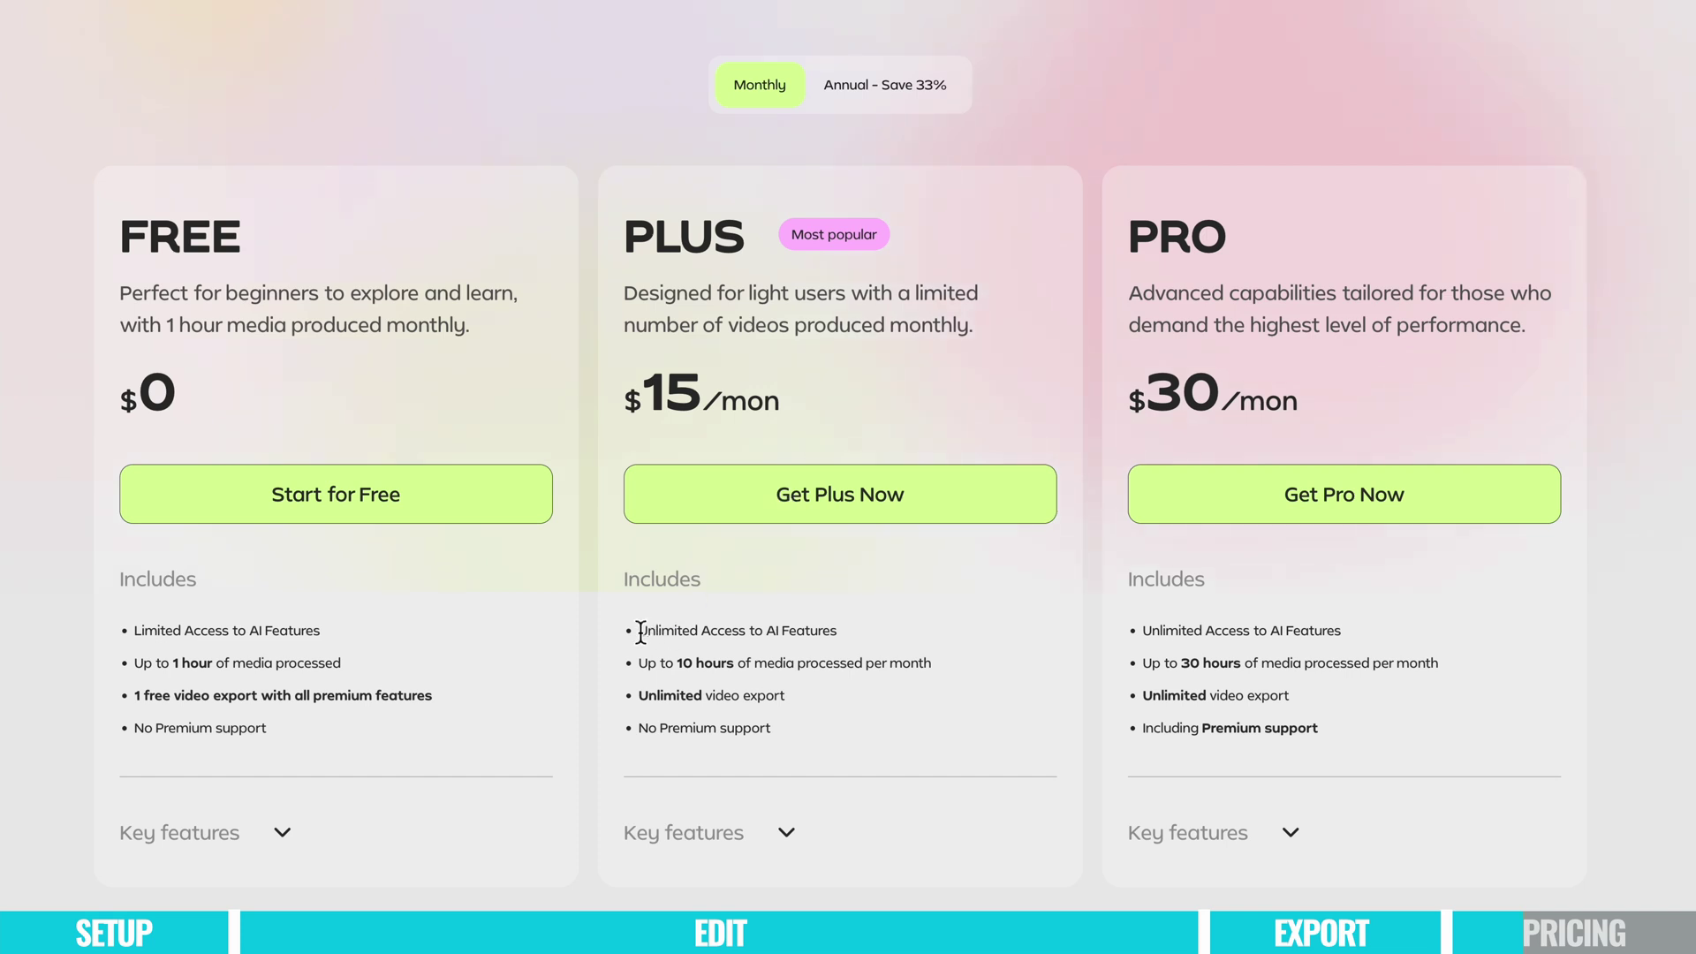
pyautogui.moveTo(639, 631); pyautogui.dragTo(890, 647)
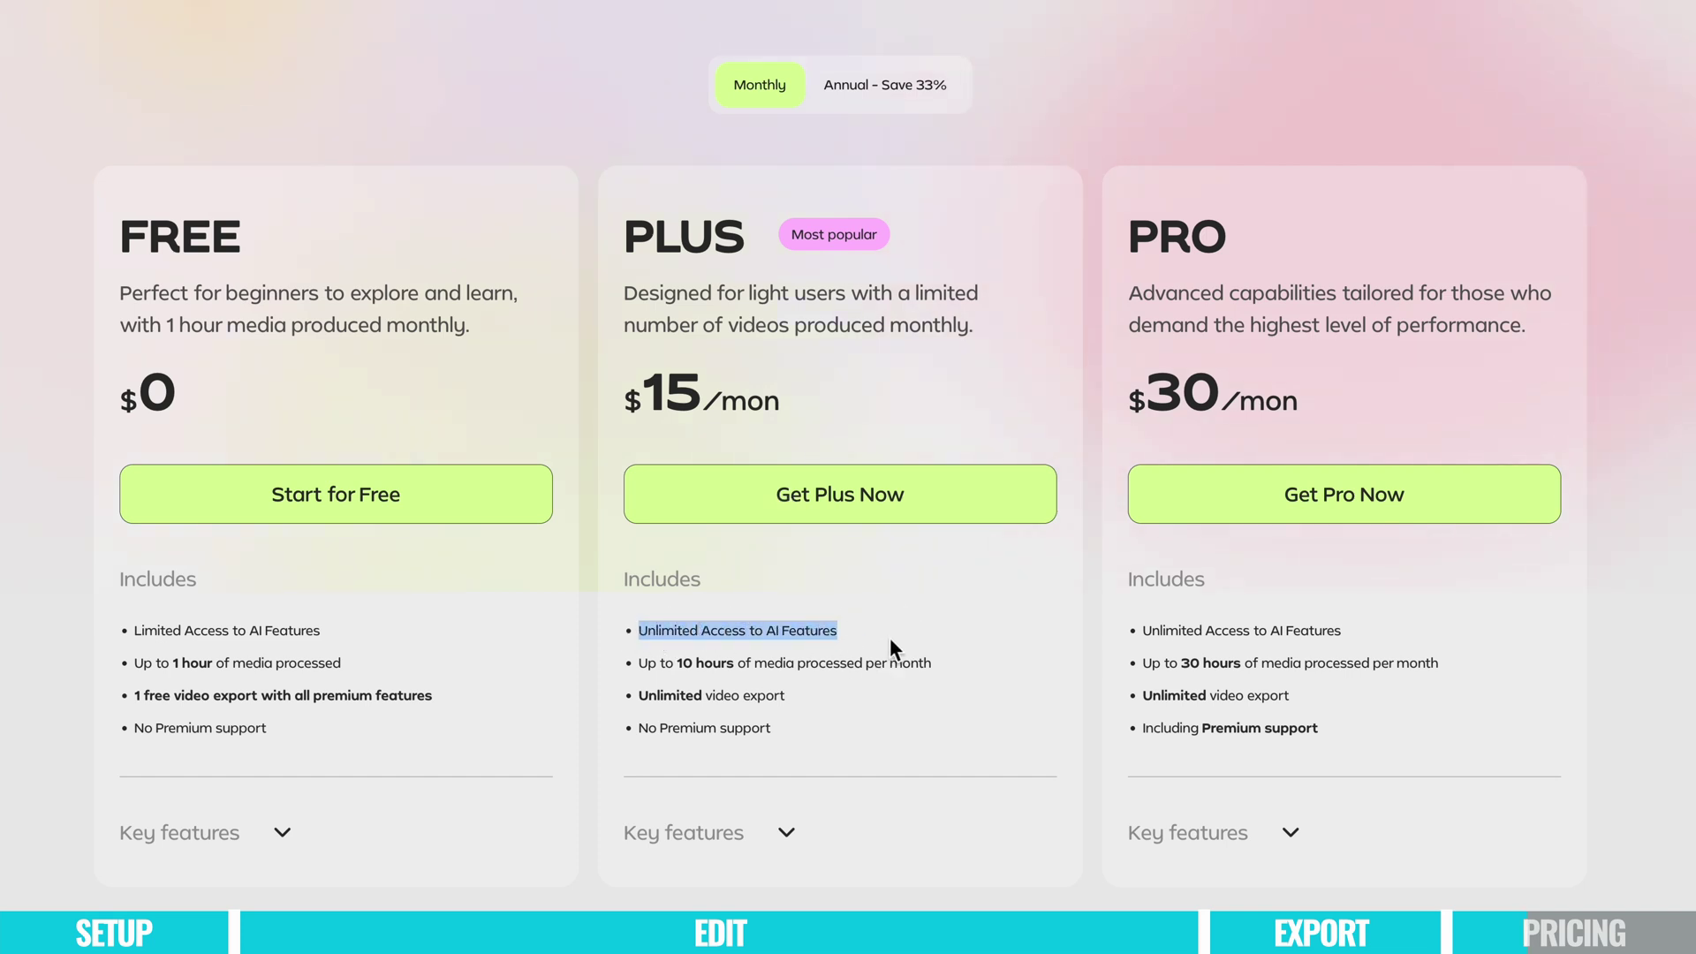
pyautogui.moveTo(641, 669); pyautogui.dragTo(938, 677)
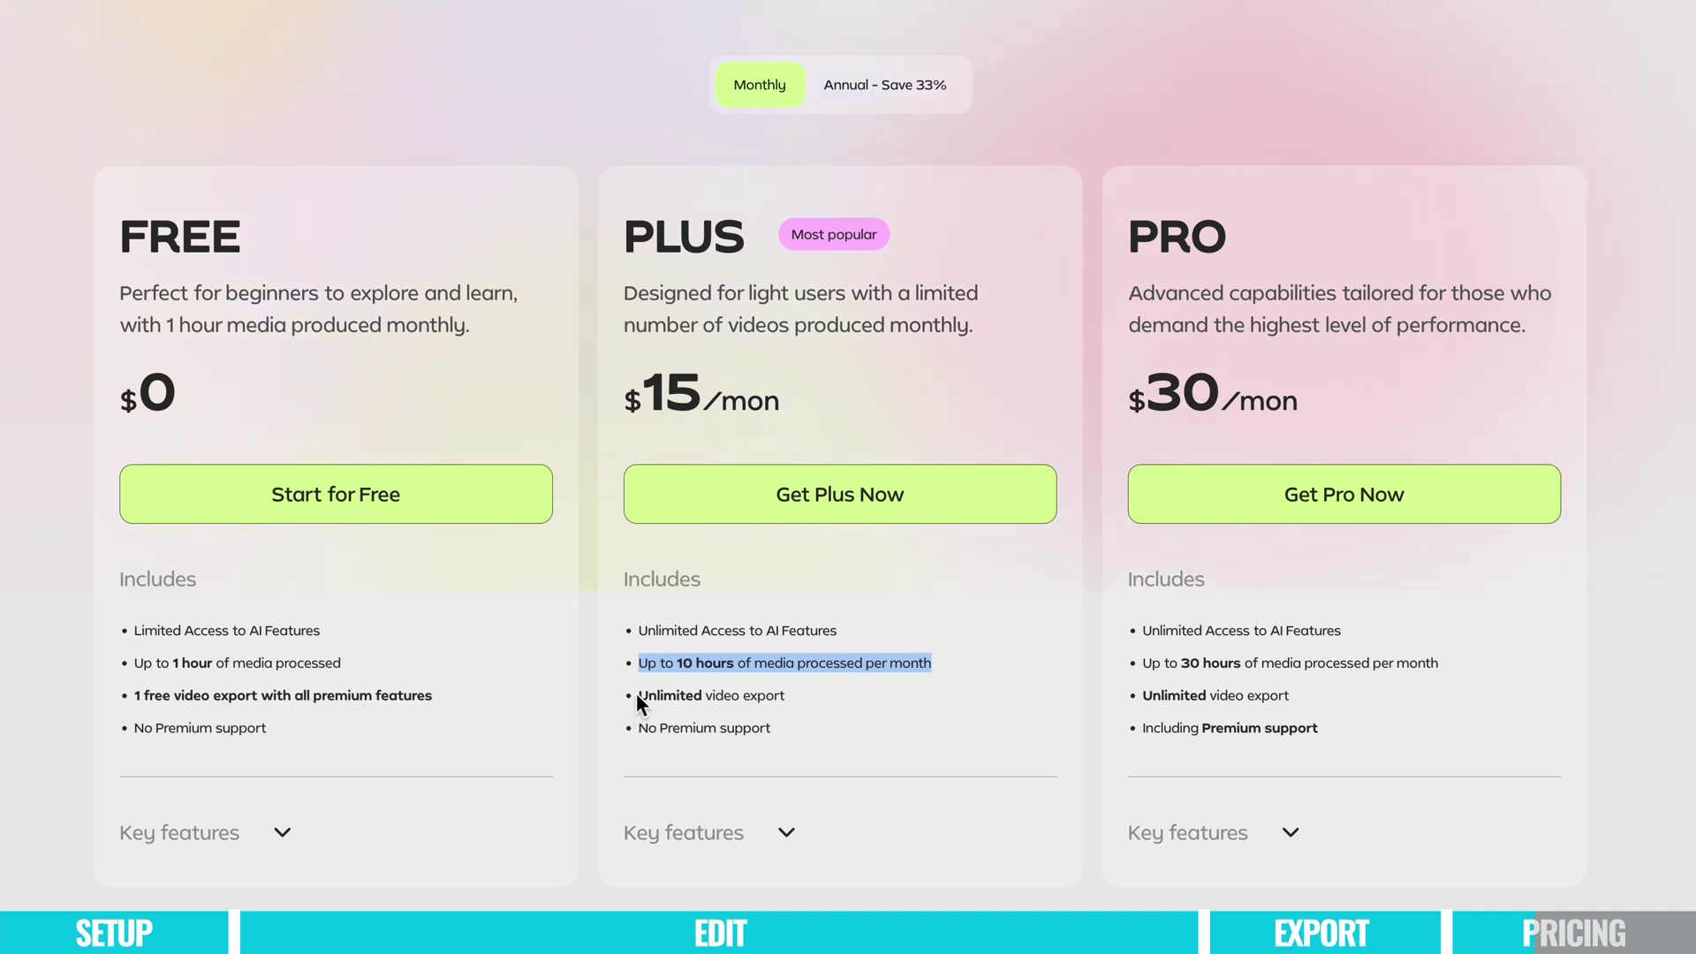
pyautogui.moveTo(636, 694); pyautogui.dragTo(811, 696)
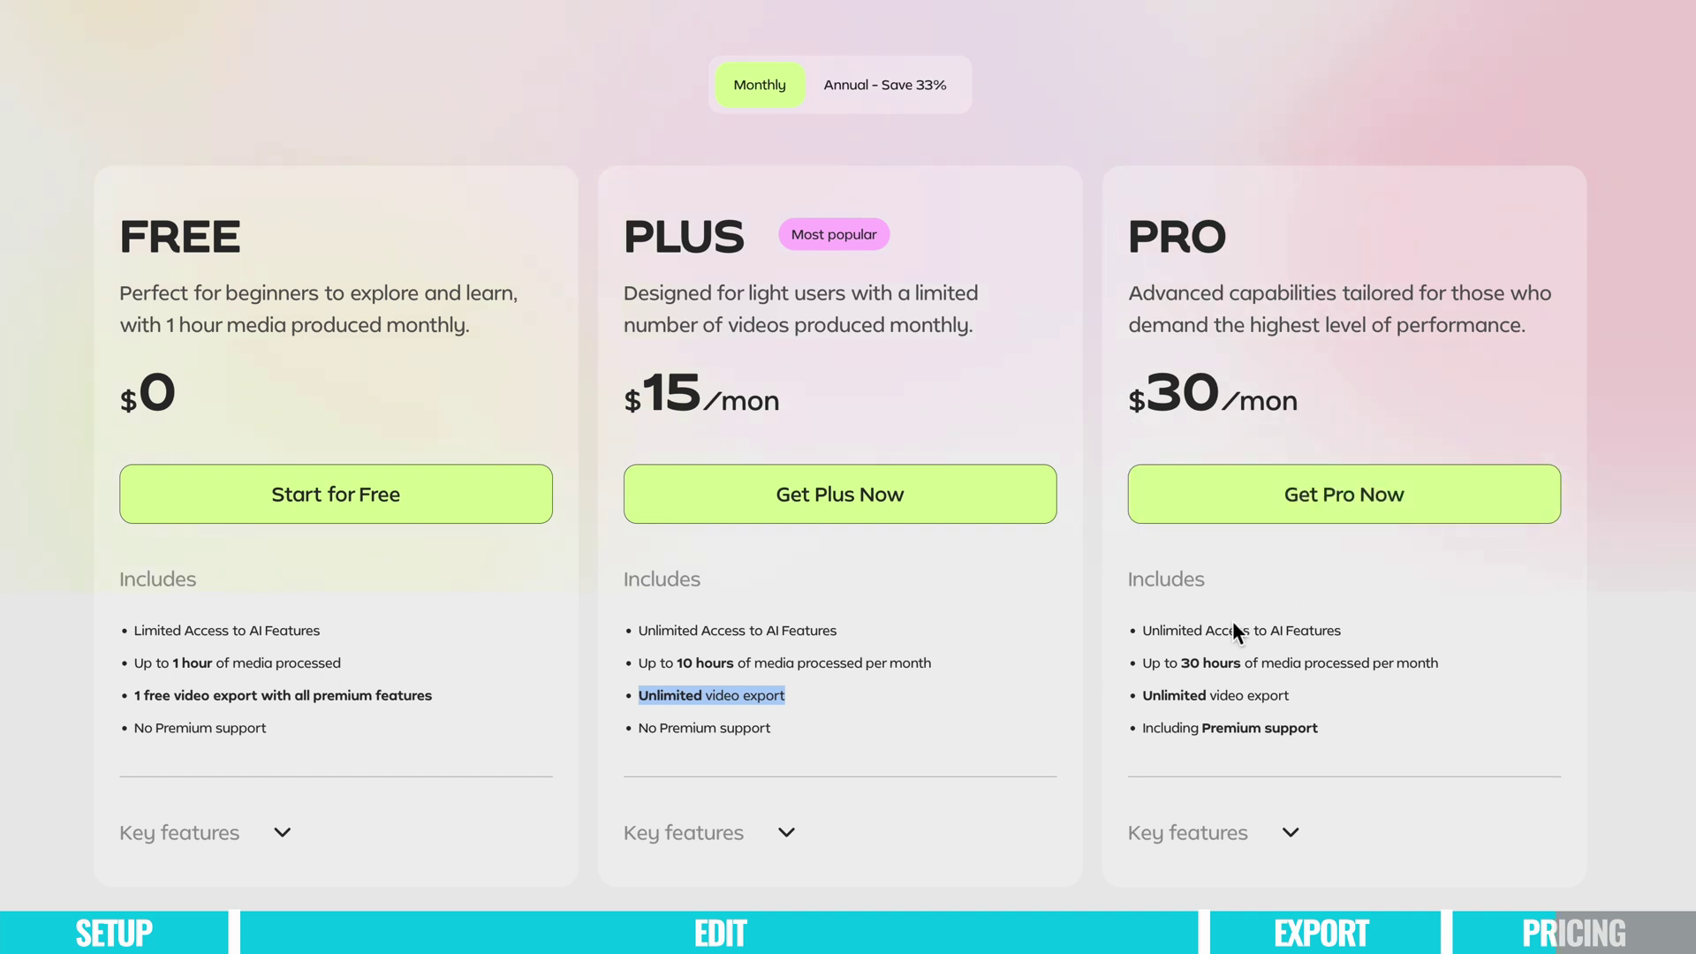
pyautogui.moveTo(1142, 630); pyautogui.dragTo(1341, 627)
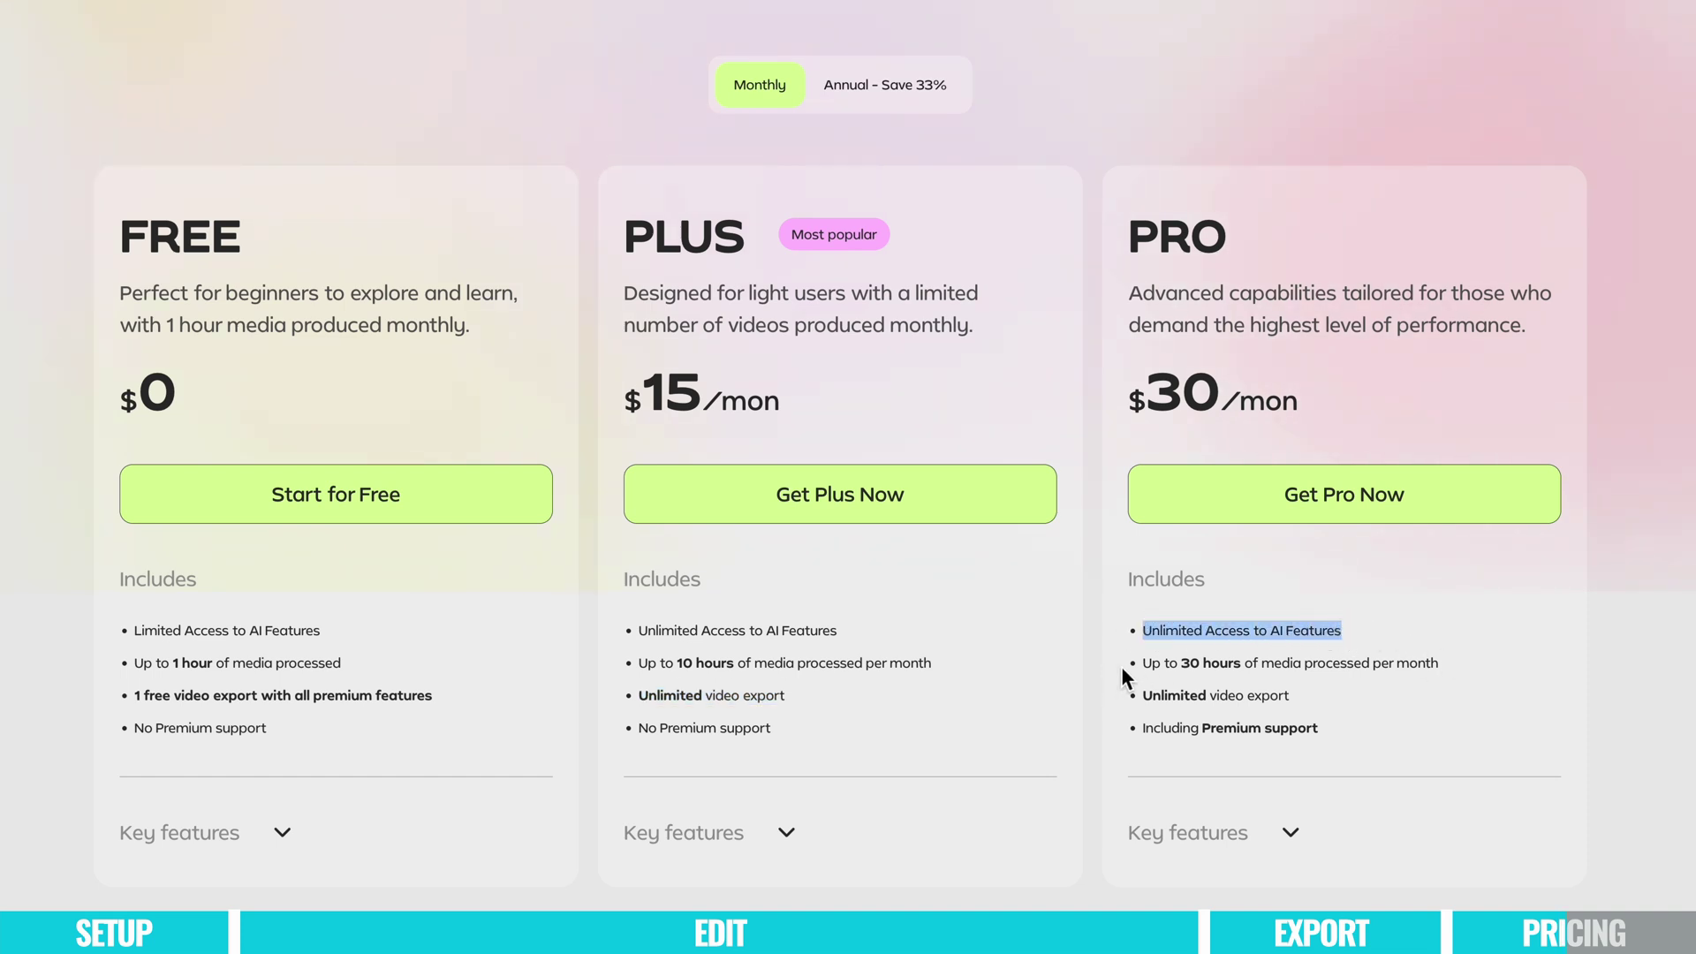
pyautogui.moveTo(1129, 667); pyautogui.dragTo(1444, 684)
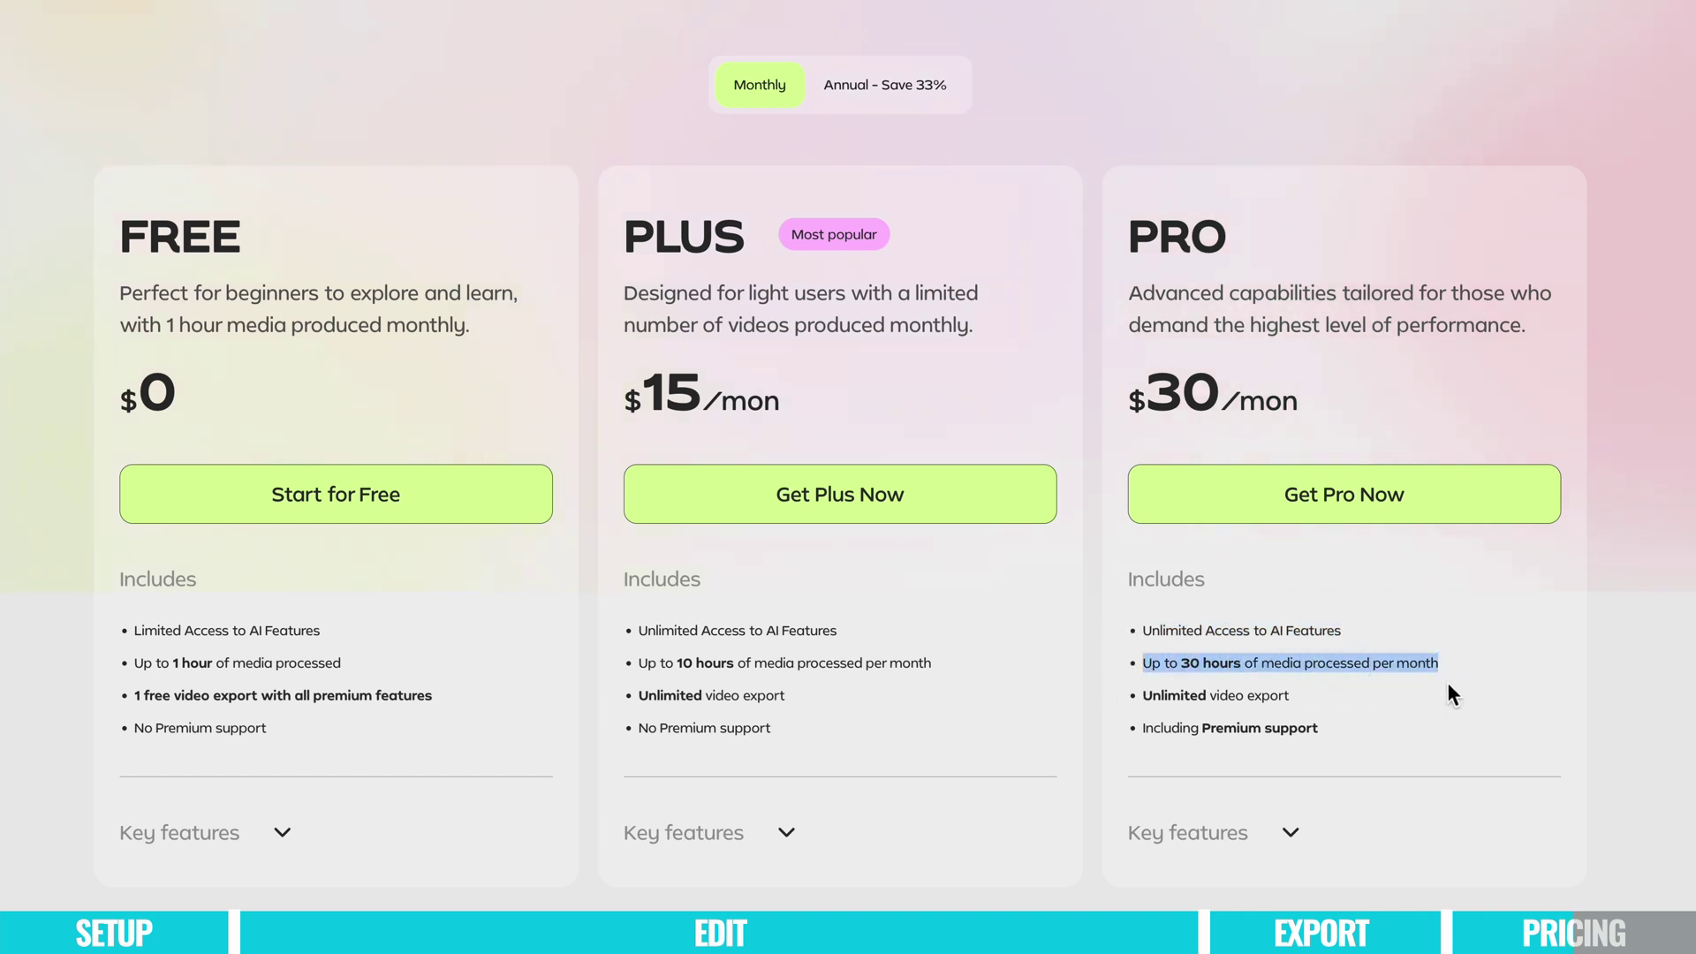
pyautogui.moveTo(1142, 696); pyautogui.dragTo(1304, 699)
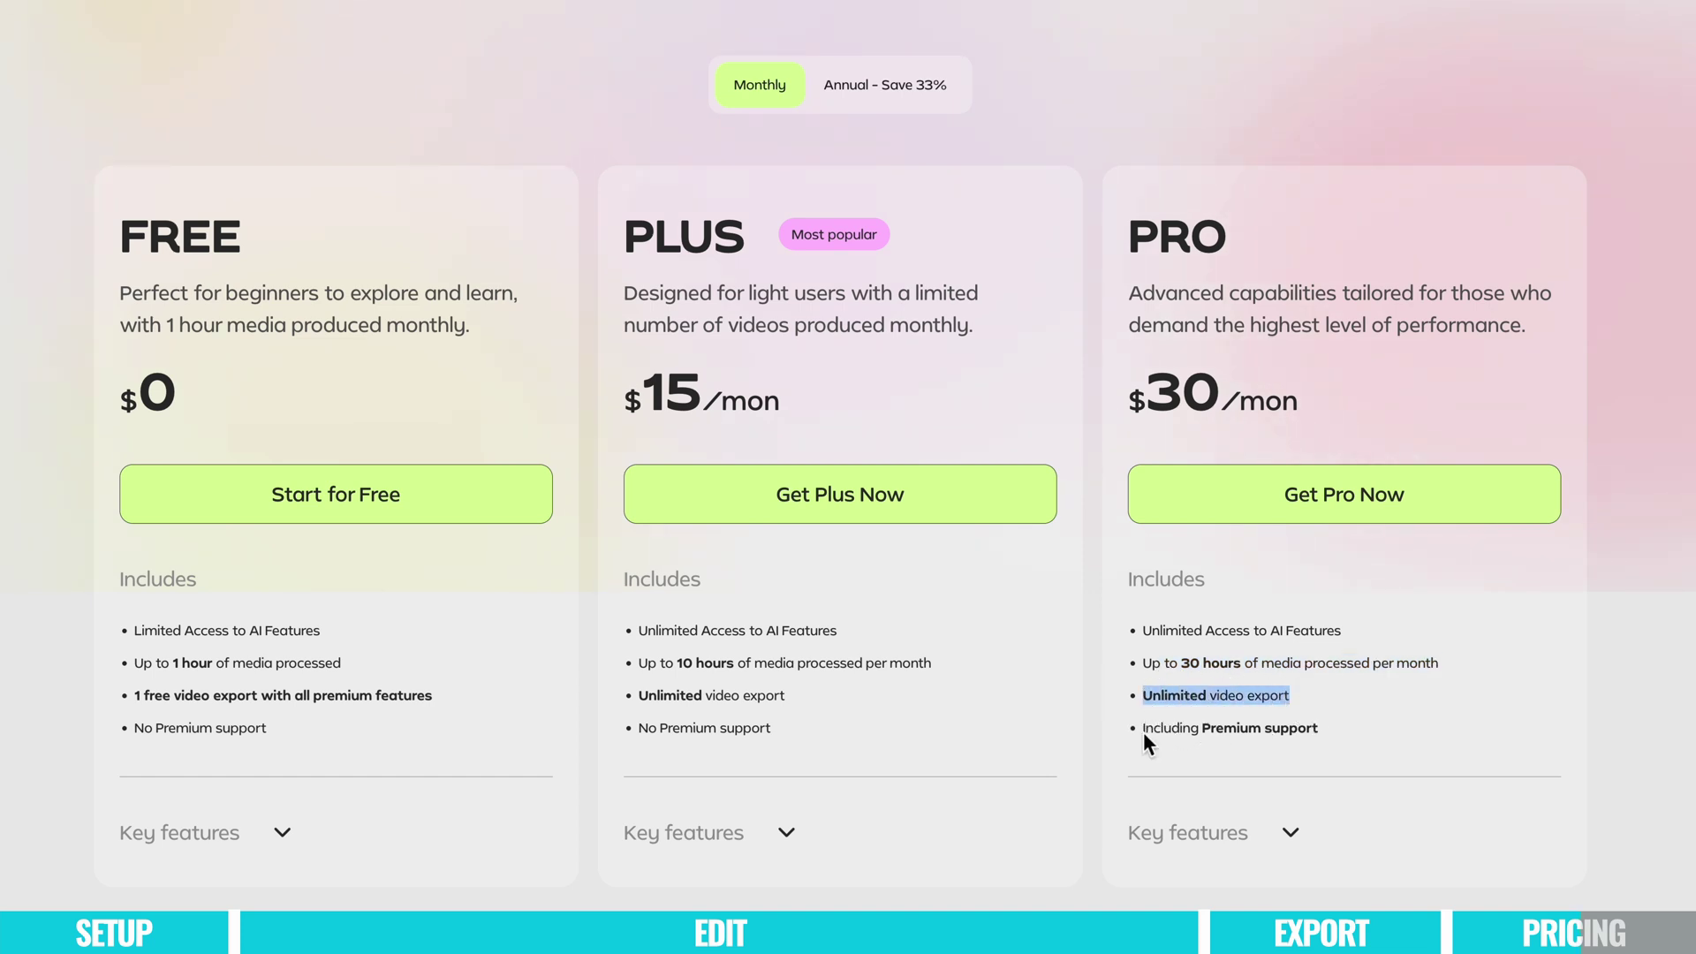
pyautogui.moveTo(1142, 732); pyautogui.dragTo(1294, 736)
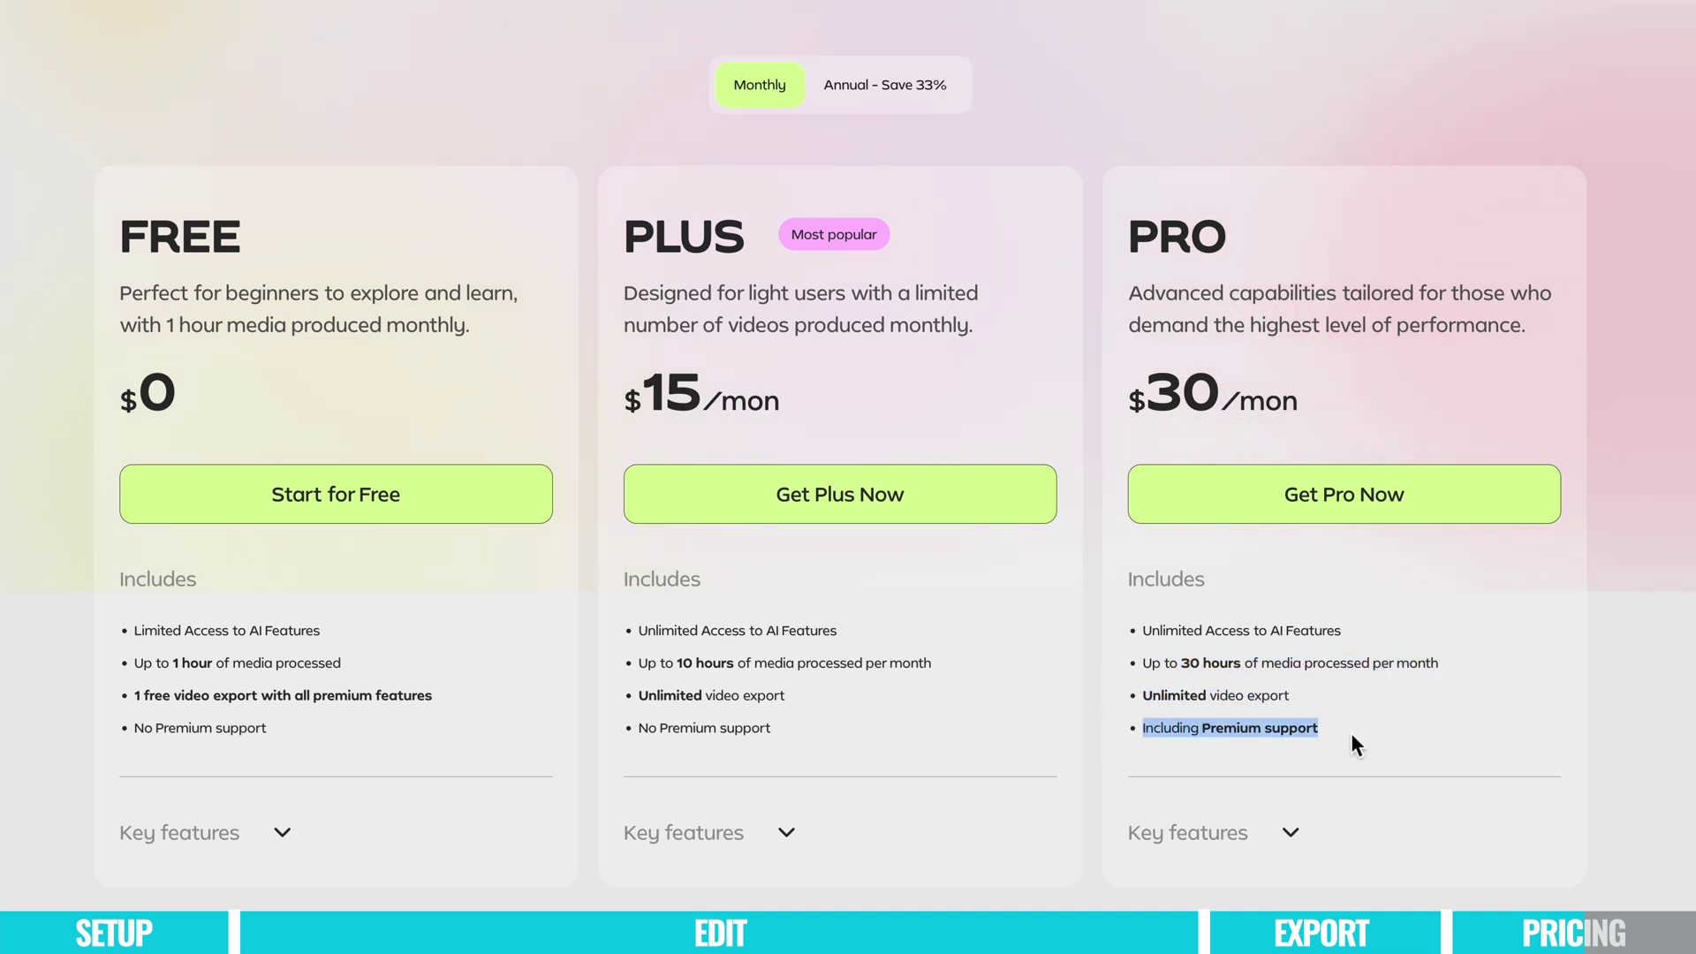
# Switch the pricing page to 'Annual - Save 33%' billing, showing Plus at $10 and Pro at $20 monthly.
pyautogui.click(879, 92)
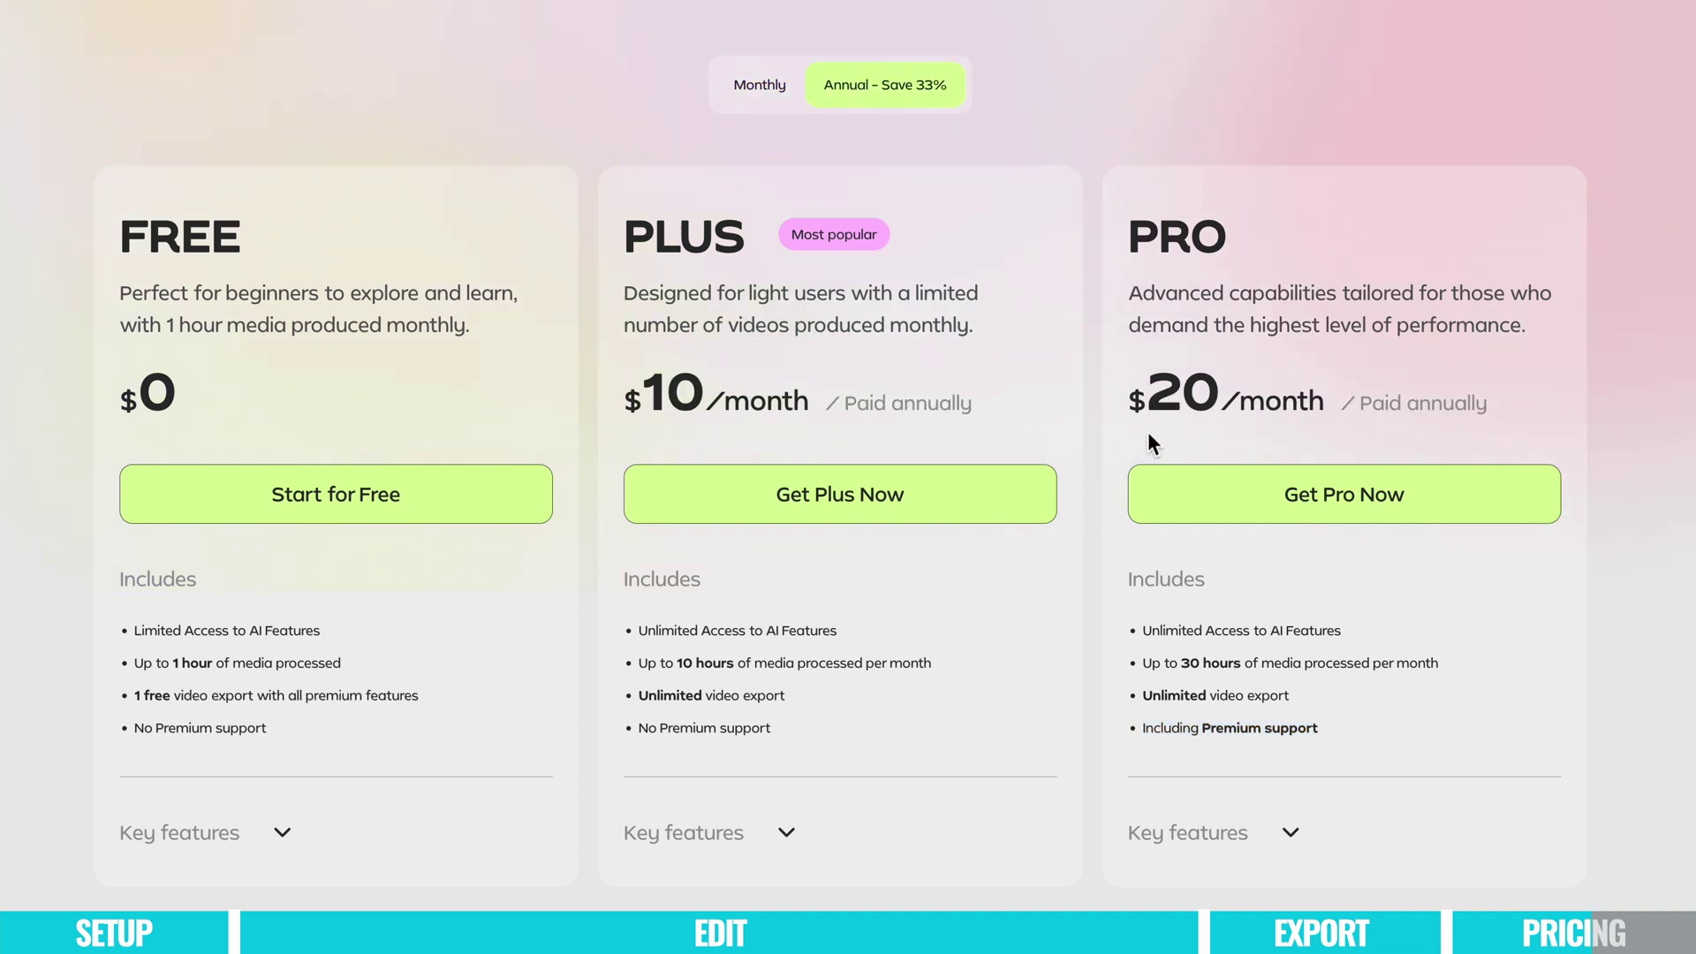